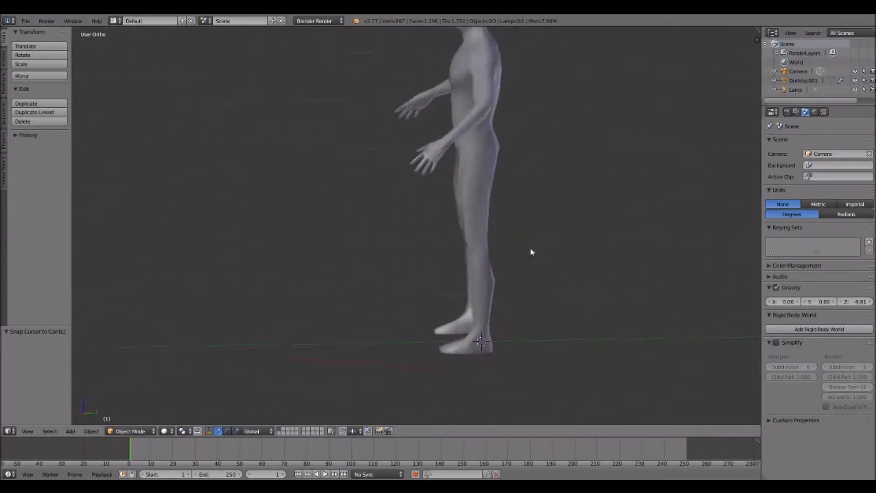
Examine the whole dummy character from the front and at an angle, near and far
key(KP_1)
shift+scroll(498, 258, up, 7)
middle_drag(511, 209, 481, 230)
scroll(481, 226, up, 7)
mouse_move(397, 238)
middle_down()
mouse_move(422, 214)
mouse_move(444, 218)
mouse_move(375, 217)
mouse_move(396, 244)
middle_up()
scroll(396, 245, up, 2)
scroll(396, 245, down, 7)
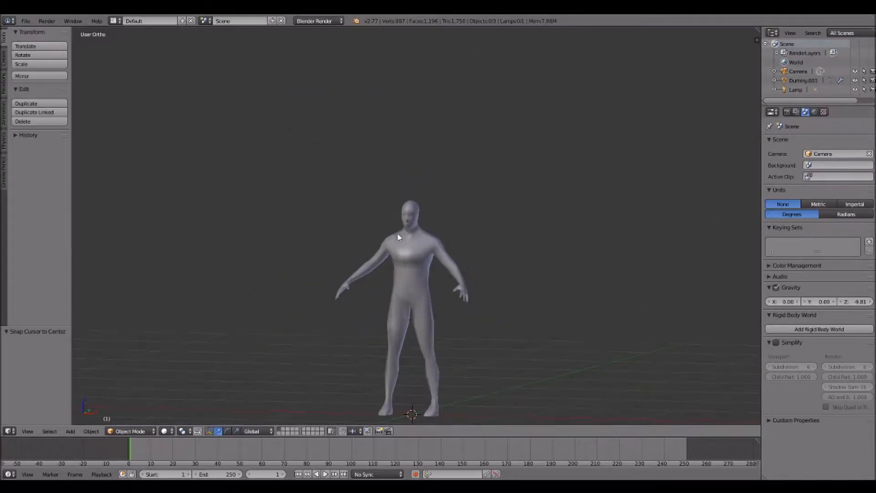
scroll(419, 283, up, 4)
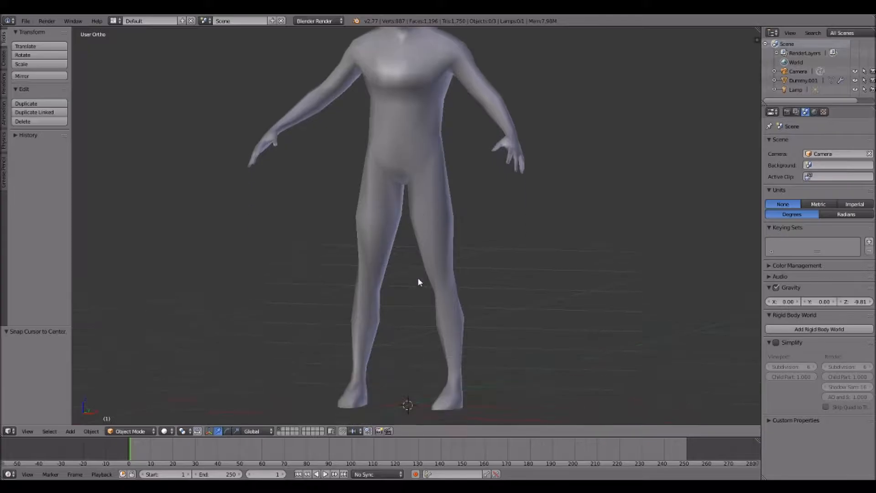
shift+scroll(418, 278, up, 3)
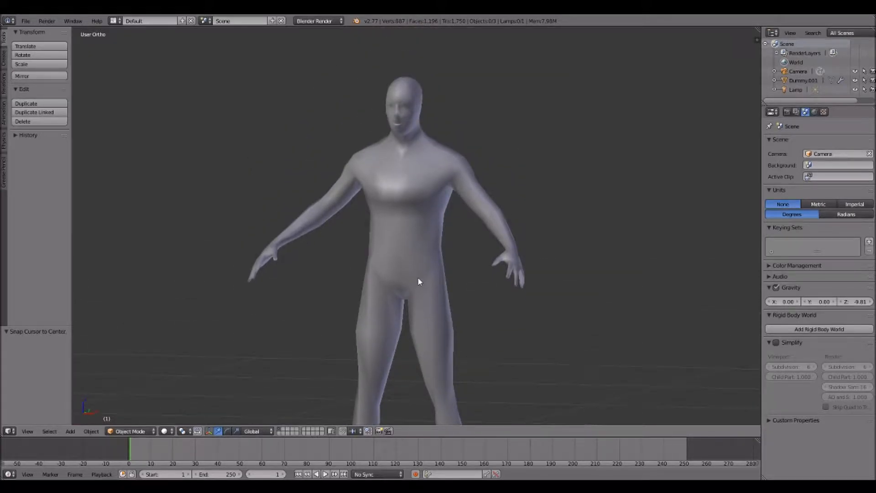
Examine the dummy's mesh topology in Edit Mode, then its smooth shape from the front in Object Mode
key(KP_4)
right_click(397, 247)
key(Tab)
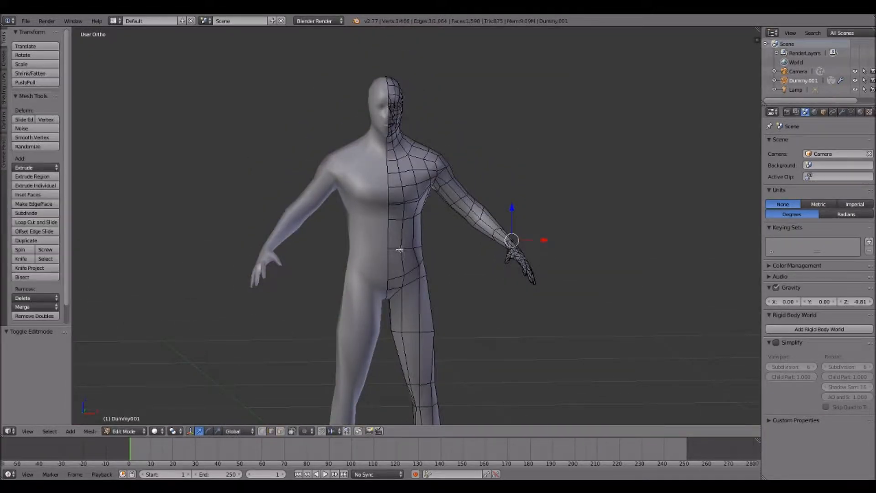
key(KP_4)
key(KP_4)
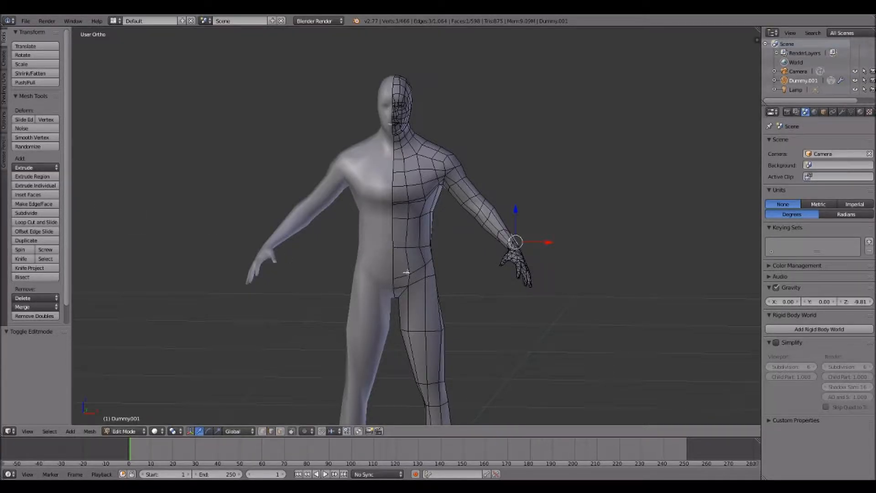
middle_drag(441, 235, 461, 232)
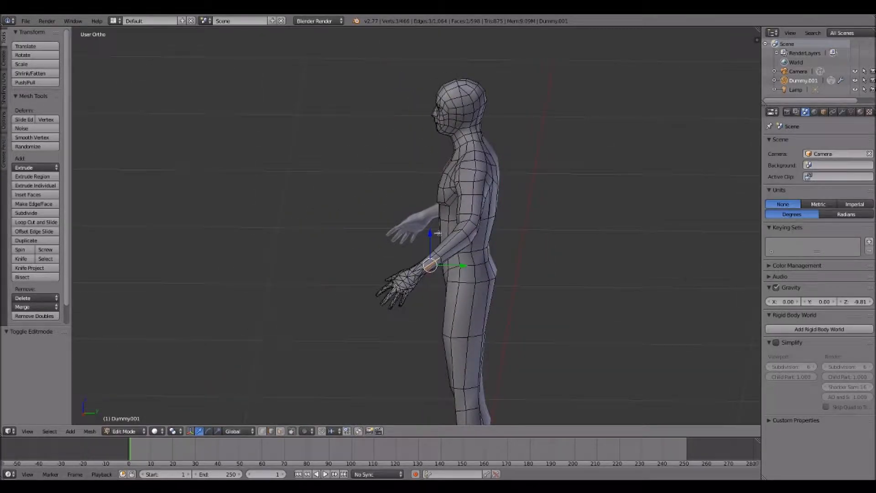
key(Tab)
middle_drag(449, 245, 481, 256)
key(KP_1)
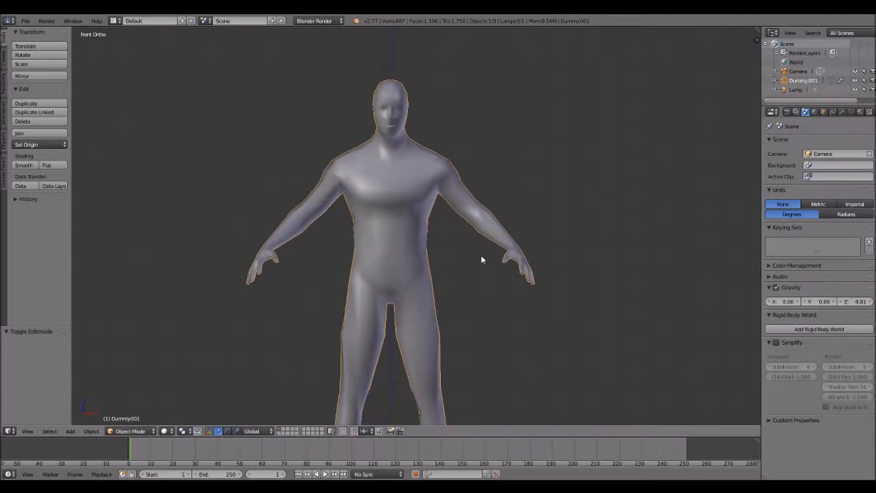
shift+scroll(476, 251, up, 13)
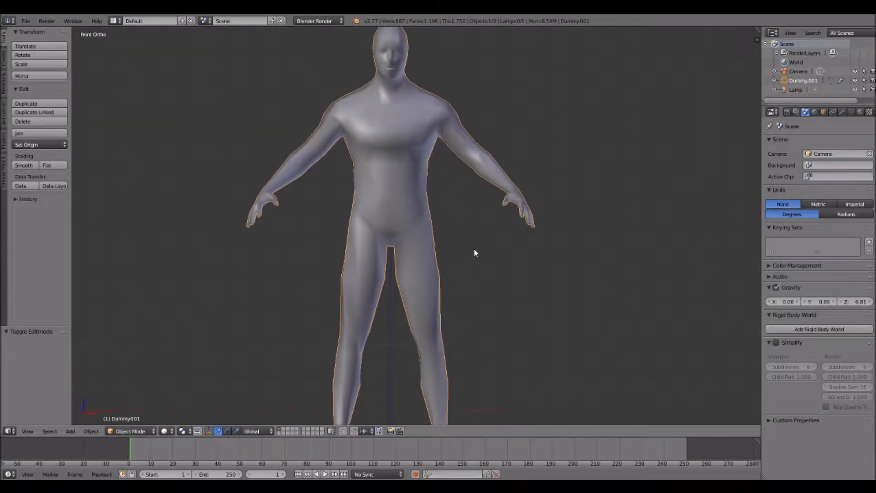
shift+scroll(475, 249, down, 4)
Inspect the mesh of the dummy's hand, forearm and legs in Edit Mode
key(Tab)
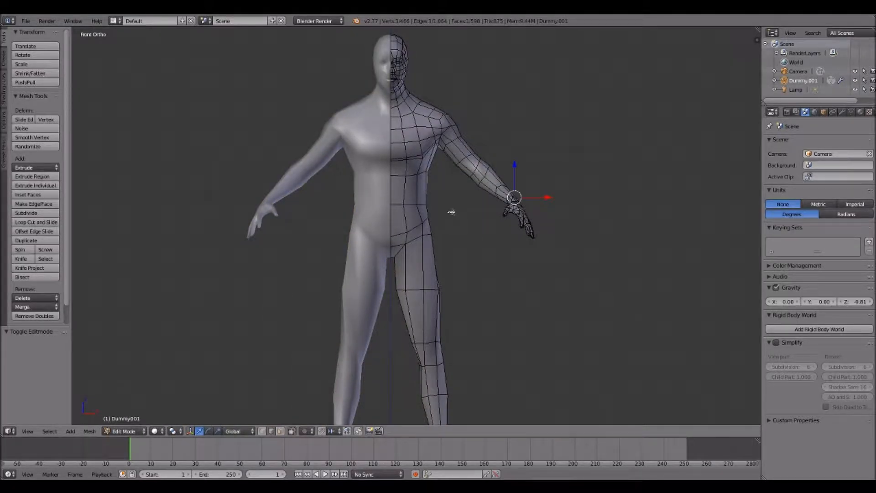
mouse_move(482, 214)
middle_down()
mouse_move(504, 221)
mouse_move(488, 224)
middle_up()
scroll(431, 233, up, 6)
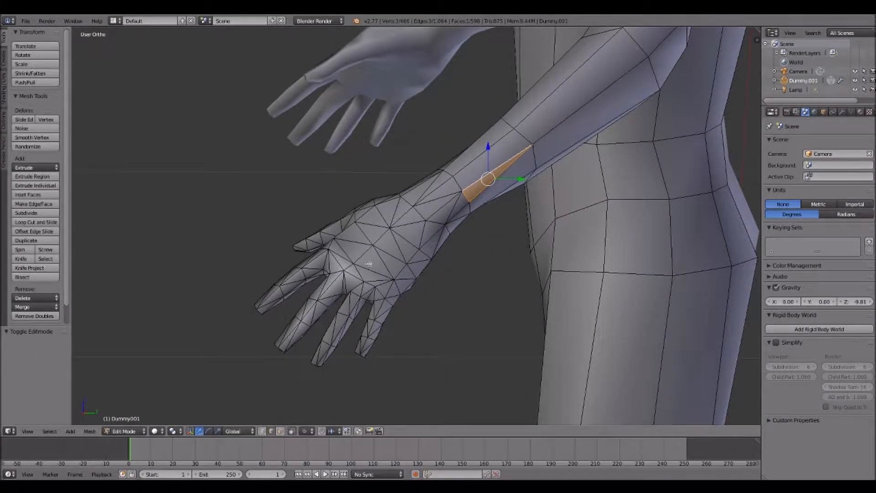
middle_drag(367, 262, 407, 251)
scroll(461, 249, down, 8)
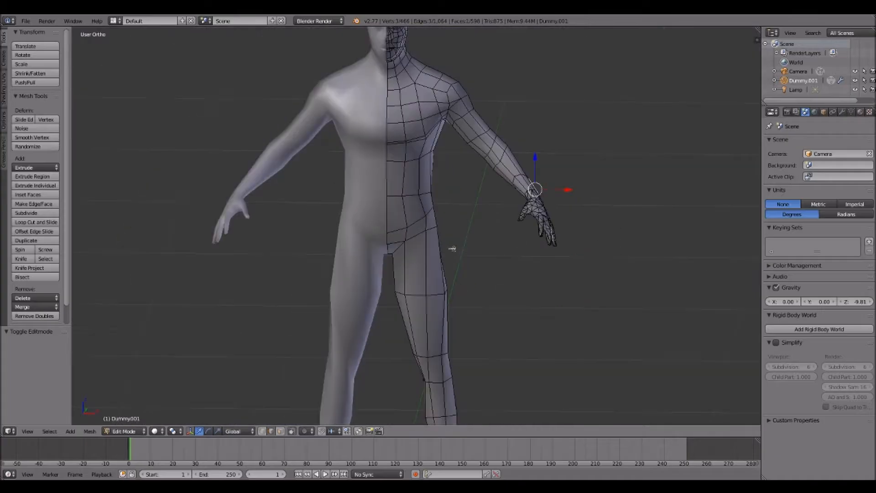
shift+scroll(442, 235, down, 4)
key(KP_1)
shift+scroll(440, 232, down, 6)
shift+scroll(440, 233, up, 5)
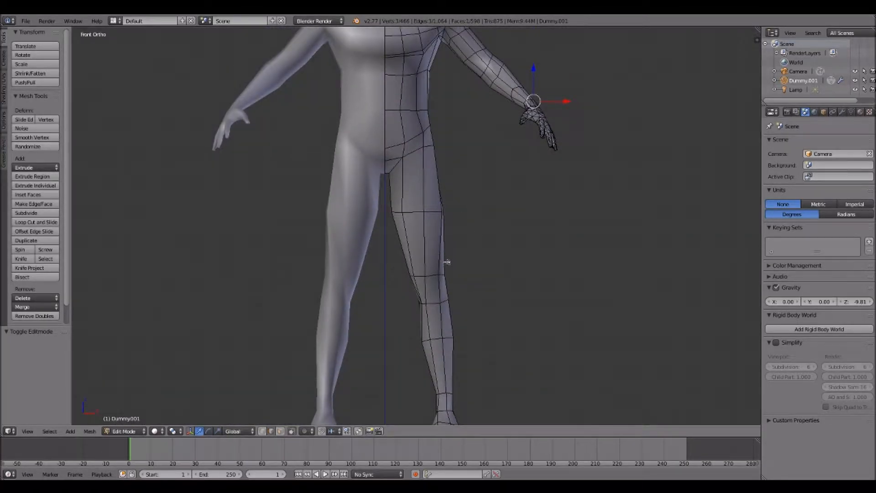
Select the entire dummy mesh and triangulate its faces
key(a)
key(a)
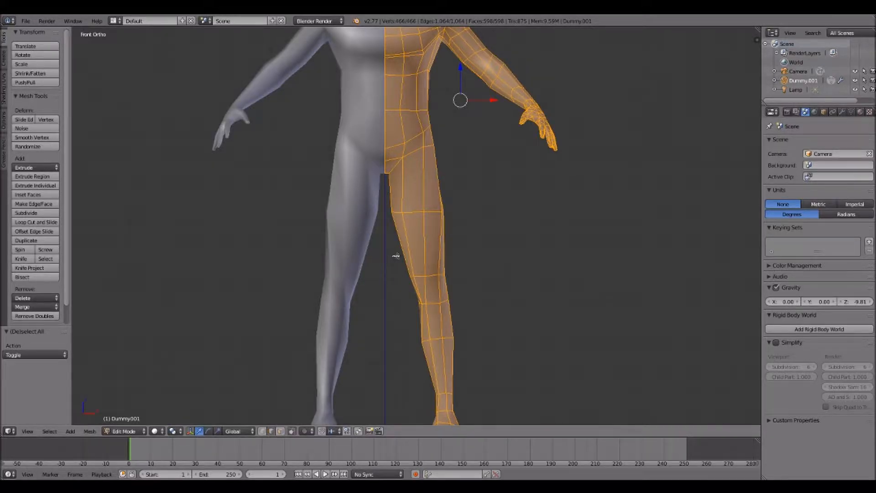
key(space)
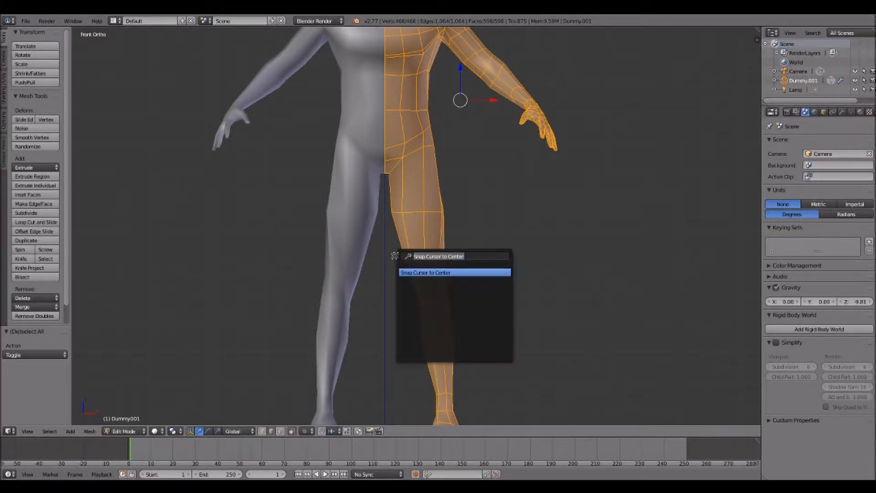
text(tria)
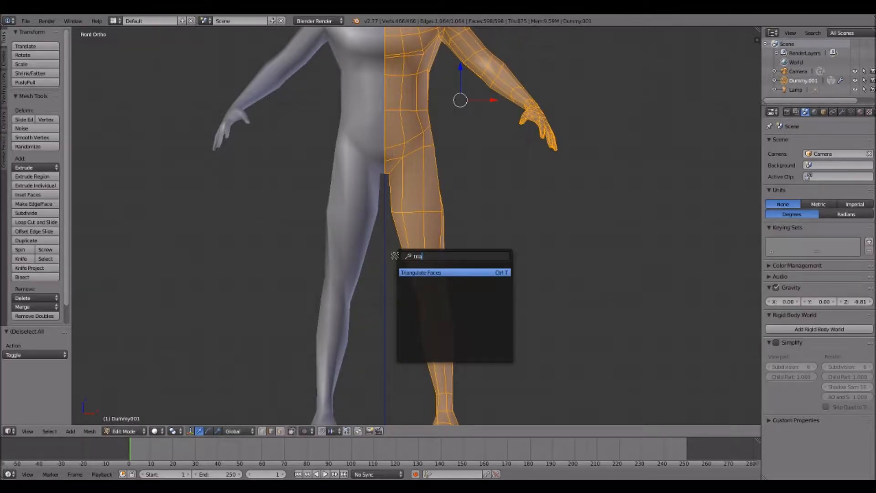
text(ng)
click(425, 272)
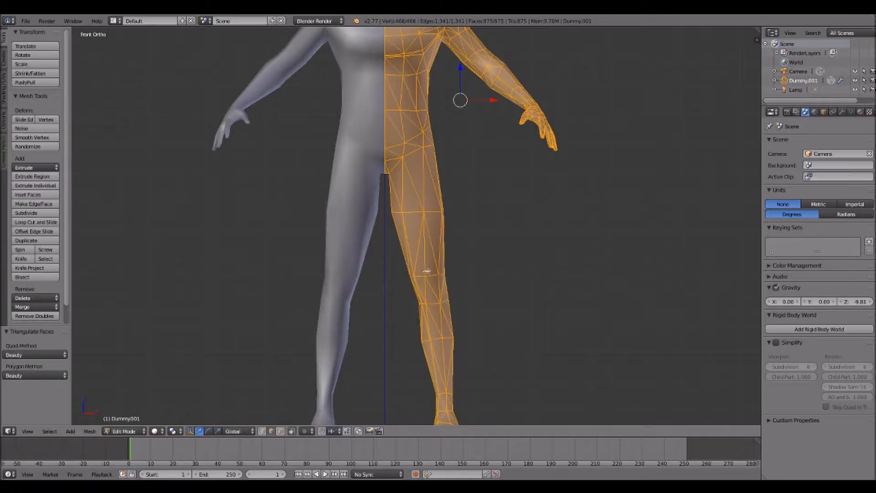
Check the triangulated body in Object Mode, then undo the triangulation
key(Tab)
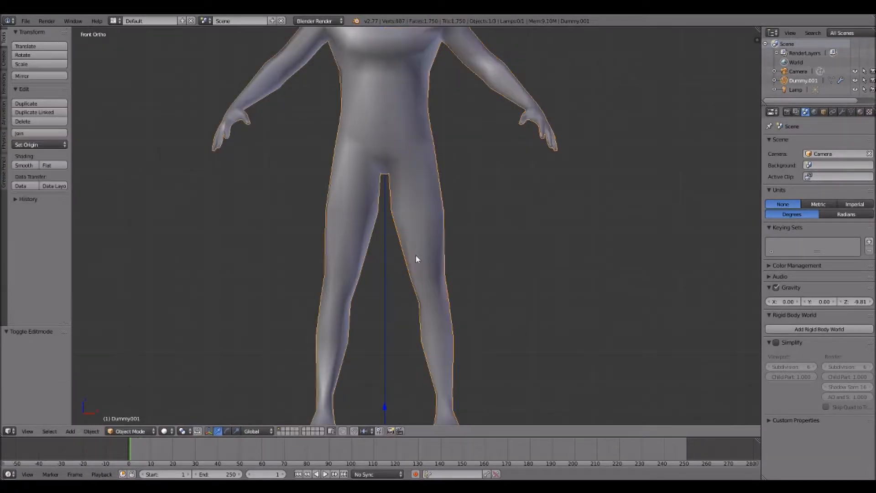
middle_drag(368, 262, 313, 254)
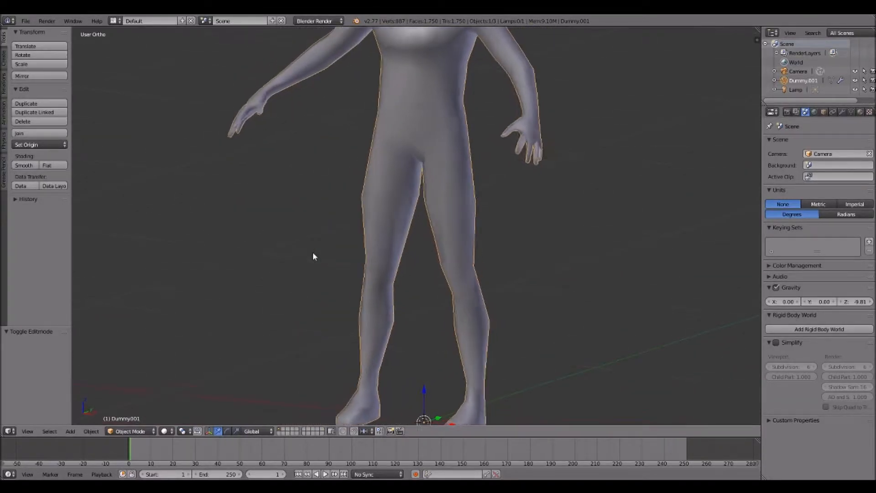
key(KP_1)
key(Tab)
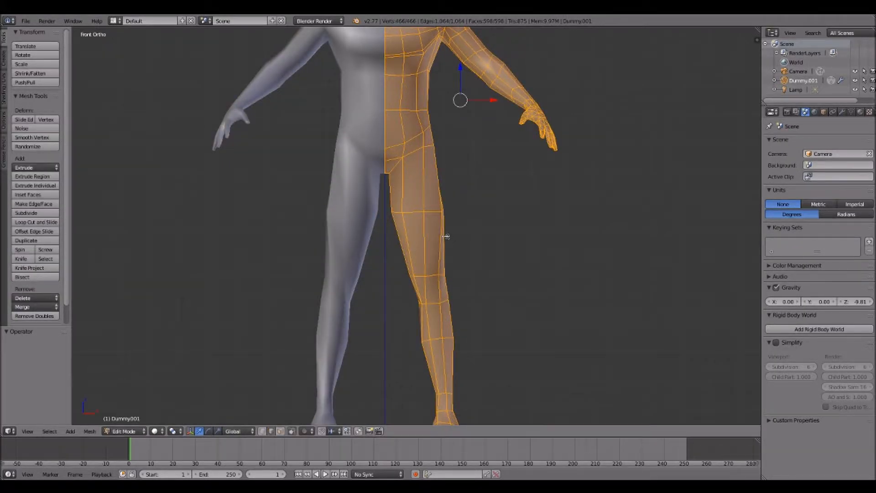
key(Tab)
shift+scroll(438, 246, up, 3)
shift+scroll(434, 251, up, 3)
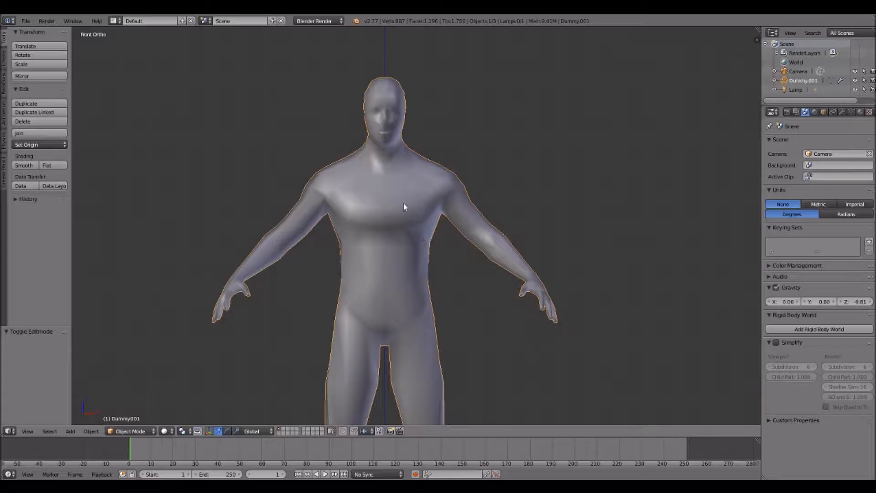
shift+scroll(404, 204, down, 2)
scroll(404, 203, down, 6)
shift+scroll(404, 205, down, 3)
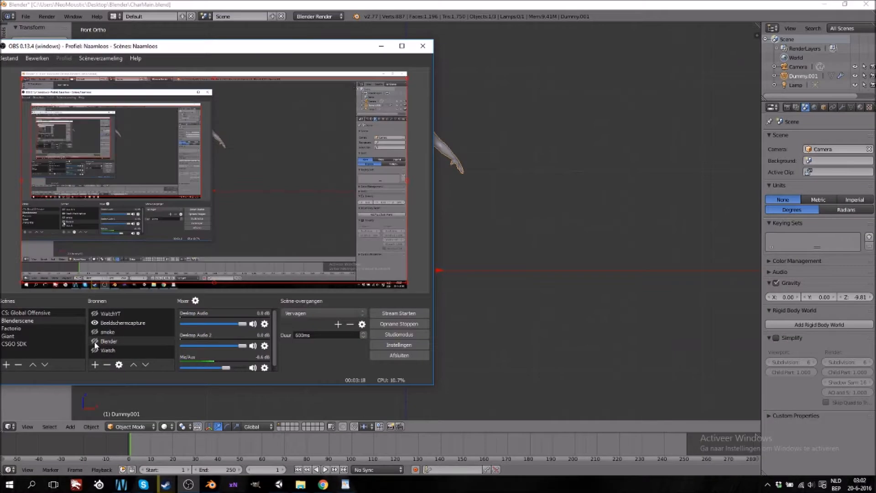
Switch to Unity and examine the CharTut character's body and shading in the scene
click(279, 484)
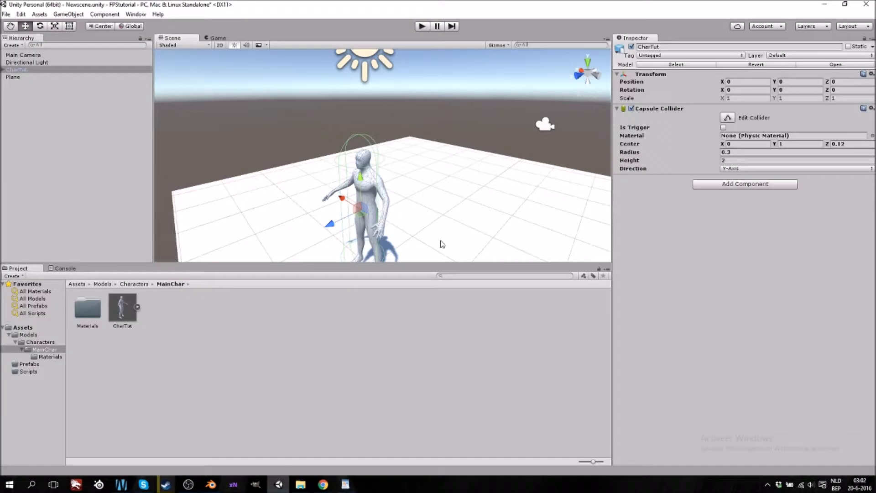
middle_drag(402, 222, 400, 211)
scroll(399, 212, up, 2)
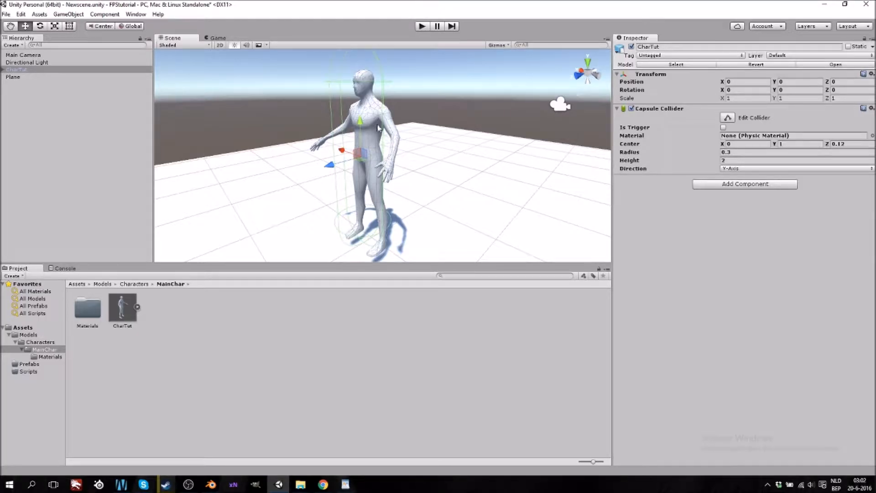
right_drag(512, 208, 426, 208)
mouse_move(479, 202)
middle_down()
mouse_move(448, 202)
mouse_move(482, 203)
middle_up()
right_drag(405, 211, 515, 230)
scroll(329, 137, up, 3)
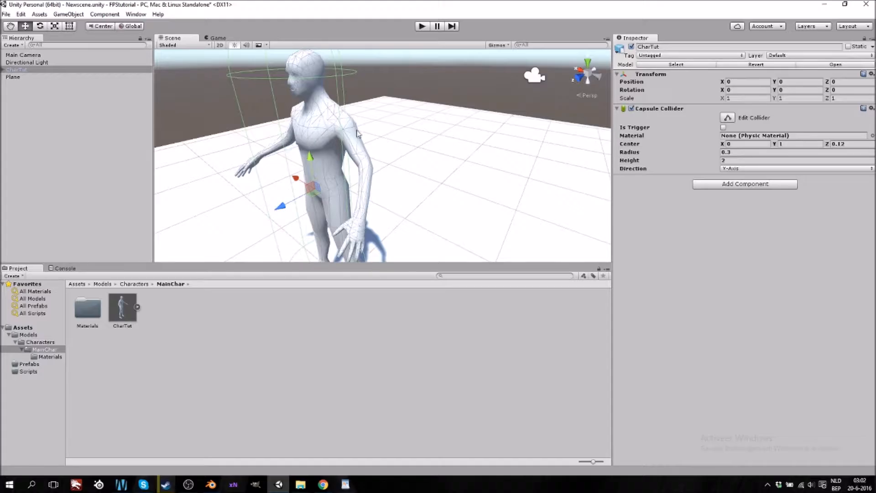
scroll(333, 143, down, 3)
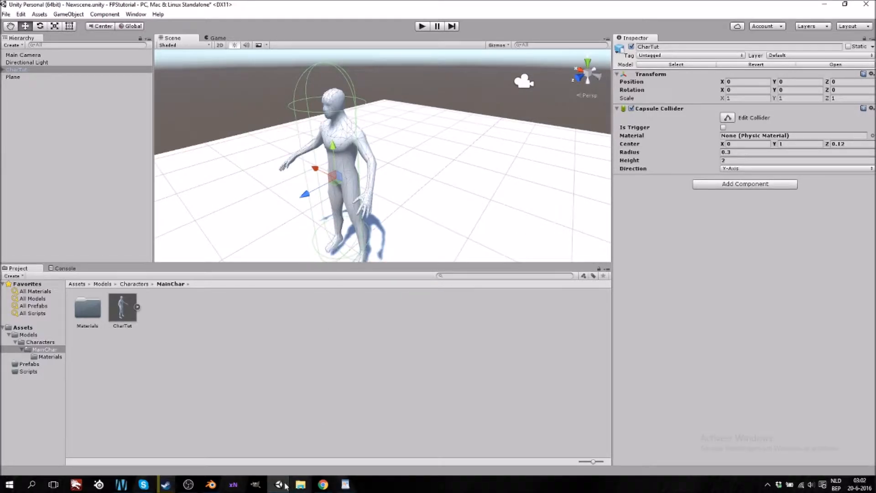
scroll(355, 163, down, 2)
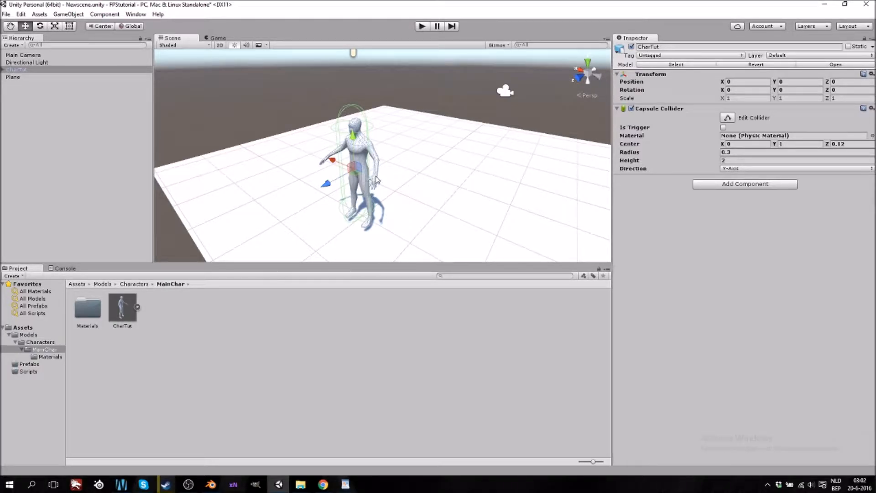
Examine the CharTut character and its capsule collider from the side and from above
middle_drag(445, 168, 420, 168)
right_drag(420, 168, 366, 177)
middle_drag(463, 171, 445, 173)
middle_drag(422, 170, 461, 169)
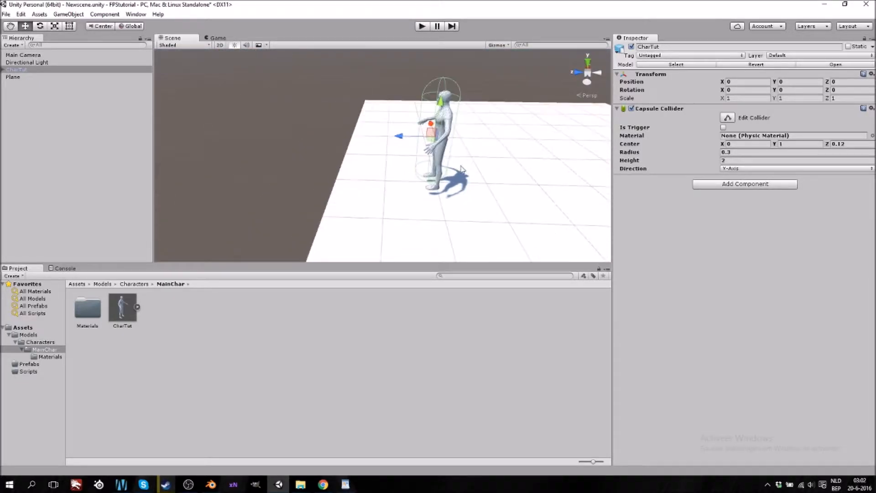
scroll(477, 149, up, 4)
middle_drag(515, 109, 357, 165)
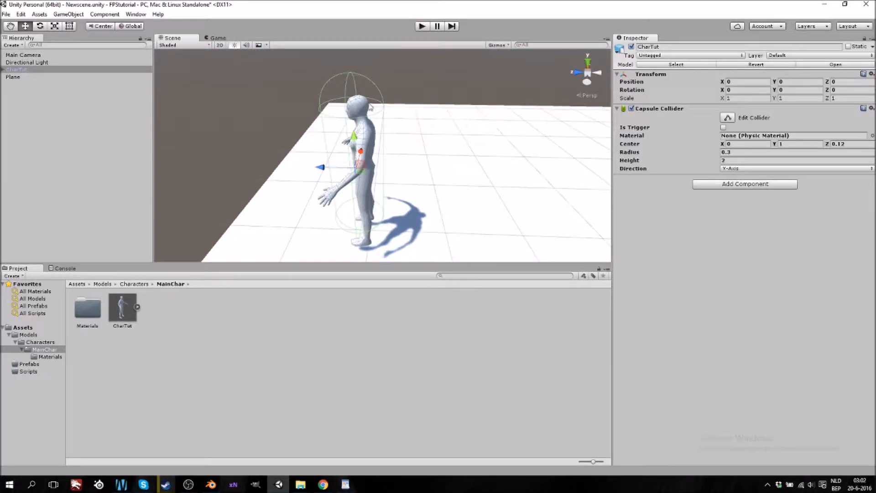
alt+drag(341, 192, 431, 244)
Delete the CharTut object from the scene hierarchy
click(3, 70)
click(3, 70)
right_click(14, 69)
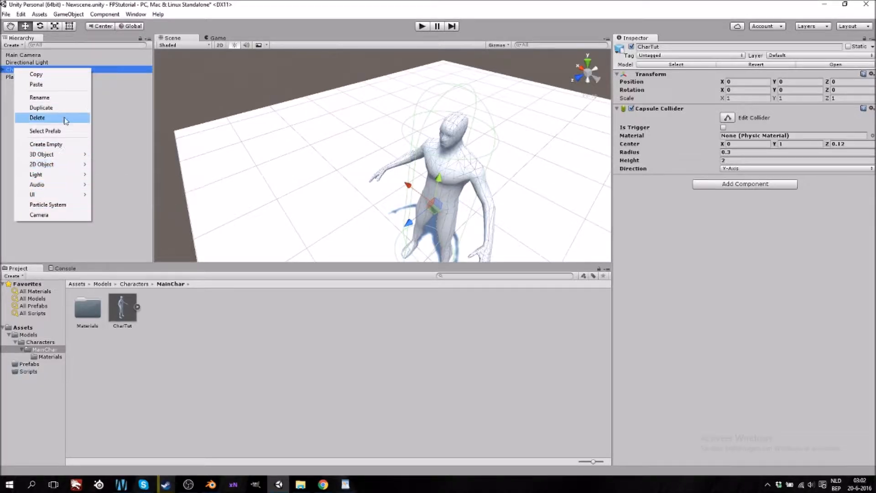
click(37, 117)
scroll(407, 176, down, 3)
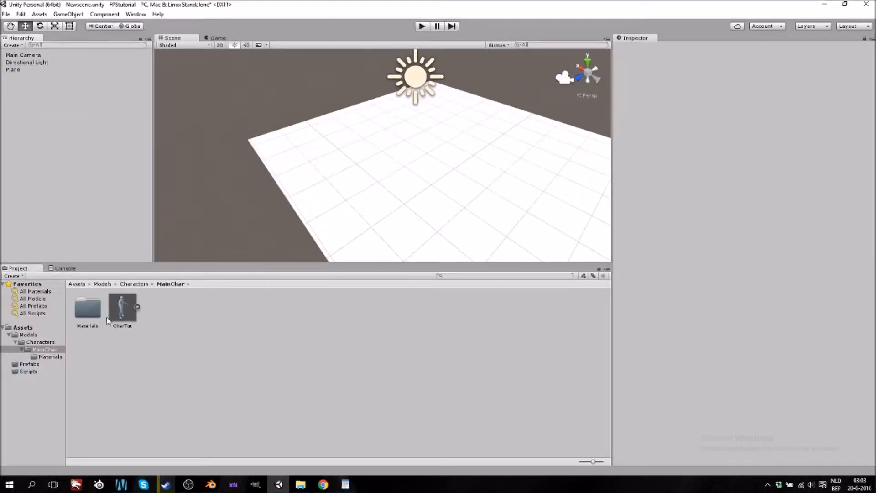
Delete the CharTut.obj model asset from the MainChar folder
right_click(123, 313)
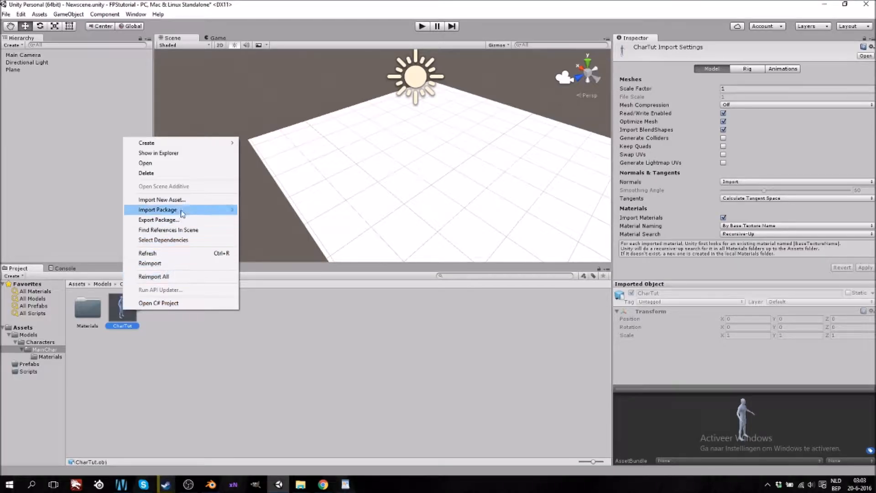
click(185, 173)
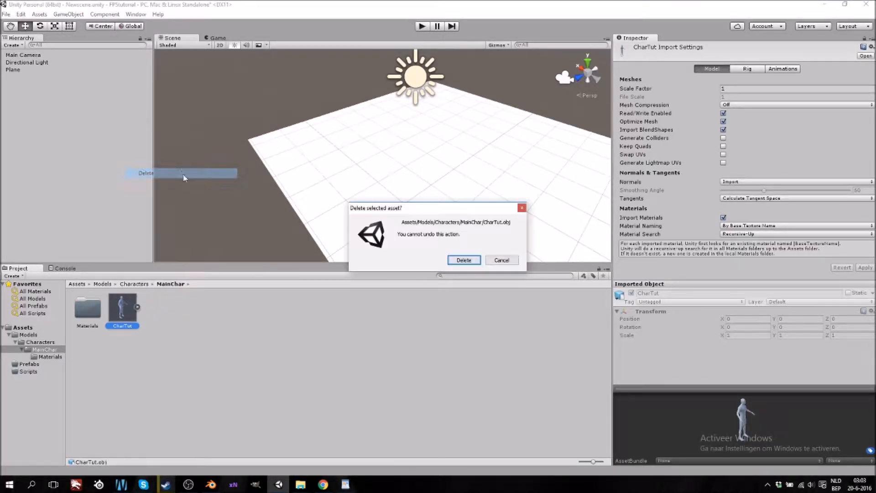
click(473, 260)
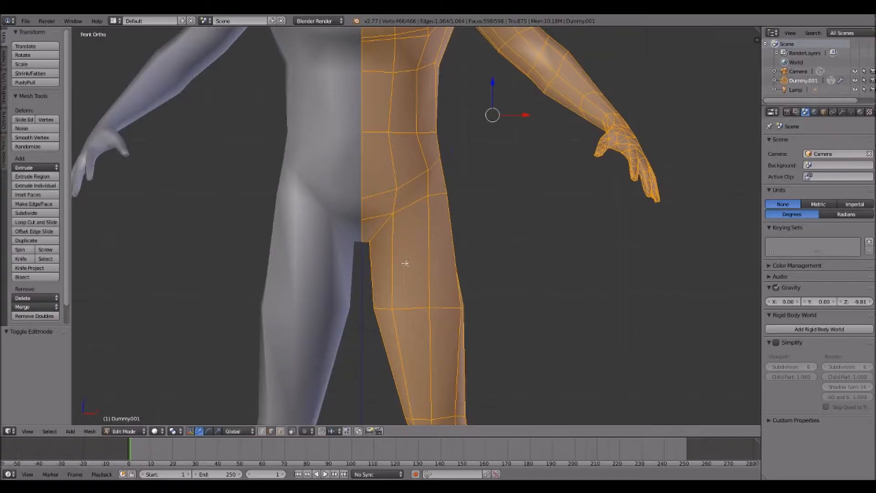
Clear the dummy mesh selection and select a continuous chain of edges running down the leg
scroll(405, 263, up, 2)
middle_drag(358, 260, 449, 196)
key(a)
right_click(294, 90)
shift+right_click(298, 112)
shift+right_click(297, 164)
shift+right_click(289, 222)
shift+right_click(274, 247)
shift+right_click(261, 292)
Close the open foot sole by filling faces between its opposite border edges, from the heel to the toes
middle_drag(290, 209, 283, 225)
middle_drag(282, 259, 270, 249)
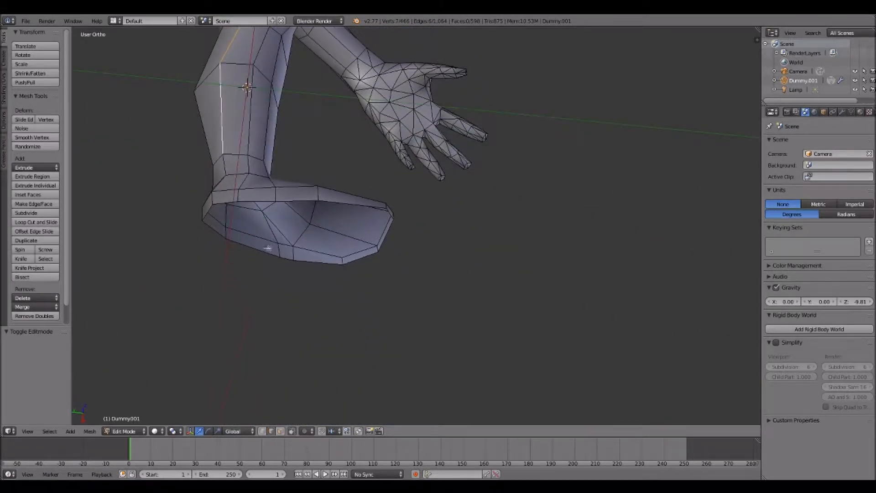
right_click(219, 236)
shift+right_click(224, 204)
key(f)
right_click(255, 203)
shift+right_click(244, 247)
key(f)
right_click(295, 205)
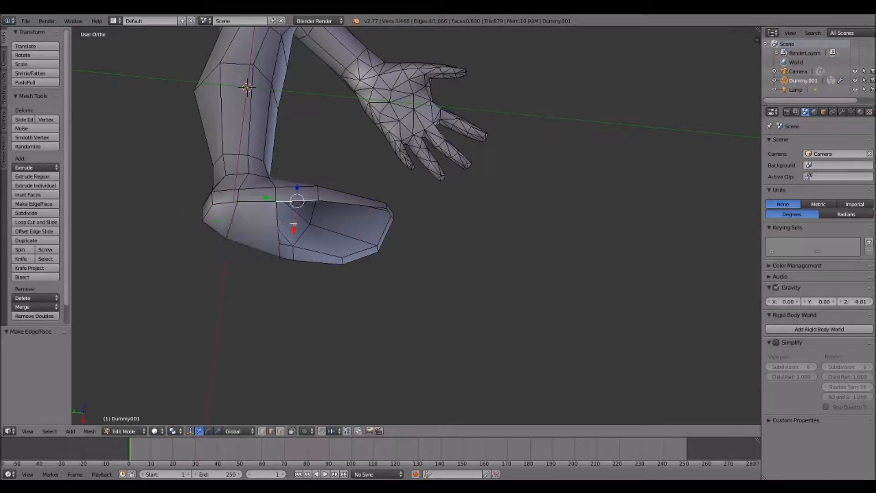
shift+right_click(288, 259)
key(f)
right_click(313, 261)
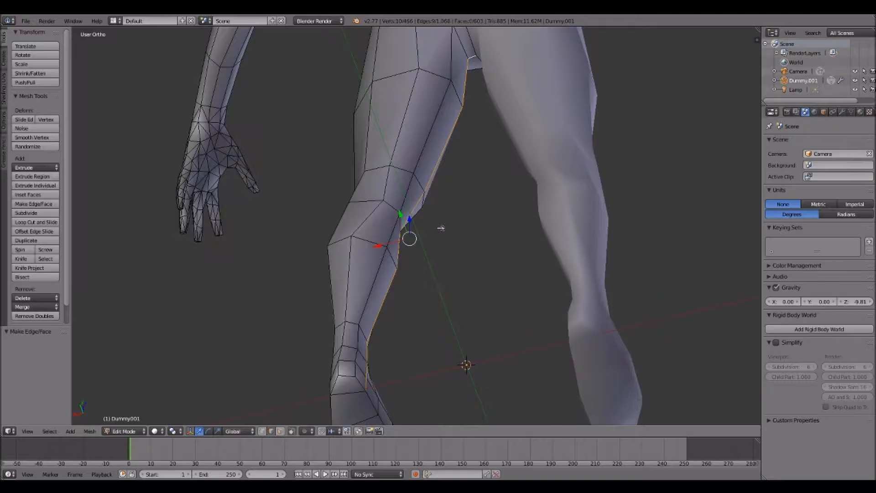
Extend the inner-leg edge selection around the ankle and the full outline of the foot sole
shift+scroll(442, 230, down, 12)
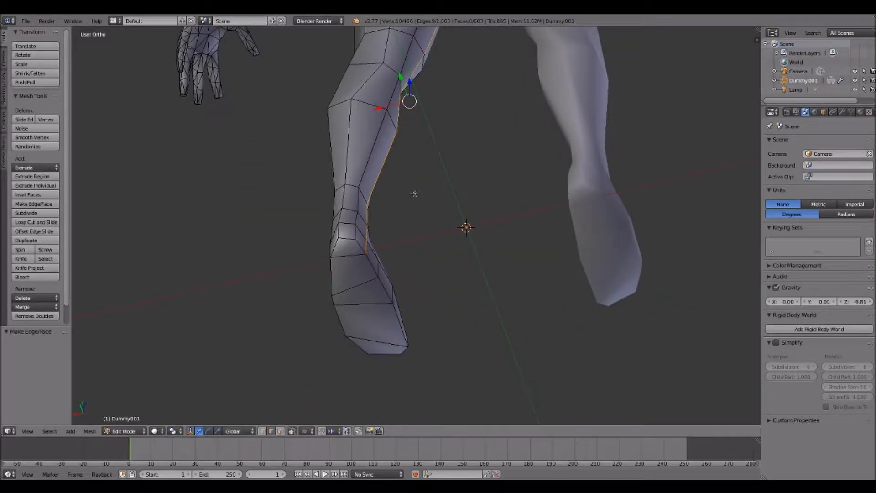
shift+right_click(360, 249)
shift+right_click(348, 239)
shift+right_click(329, 251)
shift+right_click(331, 253)
shift+right_click(335, 252)
shift+right_click(333, 274)
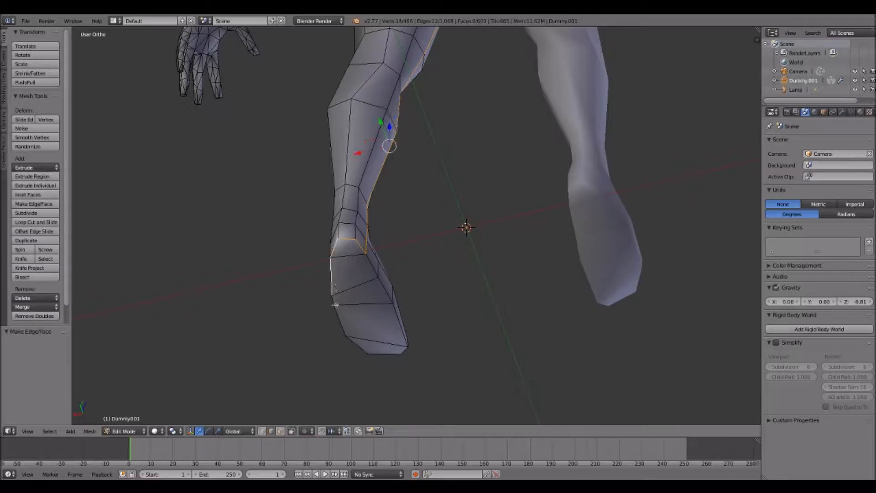
shift+right_click(338, 319)
shift+right_click(356, 346)
shift+right_click(385, 354)
shift+right_click(403, 352)
shift+right_click(401, 325)
shift+right_click(382, 285)
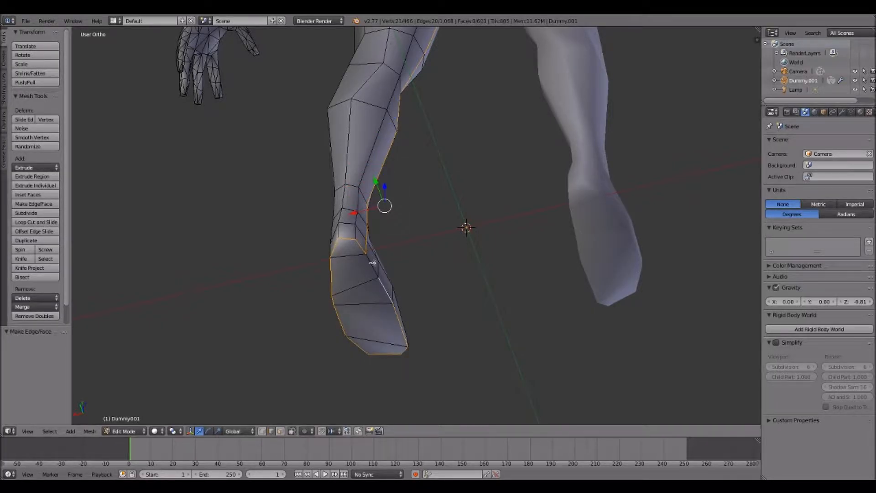
Add the edge loop around the hips to the leg and sole selection and mark the selected edges as a seam
shift+scroll(367, 261, up, 20)
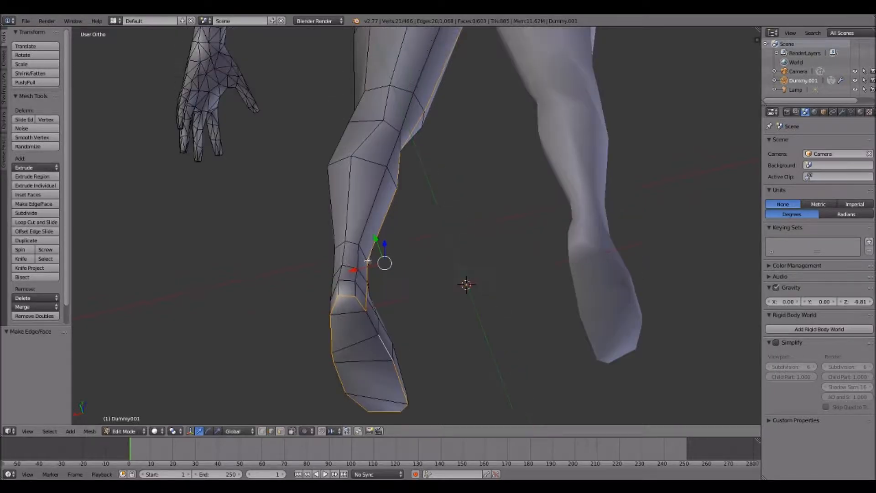
middle_drag(405, 151, 475, 201)
shift+scroll(418, 196, up, 6)
alt+shift+right_click(417, 196)
shift+scroll(418, 195, down, 6)
middle_drag(417, 195, 475, 198)
key(space)
text(mark sea)
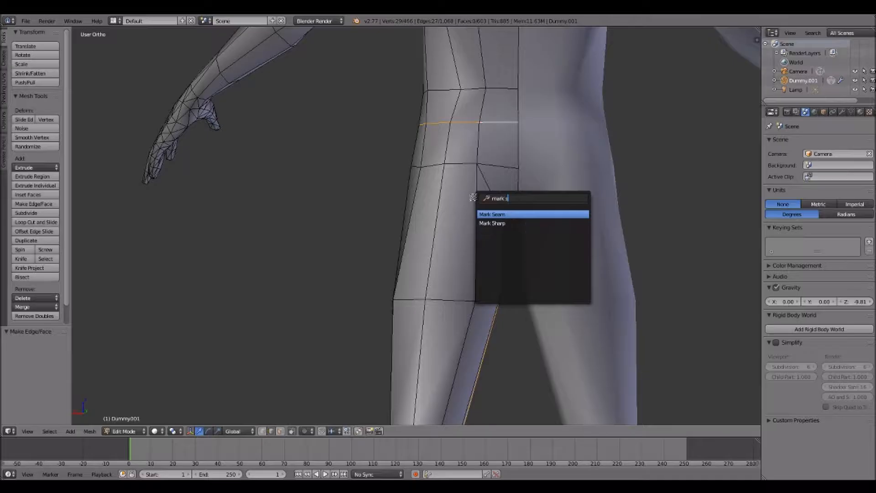
key(Return)
Split the 3D viewport vertically, turn the new area into a UV/Image Editor and widen it
middle_drag(432, 169, 497, 173)
middle_drag(384, 182, 345, 268)
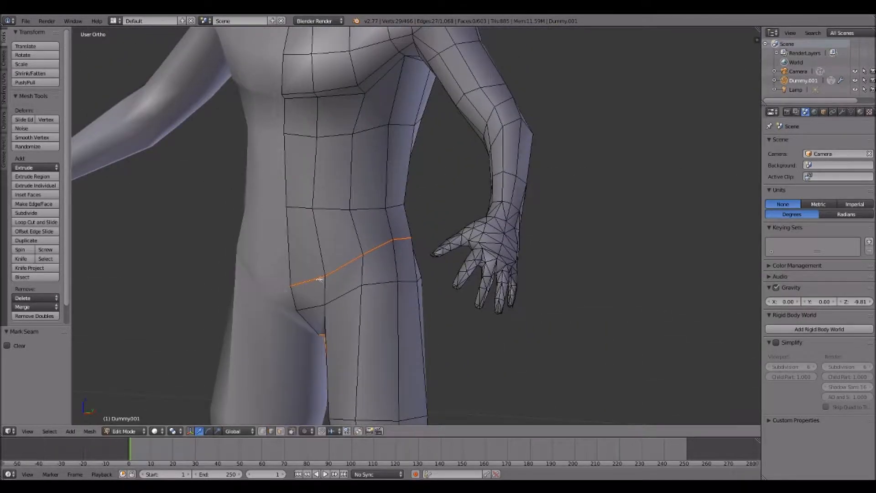
scroll(411, 300, down, 7)
middle_drag(405, 299, 461, 297)
drag(758, 29, 550, 42)
click(560, 431)
click(586, 359)
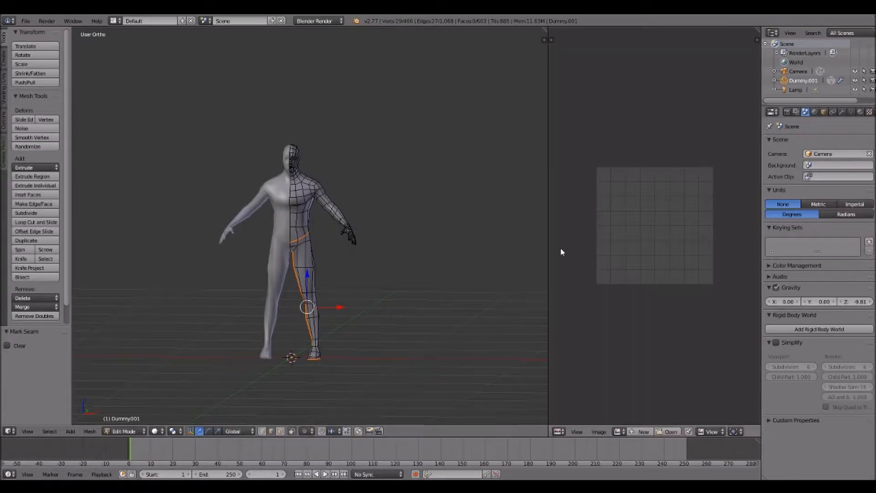
drag(549, 249, 472, 256)
Select the entire dummy mesh and unwrap it
key(a)
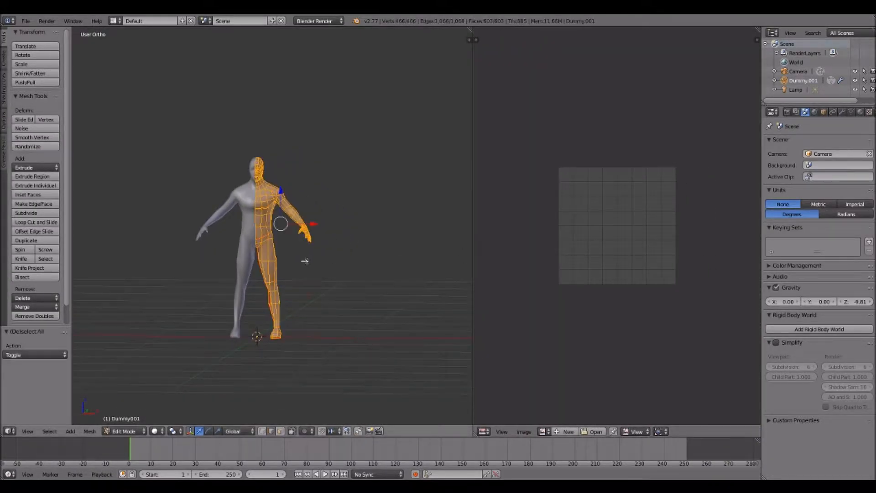
key(u)
click(301, 262)
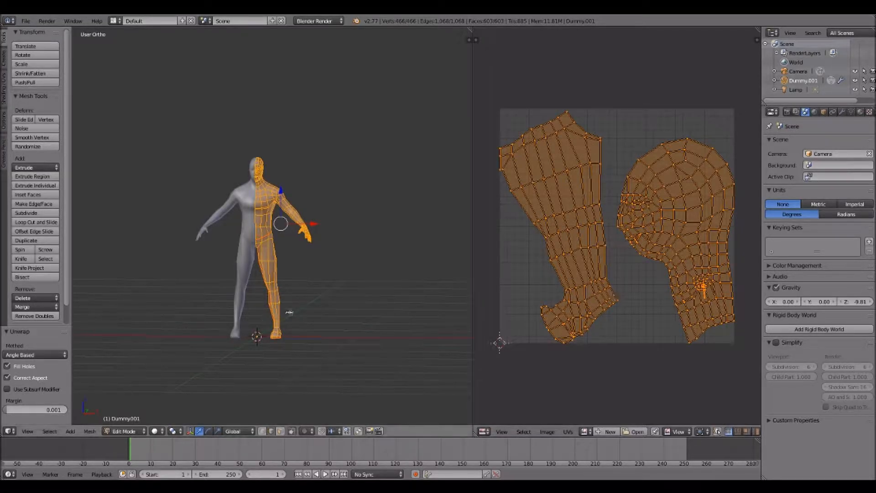
Clear the selection, select the edge loop around the knee and mark it as a seam
scroll(289, 306, up, 5)
key(a)
middle_drag(304, 294, 402, 292)
shift+middle_drag(319, 347, 319, 238)
right_click(260, 278)
shift+right_click(267, 280)
shift+right_click(275, 282)
shift+right_click(282, 282)
middle_drag(278, 290, 260, 303)
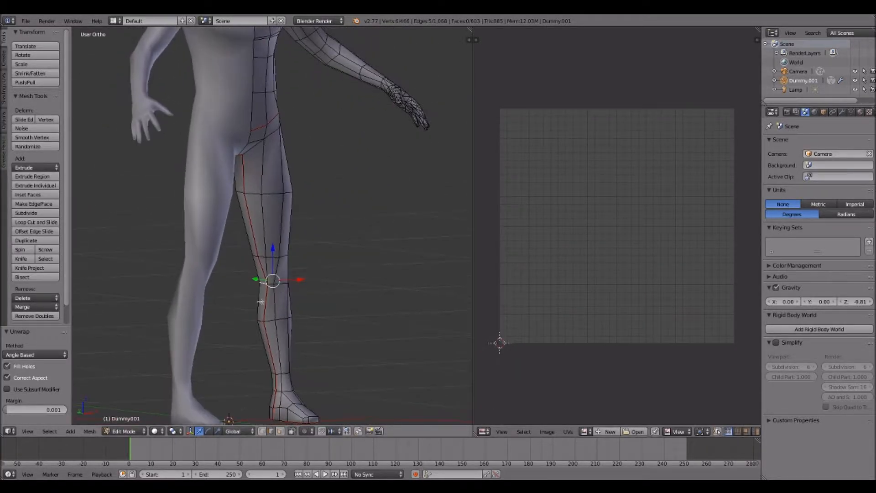
shift+right_click(270, 283)
shift+right_click(282, 284)
key(space)
key(Return)
Mark a seam from the lower edge of the chest, under the armpit and across the upper back
shift+scroll(317, 312, up, 9)
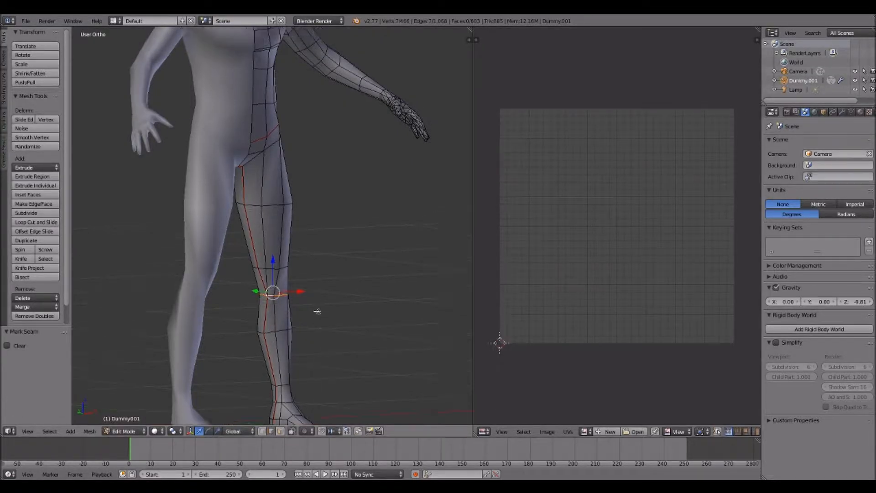
shift+scroll(305, 296, up, 8)
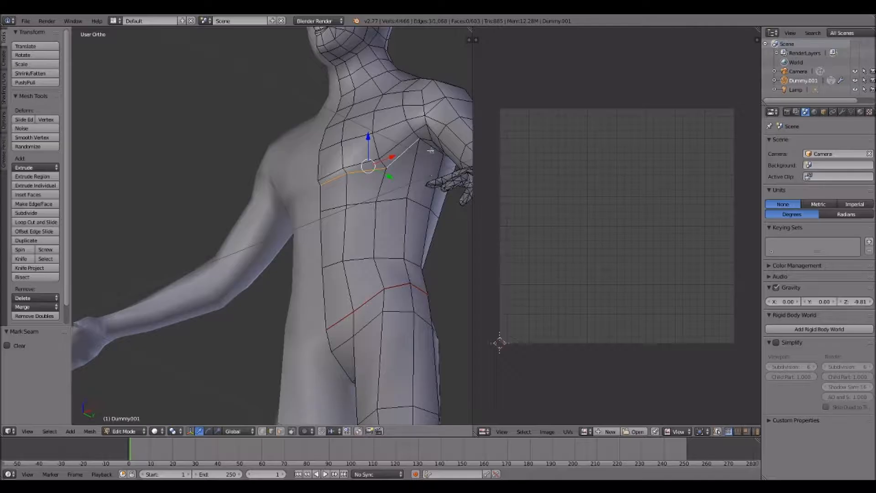
shift+right_click(431, 152)
middle_drag(448, 167, 232, 93)
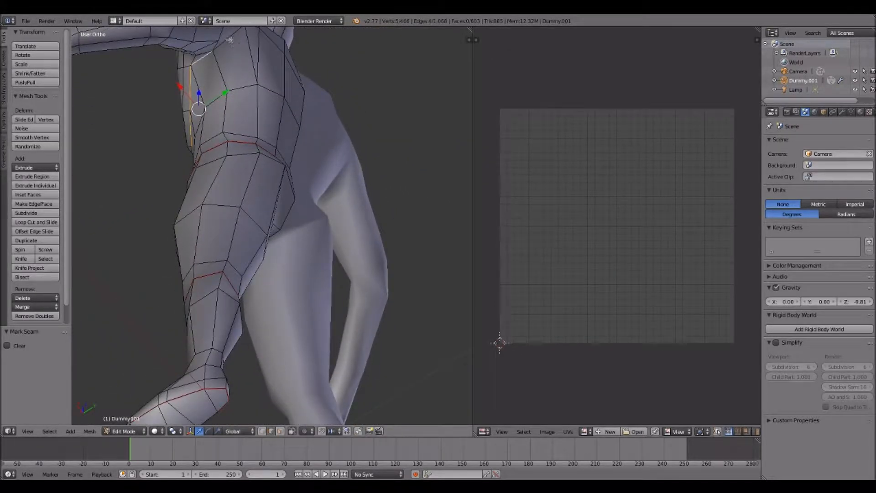
middle_drag(245, 53, 237, 197)
shift+right_click(250, 187)
shift+right_click(251, 189)
shift+right_click(283, 199)
key(space)
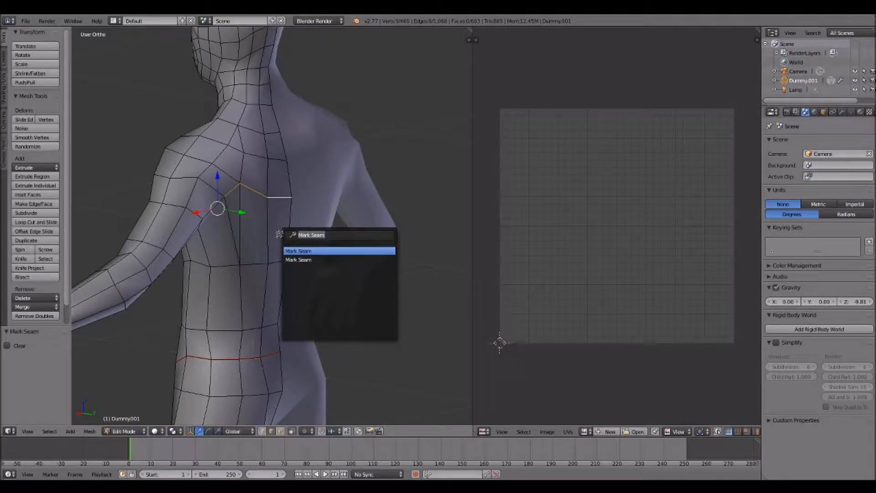
key(Return)
Mark a seam along the underside of the arm and around the wrist
middle_drag(225, 270, 197, 251)
shift+scroll(317, 264, down, 5)
scroll(307, 260, up, 3)
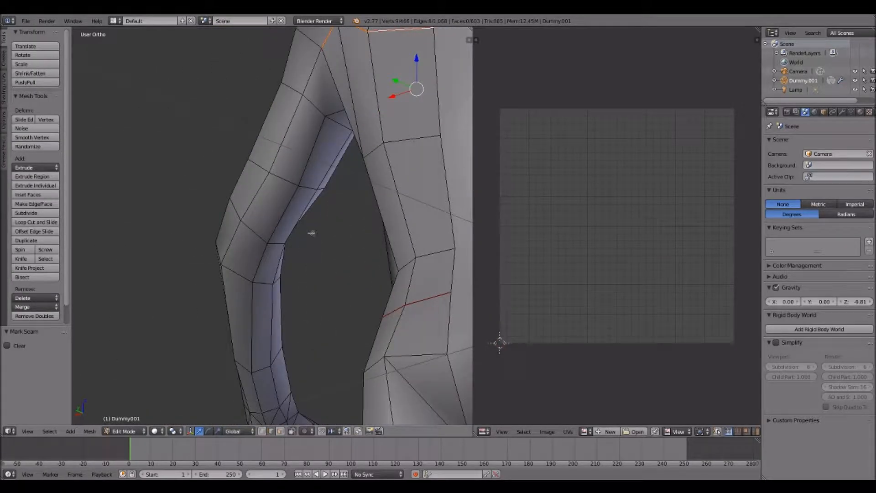
right_click(339, 107)
middle_drag(355, 156, 341, 168)
shift+right_click(323, 141)
shift+right_click(219, 269)
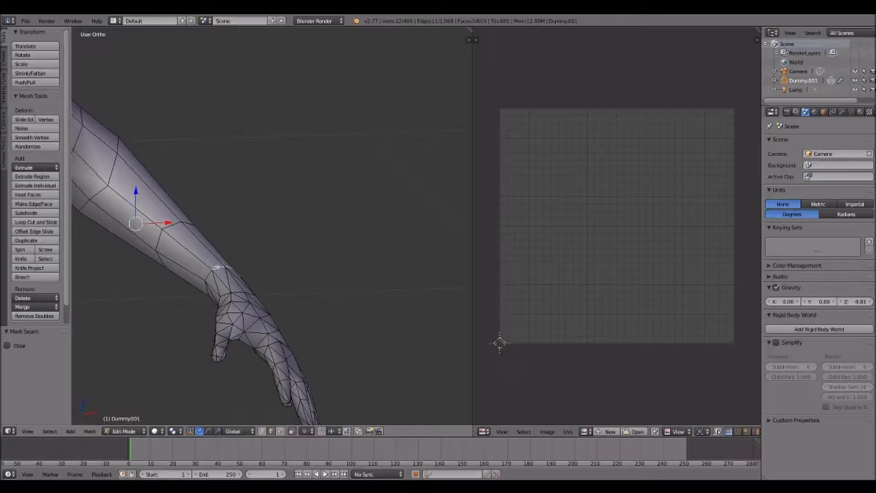
shift+right_click(209, 276)
shift+right_click(205, 287)
middle_drag(231, 290, 287, 229)
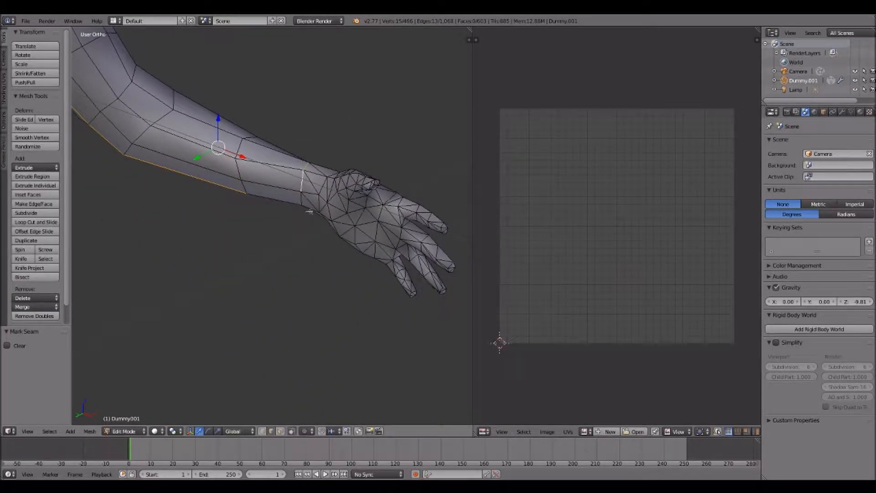
shift+right_click(286, 205)
shift+right_click(301, 203)
key(space)
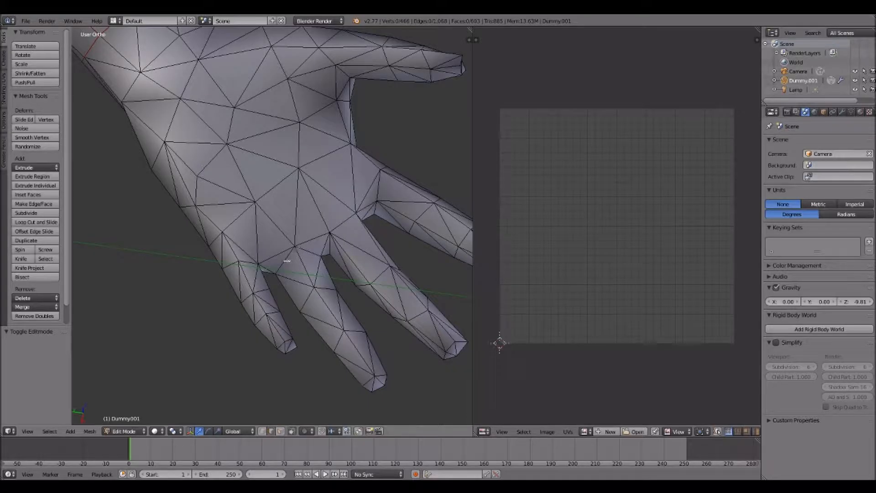
Mark a seam around the bases of the four fingers, running between them and across the palm side
shift+right_click(287, 260)
shift+right_click(326, 249)
middle_drag(333, 257, 321, 260)
shift+right_click(328, 234)
shift+right_click(335, 209)
middle_drag(392, 202, 365, 200)
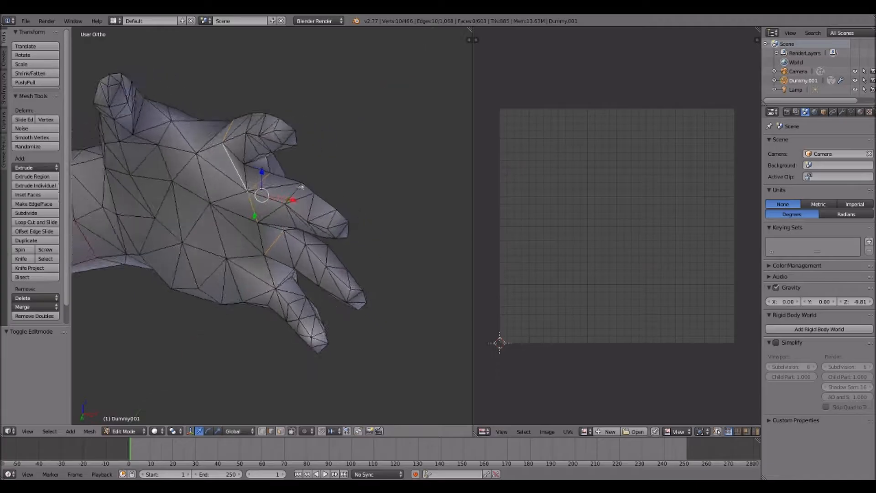
middle_drag(315, 188, 230, 212)
shift+right_click(230, 213)
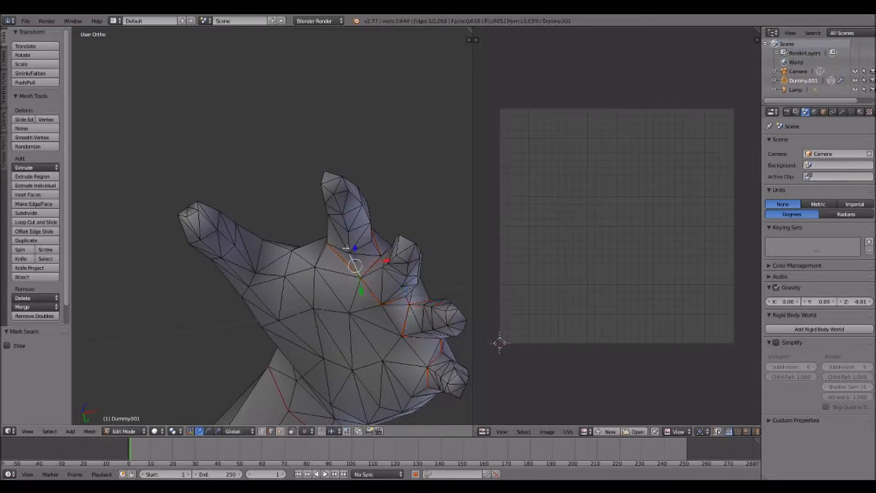
Mark a seam along the length of the index finger and around its tip
shift+right_click(349, 243)
shift+right_click(346, 222)
shift+right_click(338, 204)
shift+right_click(329, 188)
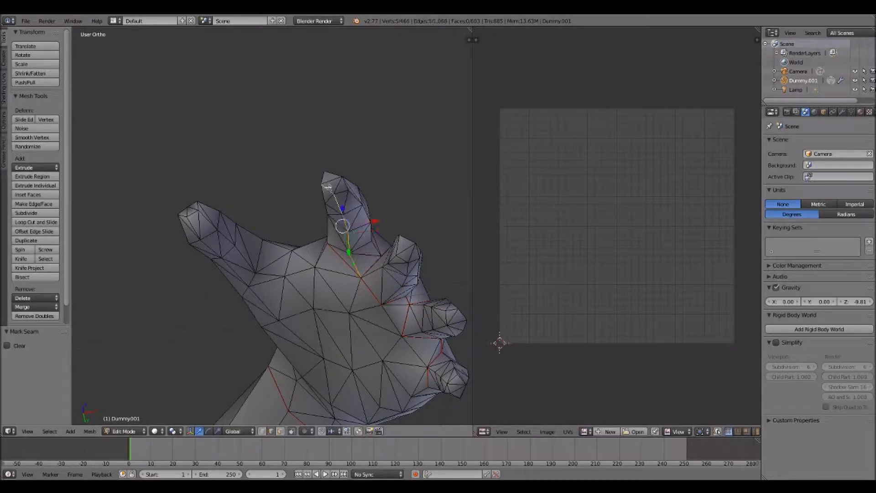
shift+right_click(324, 178)
shift+right_click(332, 173)
shift+right_click(345, 186)
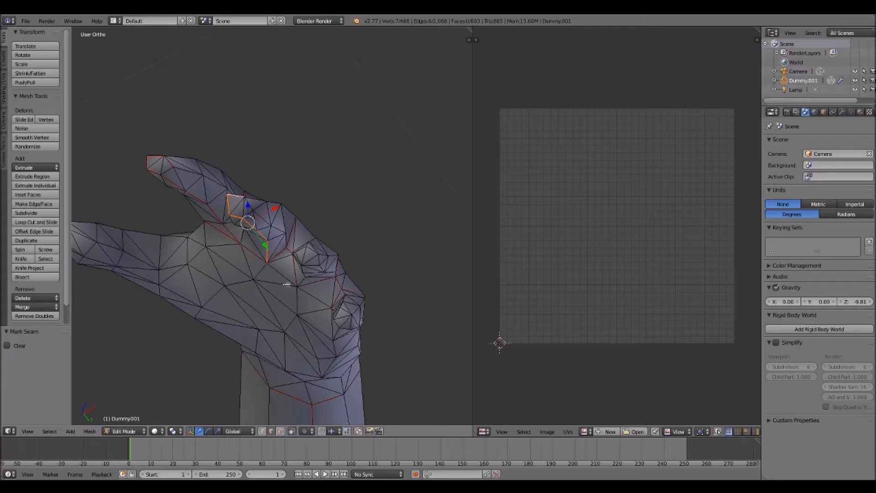
Mark a seam along the ring finger from its base and around the fingertip
middle_drag(287, 285, 322, 269)
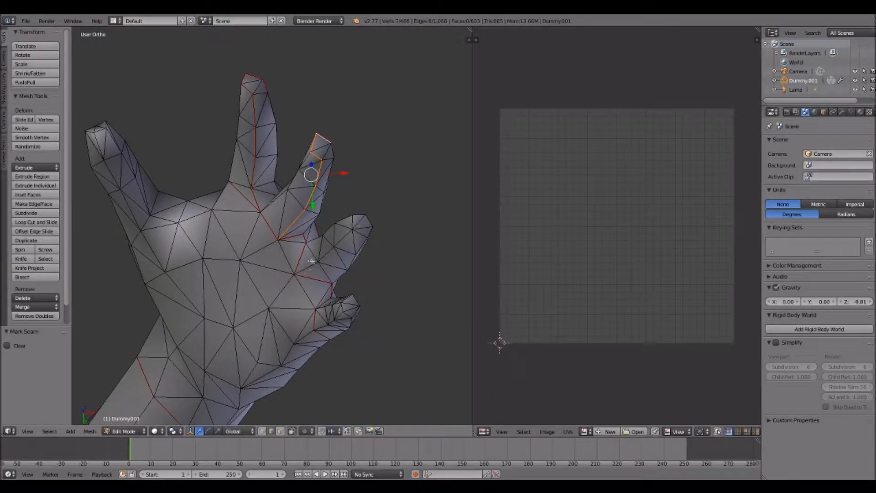
right_click(352, 258)
shift+right_click(310, 281)
shift+right_click(306, 274)
shift+right_click(303, 268)
shift+right_click(298, 263)
shift+right_click(286, 265)
shift+right_click(285, 275)
Mark a seam along the little finger from its base and around the fingertip
middle_drag(355, 263, 308, 213)
middle_drag(353, 291, 363, 233)
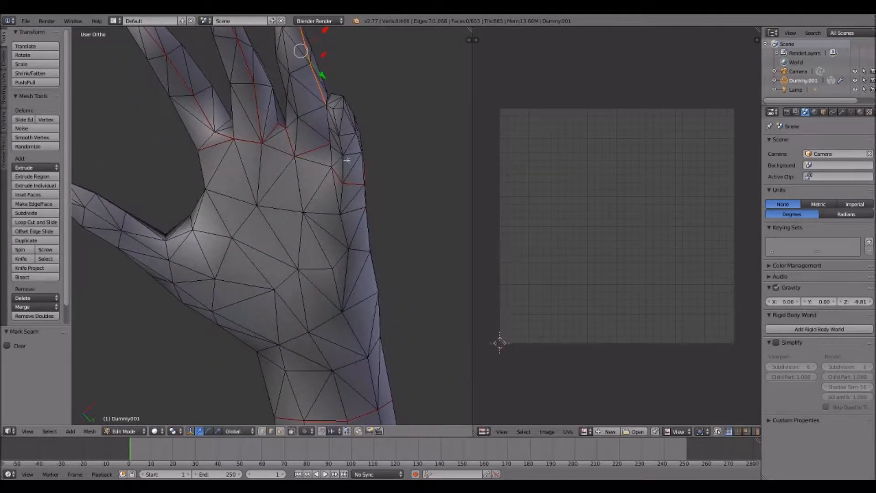
right_click(345, 169)
shift+right_click(343, 148)
shift+right_click(336, 122)
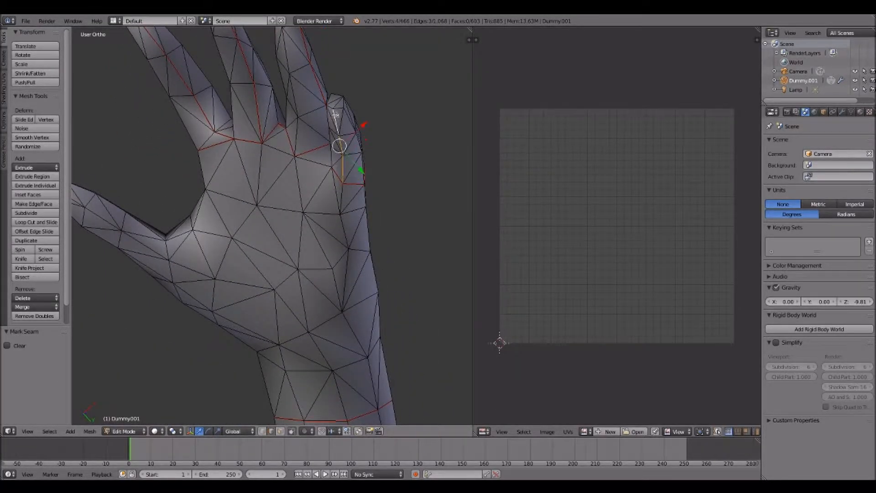
middle_drag(336, 121, 336, 143)
shift+right_click(337, 181)
shift+right_click(333, 175)
shift+right_click(334, 176)
shift+right_click(329, 173)
key(space)
key(Return)
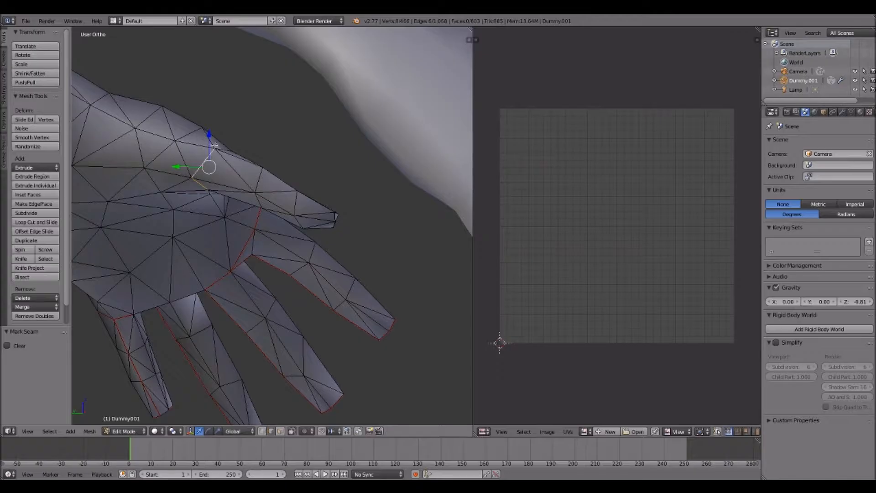
Select the ring of edges around the base of the thumb and mark it as a seam
middle_drag(214, 145, 292, 137)
shift+right_click(296, 136)
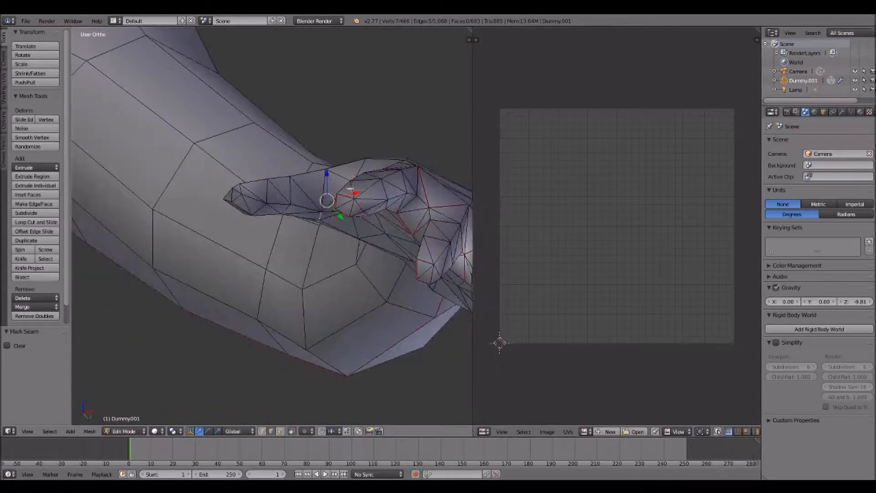
middle_drag(350, 188, 338, 197)
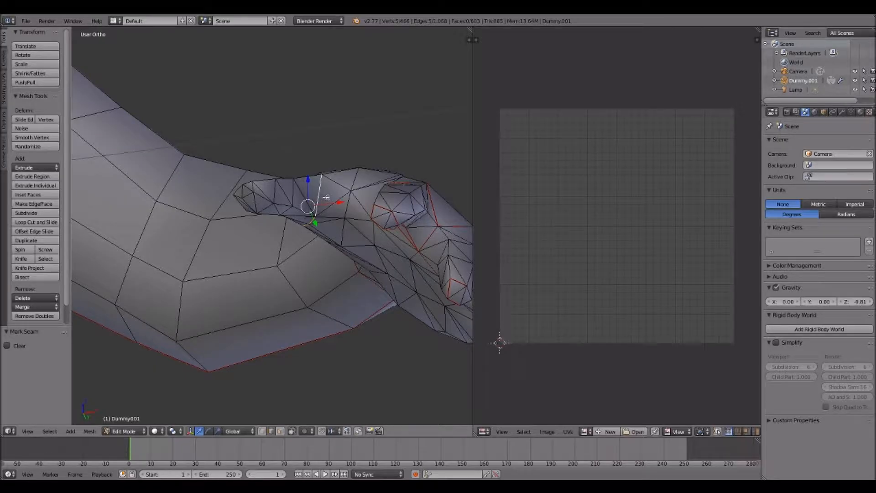
middle_drag(298, 208, 321, 227)
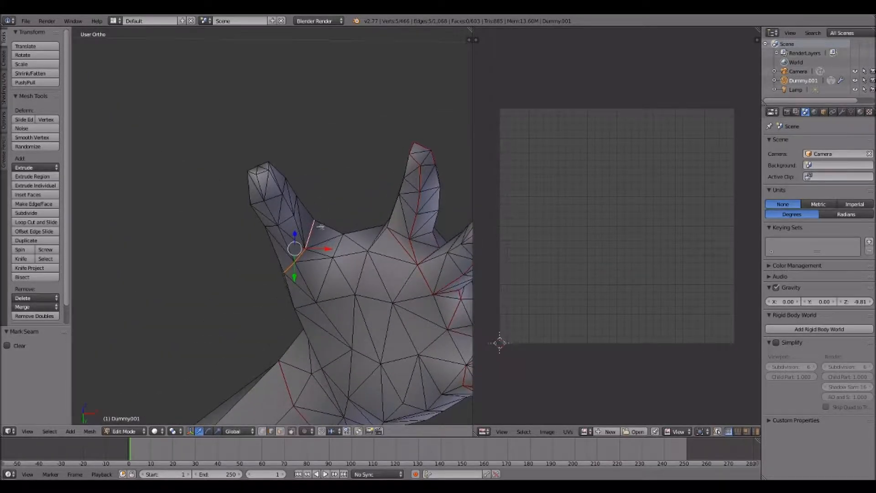
Mark a seam along the length of the thumb and around its tip
right_click(301, 234)
shift+right_click(291, 207)
shift+right_click(290, 206)
shift+right_click(289, 197)
shift+right_click(277, 182)
shift+right_click(268, 164)
shift+right_click(263, 165)
shift+right_click(255, 164)
shift+right_click(252, 170)
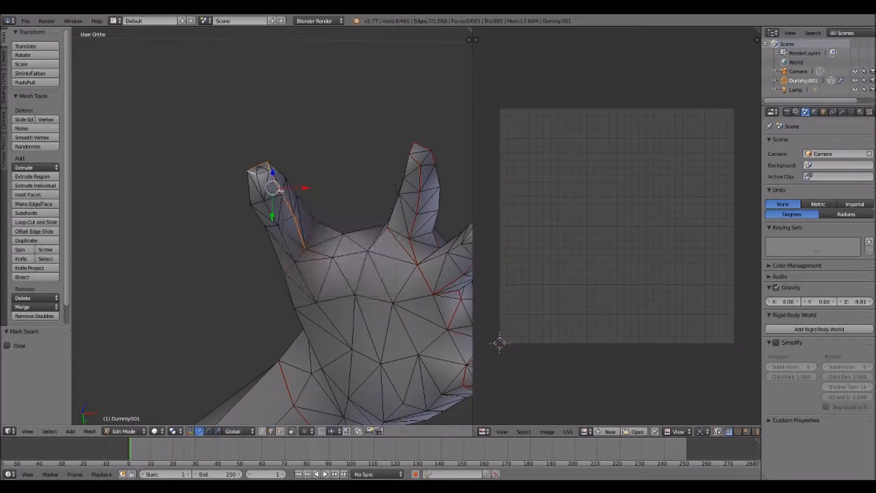
shift+scroll(289, 200, down, 6)
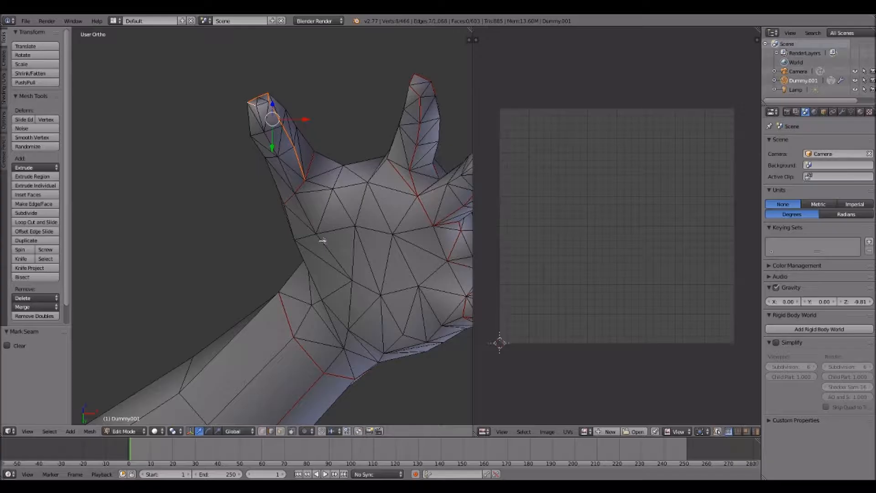
middle_drag(311, 275, 363, 287)
middle_drag(202, 205, 203, 237)
ctrl+scroll(199, 156, down, 7)
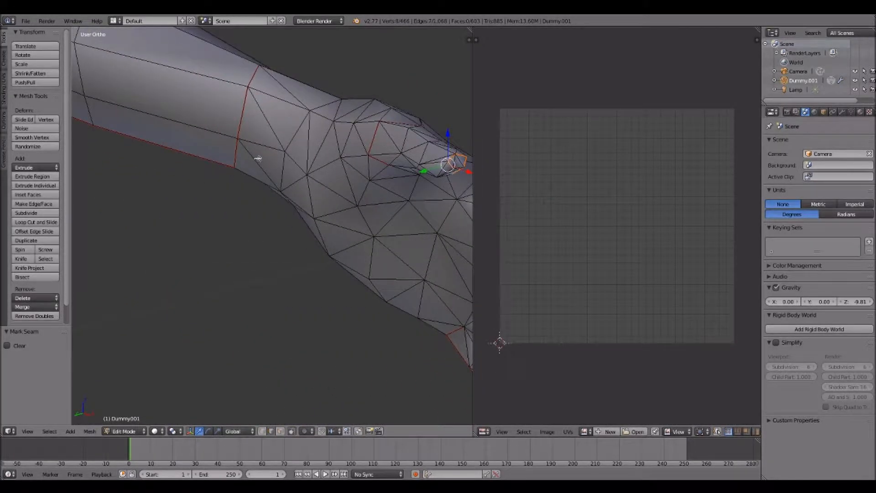
Select the path of edges from the base of the thumb back to the wrist seam and mark it as a seam
shift+scroll(283, 178, up, 7)
middle_drag(299, 181, 338, 198)
right_click(348, 186)
ctrl+right_click(296, 160)
ctrl+right_click(257, 131)
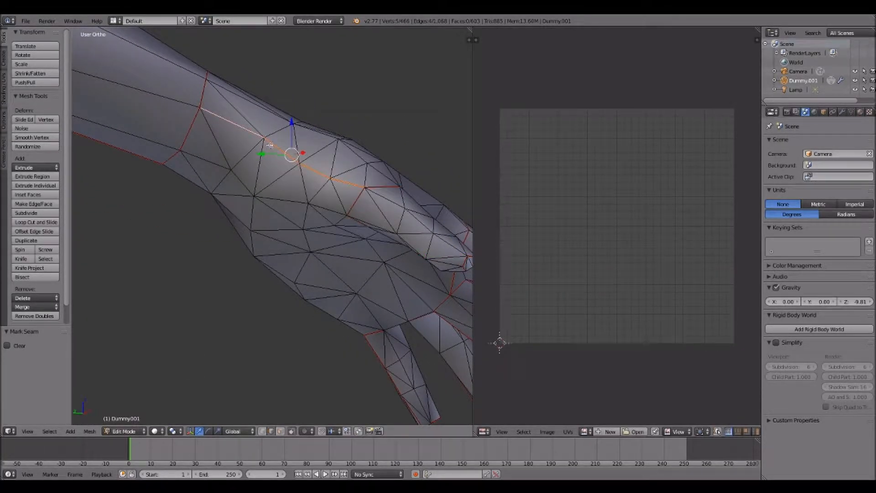
Select the three edges between the base of the thumb and the base of the index finger and mark them as a seam
middle_drag(337, 185, 404, 255)
middle_drag(305, 269, 245, 227)
right_click(245, 226)
shift+right_click(276, 238)
shift+right_click(313, 241)
scroll(333, 250, down, 4)
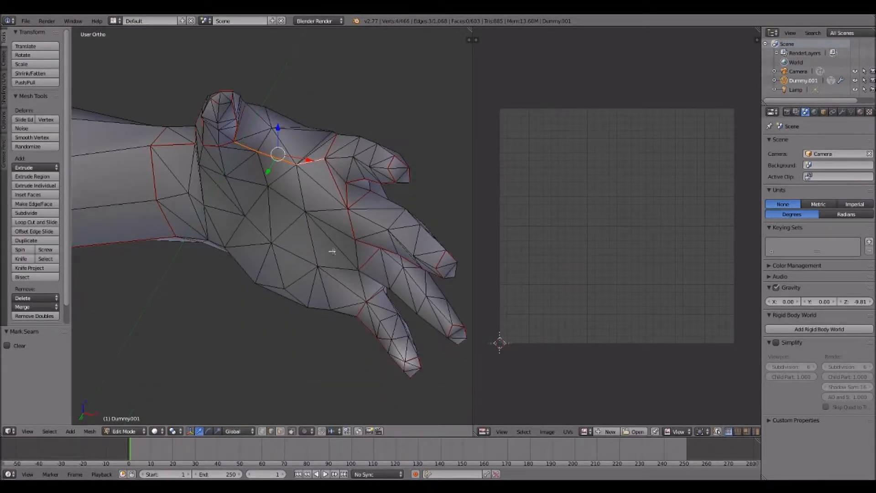
scroll(263, 205, up, 1)
middle_drag(263, 207, 270, 206)
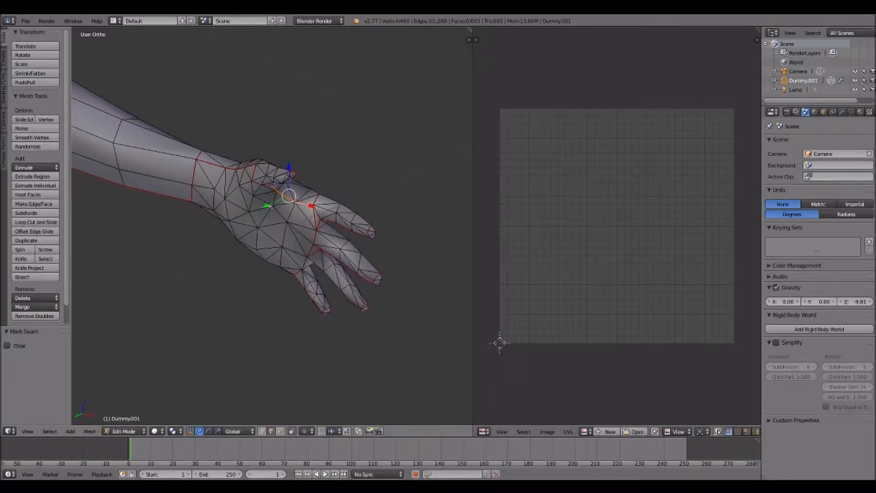
Select the whole hand up to the wrist seam, including hidden vertices, and unwrap it to test the seams
key(z)
key(b)
drag(393, 130, 194, 374)
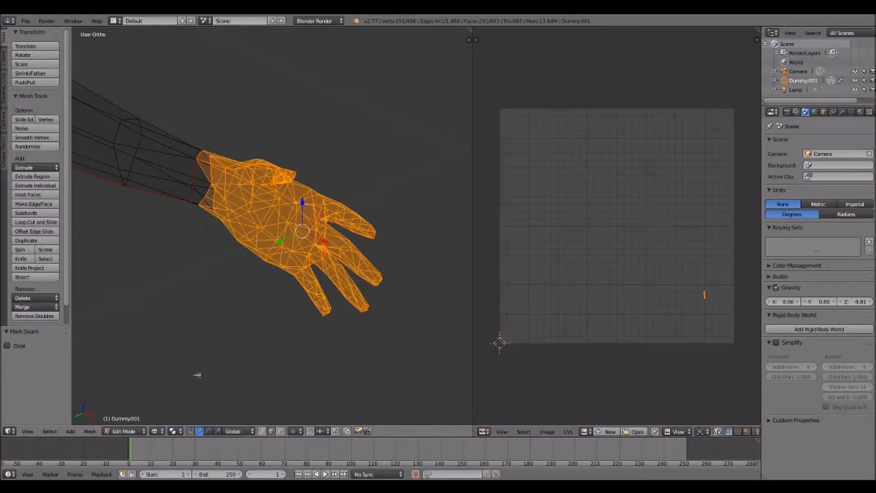
key(b)
drag(223, 133, 181, 262)
key(z)
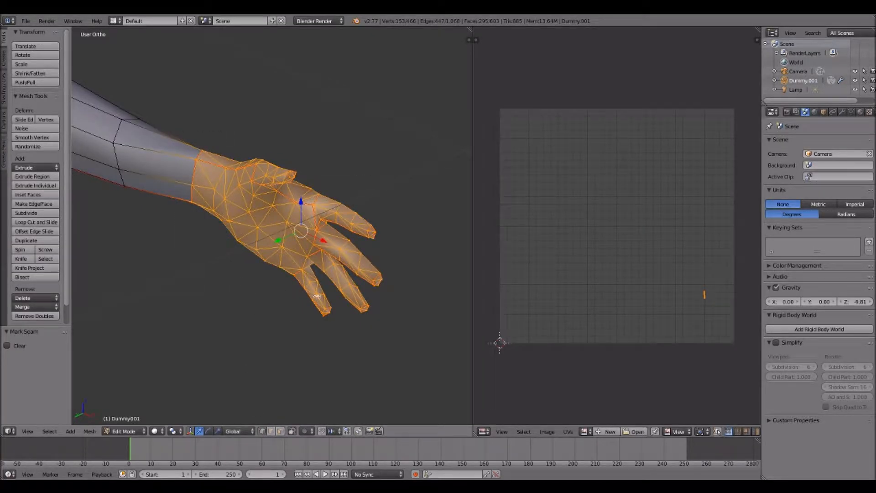
key(u)
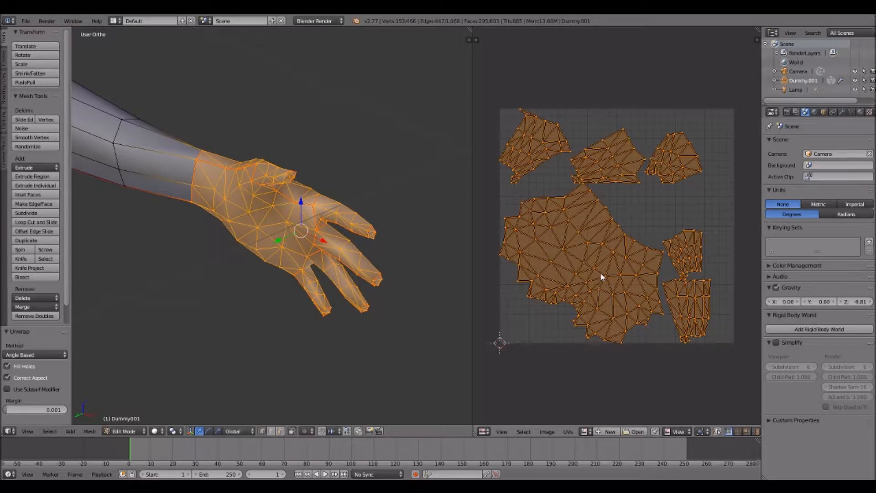
Select the ring of edges around the shoulder where the arm meets the torso and mark it as a seam
middle_drag(192, 202, 216, 189)
key(KP_1)
click(271, 432)
shift+scroll(253, 203, up, 18)
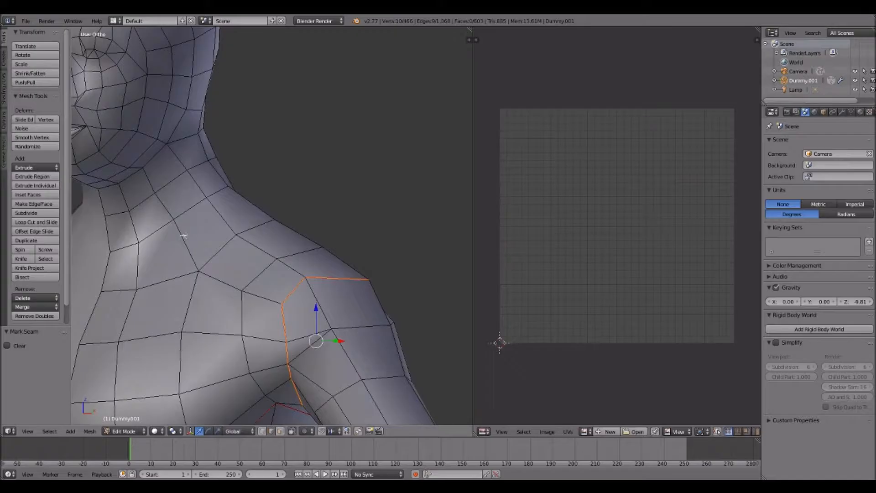
Mark a seam between head and neck, from under the chin along the jawline to the back of the neck
middle_drag(183, 235, 235, 196)
click(237, 193)
shift+right_click(262, 173)
shift+right_click(291, 154)
shift+right_click(309, 140)
middle_drag(379, 147, 295, 168)
shift+right_click(256, 160)
shift+right_click(280, 154)
shift+right_click(293, 148)
middle_drag(350, 162, 315, 172)
key(space)
key(Return)
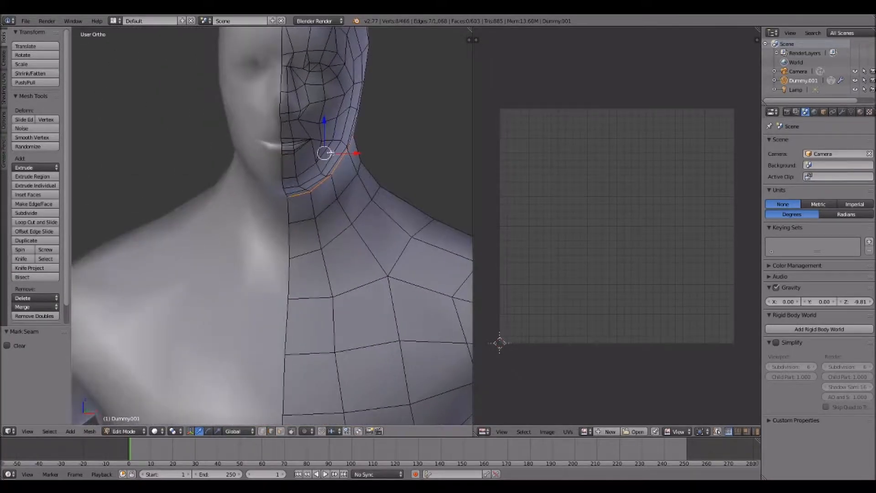
Select the loop of edges around the face from the forehead to the chin and mark it as a seam
scroll(319, 176, up, 3)
shift+scroll(333, 189, up, 13)
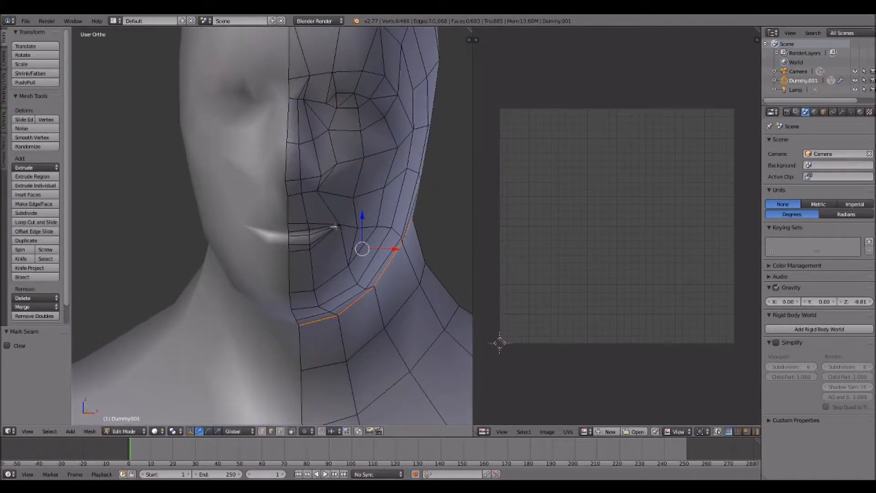
key(Return)
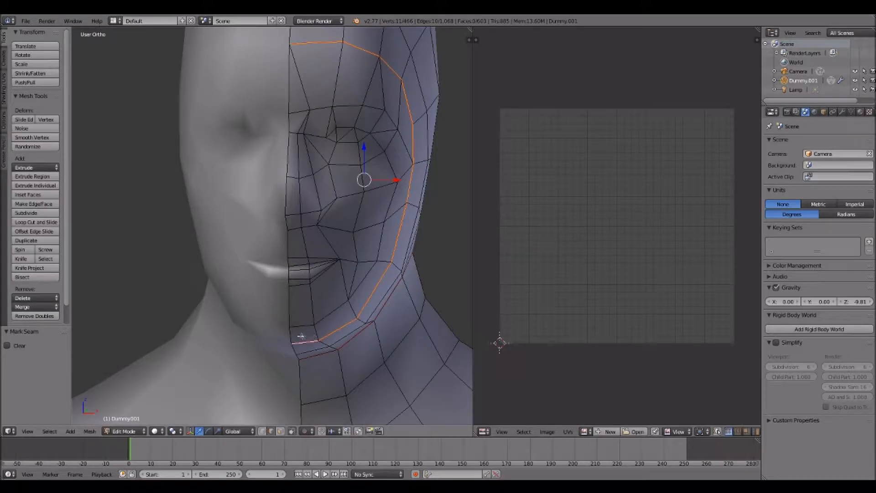
middle_drag(353, 260, 310, 264)
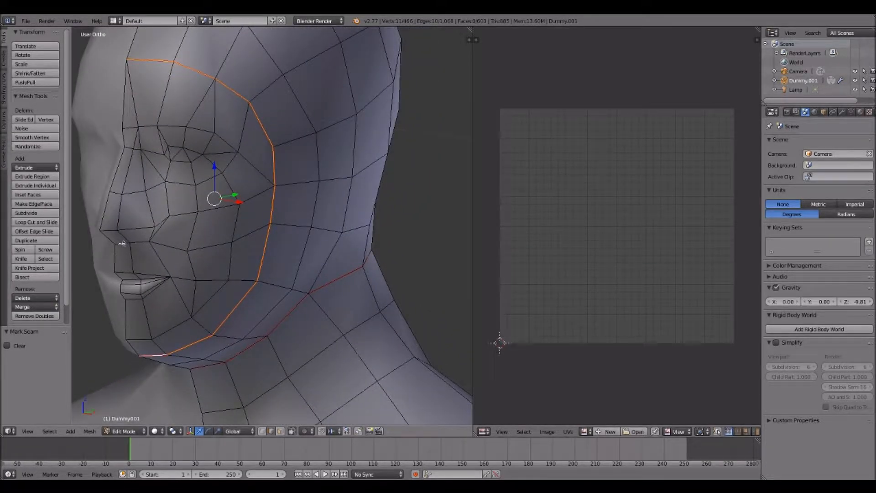
scroll(177, 234, down, 12)
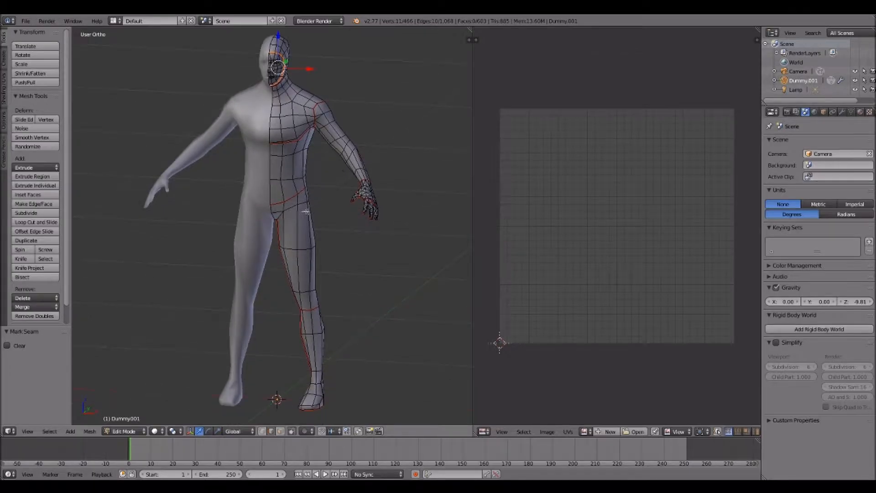
Select the entire mesh and unwrap it along the marked seams
key(a)
key(u)
click(306, 212)
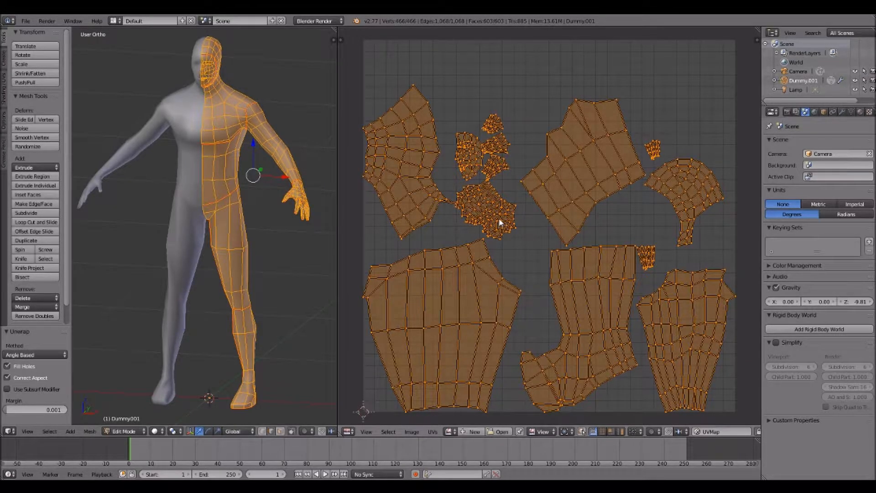
Move the small finger island above the head island into the upper right corner of the UV square, about 0.154 in X and 0.244 in Y
key(a)
key(b)
mouse_move(665, 137)
mouse_down()
mouse_move(647, 158)
mouse_move(657, 134)
mouse_up()
key(b)
key(g)
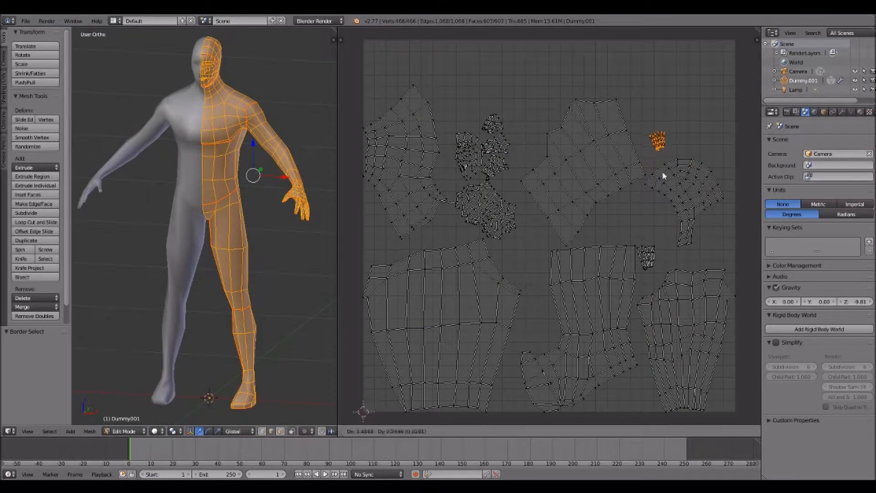
click(714, 87)
Move three more finger islands up beside the first one, forming a row along the top edge of the UV square
key(a)
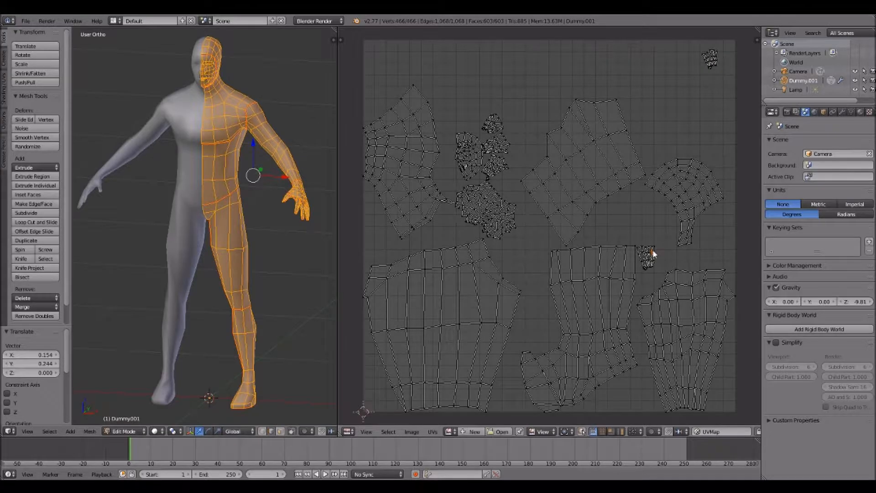
key(g)
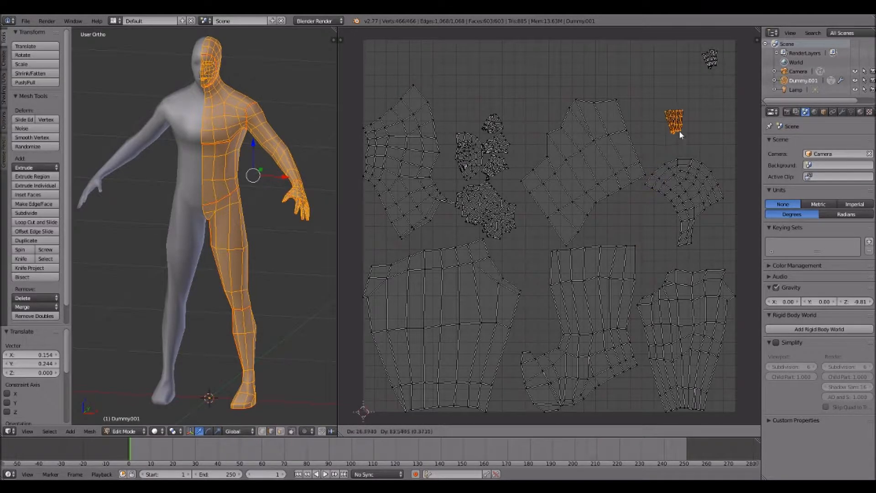
click(690, 74)
key(a)
key(ctrl+l)
key(g)
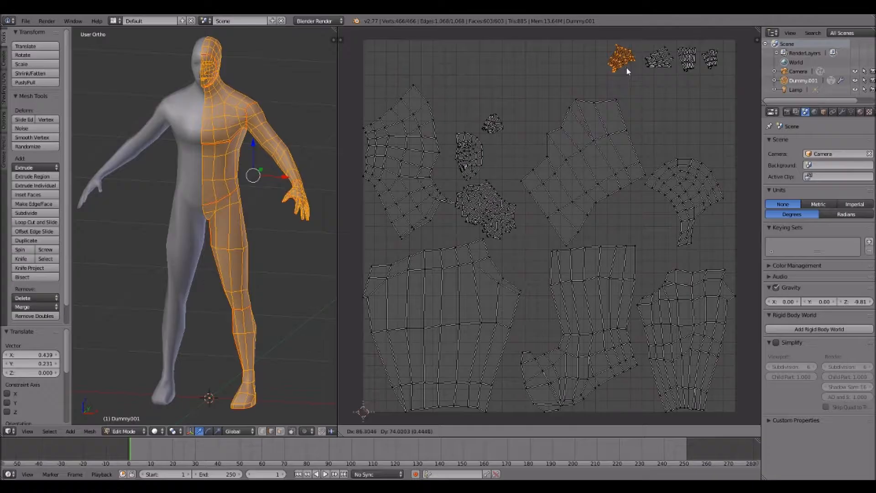
click(631, 67)
Move the last finger island to the left end of the finger row, about 0.279 in X and 0.182 in Y
key(a)
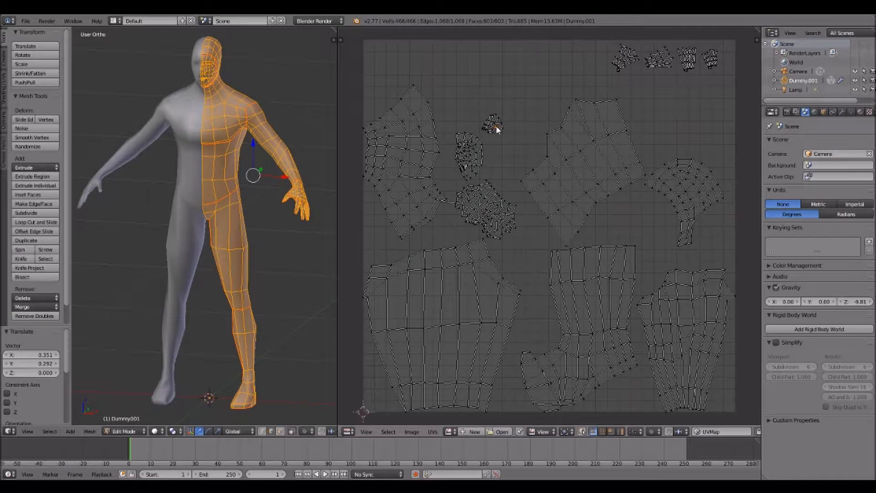
key(g)
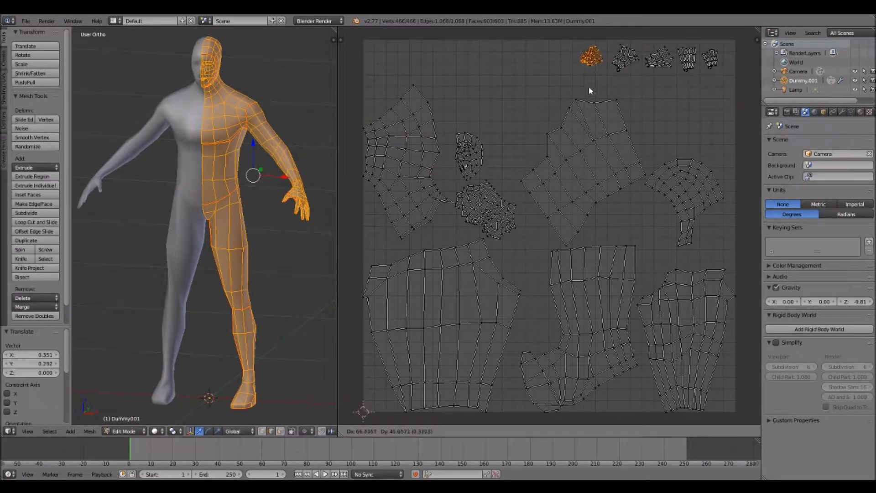
click(592, 87)
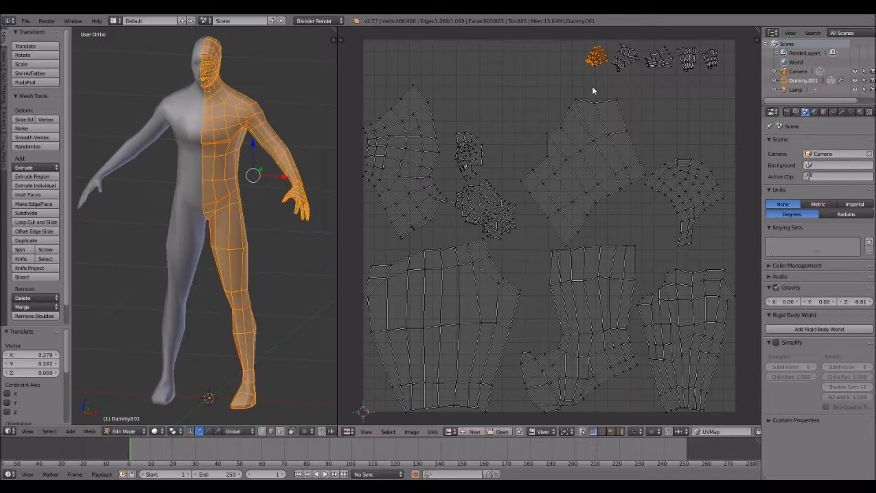
Move the large palm island directly below the row of finger islands and rotate it to lie horizontally
key(a)
click(485, 209)
key(l)
key(g)
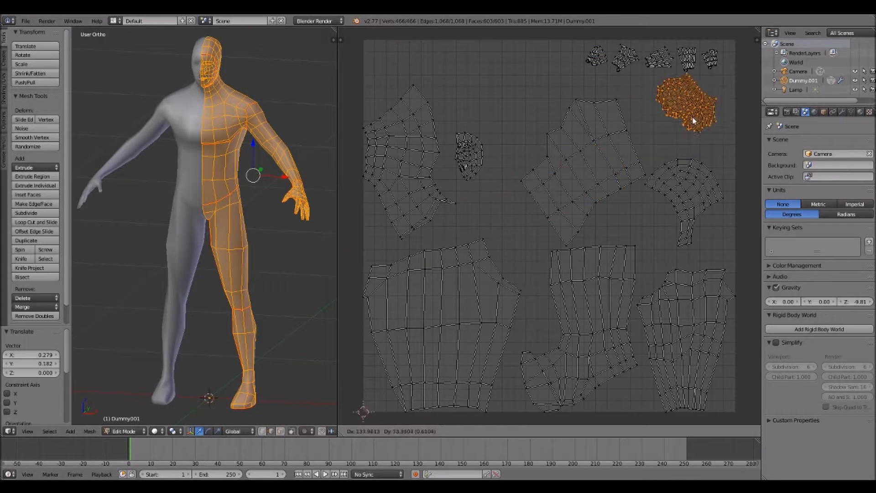
click(685, 126)
key(r)
click(694, 119)
key(g)
click(702, 112)
Move the face island into the upper left corner of the UV square, about -0.202 in X and 0.215 in Y
key(a)
key(l)
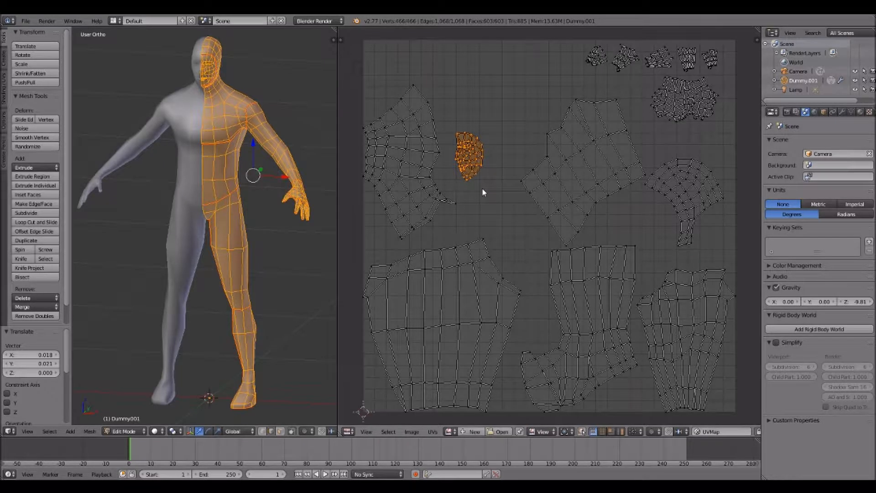
key(g)
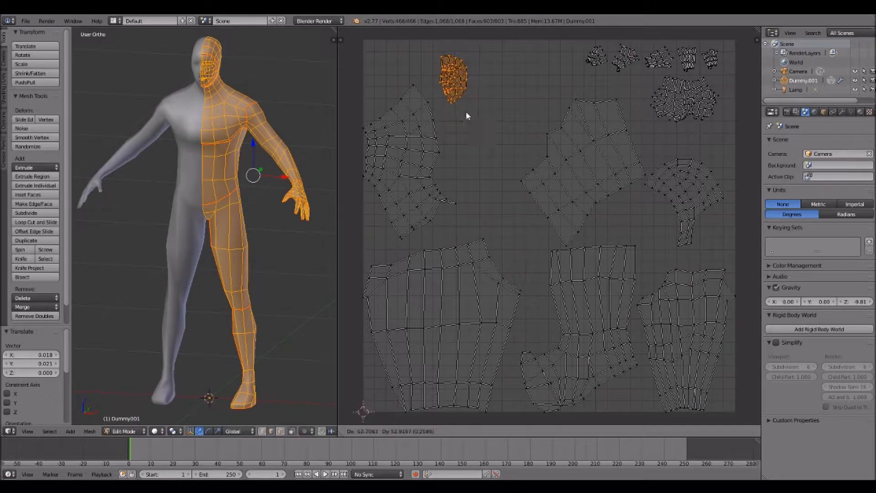
click(407, 108)
Move the chest island away from the left edge of the UV square, about 0.138 in X and 0.028 in Y
key(a)
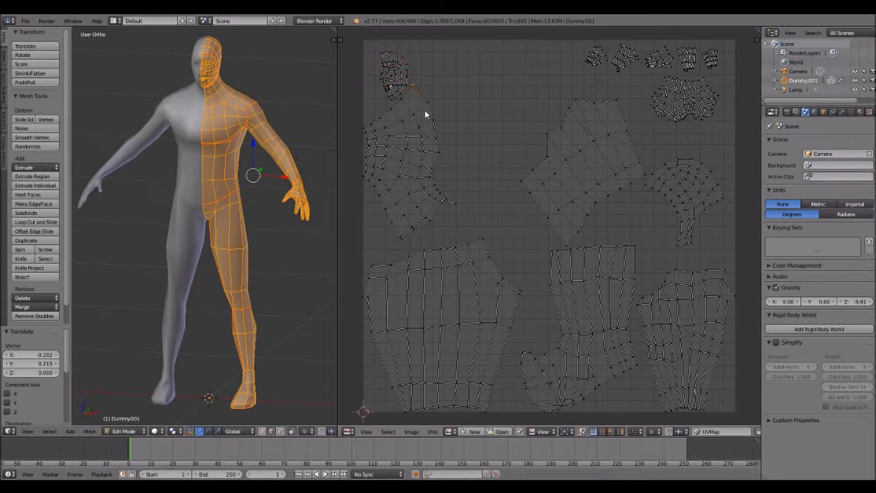
key(l)
key(g)
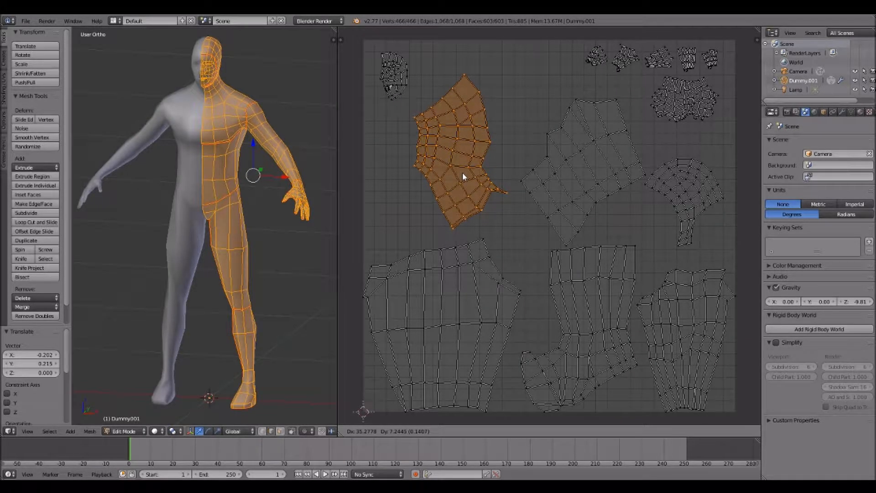
click(462, 174)
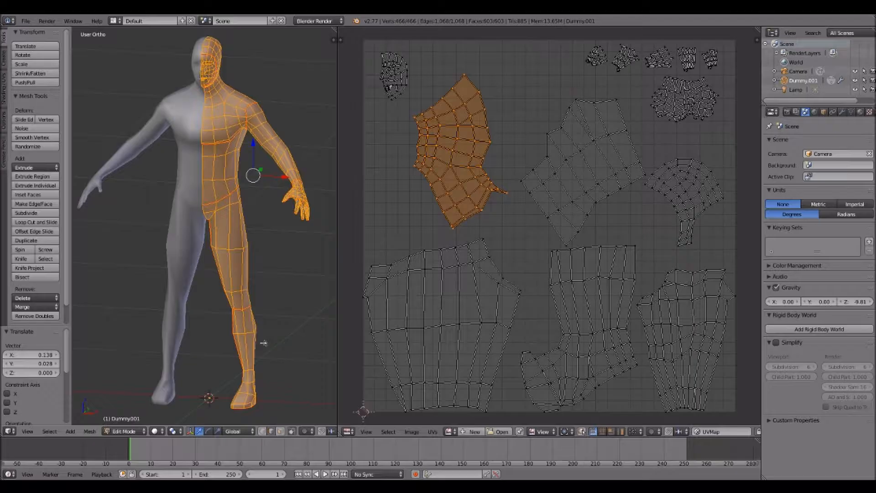
Switch to face selection and select single chest faces to check which UV island they belong to
click(280, 432)
right_click(222, 136)
right_click(208, 136)
right_click(208, 124)
right_click(209, 101)
right_click(232, 102)
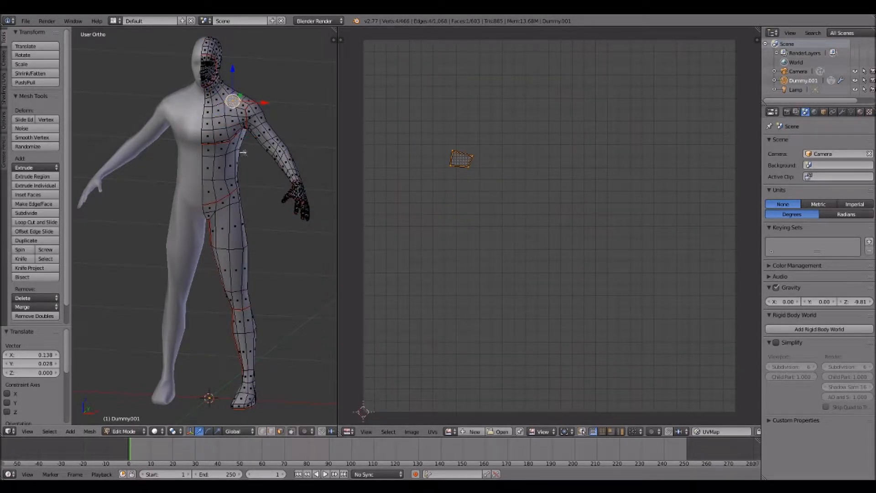
key(a)
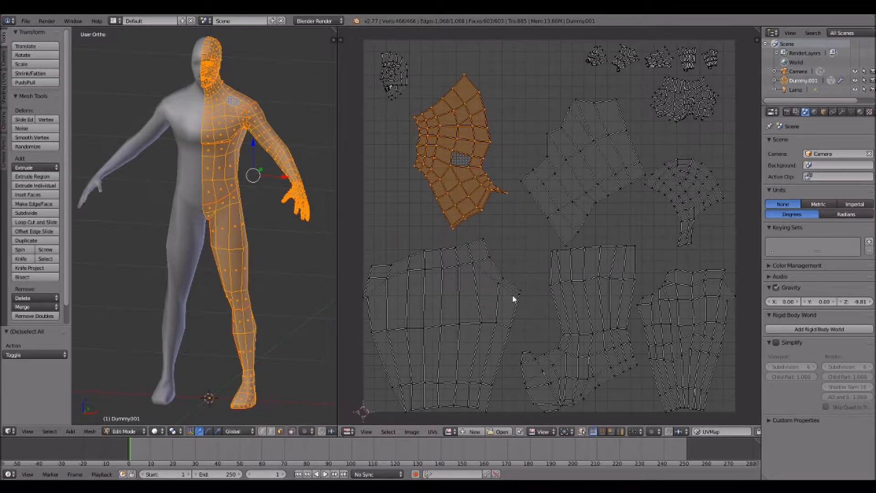
key(a)
Identify the thigh's UV island from a thigh face, and move the thigh and lower-leg islands below the UV square, stacked in body order
right_click(236, 269)
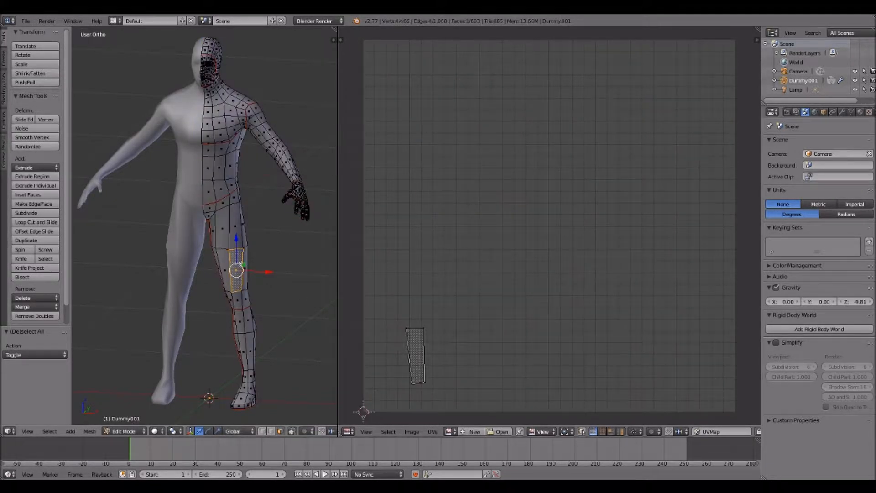
key(a)
key(a)
key(a)
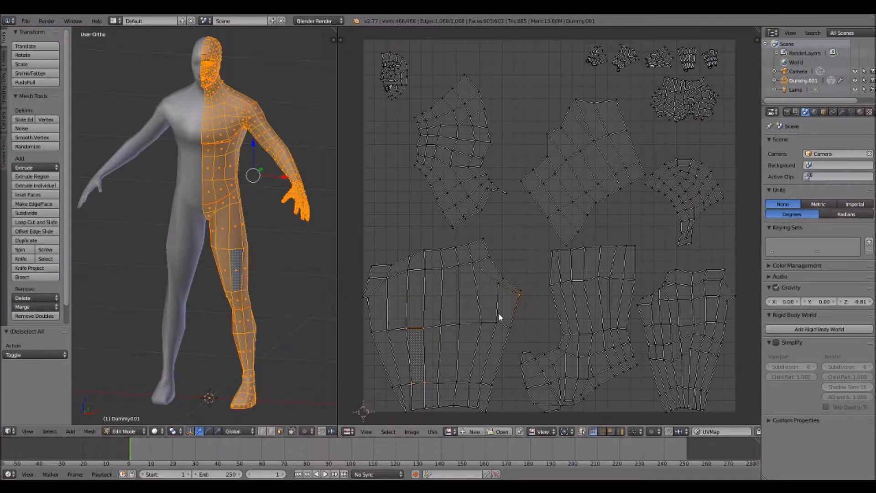
key(l)
scroll(505, 316, down, 4)
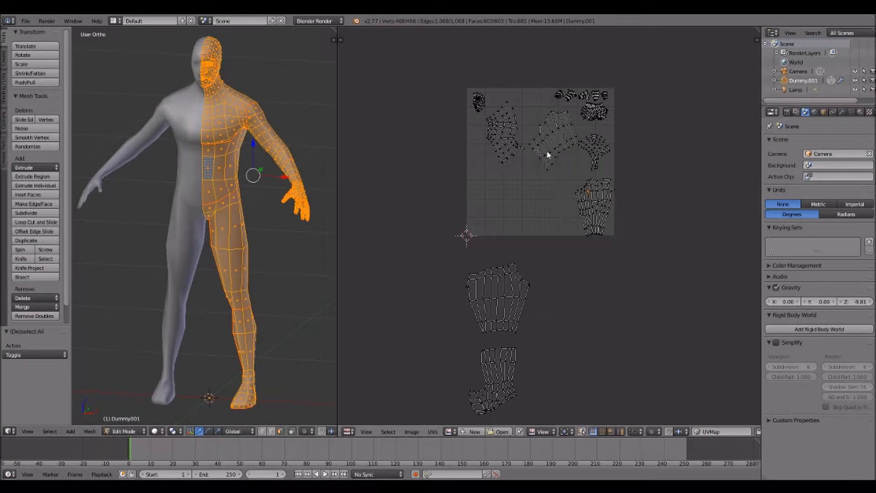
Move the abdomen island directly above the thigh island and rotate it upright by about 26 degrees
key(l)
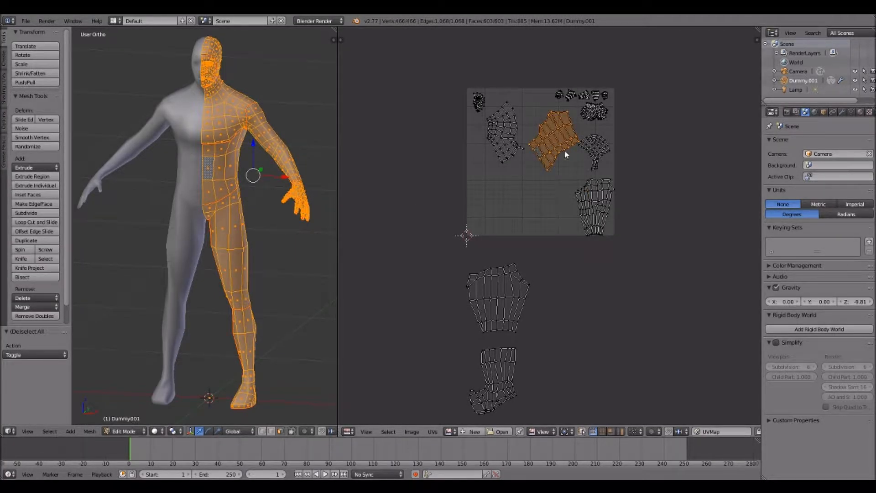
key(g)
click(508, 253)
key(r)
click(536, 259)
key(a)
Identify the arm's UV island from an upper-arm face and select that whole island
right_click(268, 130)
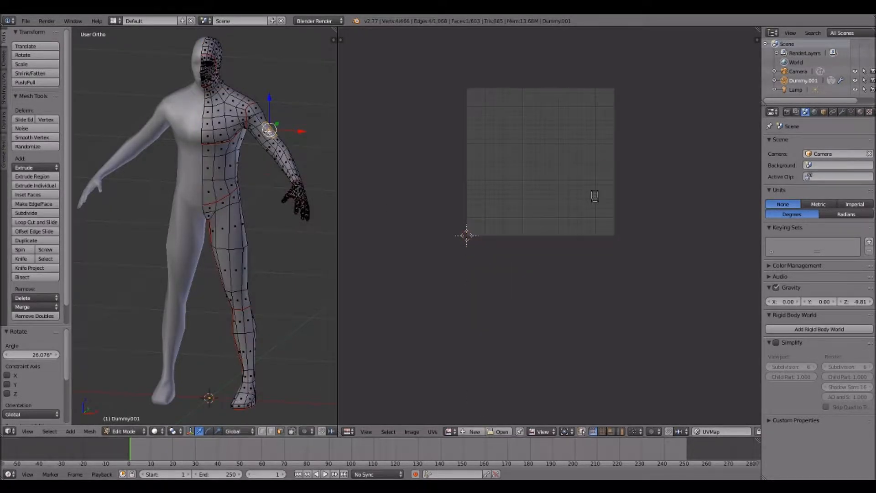
key(a)
key(a)
key(a)
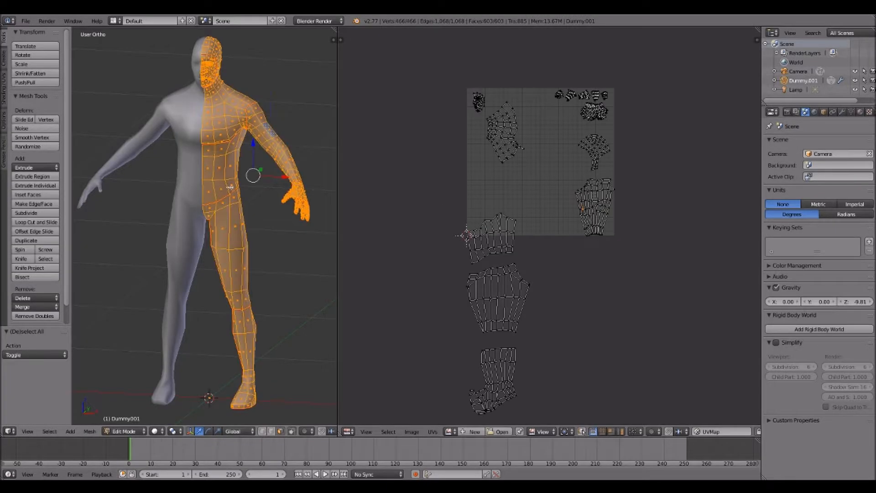
key(l)
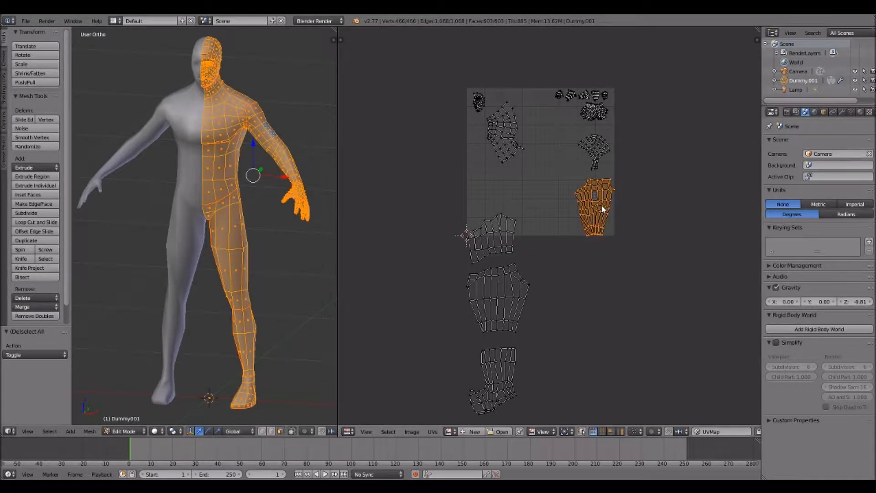
Select single head and chest faces in a side view to identify their UV islands, and reselect the whole mesh
middle_drag(327, 157, 238, 159)
key(a)
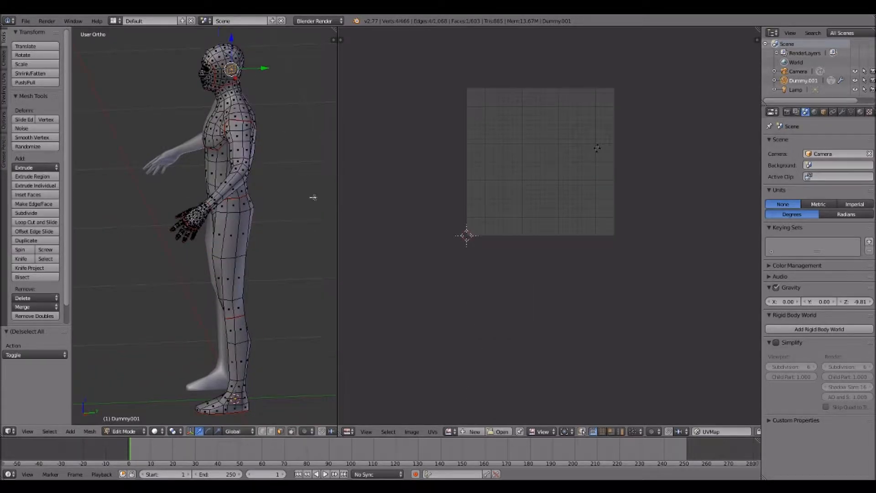
key(a)
key(a)
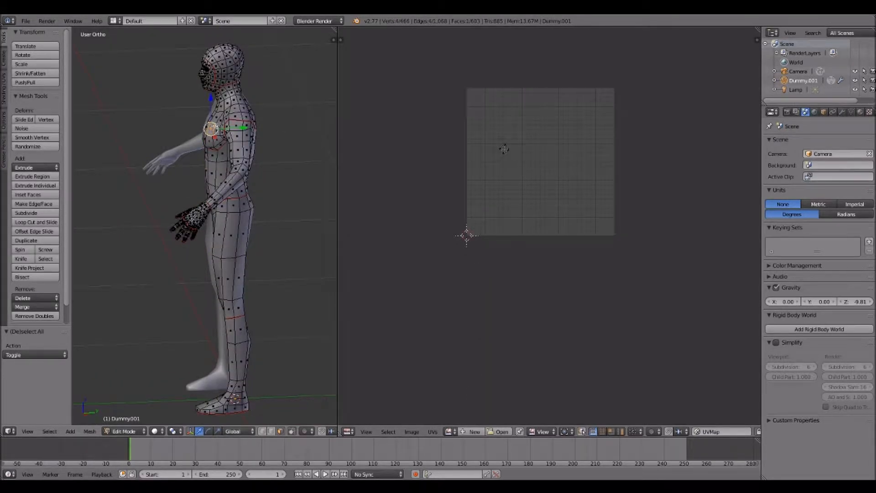
key(a)
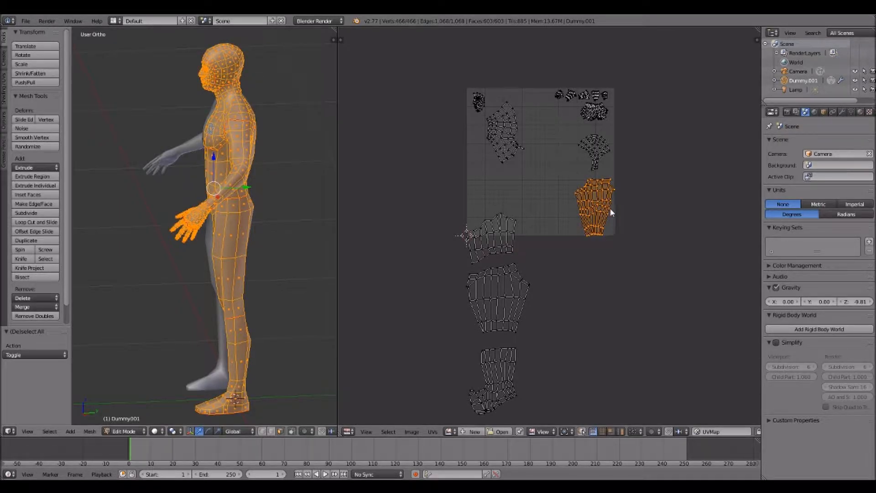
Move the arm island beside the abdomen island, and place the head island below it, moved about -0.202 in X and -1.048 in Y
key(g)
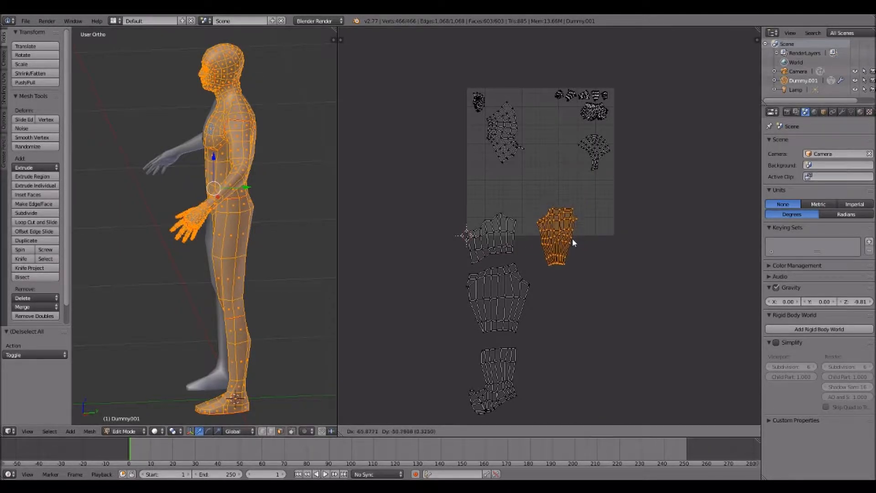
click(571, 245)
key(a)
key(l)
key(g)
click(572, 302)
Move the chest island above the abdomen island by about -0.146, -0.360, and the face island above the chest by about -0.099, -0.257
key(a)
key(l)
key(g)
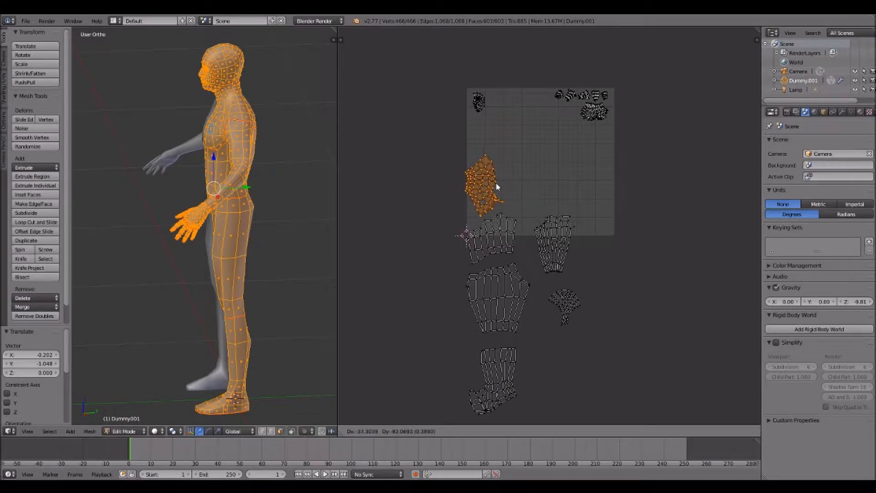
click(497, 183)
key(a)
key(l)
key(g)
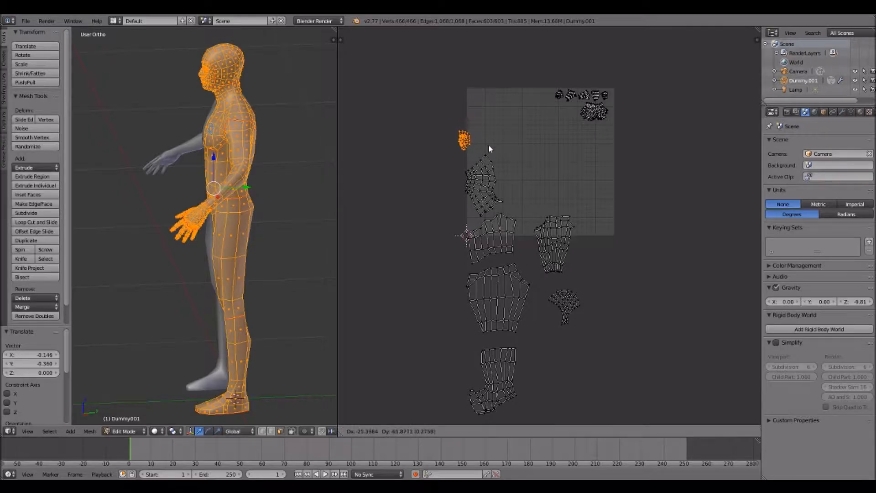
click(489, 144)
Move the head island next to the face island above the chest, about -0.546 in X and 1.184 in Y
right_click(561, 297)
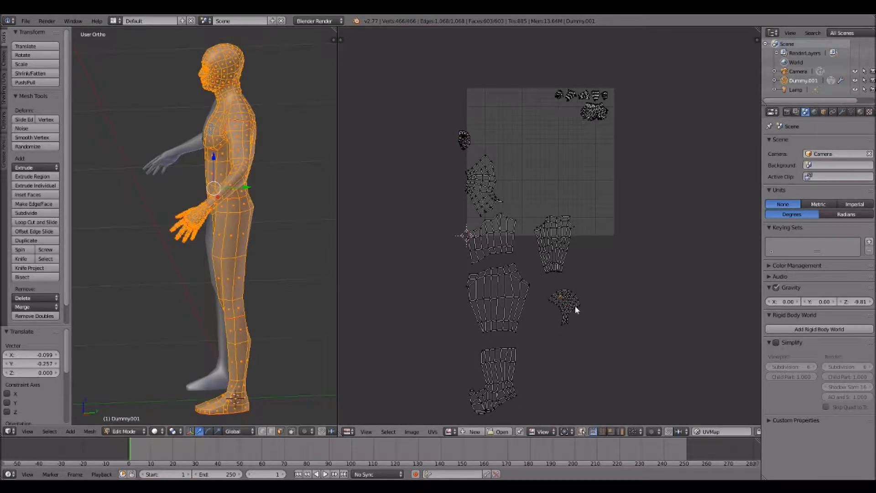
key(g)
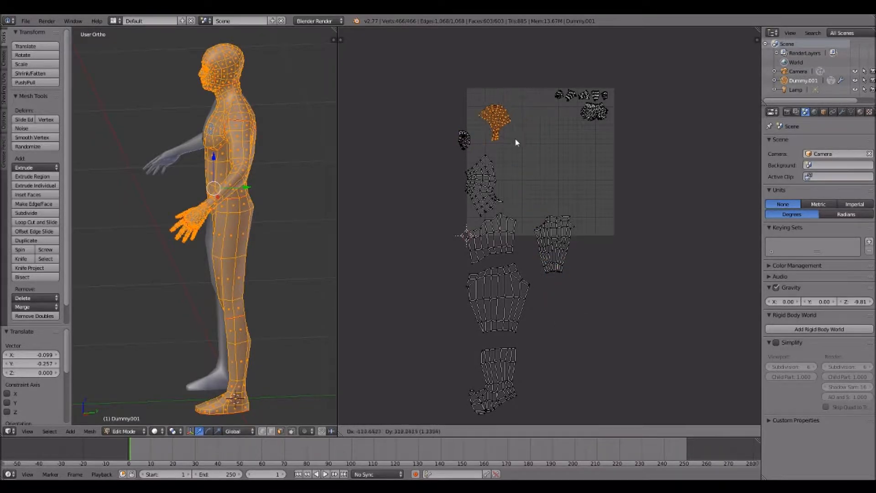
click(477, 144)
Enlarge the face island, rotate it slightly and shift it about 0.004 in X and -0.035 in Y beside the head island
right_click(469, 139)
scroll(478, 158, up, 4)
middle_drag(455, 135, 529, 261)
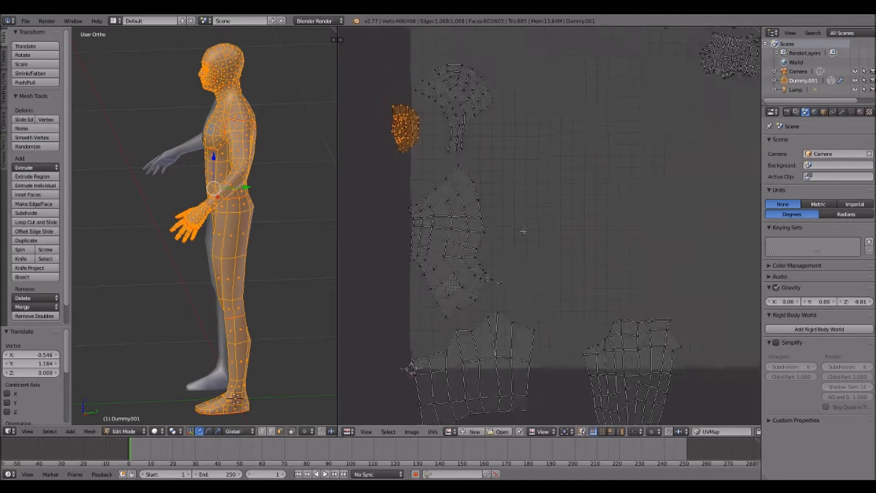
key(s)
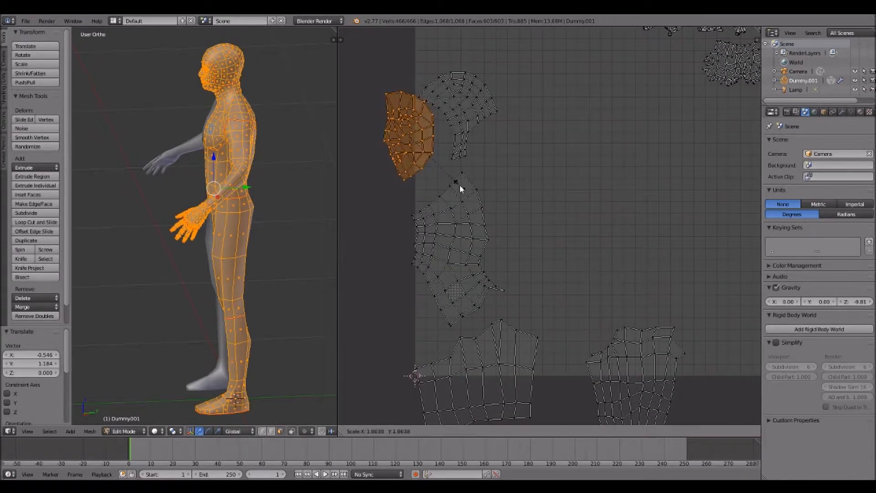
click(460, 186)
key(r)
click(482, 170)
scroll(481, 170, down, 2)
key(g)
click(482, 178)
Select the edge loop around the eye in edge selection mode and mark it as a seam
middle_drag(213, 129, 291, 107)
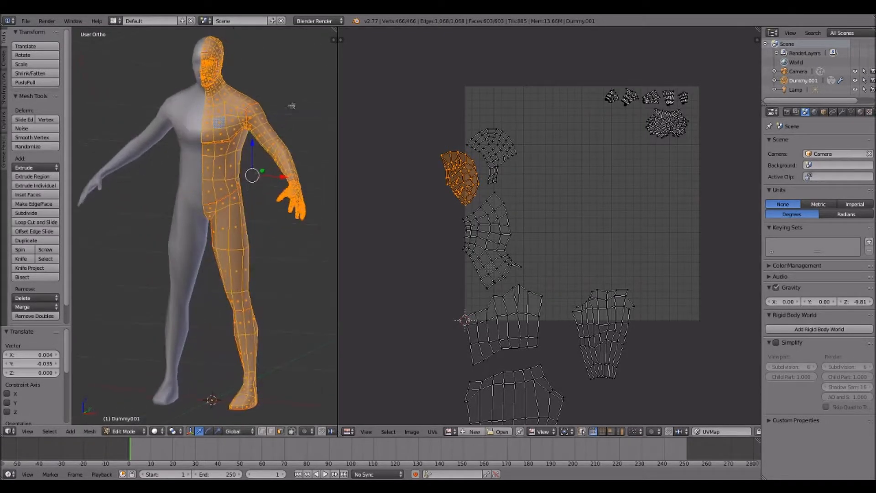
shift+middle_drag(189, 118, 291, 120)
shift+scroll(326, 142, up, 9)
ctrl+scroll(315, 165, up, 3)
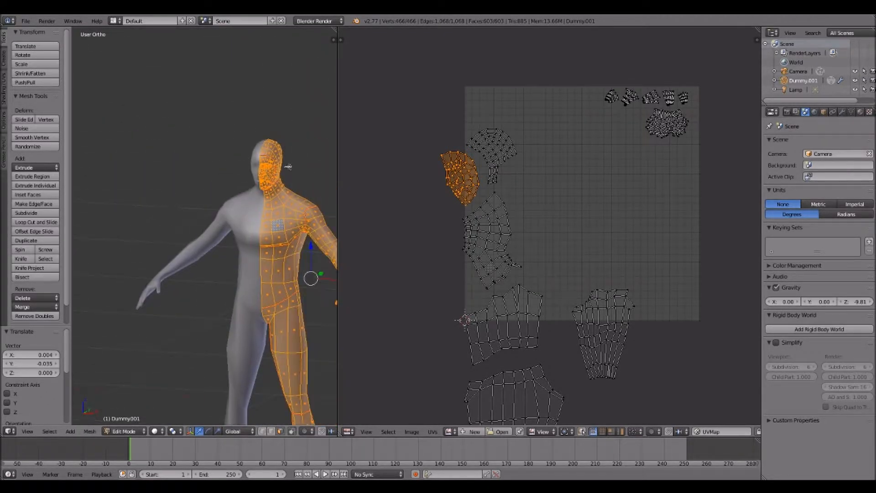
scroll(290, 166, up, 4)
ctrl+scroll(286, 165, up, 6)
shift+scroll(283, 165, up, 3)
scroll(259, 182, up, 7)
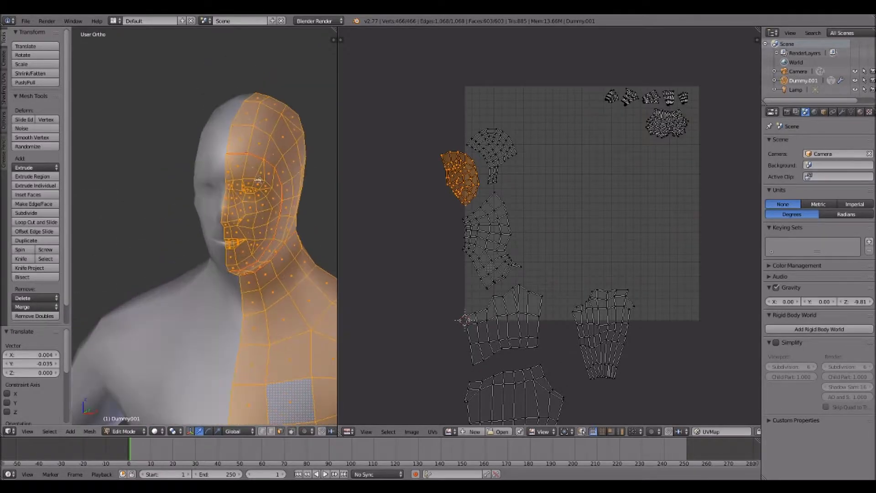
shift+scroll(256, 187, up, 3)
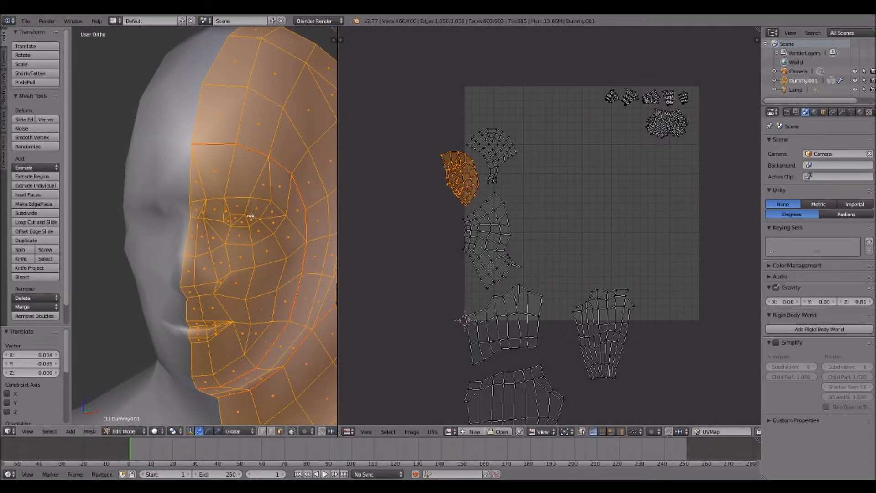
scroll(249, 216, up, 4)
click(271, 430)
alt+right_click(242, 214)
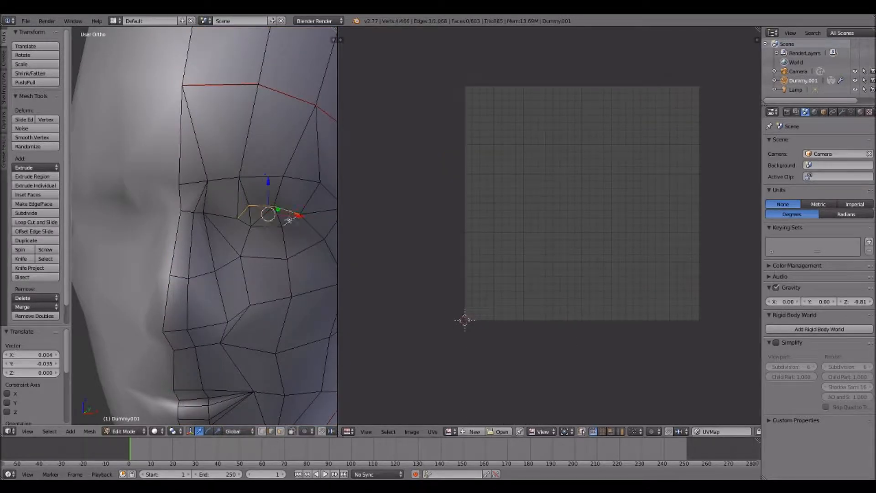
key(space)
key(Return)
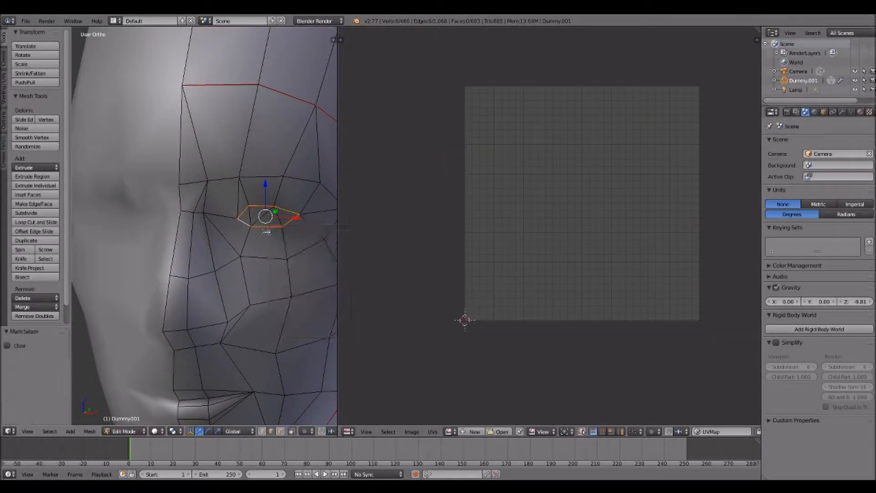
Reselect the whole mesh to display all UV islands, and switch to face selection mode
scroll(278, 222, down, 5)
key(a)
key(a)
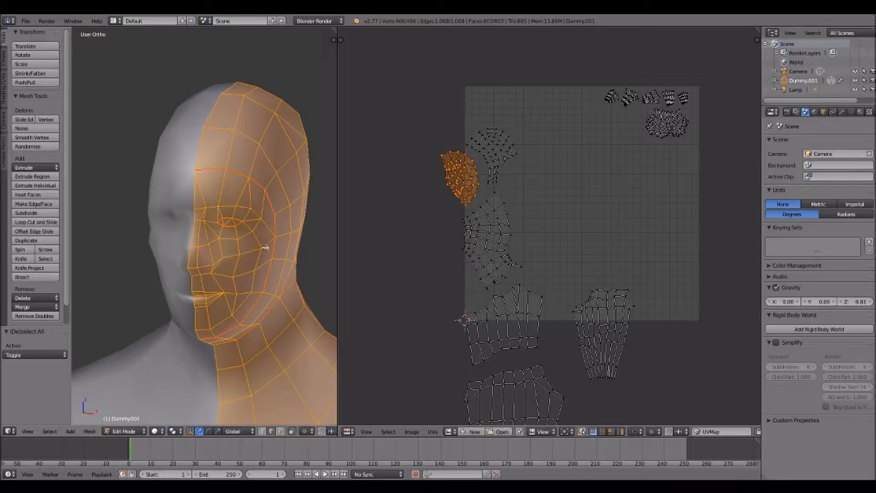
mouse_move(265, 248)
middle_down()
mouse_move(267, 256)
mouse_move(268, 245)
middle_up()
click(281, 432)
right_click(224, 222)
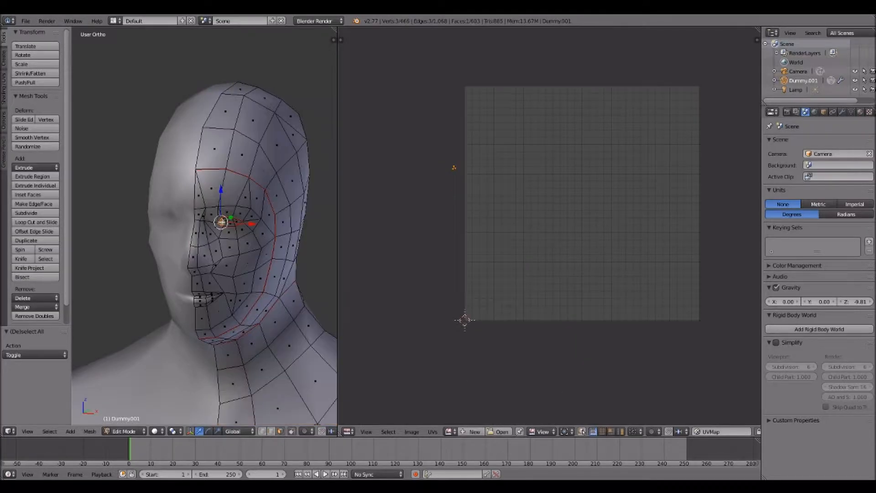
shift+right_click(230, 226)
right_click(230, 224)
key(a)
Select the four faces inside the eye seam and unwrap them separately
right_click(227, 222)
shift+right_click(222, 222)
shift+right_click(228, 230)
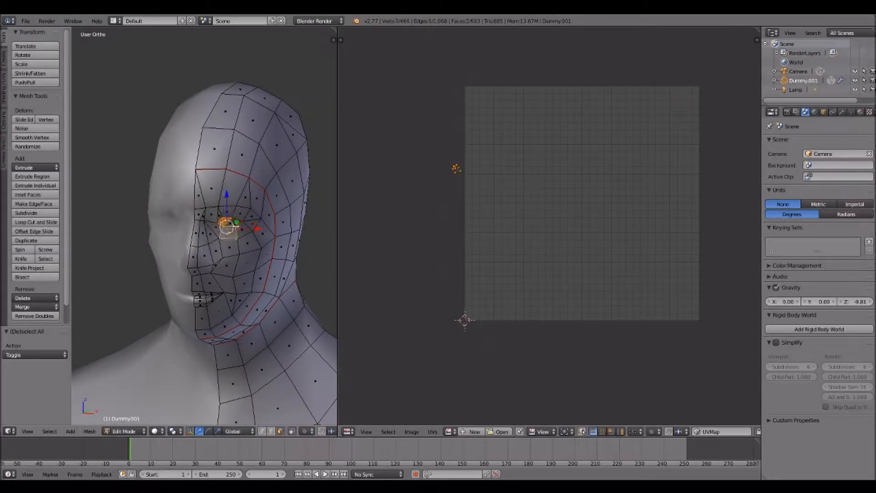
shift+right_click(229, 229)
shift+right_click(230, 224)
shift+right_click(235, 222)
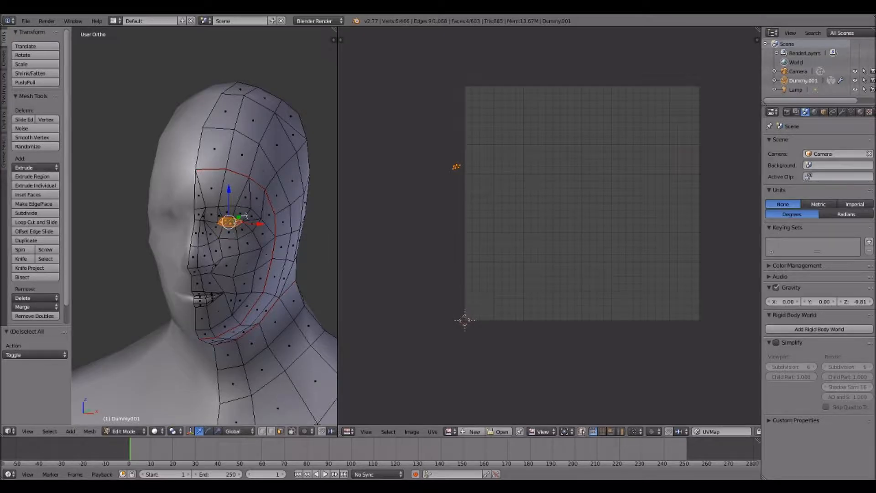
key(u)
click(242, 217)
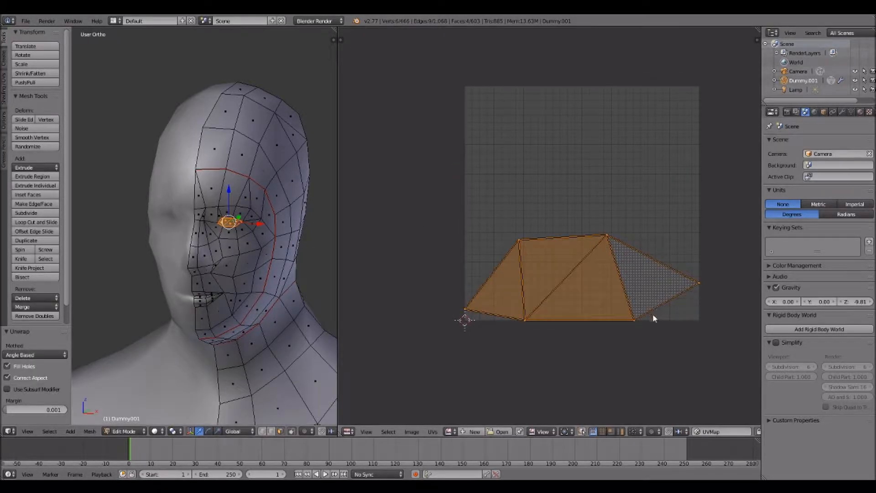
Set the unwrapped eye island aside to the left of the UV square and reselect the whole mesh
key(ctrl+z)
key(ctrl+z)
key(ctrl+z)
key(ctrl+z)
key(ctrl+z)
key(ctrl+z)
key(ctrl+z)
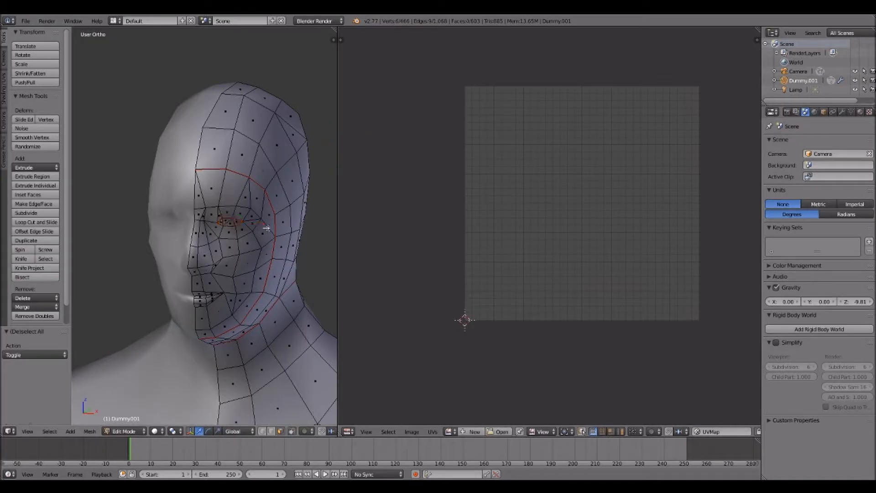
key(a)
Move the head island to the upper edge of the UV square beside the small islands, about 0.357 in X and 0.174 in Y
scroll(496, 237, down, 4)
scroll(481, 193, up, 3)
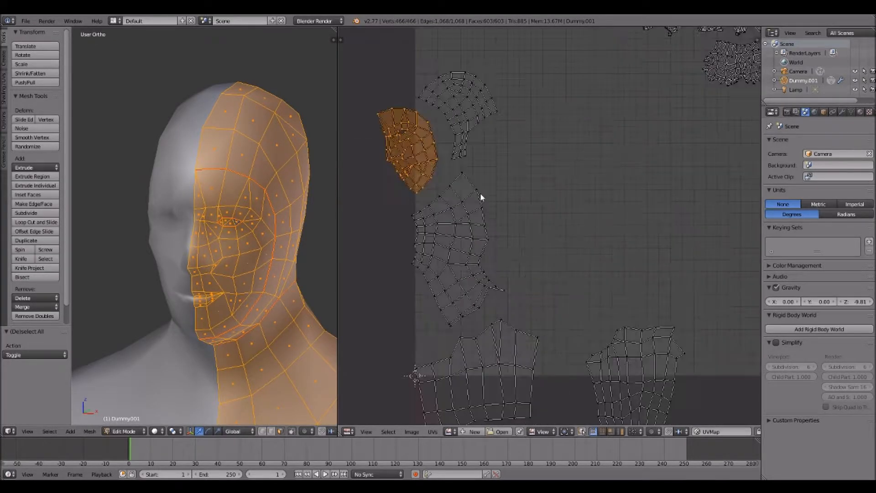
scroll(450, 183, down, 3)
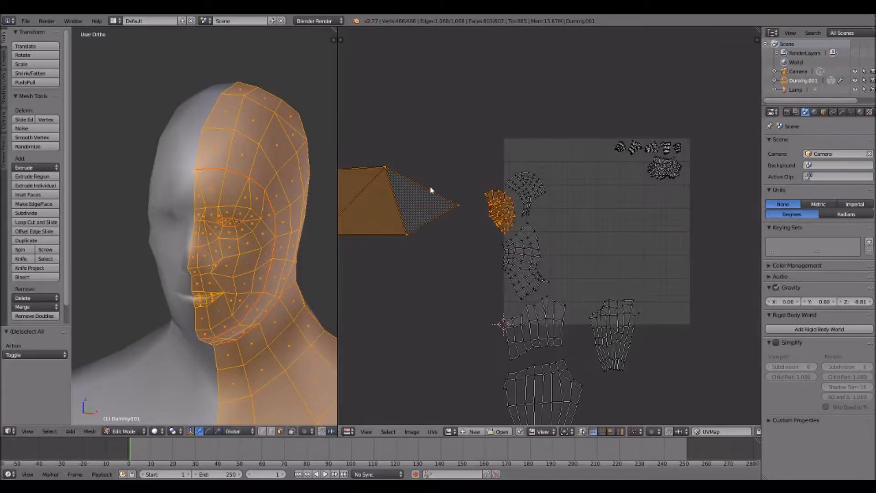
scroll(434, 210, down, 3)
scroll(560, 269, up, 5)
right_click(519, 150)
key(l)
key(g)
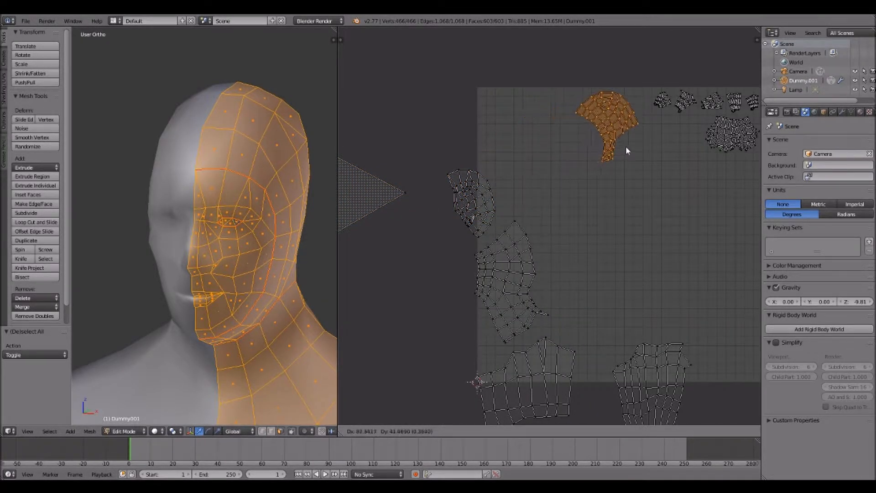
click(634, 144)
Move the face island beside the head island inside the UV square, about 0.295 in X and 0.254 in Y
right_click(463, 184)
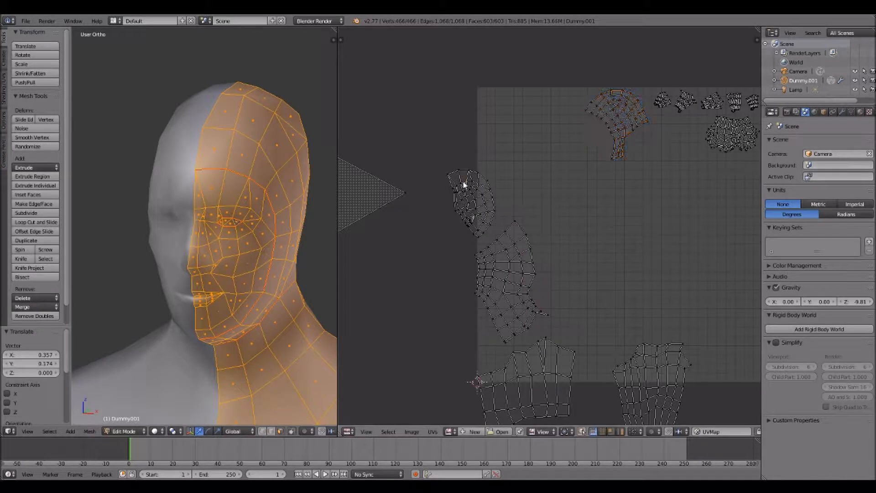
key(l)
key(g)
click(560, 143)
Move the eye island about 0.905, 0.186 into the UV square, scale it to about 0.094 and place it beside the face island
right_click(408, 194)
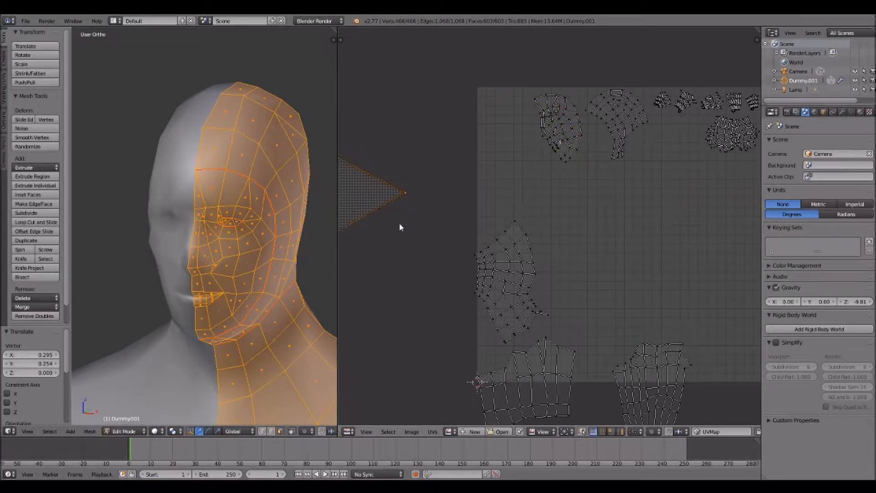
key(l)
key(g)
click(669, 181)
key(s)
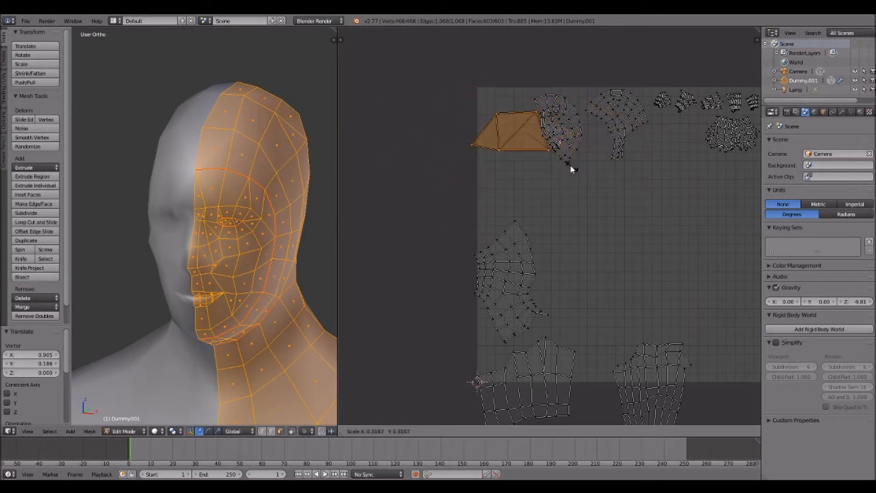
click(536, 141)
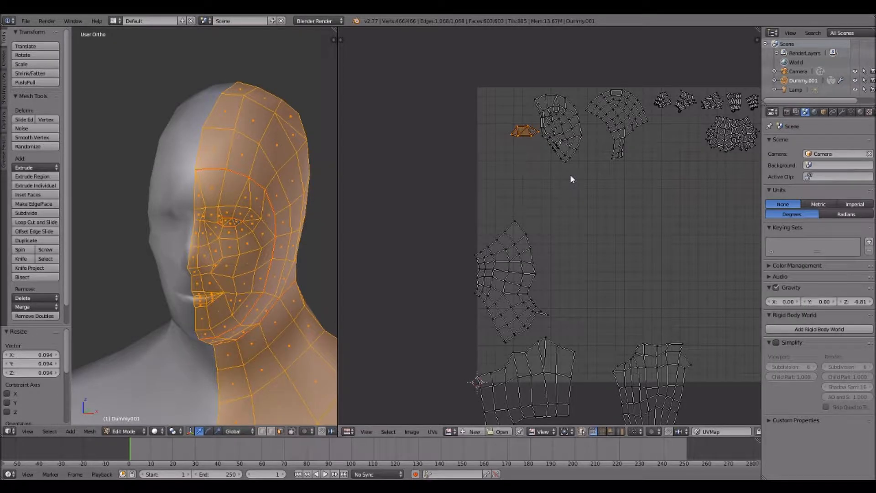
key(g)
click(552, 152)
Move the chest island up beneath the eye and face islands, about 0.042 in X and 0.28 in Y
right_click(515, 223)
key(ctrl+l)
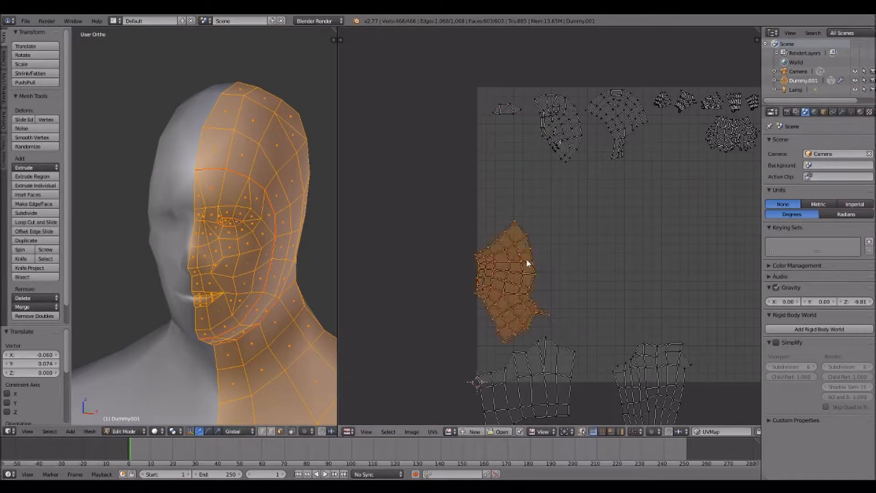
key(g)
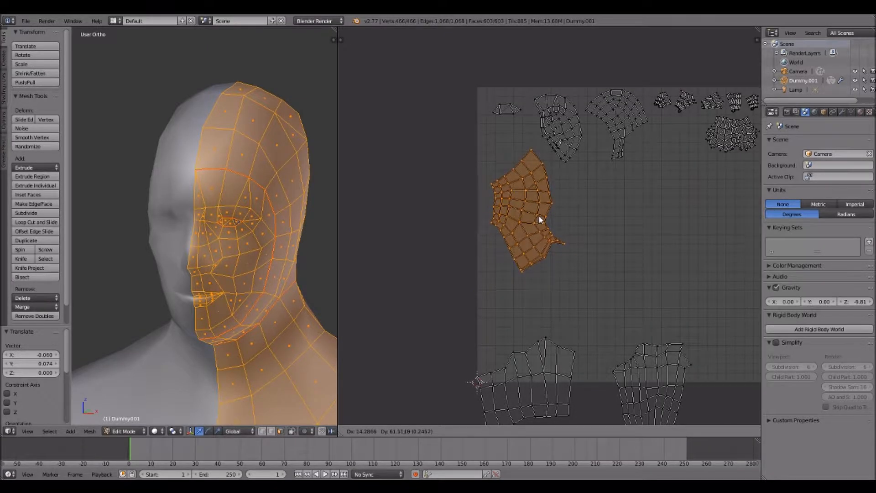
click(534, 202)
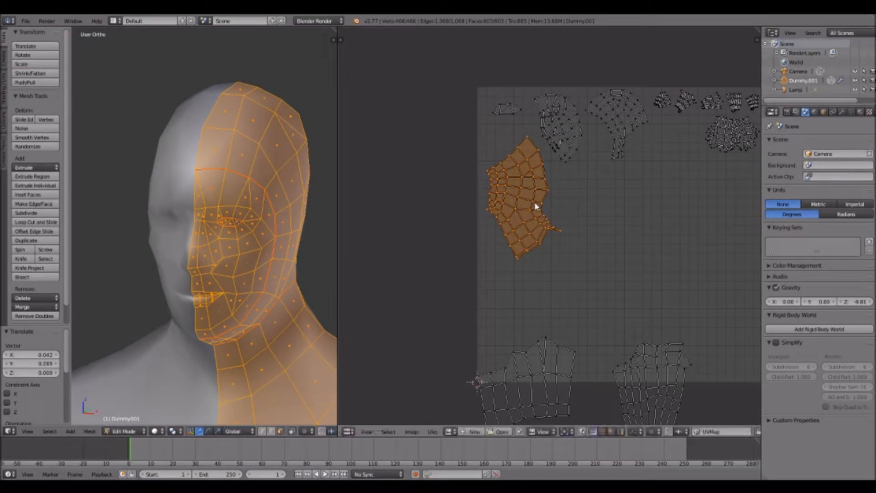
Move the whole wide, jagged-topped island near the UV origin up beside the chest island, about 0.319 in X and 0.622 in Y
right_click(559, 346)
key(ctrl+l)
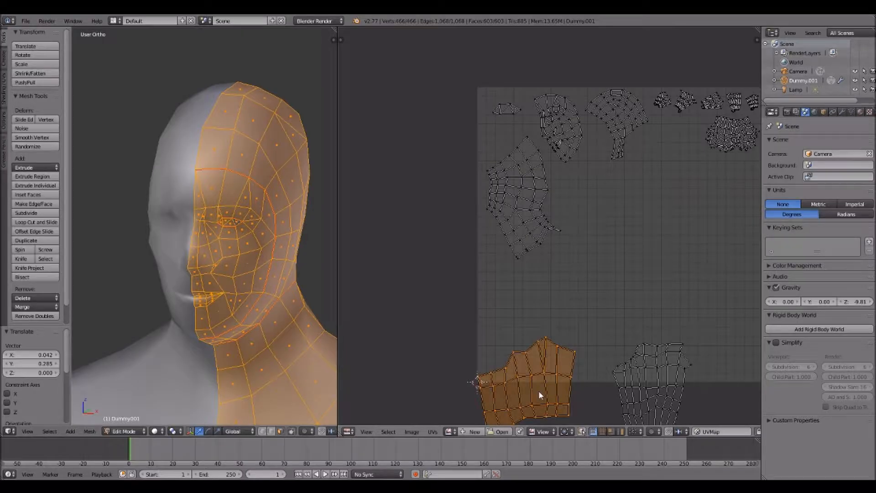
key(g)
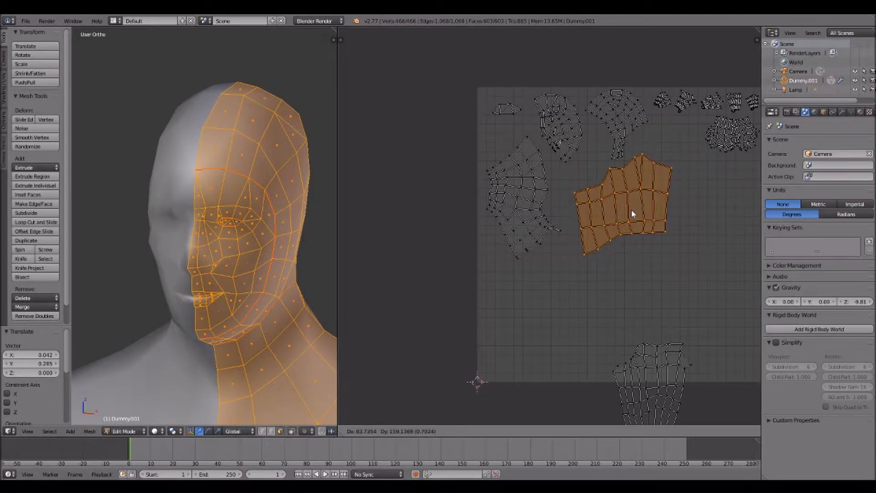
click(629, 210)
Move the large tapering island about 0.023, 0.629 up beneath the chest island, scale it to about 0.874 and shift it about -0.017, 0.029
middle_drag(605, 291, 532, 166)
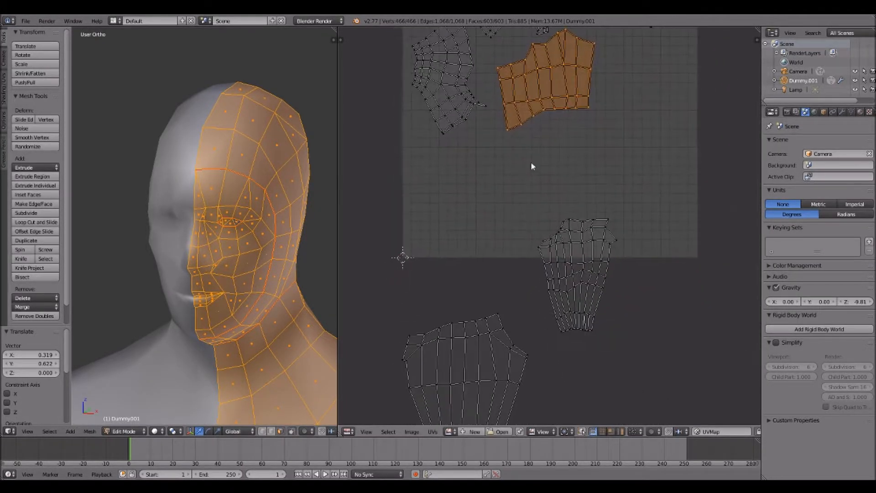
scroll(501, 297, down, 4)
key(l)
scroll(507, 291, up, 4)
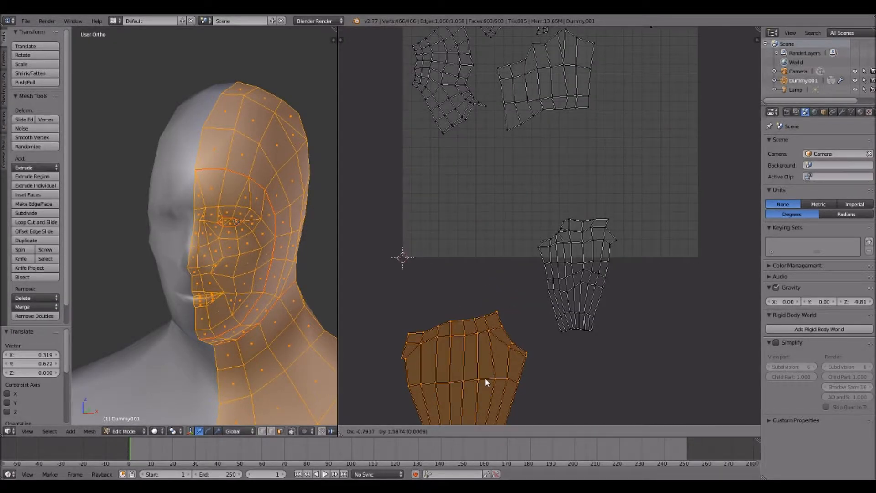
key(g)
click(494, 198)
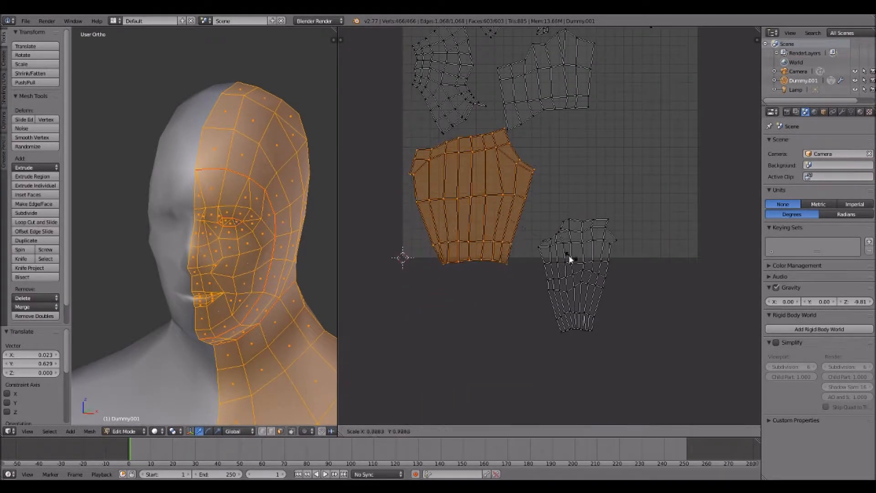
key(s)
click(561, 246)
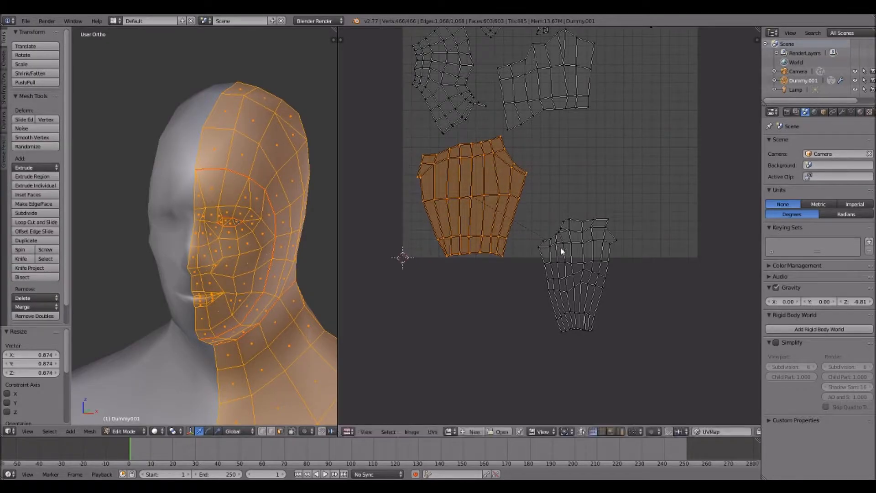
key(g)
click(554, 239)
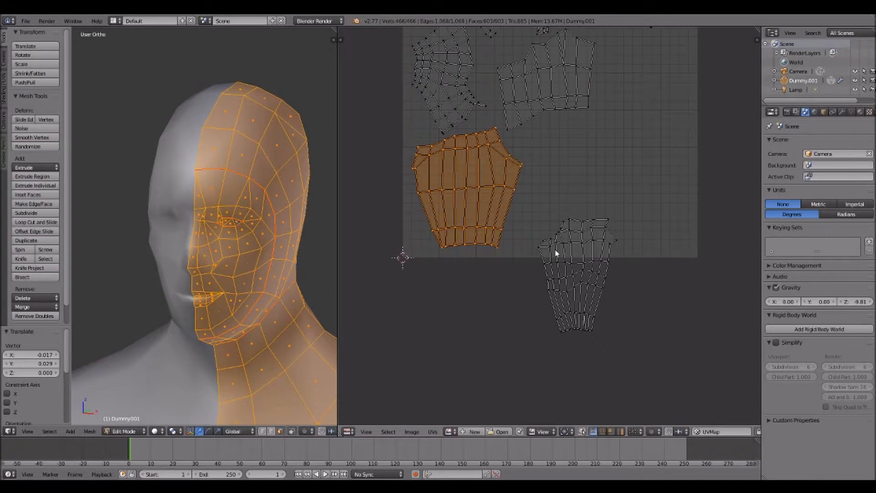
Move the narrow tapered island up beside the wide jagged-topped island, about 0.228 in X and 0.594 in Y
scroll(525, 283, down, 4)
right_click(509, 318)
right_click(530, 233)
scroll(571, 251, up, 4)
key(l)
middle_drag(555, 266, 534, 349)
key(g)
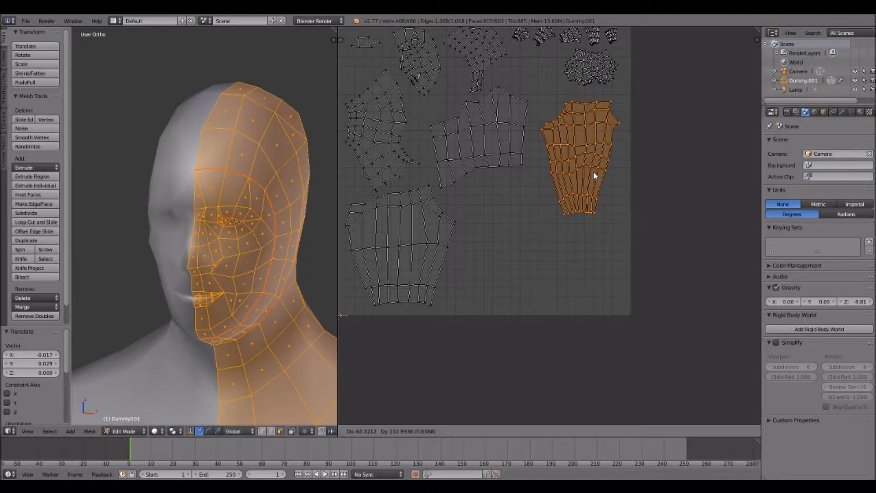
click(592, 179)
Move the lower leg and foot island up into the free lower area of the UV square, about 0.395 in X and 1.219 in Y
middle_drag(462, 295, 497, 255)
scroll(498, 255, down, 4)
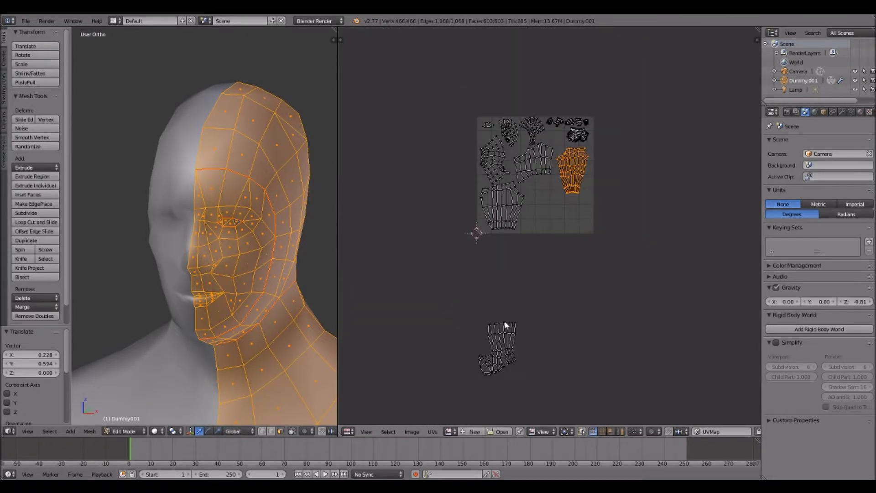
key(l)
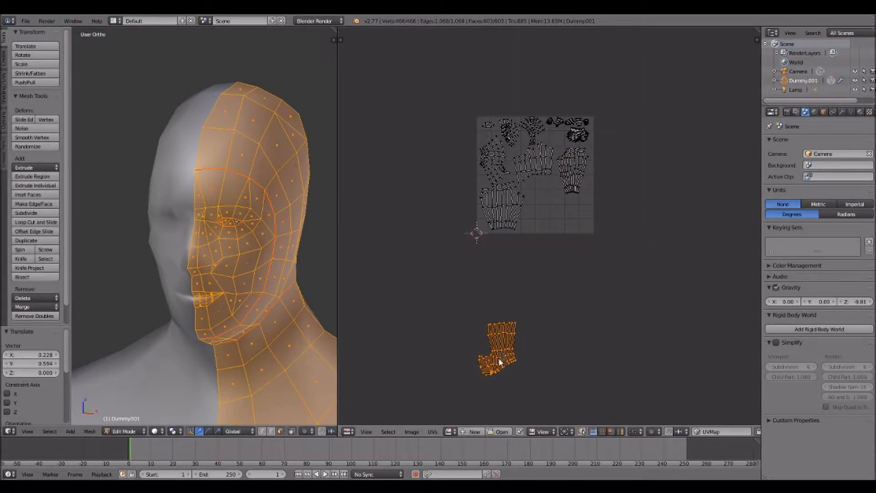
key(g)
click(549, 223)
Mirror the foot island with an X scale of -1, rotate it about -13 degrees and reposition it between the large tapering and narrow tapered islands
scroll(550, 226, up, 4)
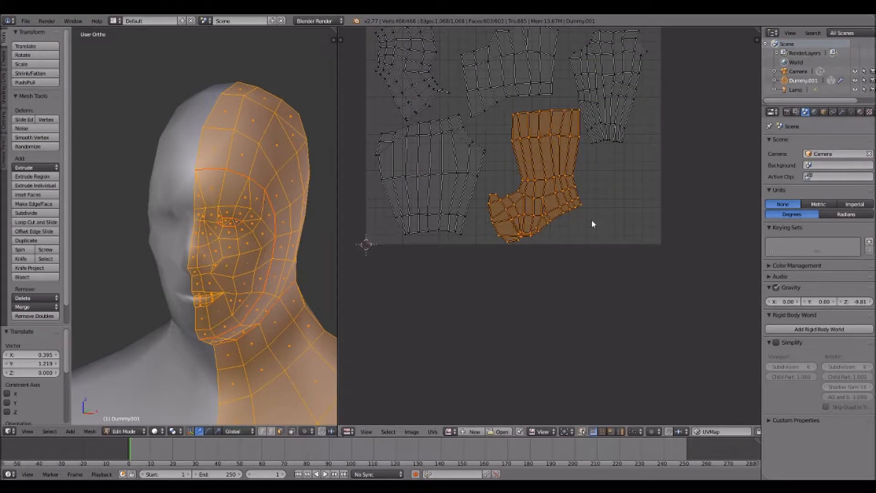
text(sx)
text(-1)
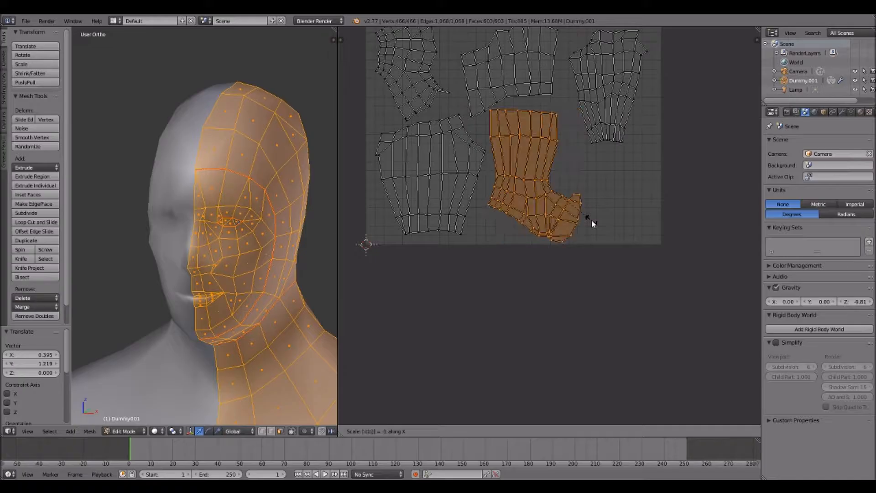
key(Return)
key(g)
click(558, 218)
key(r)
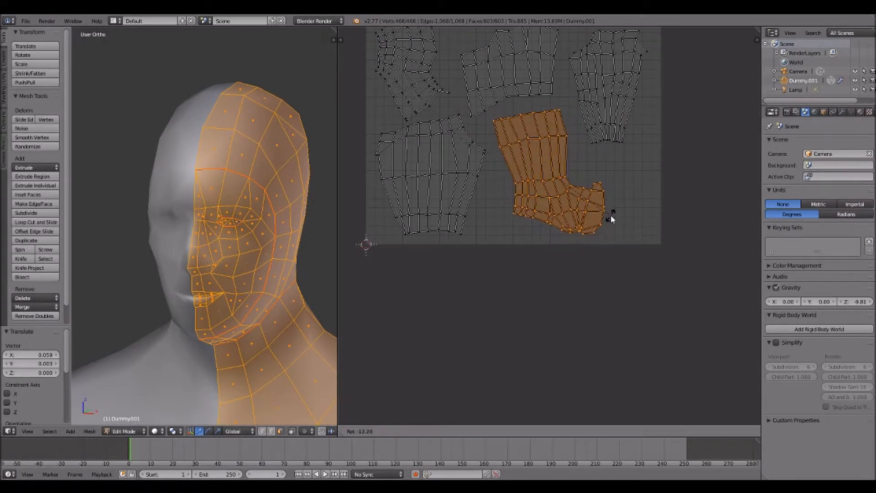
click(604, 216)
key(g)
click(571, 206)
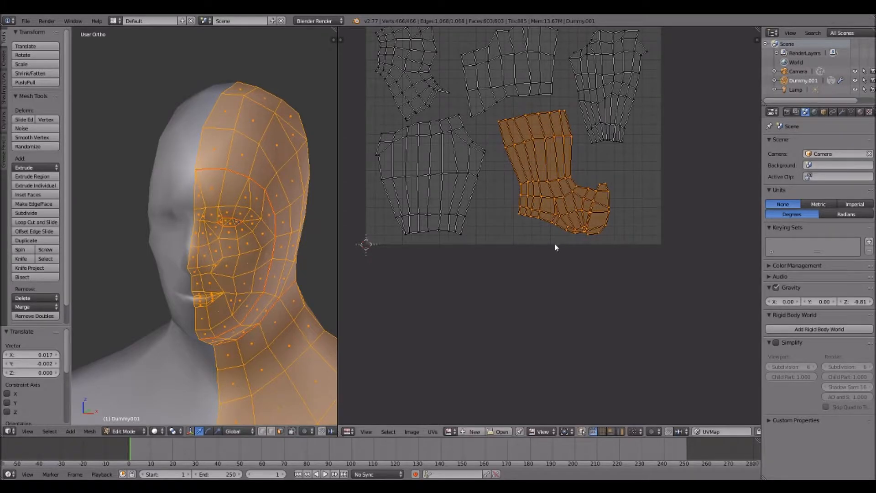
Scale the small island nearest the head island to about 1.827 and move it down beside the neck strip, about -0.022, -0.132
scroll(551, 186, down, 5)
scroll(533, 260, up, 3)
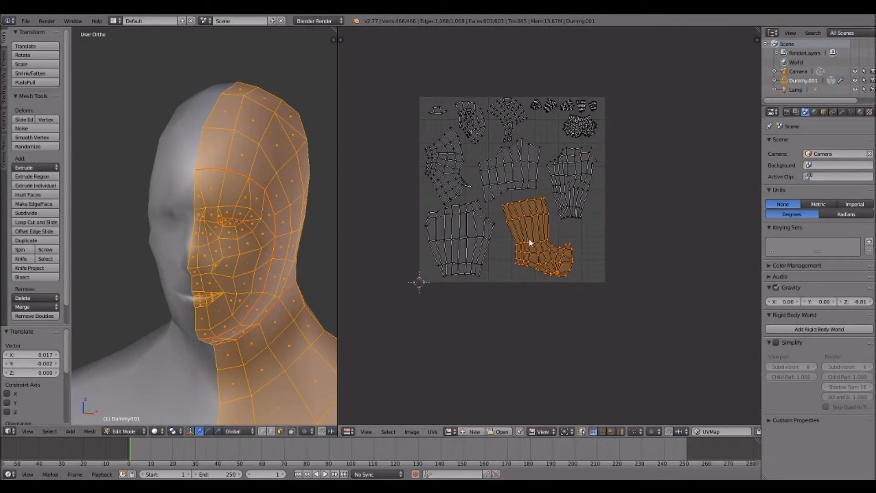
scroll(566, 148, up, 2)
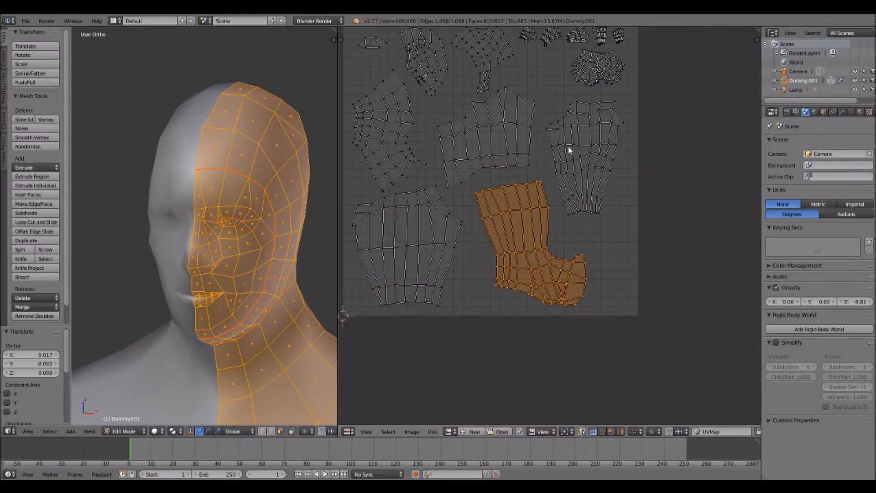
middle_drag(546, 85, 549, 186)
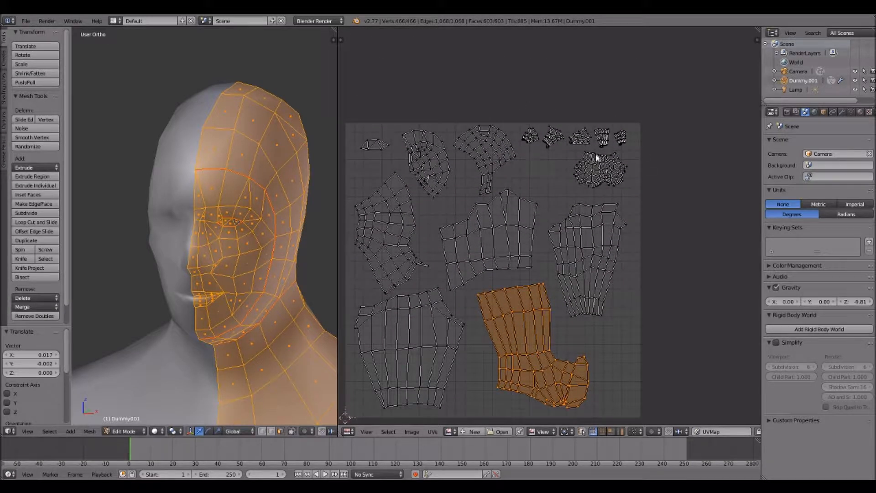
middle_drag(544, 157, 541, 205)
scroll(477, 155, up, 3)
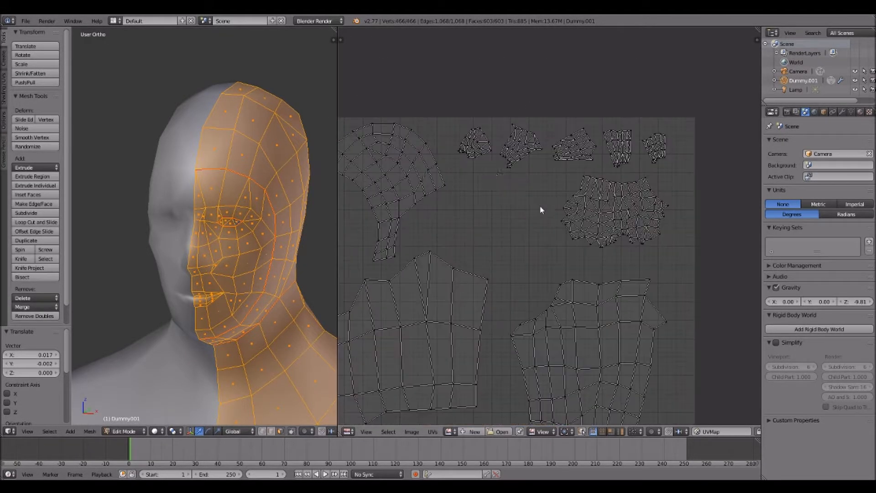
key(l)
key(s)
click(492, 165)
key(g)
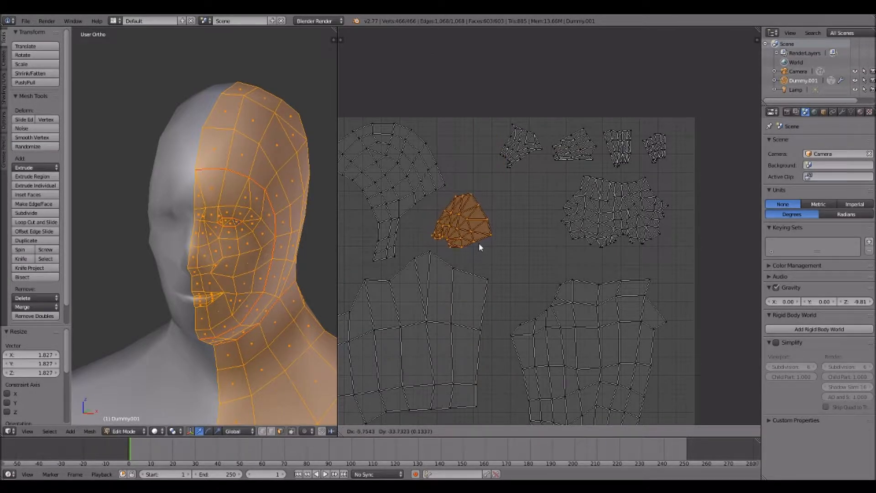
click(478, 243)
Scale the second small island to about 1.469, rotate it upright and place it beside the head island along the upper edge
key(l)
key(s)
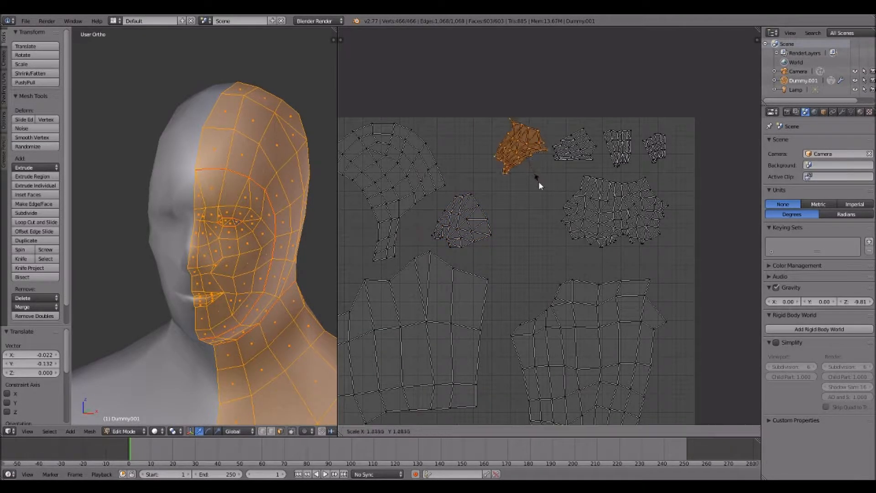
click(540, 187)
key(g)
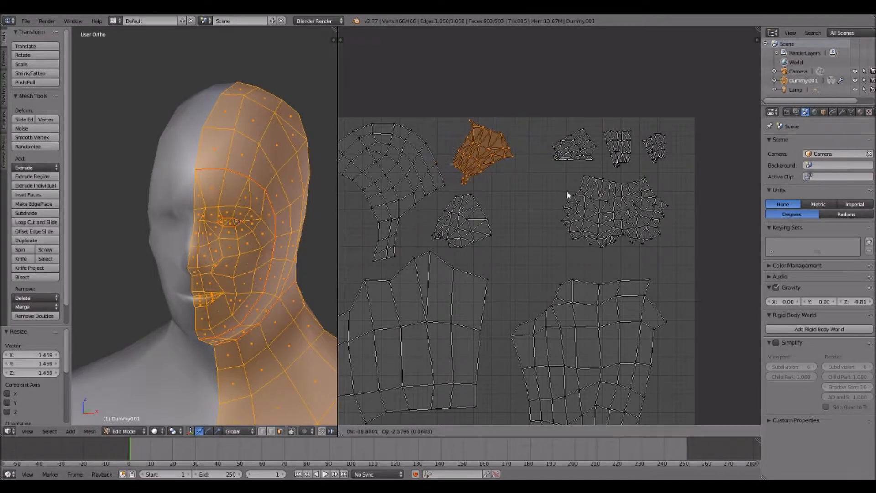
click(570, 192)
key(r)
click(574, 120)
key(g)
click(545, 193)
Enlarge the third small island and move it next to the upright small island along the upper edge
key(l)
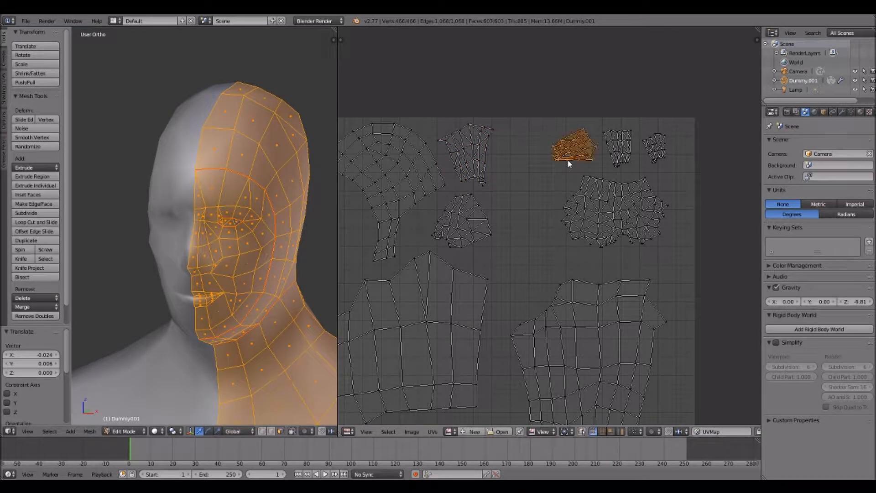
key(s)
click(558, 174)
key(g)
click(565, 166)
Scale the fourth small island to about 1.7, rotate it about a quarter turn and place it above the hand island
right_click(619, 134)
key(l)
key(s)
click(656, 162)
key(r)
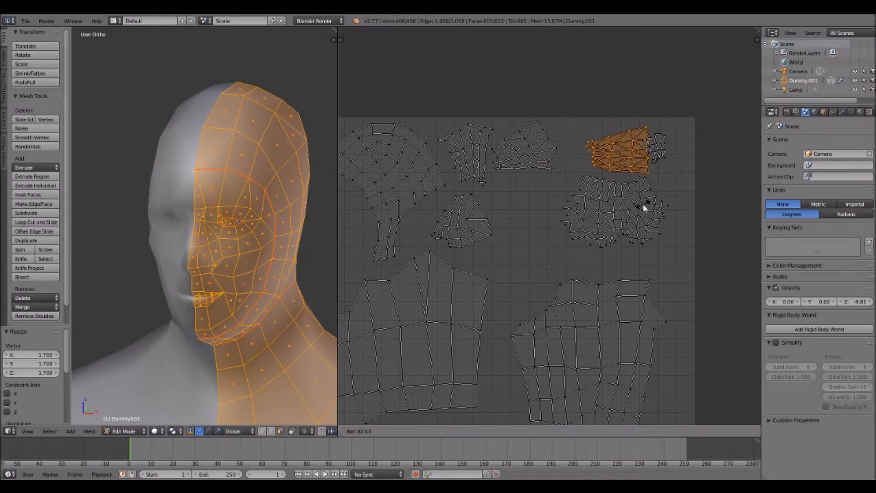
click(643, 204)
key(g)
click(650, 183)
Scale the last small island to about 1.872 and move it beside the hand island, about -0.222 in X and -0.123 in Y
right_click(658, 140)
key(l)
key(s)
click(698, 177)
key(g)
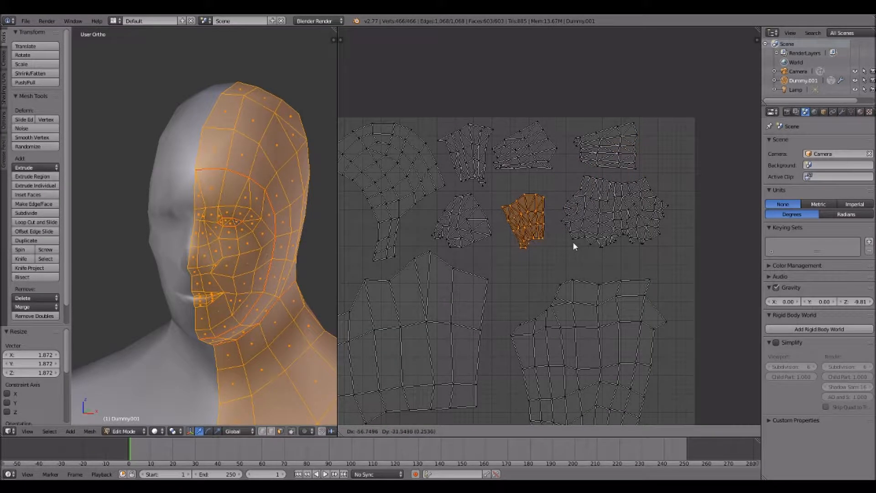
click(574, 242)
Scale the hand island to about 1.333 and shift it about 0.011 in X and -0.016 in Y
scroll(577, 248, down, 3)
right_click(573, 229)
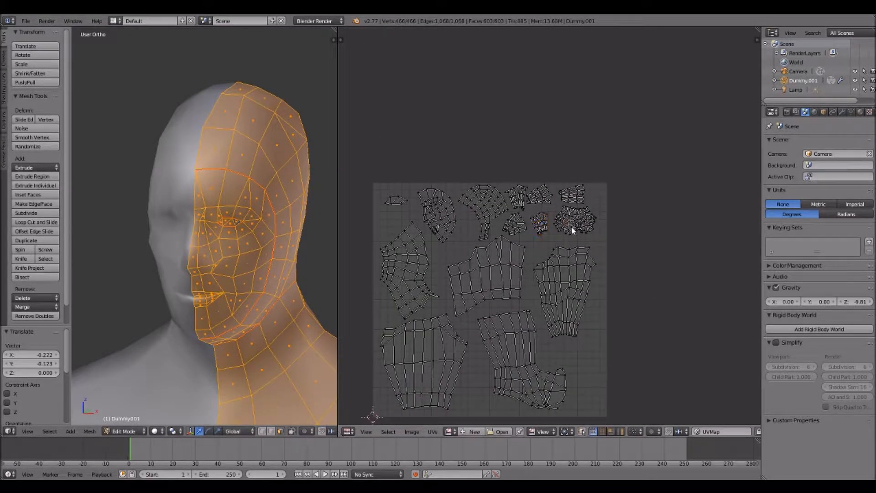
key(l)
scroll(580, 233, up, 4)
key(s)
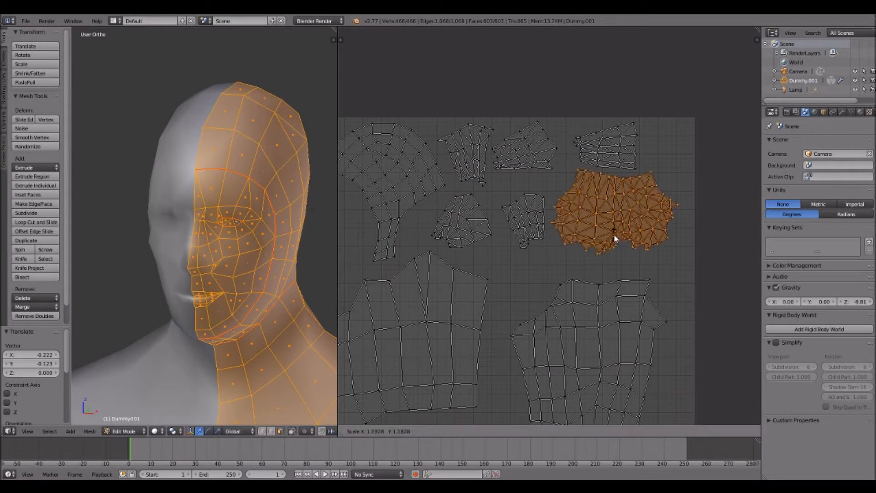
click(619, 241)
key(g)
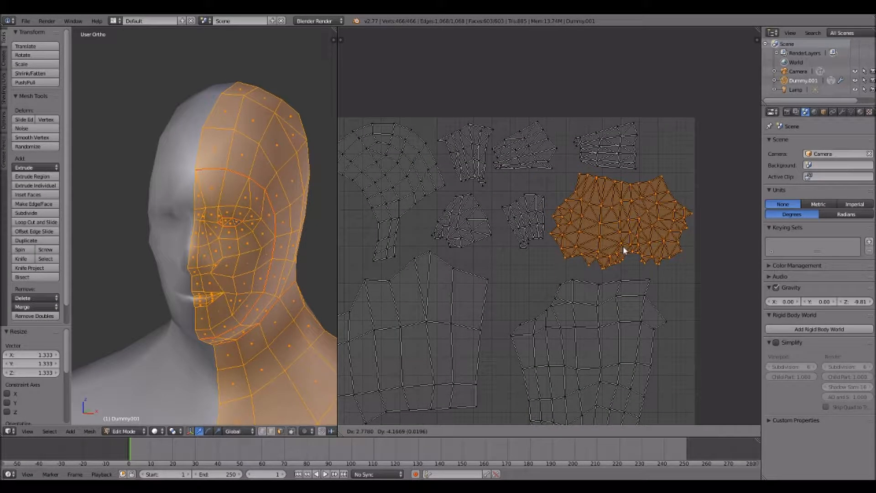
click(623, 246)
Widen the 3D view over the UV editor, leave Edit Mode and bring the whole dummy figure into view
scroll(616, 228, down, 6)
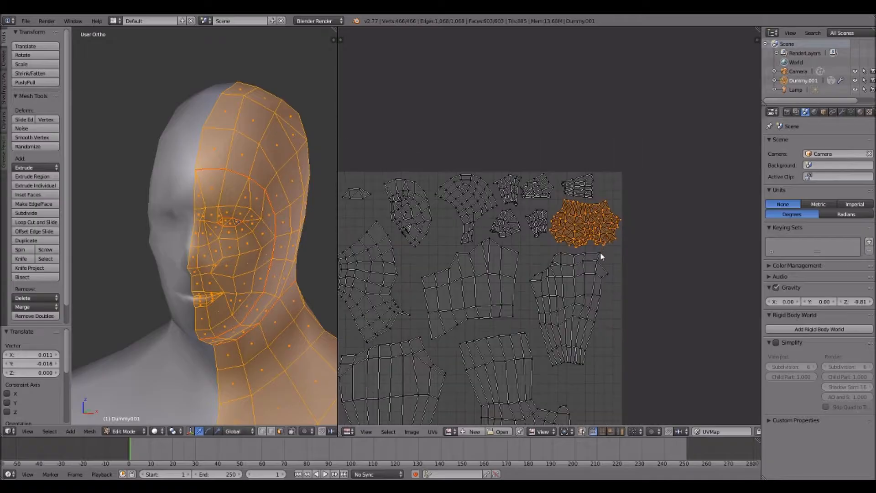
middle_drag(509, 301, 529, 295)
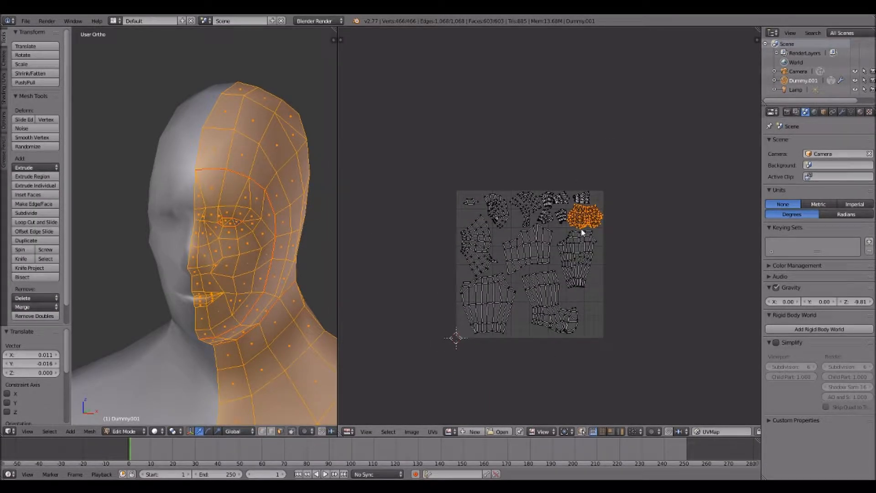
drag(337, 103, 626, 114)
key(Tab)
scroll(367, 241, down, 10)
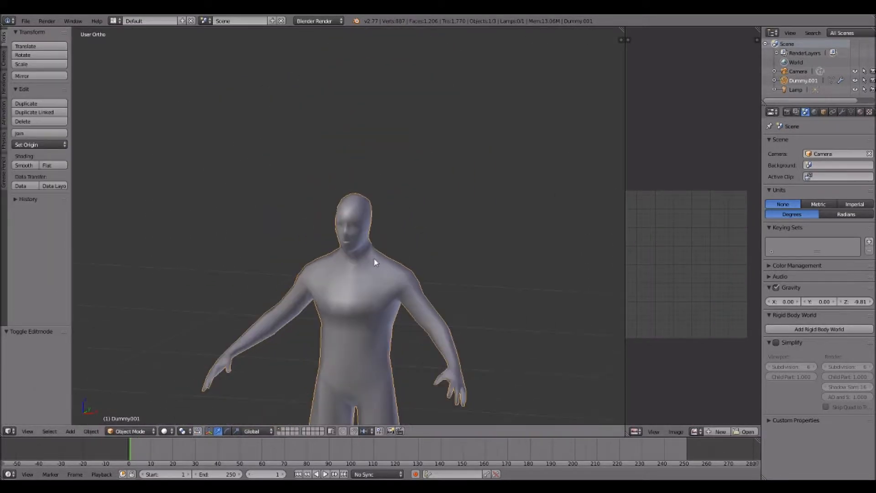
shift+scroll(374, 257, down, 10)
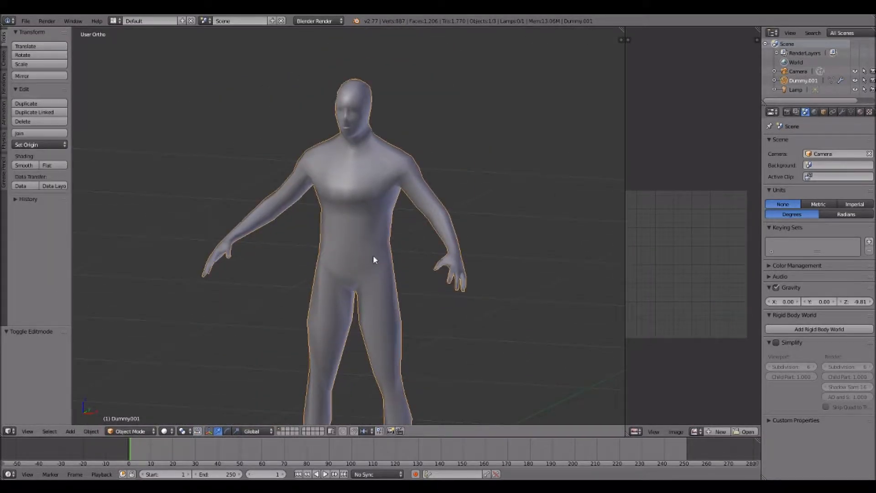
Export the dummy as Wavefront file CharMain.obj into the Blender folder, with Selection Only enabled and Write Materials disabled
click(26, 21)
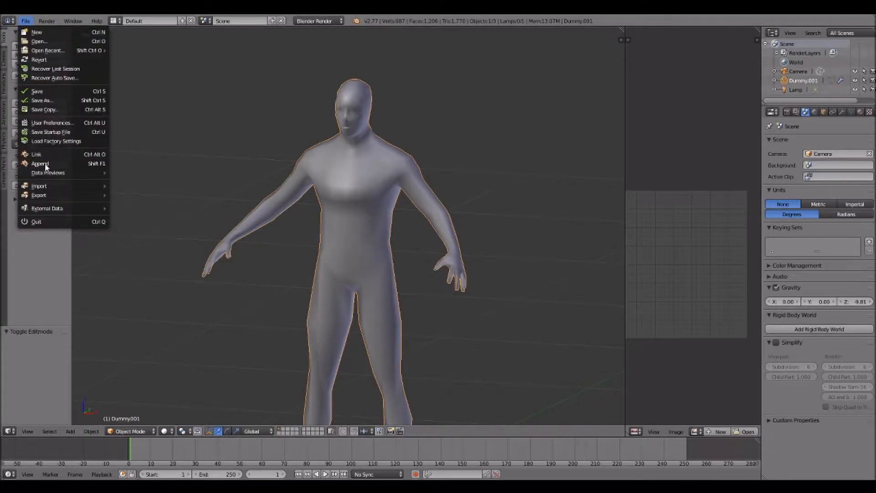
mouse_move(50, 193)
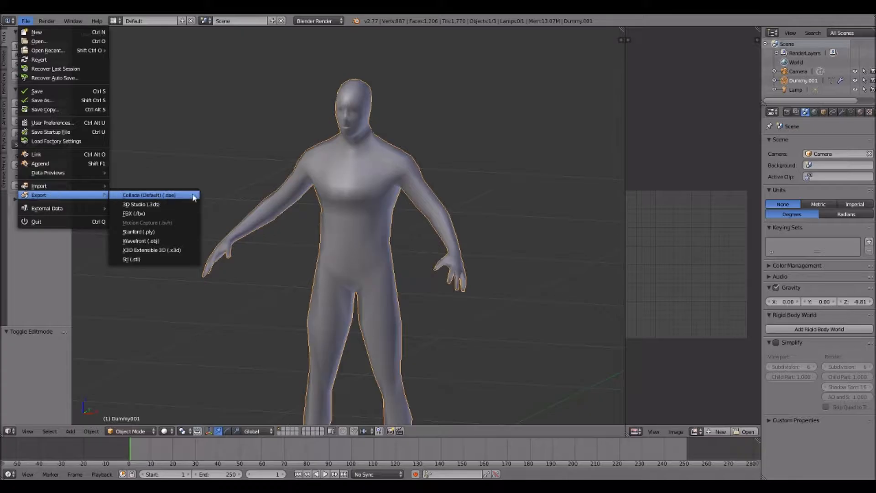
click(160, 242)
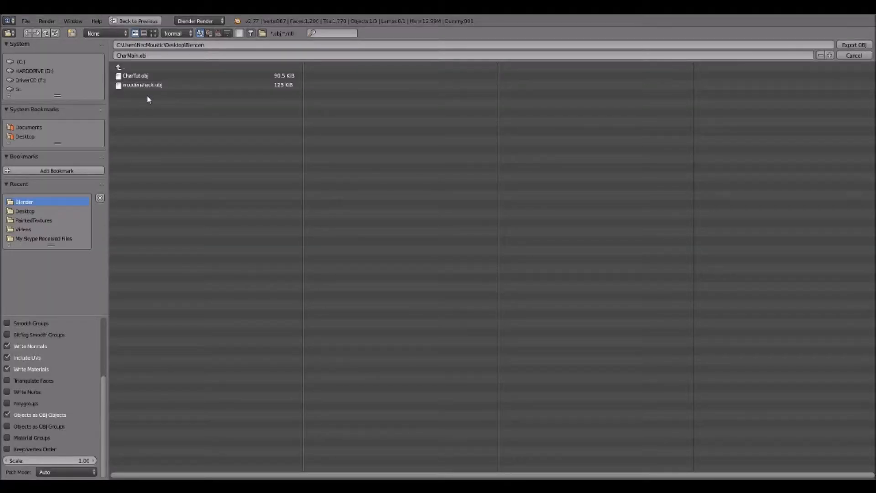
scroll(45, 365, up, 5)
click(9, 369)
scroll(51, 348, down, 4)
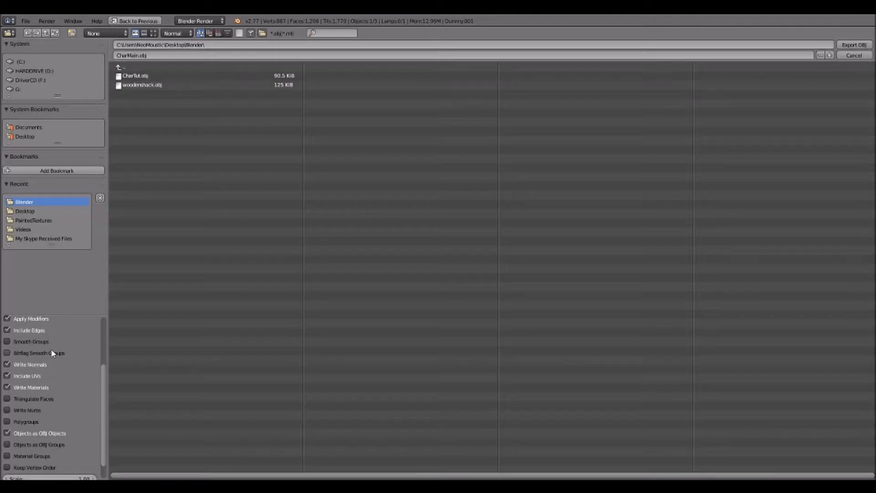
click(10, 387)
scroll(54, 336, up, 5)
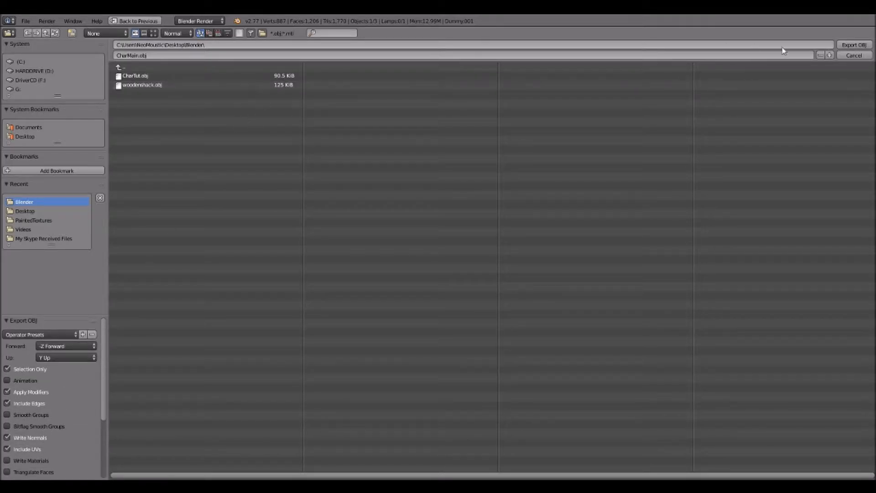
click(848, 45)
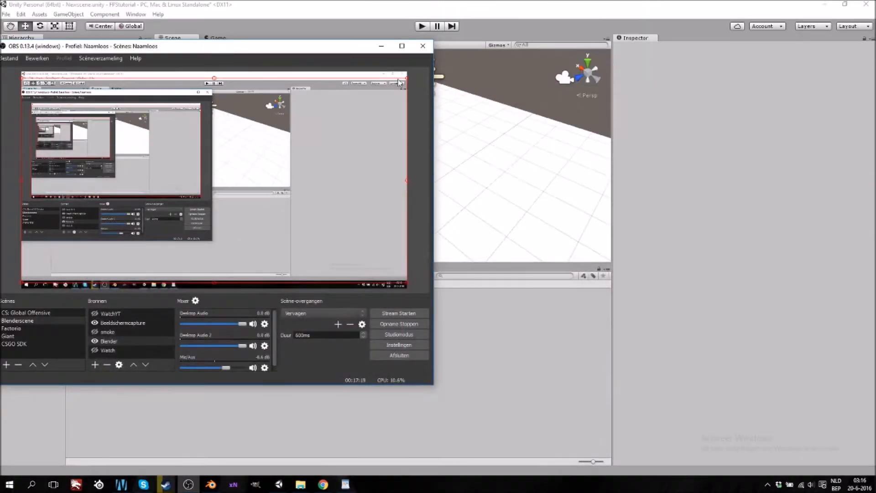
Clear the open windows off the desktop, open its Blender folder and import CharMain.obj into Unity's MainChar asset folder
click(382, 46)
click(823, 6)
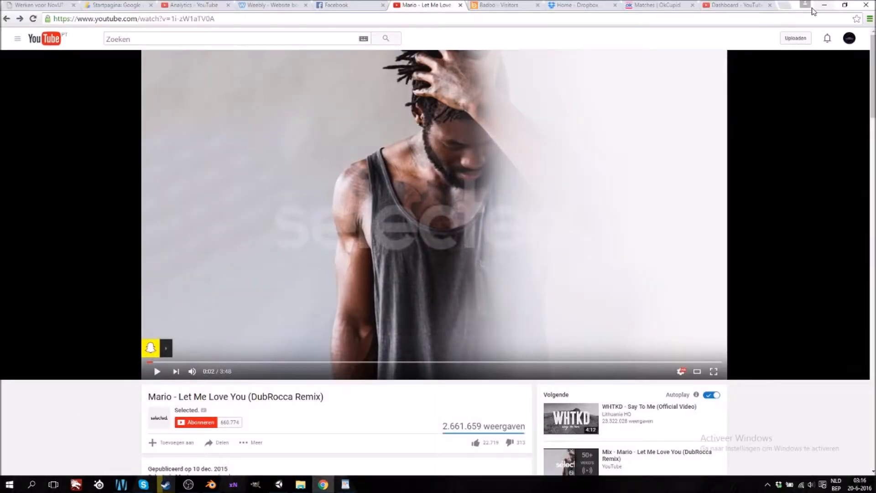
click(824, 5)
click(647, 100)
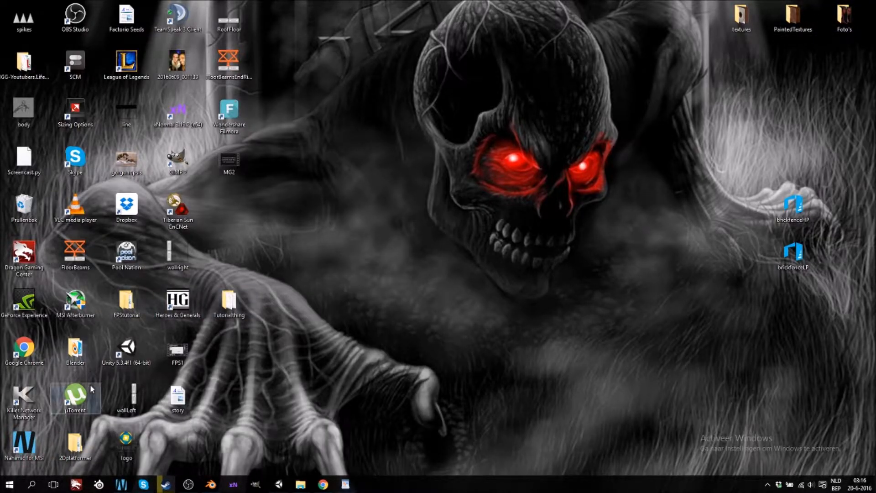
double_click(77, 347)
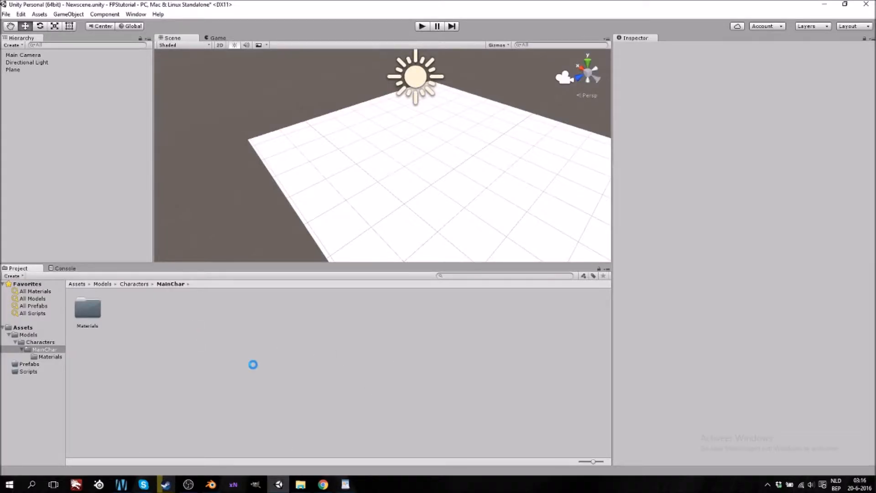
Add the CharMain model from the MainChar folder to the scene and inspect the whole figure on the plane
drag(125, 315, 46, 147)
scroll(423, 208, up, 5)
middle_drag(467, 218, 455, 203)
right_drag(440, 222, 411, 168)
middle_drag(388, 165, 423, 184)
right_drag(372, 197, 458, 223)
mouse_move(287, 193)
middle_down()
mouse_move(303, 192)
mouse_move(294, 193)
middle_up()
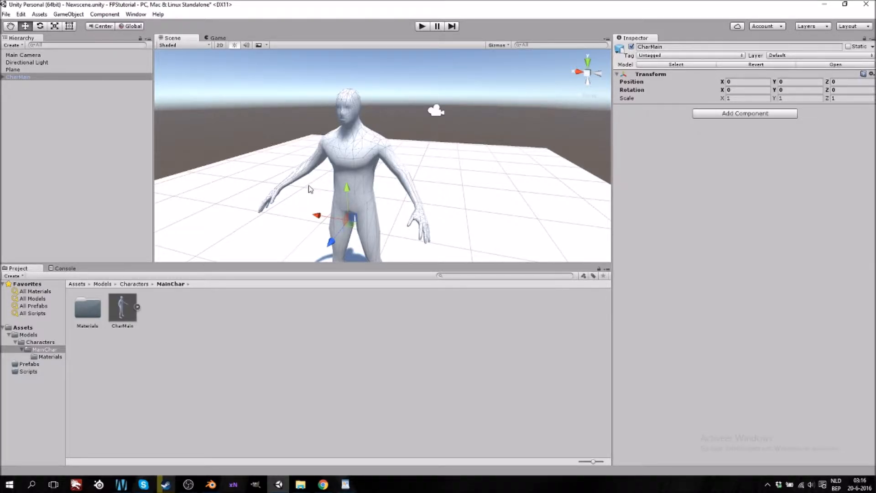
scroll(311, 191, up, 1)
scroll(339, 186, down, 5)
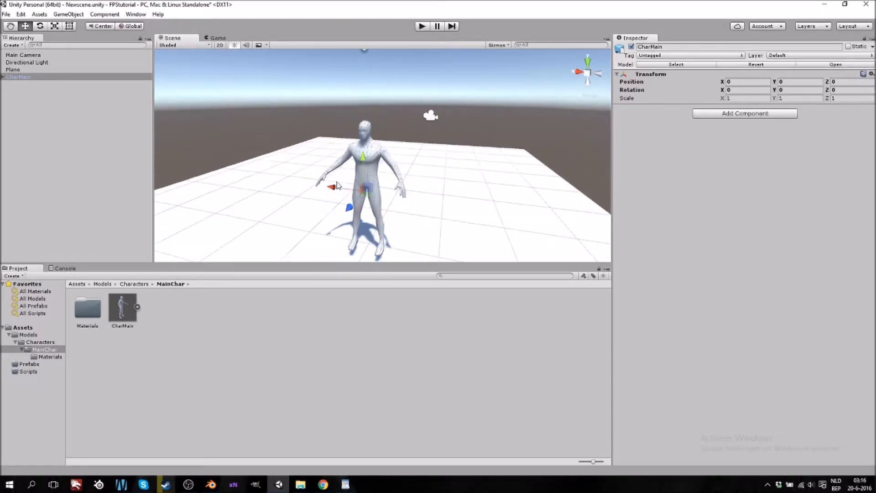
middle_drag(378, 196, 381, 178)
scroll(385, 166, up, 3)
middle_drag(390, 129, 389, 156)
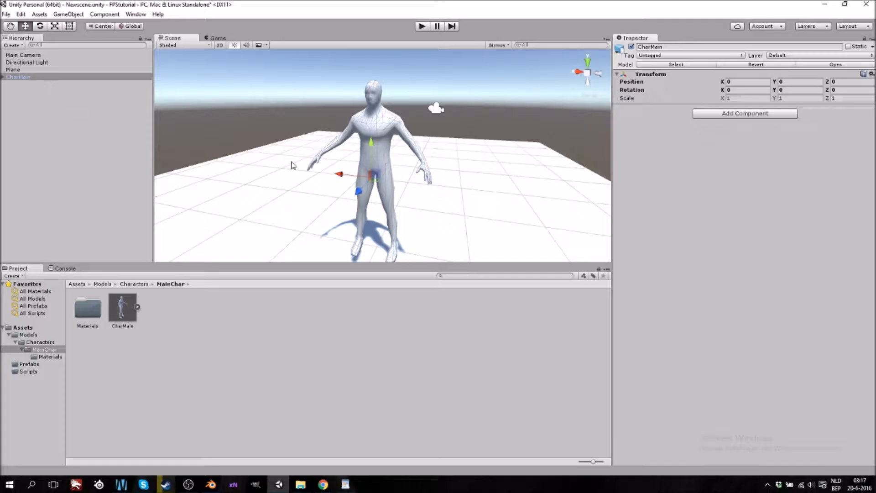
middle_drag(399, 169, 391, 160)
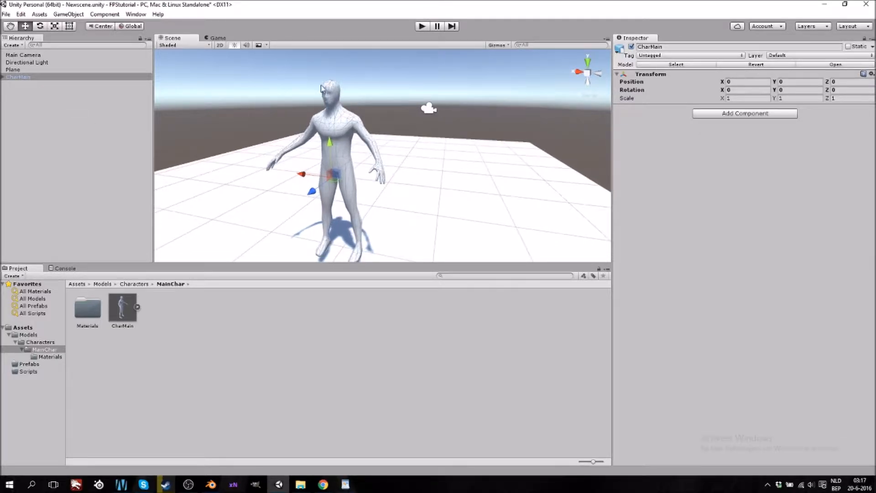
Add a Capsule Collider physics component to CharMain and check its outline around the figure
click(742, 117)
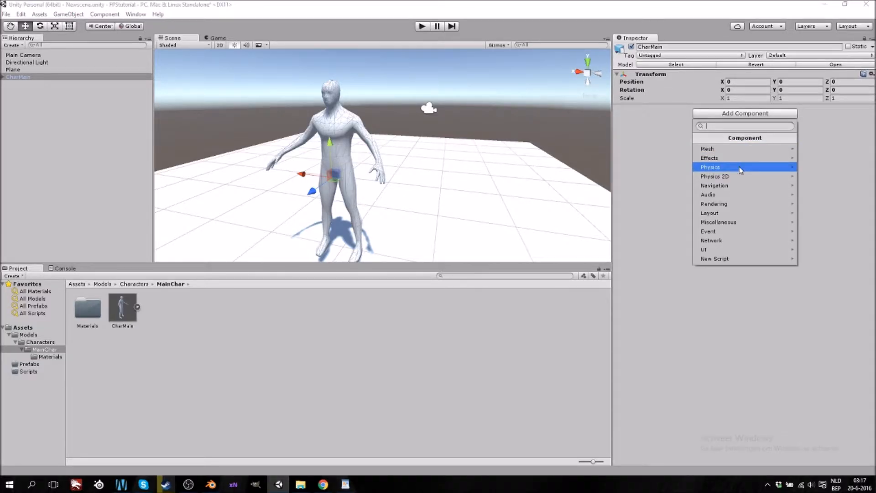
click(740, 167)
click(719, 186)
middle_drag(399, 224, 328, 224)
right_drag(404, 188, 383, 204)
middle_drag(384, 204, 412, 204)
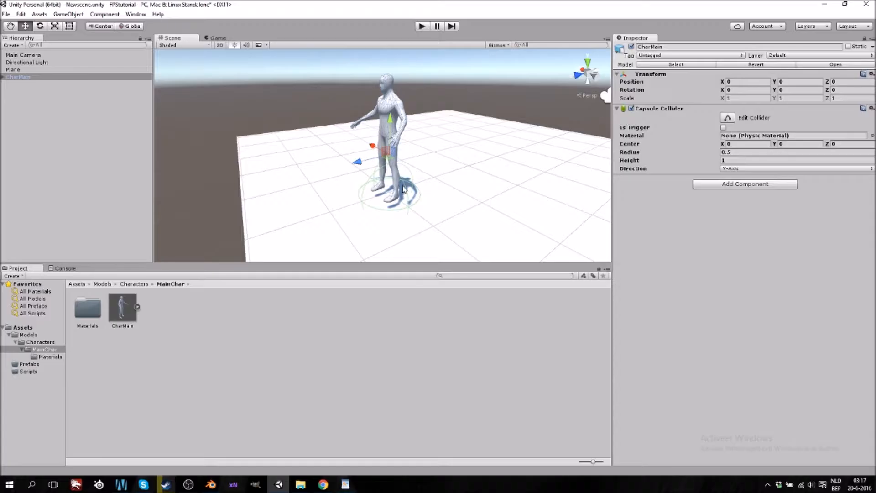
scroll(399, 191, up, 3)
scroll(409, 204, down, 2)
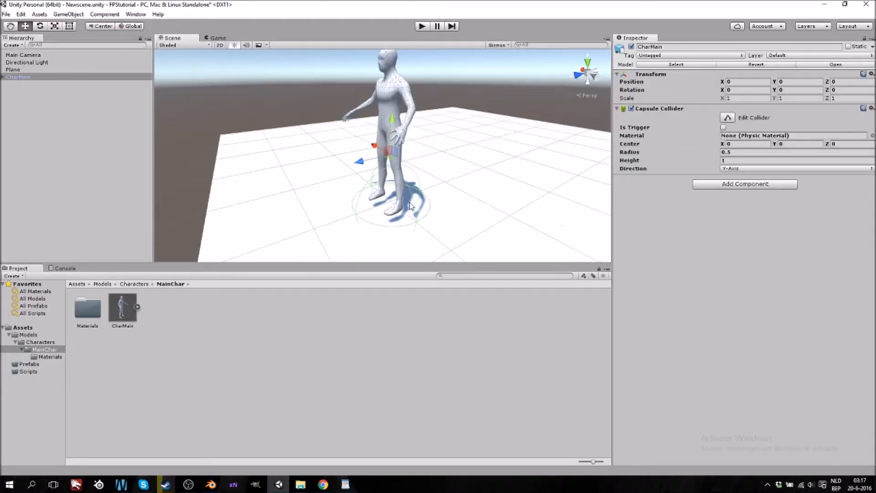
Set the Capsule Collider's height to 2 and its center Y to 1
click(741, 161)
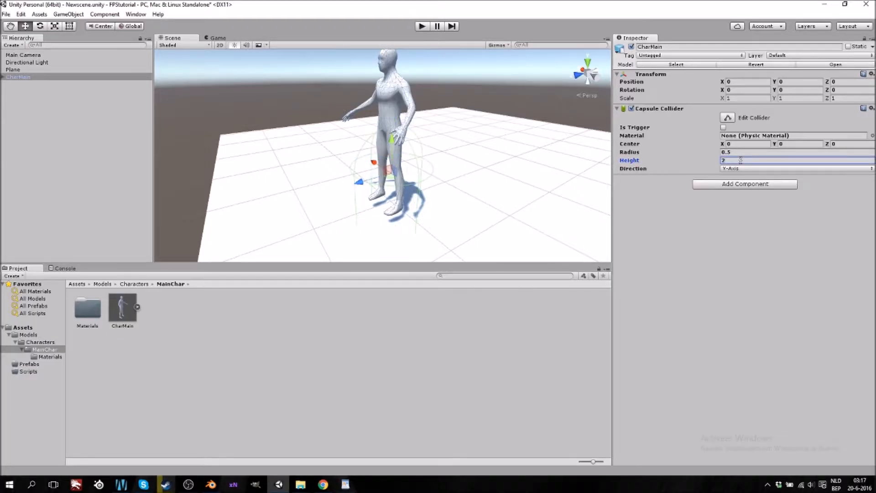
text(2)
click(781, 144)
drag(775, 144, 797, 144)
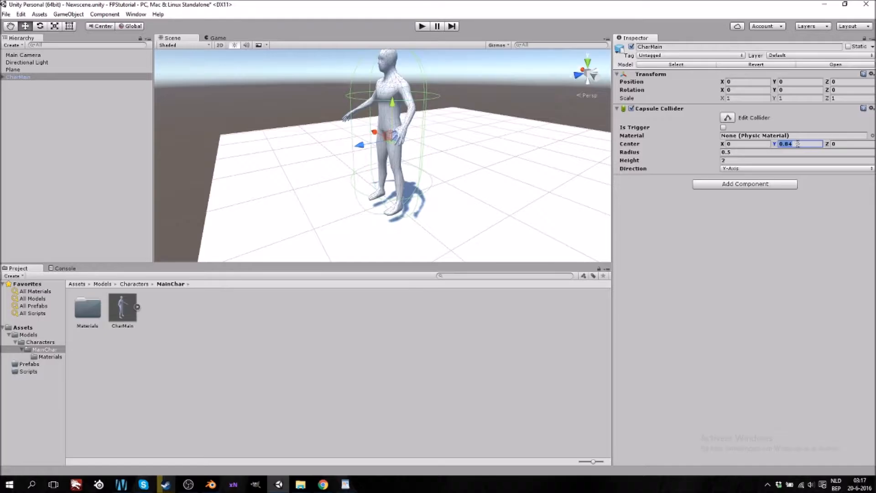
text(1)
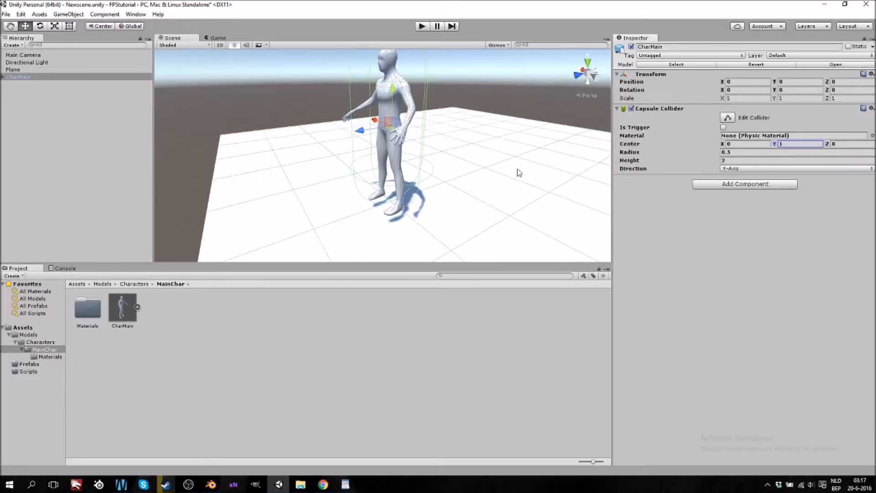
Compare the collider with the figure from the side and set the Capsule Collider's height to 1.7
right_drag(495, 172, 446, 170)
middle_drag(584, 171, 510, 159)
key(f)
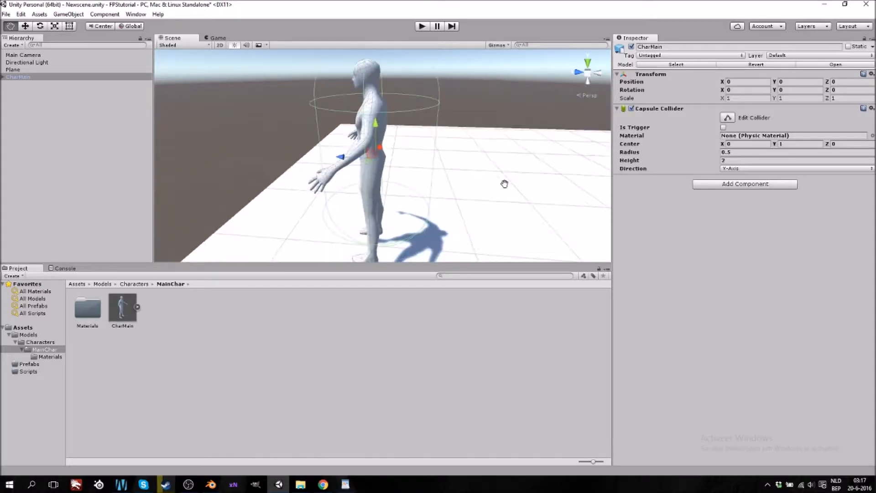
mouse_move(464, 219)
right_down()
mouse_move(465, 183)
mouse_move(460, 203)
right_up()
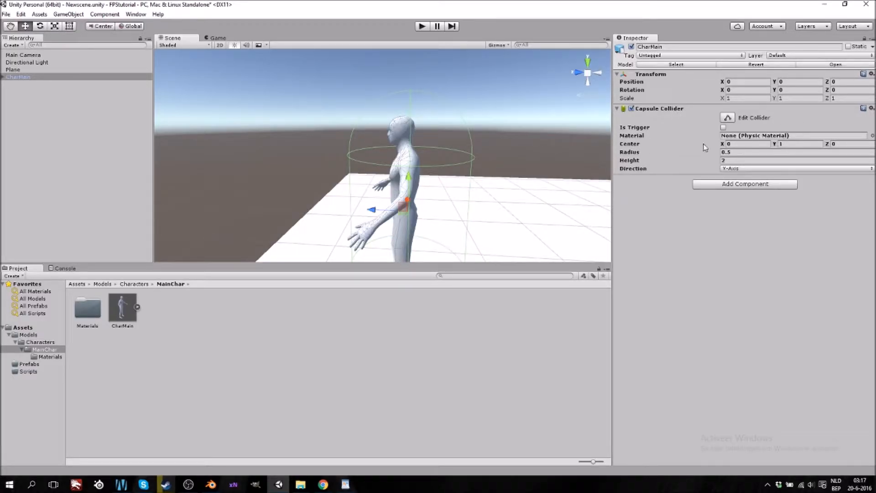
click(784, 145)
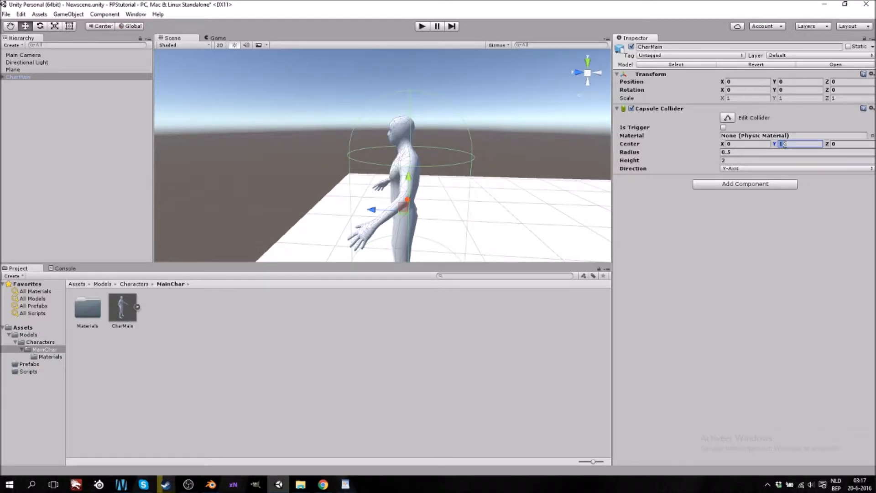
click(747, 160)
text(1.8)
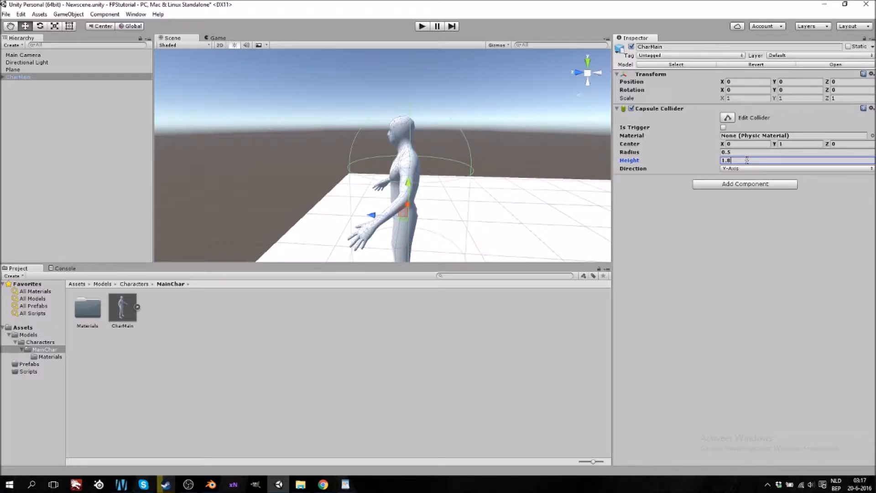
key(BackSpace)
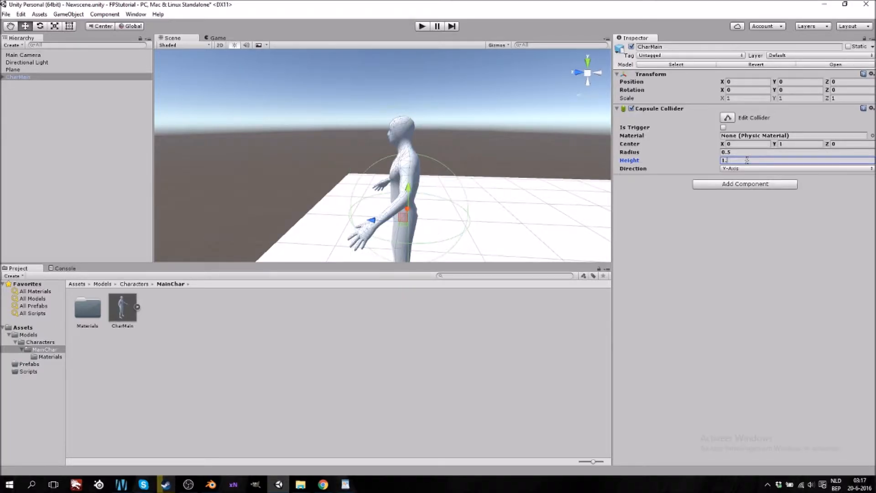
text(7)
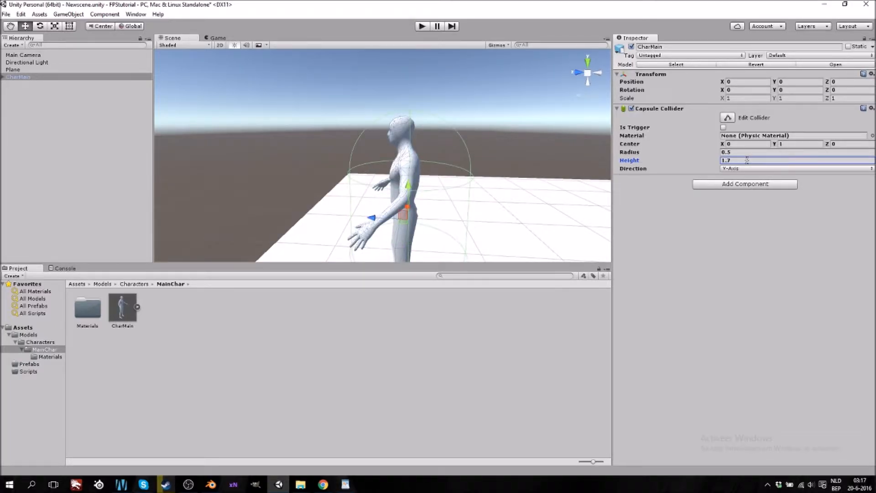
Set the Capsule Collider's height to 1.8 and its center Y to 0.9, checking the fit at head and feet
mouse_move(477, 202)
middle_down()
mouse_move(476, 184)
mouse_move(475, 198)
middle_up()
click(735, 161)
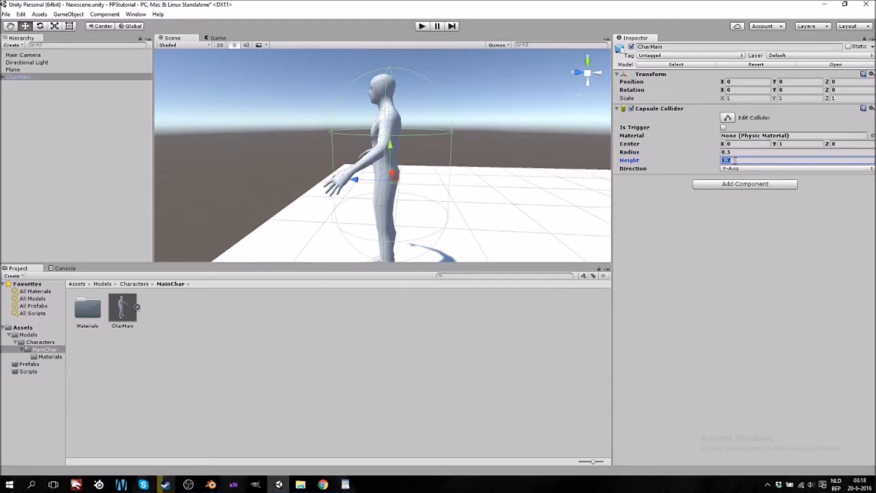
text(1.8)
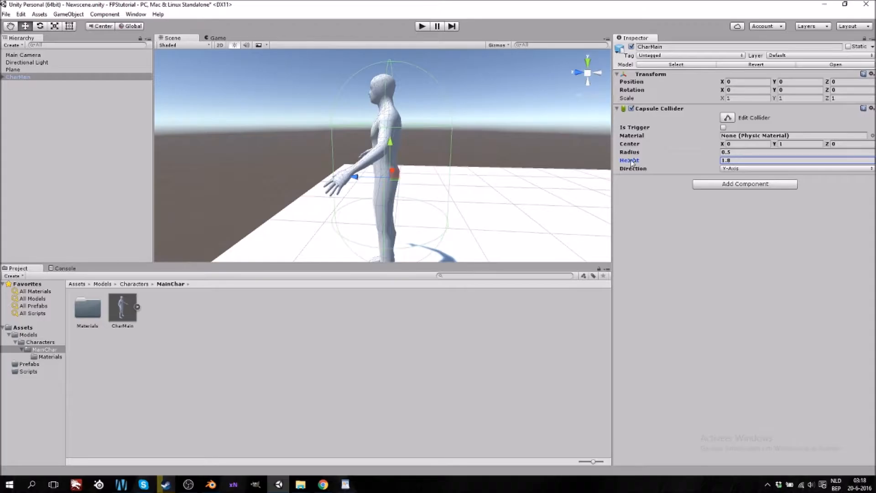
click(799, 145)
text(0.9)
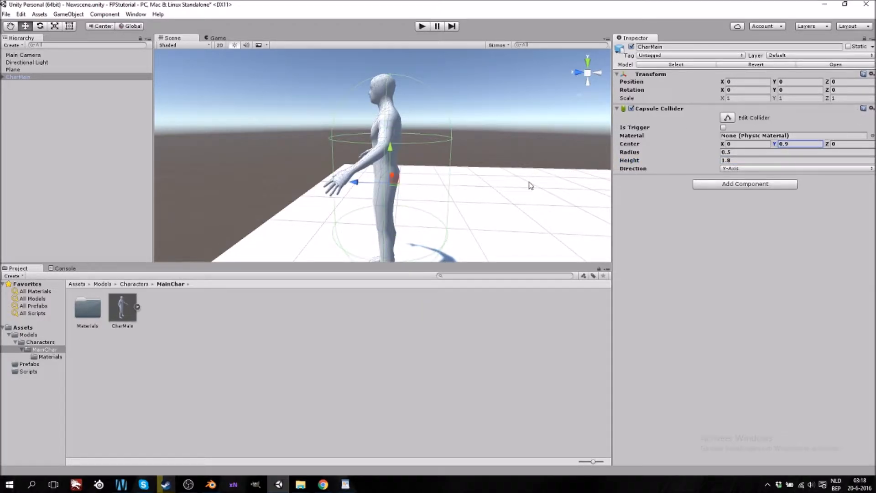
middle_drag(439, 204, 440, 182)
middle_drag(429, 105, 425, 128)
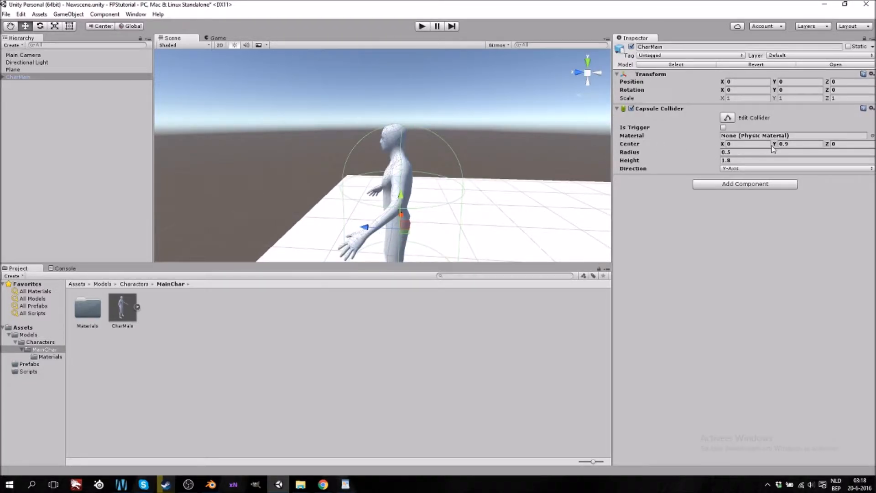
middle_drag(423, 207, 425, 200)
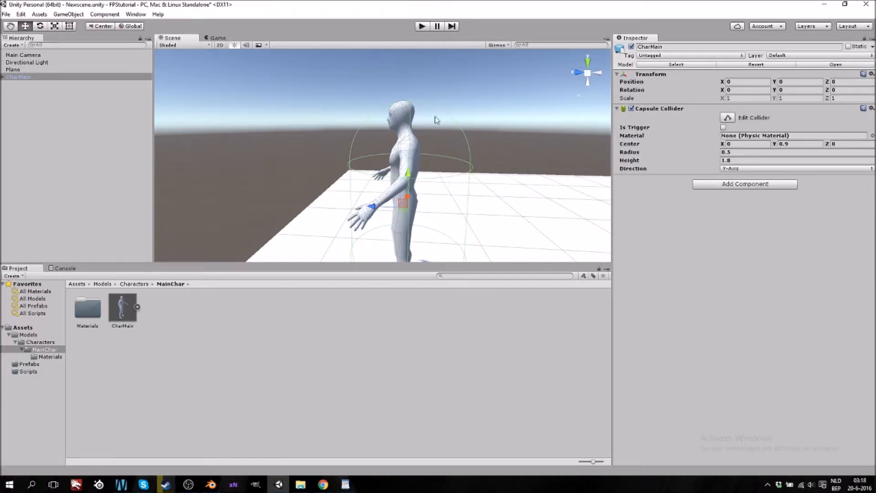
Set the Capsule Collider's radius to 0.3, judging the fit from the top view and from the side
click(587, 63)
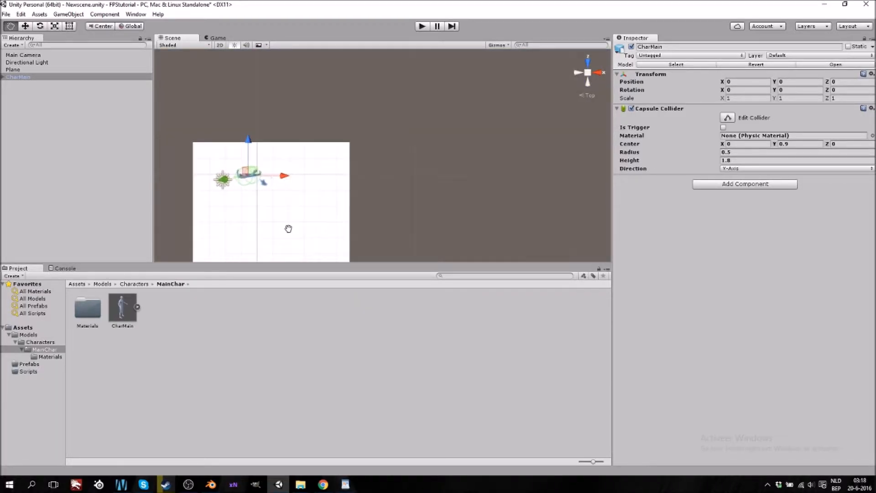
scroll(373, 214, up, 10)
middle_drag(373, 214, 435, 237)
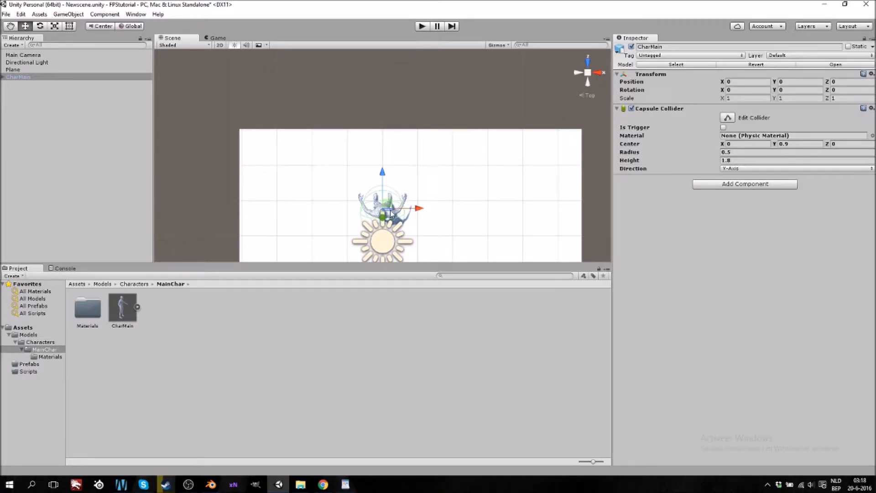
click(735, 152)
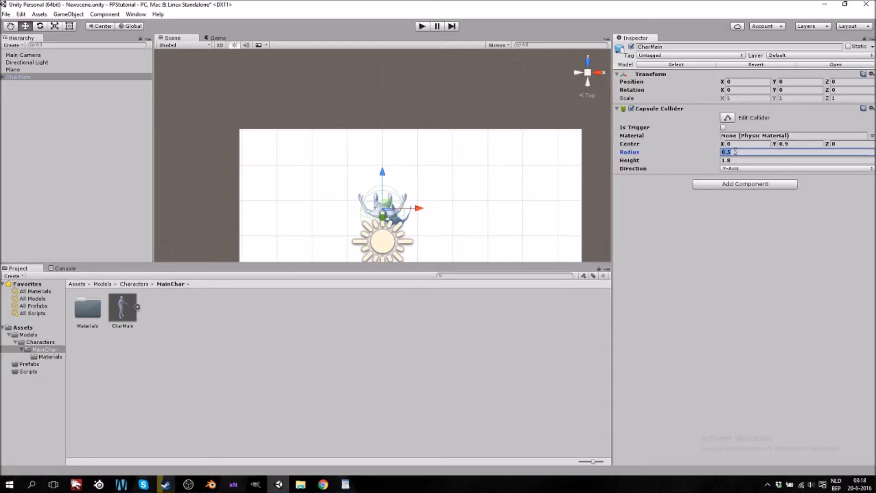
text(0.4)
key(BackSpace)
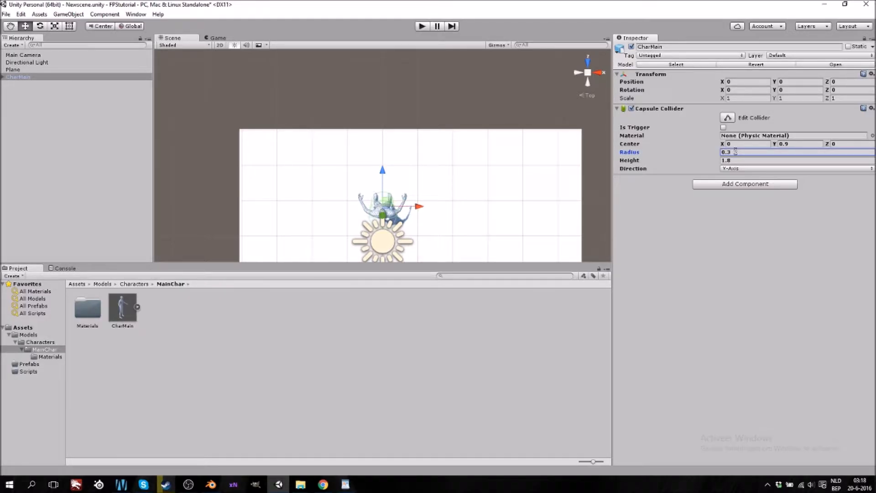
right_drag(517, 207, 339, 154)
middle_drag(378, 236, 377, 185)
right_drag(375, 228, 368, 145)
middle_drag(345, 234, 355, 78)
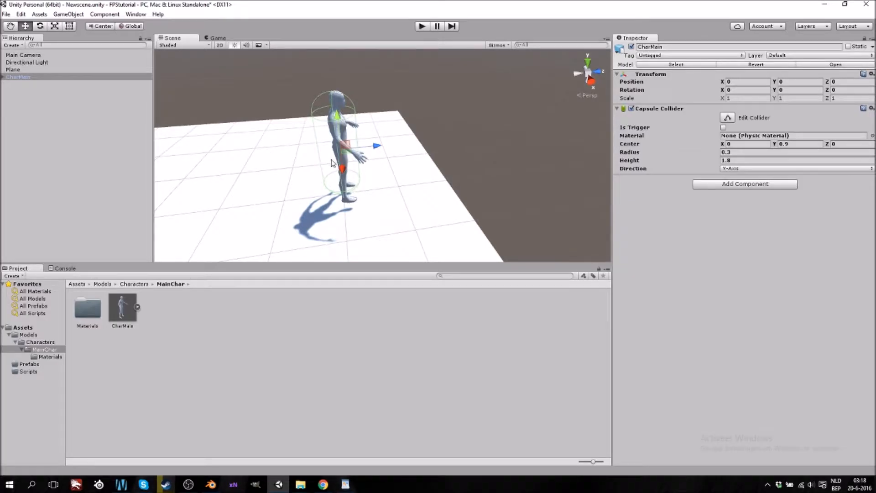
Set the Capsule Collider's center Z to 0.09 from the side view, then deselect the character and check it from the front
scroll(325, 153, up, 5)
scroll(319, 145, down, 1)
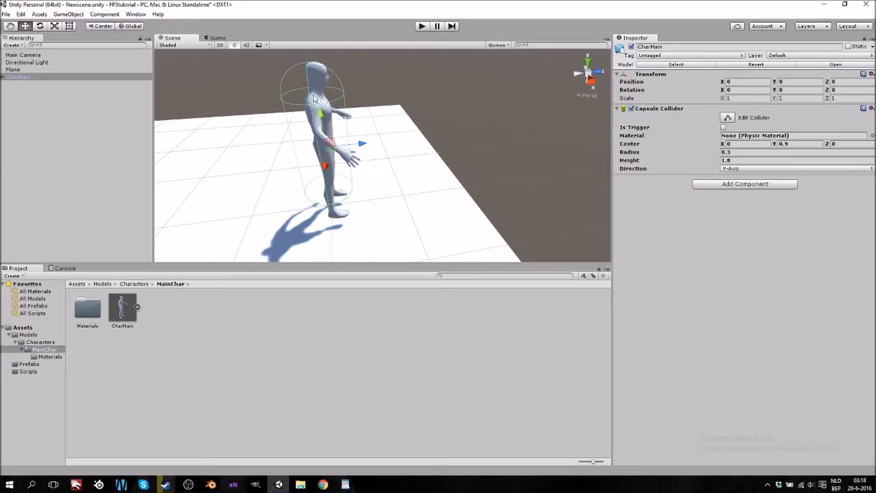
middle_drag(305, 141, 356, 93)
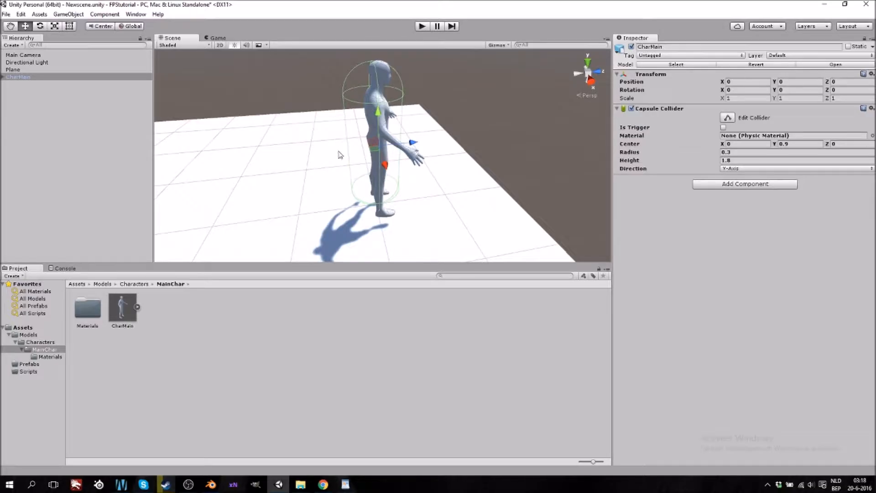
middle_drag(414, 126, 401, 135)
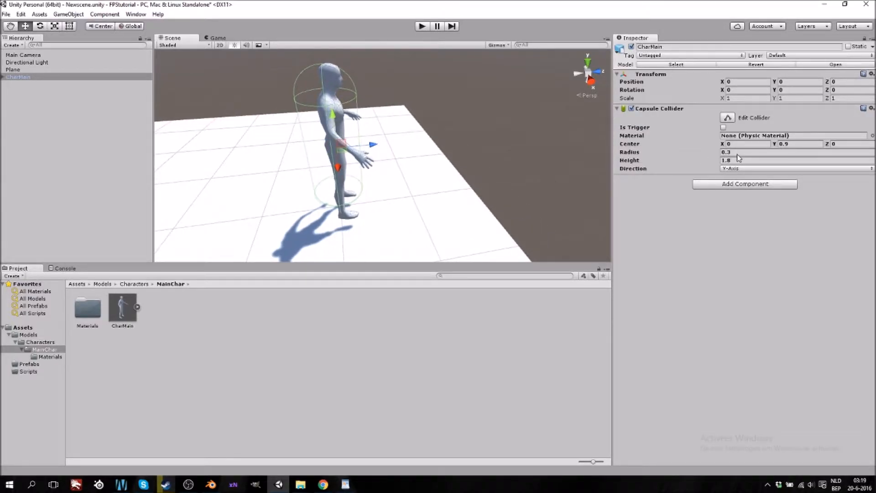
drag(827, 145, 832, 147)
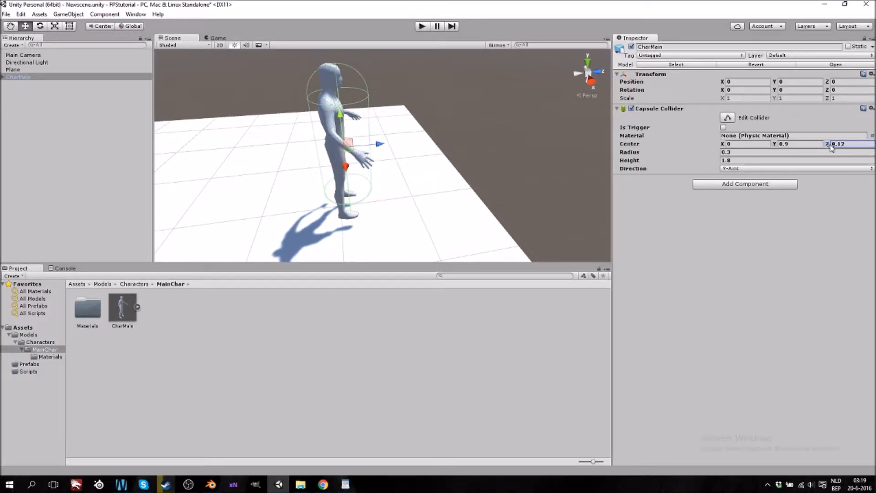
drag(831, 145, 832, 147)
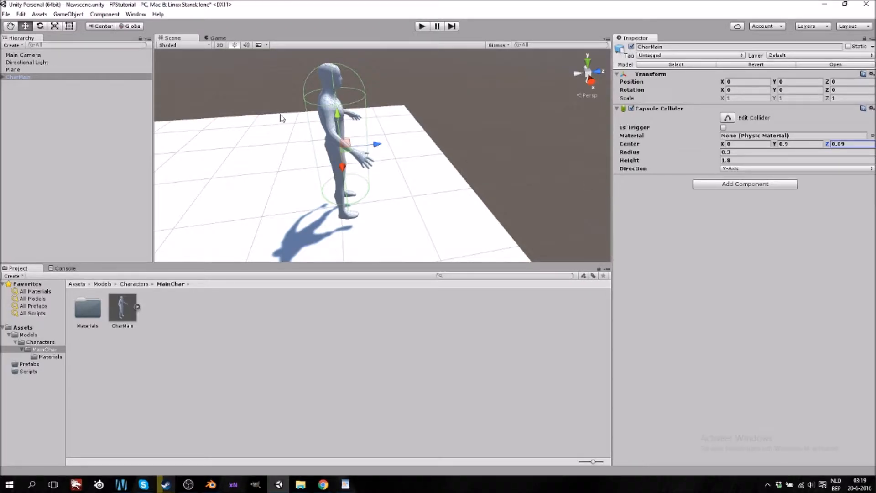
click(97, 169)
scroll(352, 144, down, 3)
alt+drag(494, 169, 509, 184)
middle_drag(509, 184, 422, 204)
scroll(456, 208, up, 5)
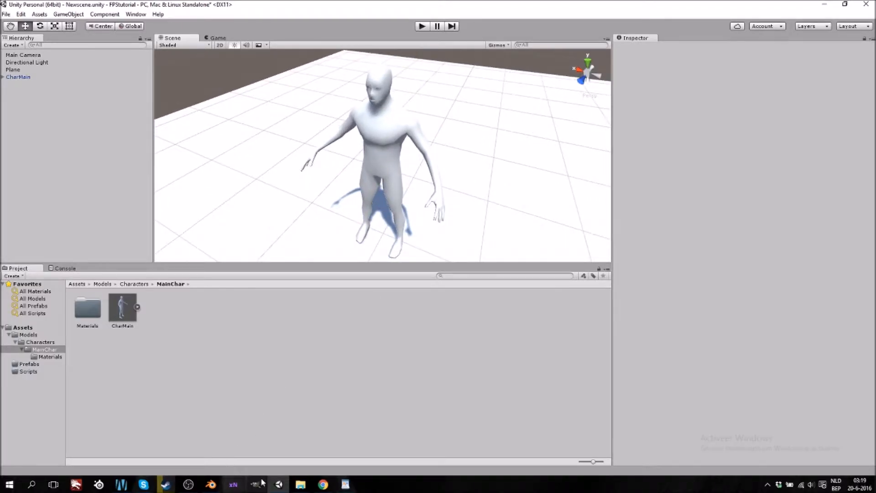
Switch to Blender and merge the narrow image editor area into the 3D view
click(212, 485)
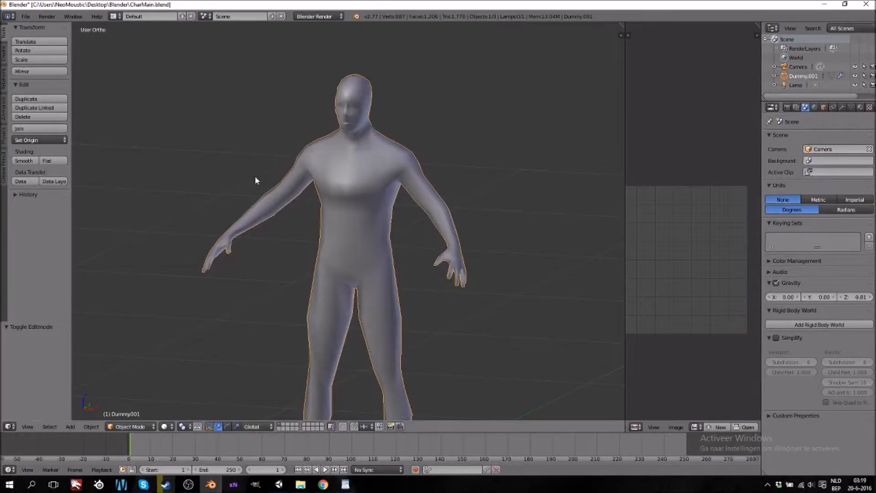
click(189, 484)
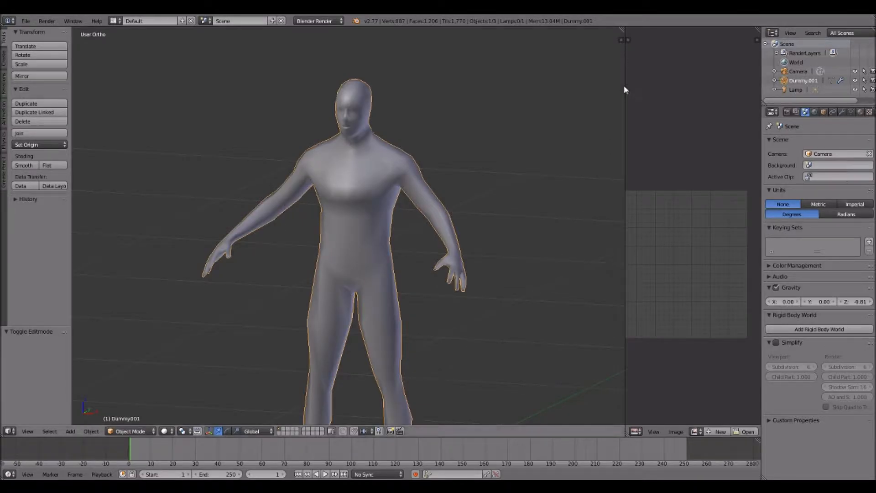
drag(621, 28, 638, 218)
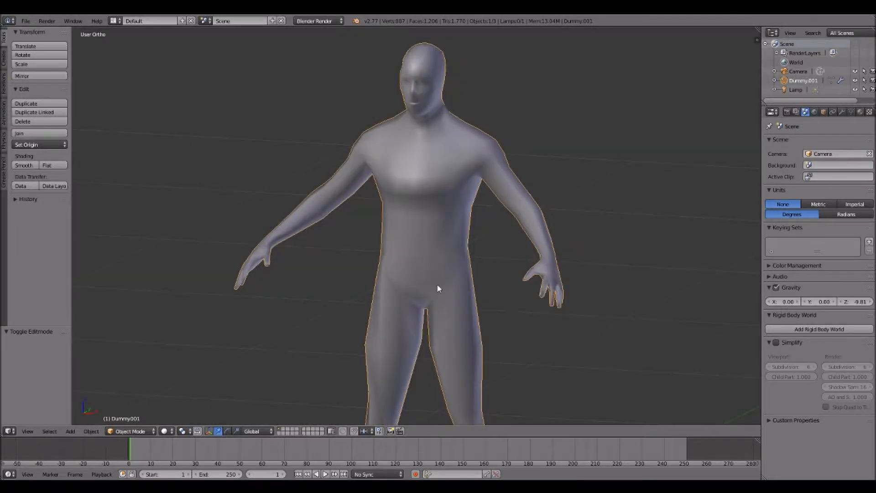
In front view, duplicate the dummy and move the copy -1.6 along the X axis
key(KP_1)
scroll(463, 260, down, 4)
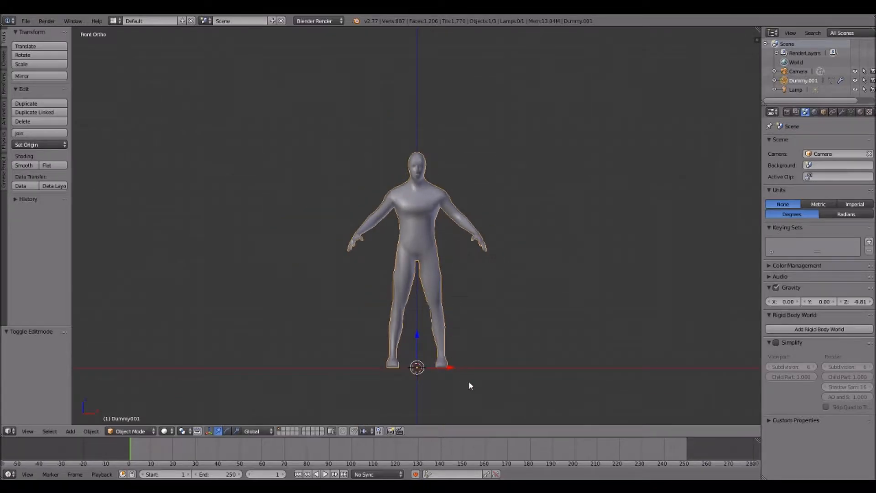
key(shift+d)
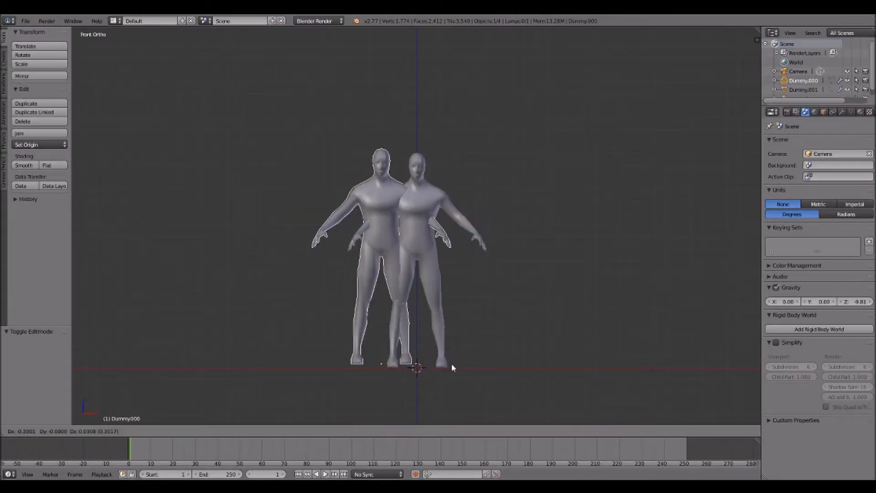
right_click(452, 364)
drag(448, 368, 258, 368)
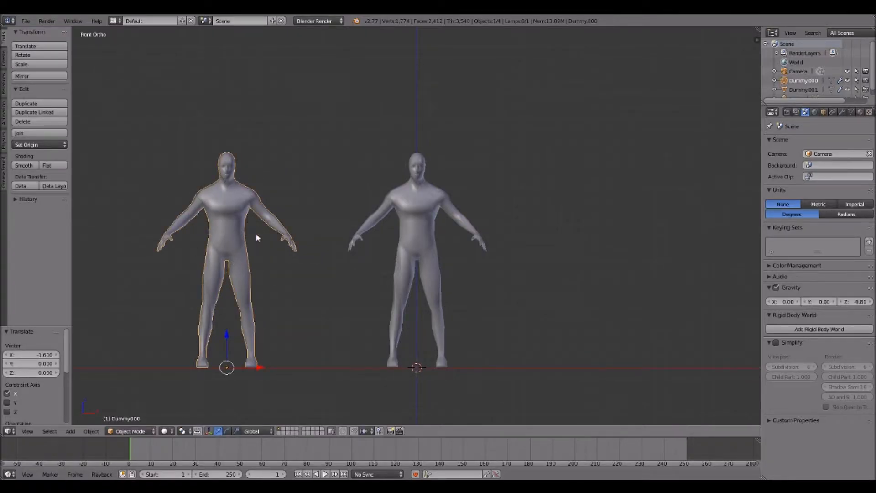
Select the original dummy's entire mesh in Edit Mode and clear all its seams
right_click(429, 229)
scroll(438, 265, up, 1)
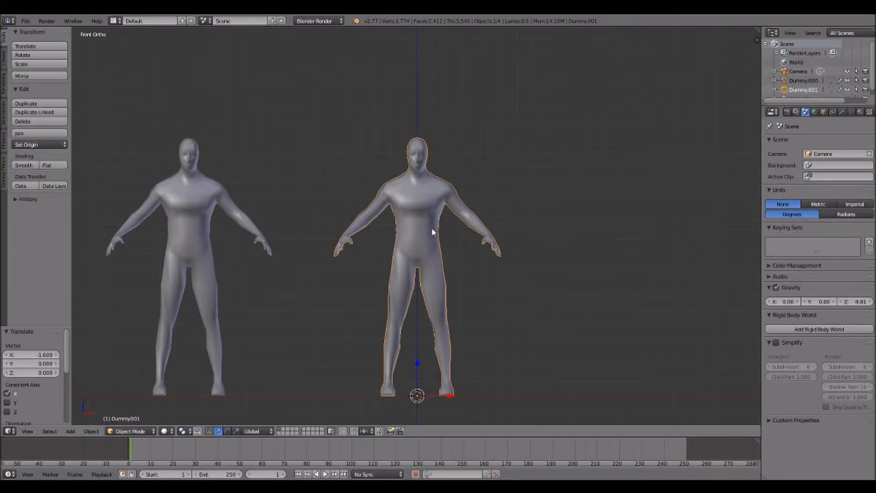
key(Tab)
key(a)
scroll(436, 249, up, 2)
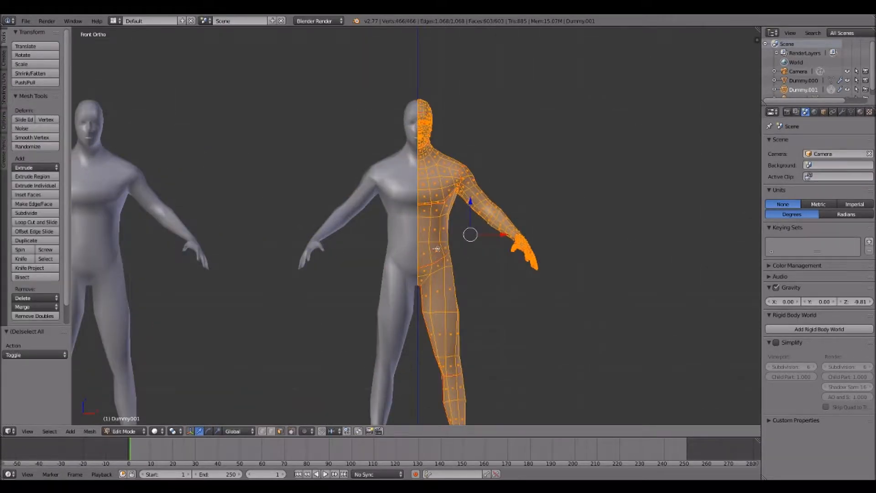
key(space)
key(BackSpace)
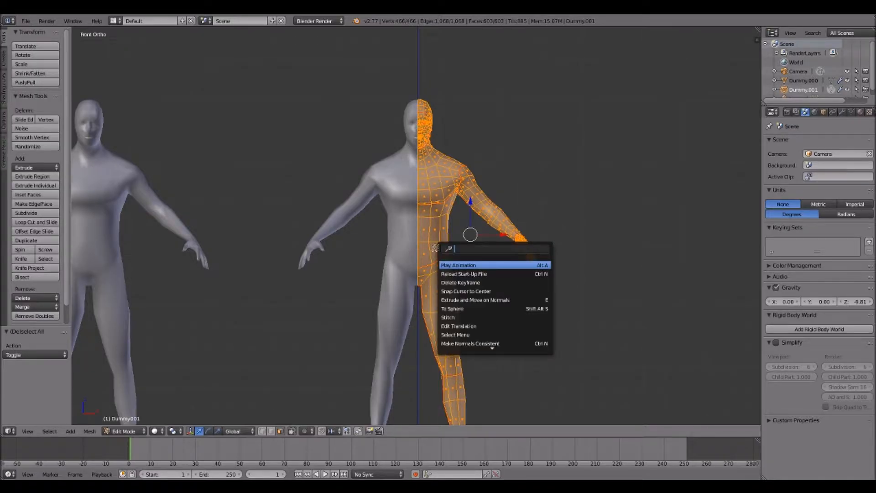
click(597, 393)
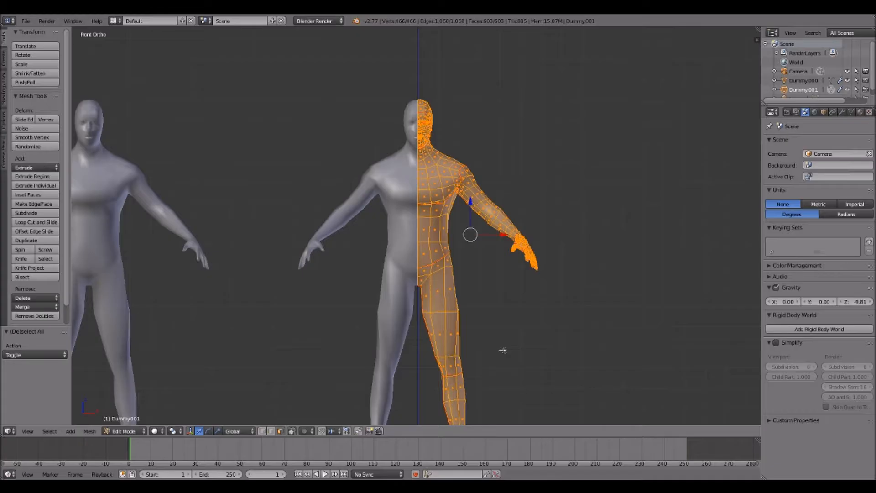
key(ctrl+e)
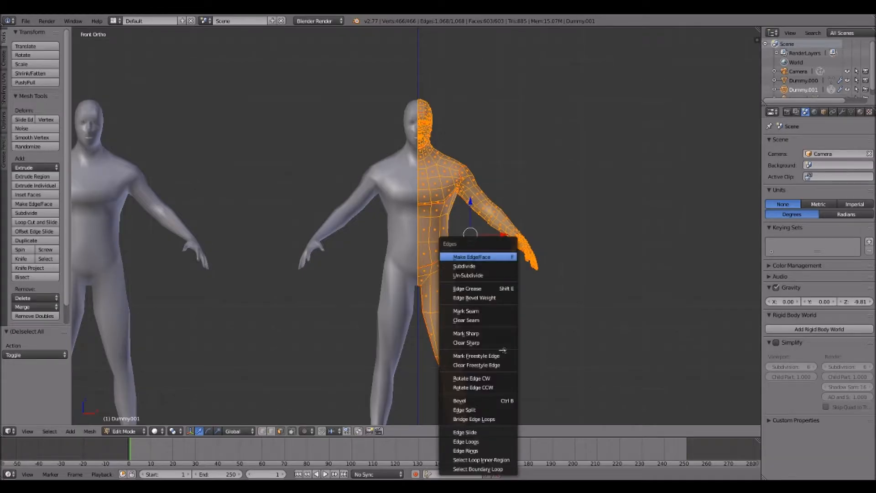
click(487, 320)
Examine the original dummy's mesh from torso to legs for leftover seams, comparing Edit Mode with Object Mode
middle_drag(515, 266, 462, 256)
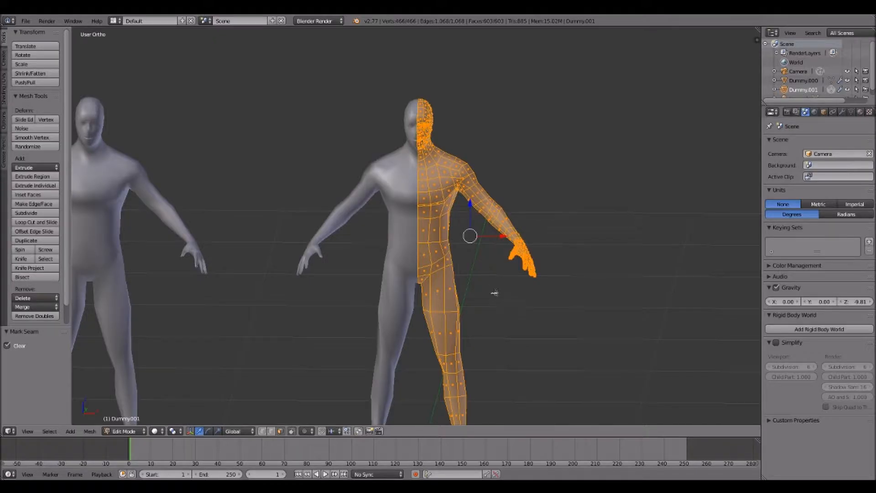
shift+scroll(497, 288, down, 3)
key(KP_1)
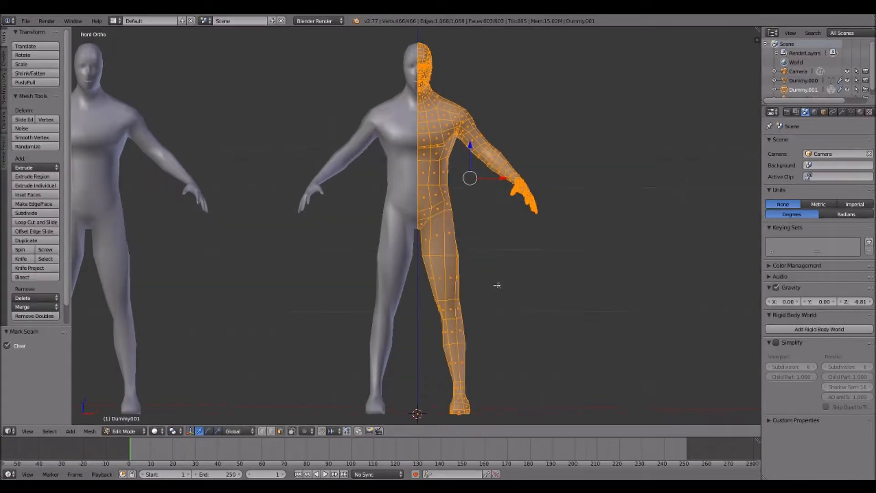
key(Tab)
scroll(485, 249, up, 4)
key(Tab)
middle_drag(523, 239, 496, 243)
shift+scroll(511, 249, down, 10)
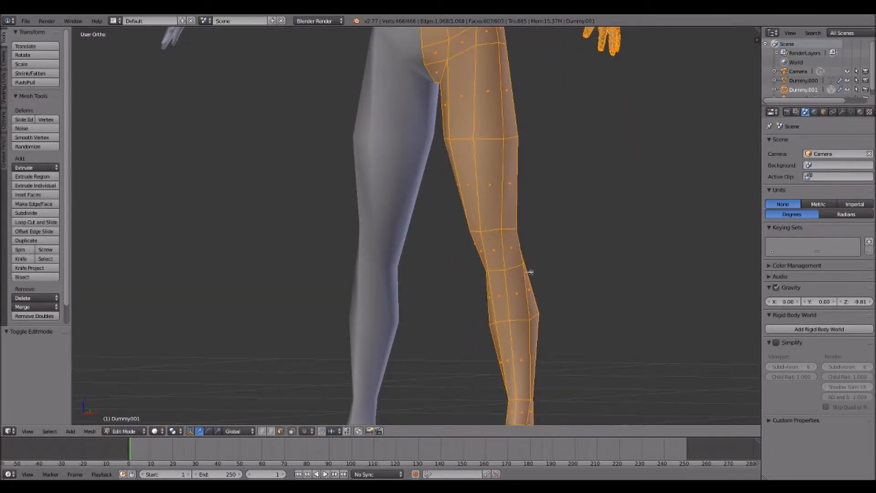
key(KP_1)
shift+scroll(522, 266, up, 15)
scroll(521, 265, down, 5)
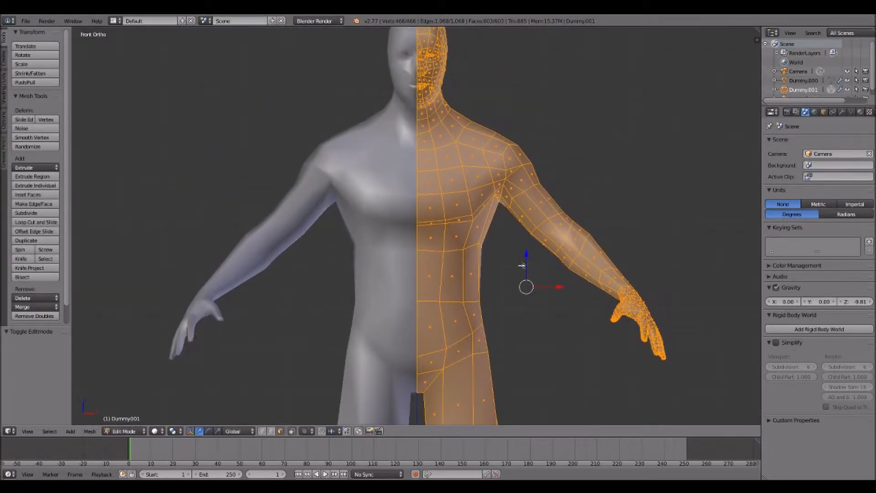
key(Tab)
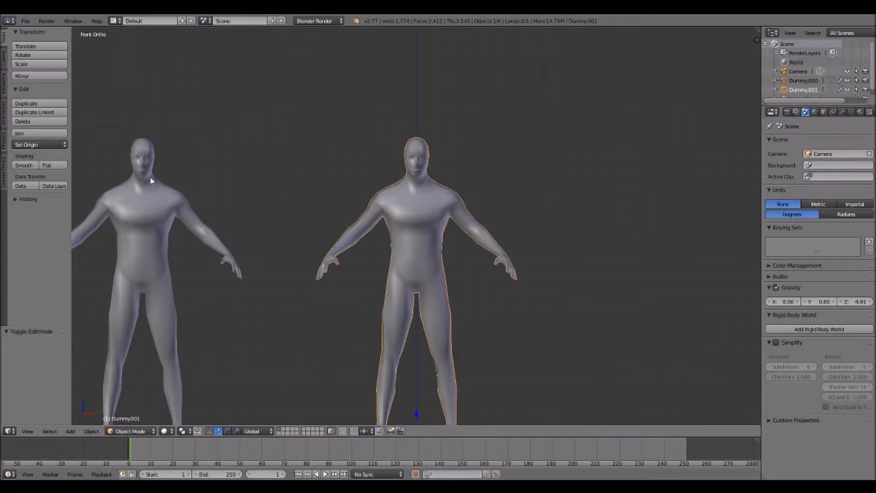
Apply the Mirror modifier on the duplicated dummy and on the original dummy
right_click(161, 240)
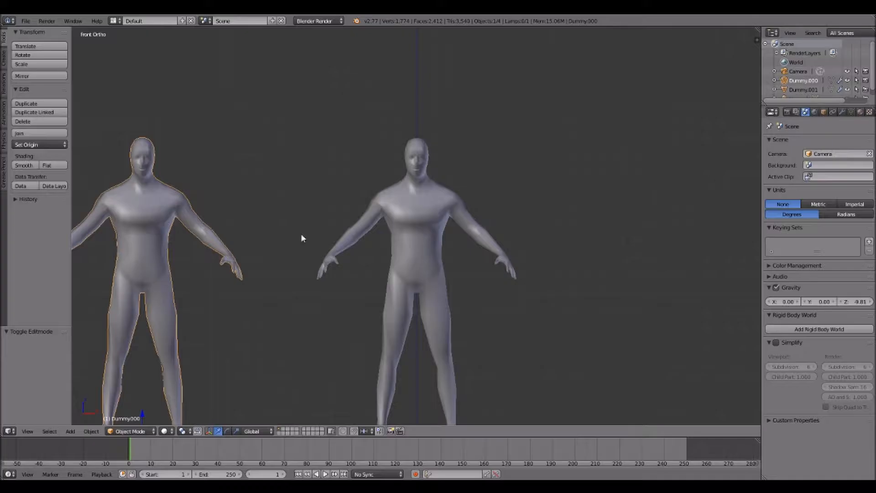
scroll(870, 114, down, 2)
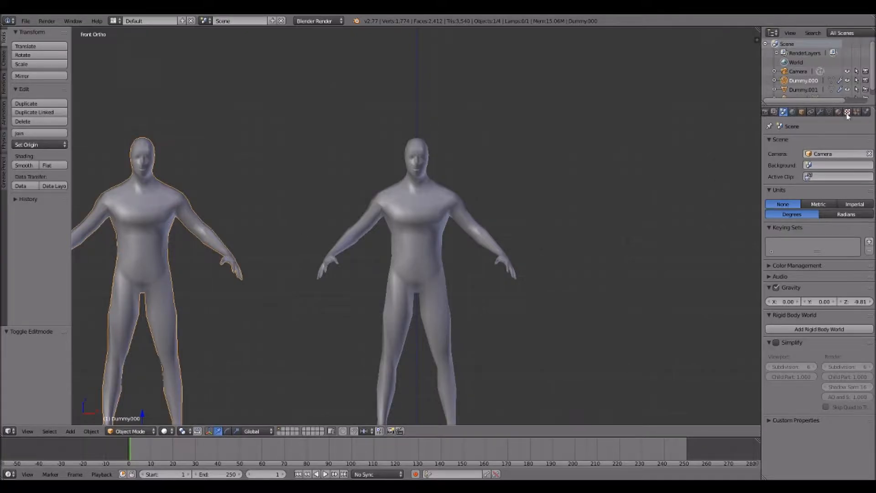
click(821, 112)
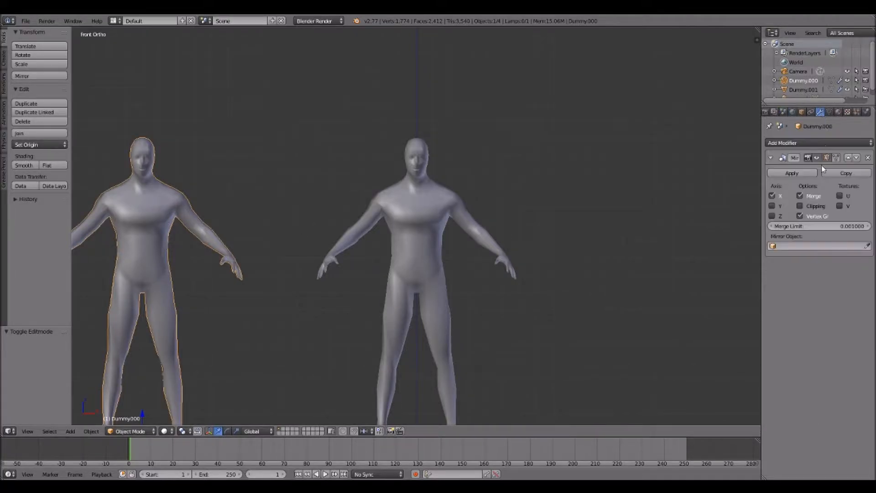
click(793, 174)
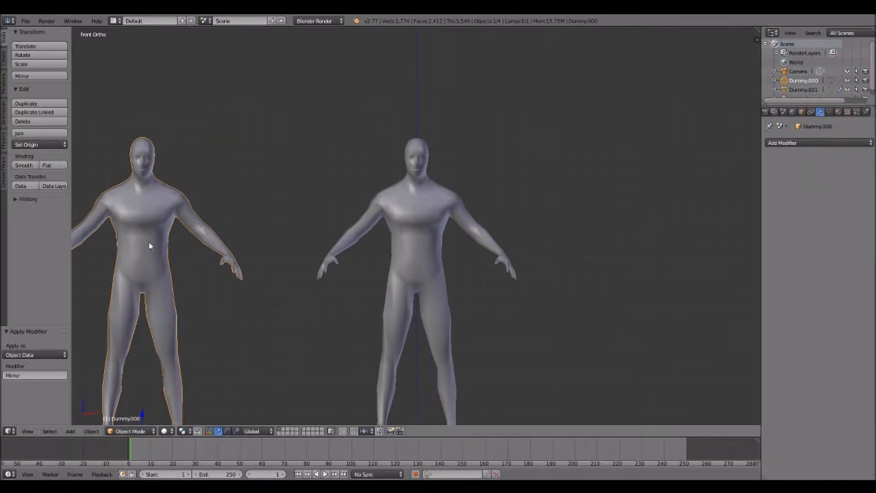
right_click(411, 219)
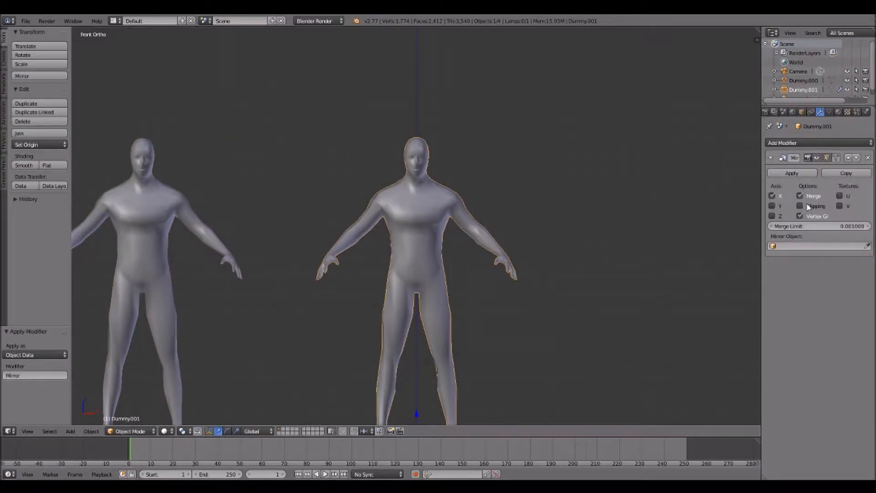
click(796, 176)
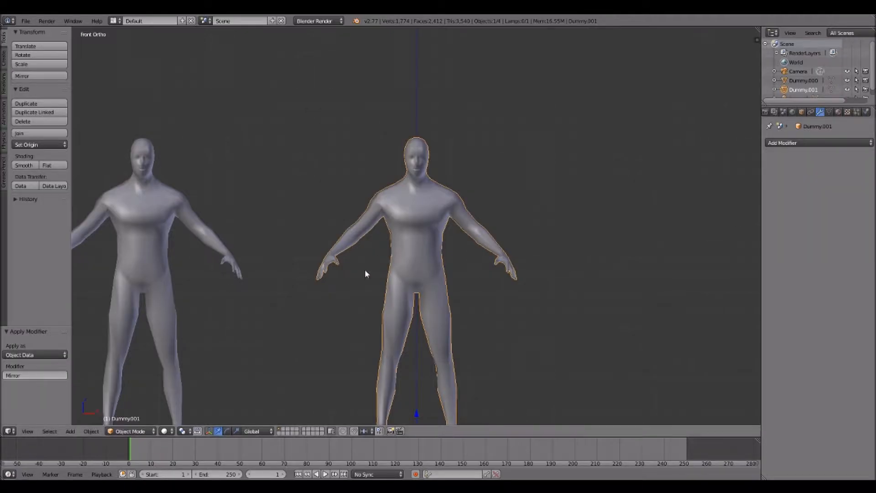
Move the duplicated dummy 1.6 along the X axis, back onto the original
right_click(146, 249)
scroll(194, 302, down, 4)
drag(315, 332, 446, 328)
scroll(420, 273, up, 2)
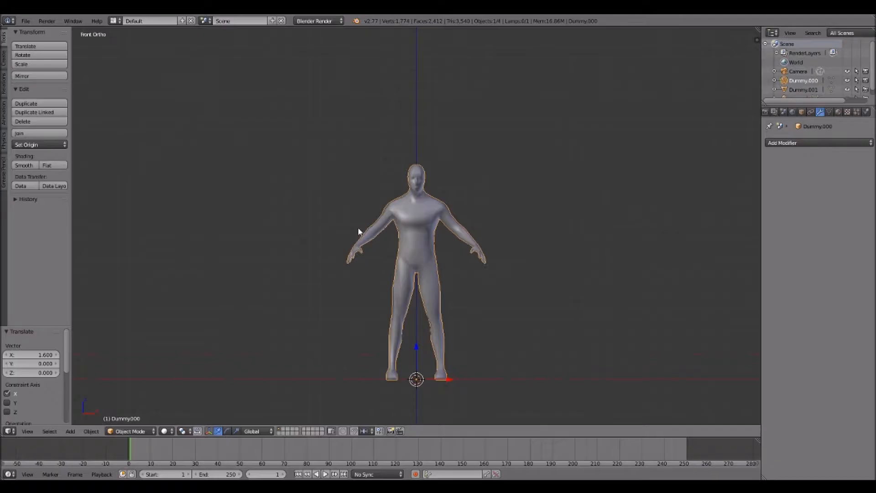
Export the selected dummy as an OBJ file, overwriting CharMain.obj in the Blender folder
click(25, 21)
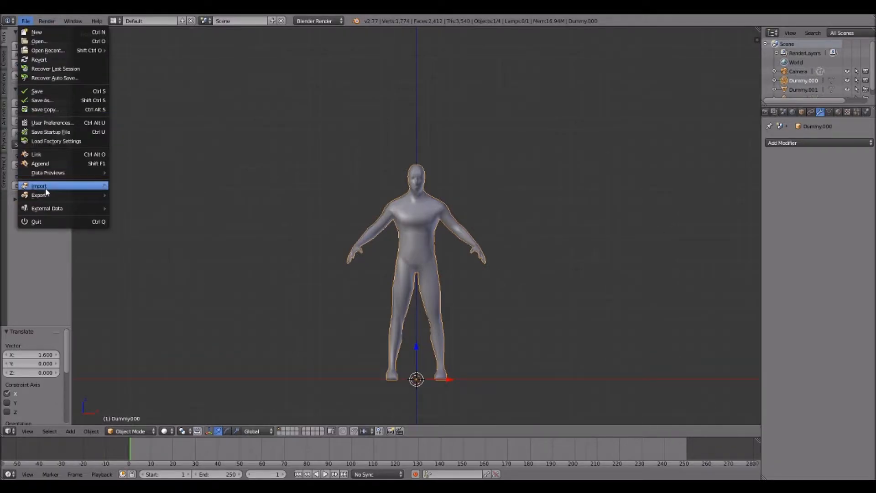
mouse_move(45, 195)
click(150, 234)
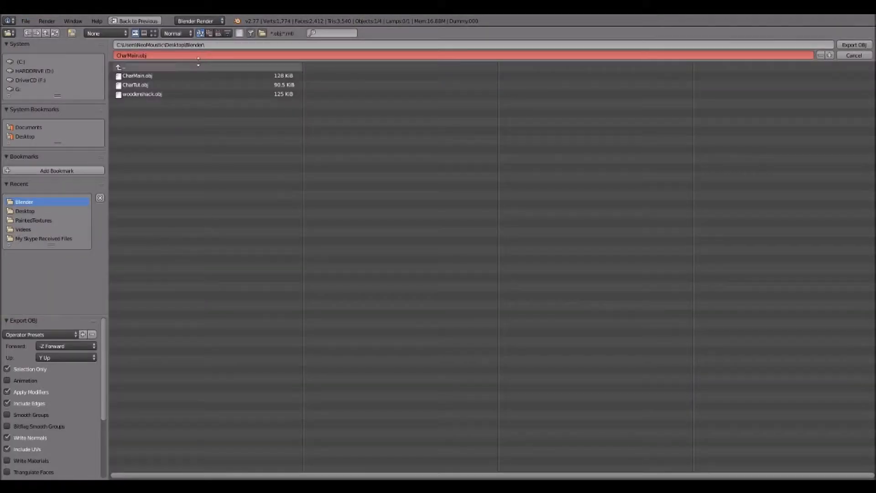
click(839, 45)
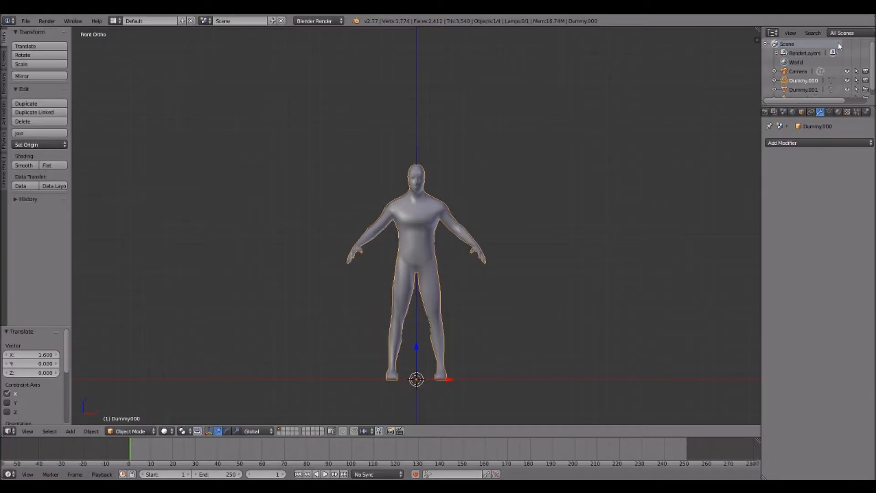
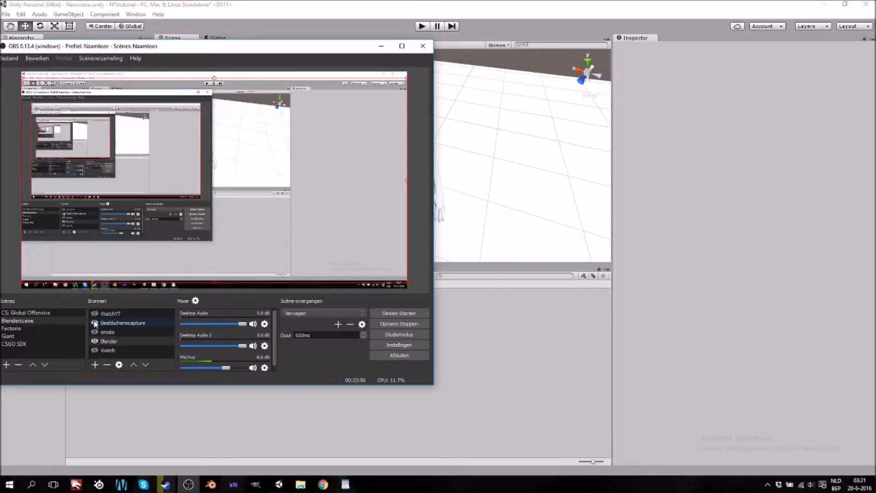
Enable Generate Colliders in the import settings of the CharMain 1 model in Unity and apply the change
click(492, 358)
click(125, 310)
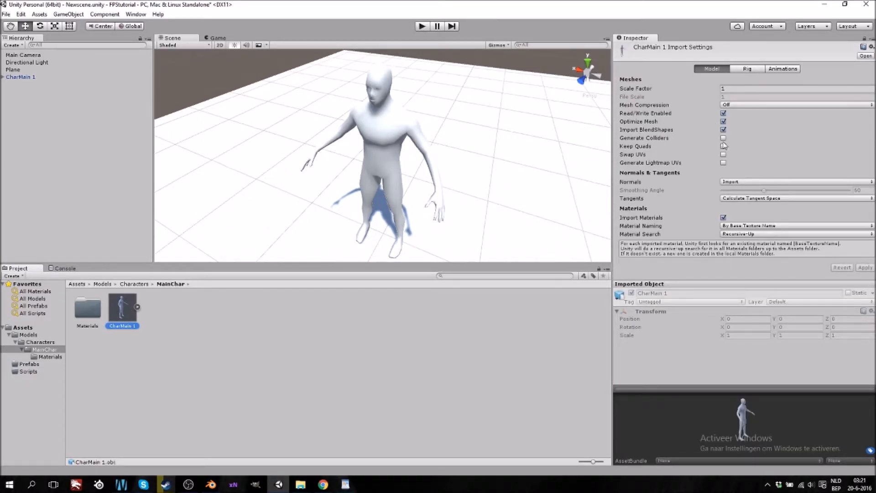
click(723, 138)
click(867, 269)
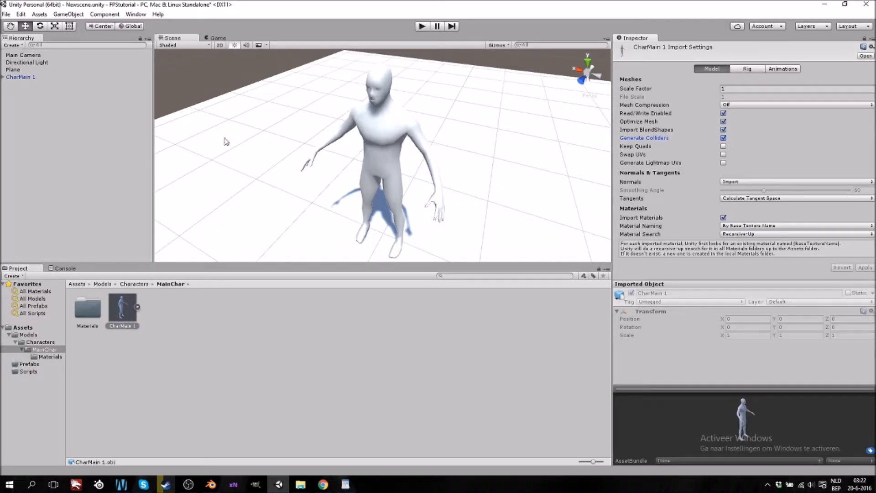
Disable Generate Colliders in the import settings of the CharMain 1 model and apply the change
double_click(24, 78)
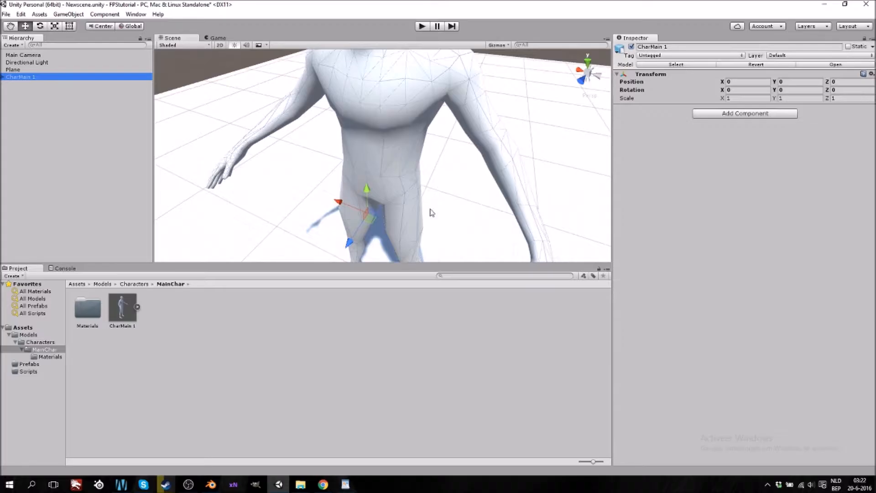
scroll(482, 128, down, 5)
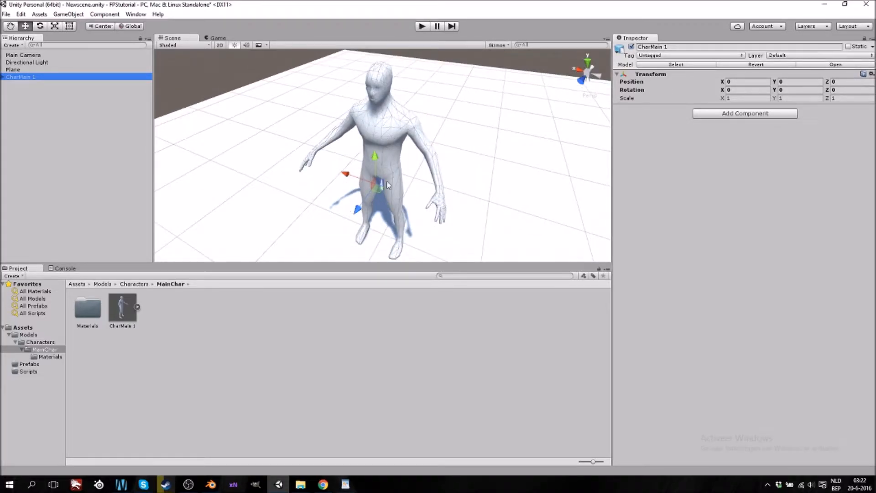
click(122, 308)
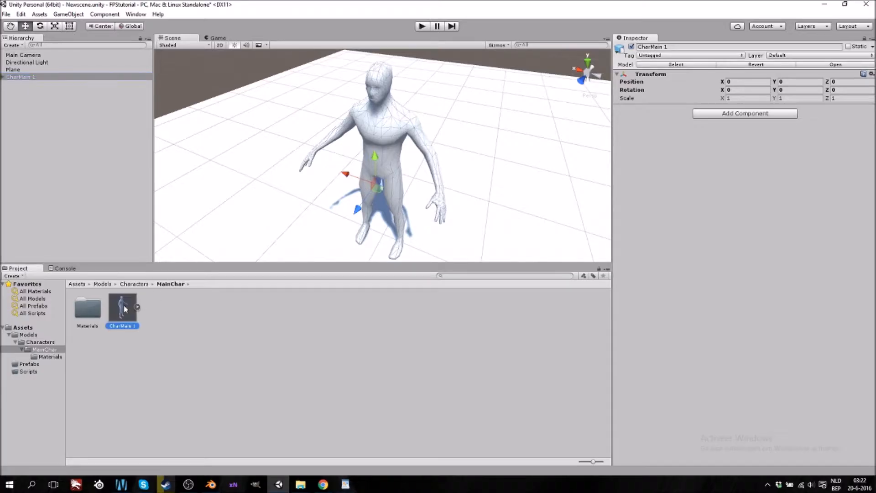
click(723, 138)
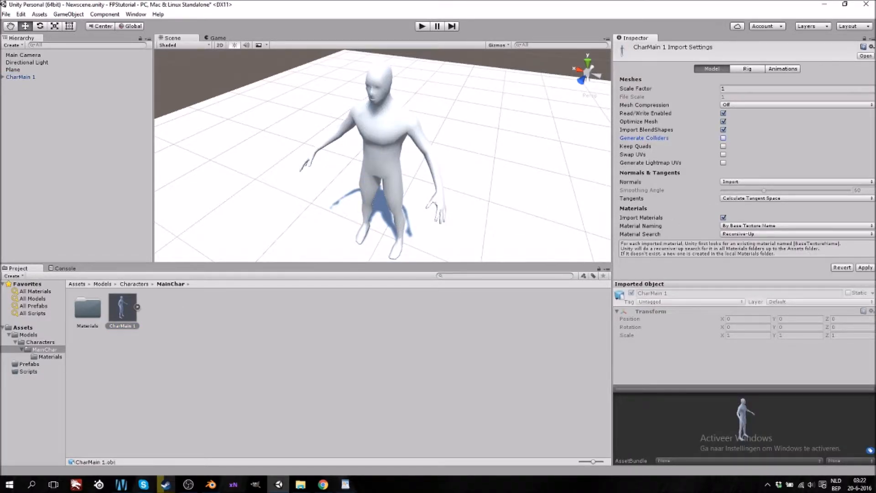
click(865, 267)
Switch to Blender, move the duplicated dummy -1.7 along the X axis and select the original dummy at the origin
mouse_move(284, 487)
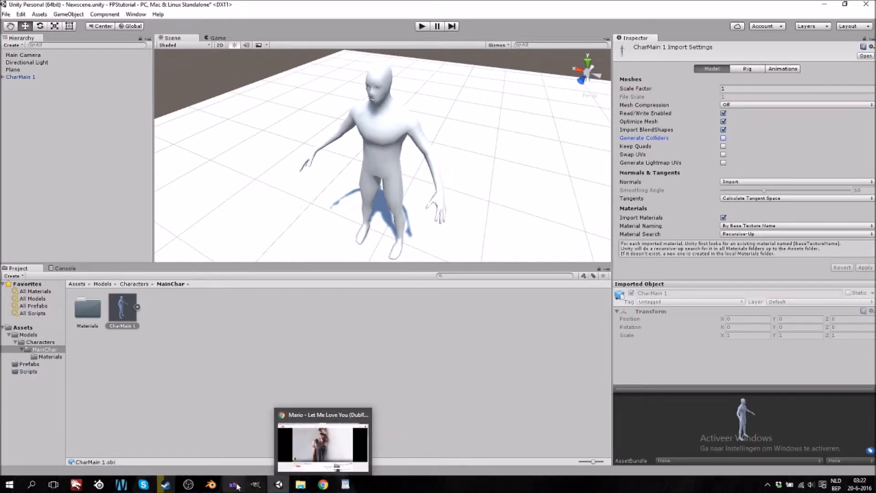
click(211, 485)
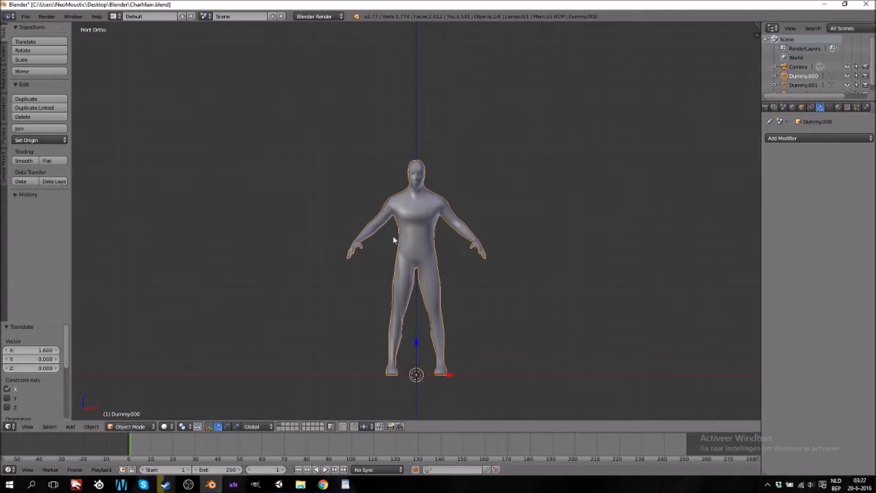
drag(452, 375, 246, 375)
right_click(431, 225)
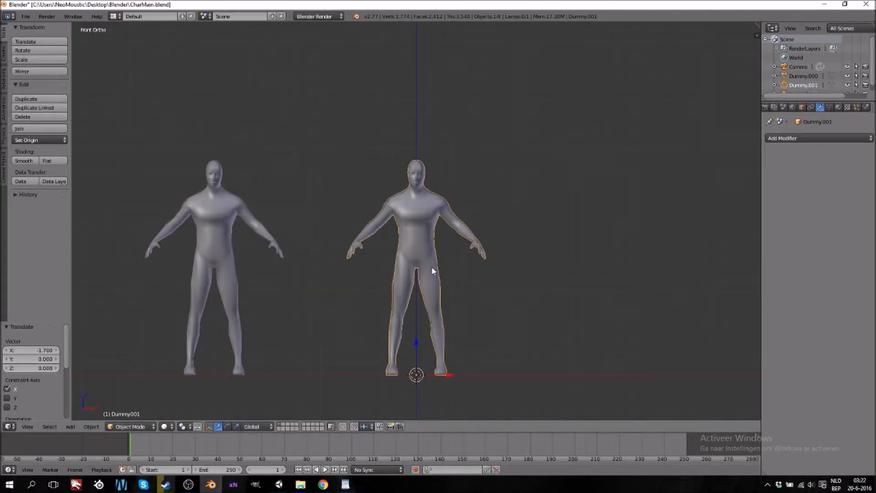
key(Tab)
scroll(428, 273, up, 3)
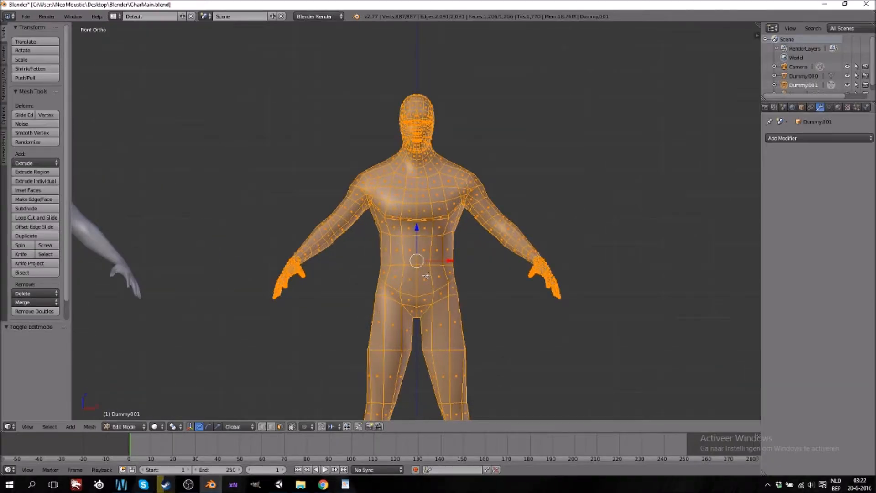
key(Tab)
scroll(426, 276, down, 3)
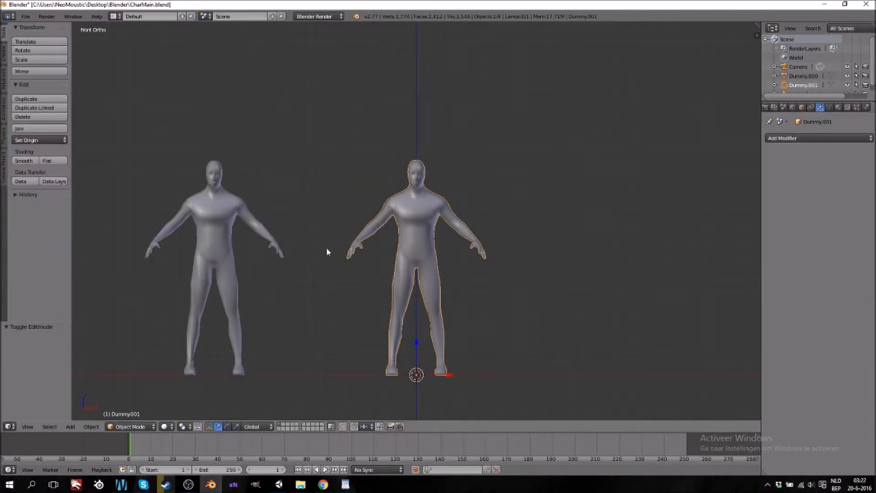
click(188, 485)
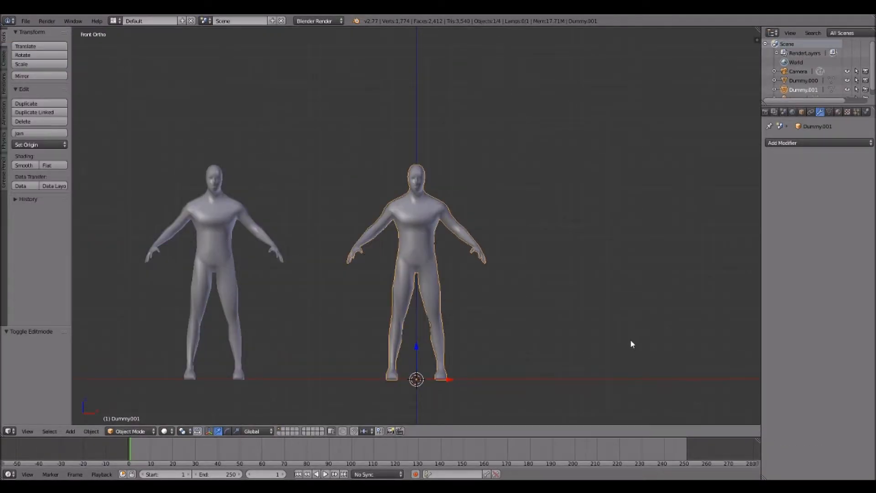
Put the original dummy into Sculpt Mode and choose the Clay Strips brush
scroll(449, 311, up, 3)
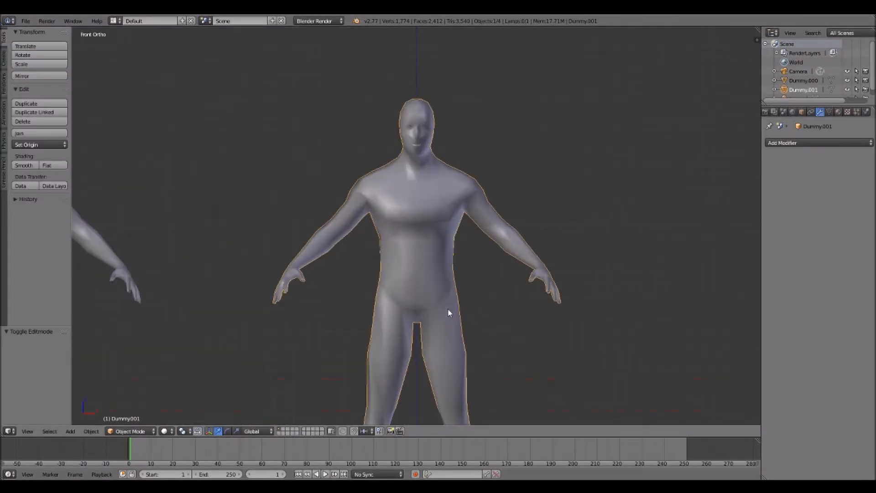
shift+scroll(456, 300, down, 5)
shift+scroll(461, 300, up, 6)
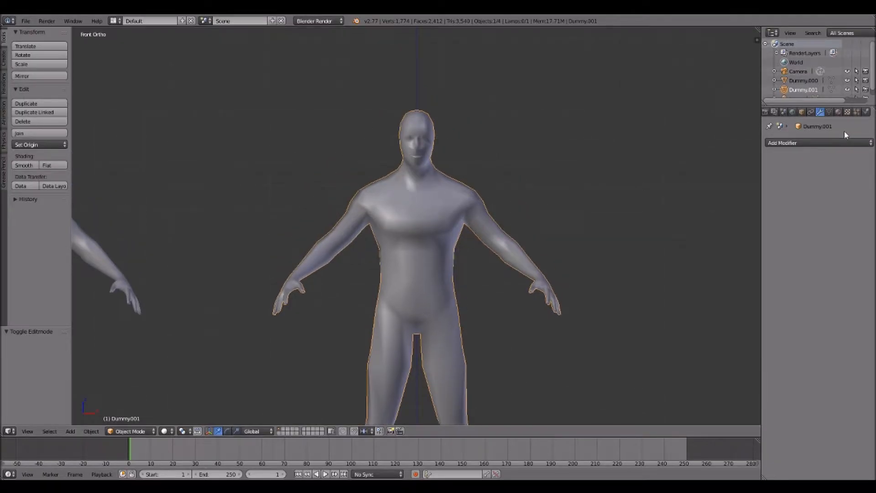
click(136, 431)
click(132, 400)
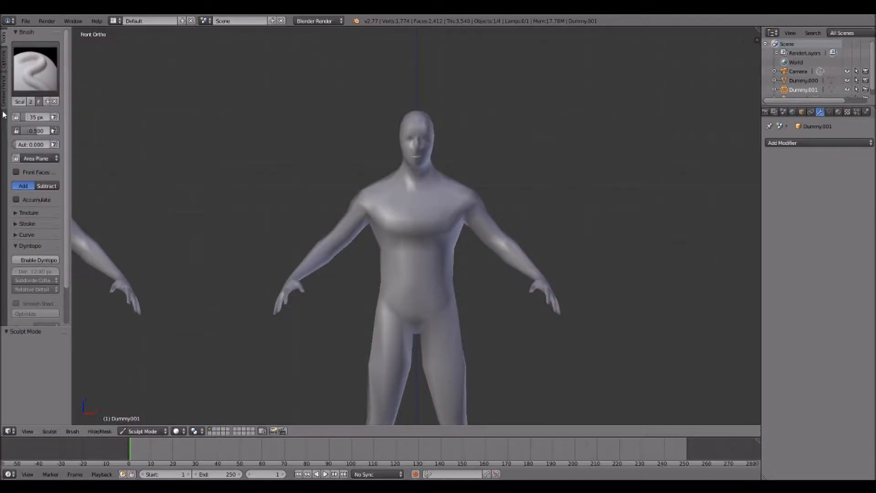
click(35, 68)
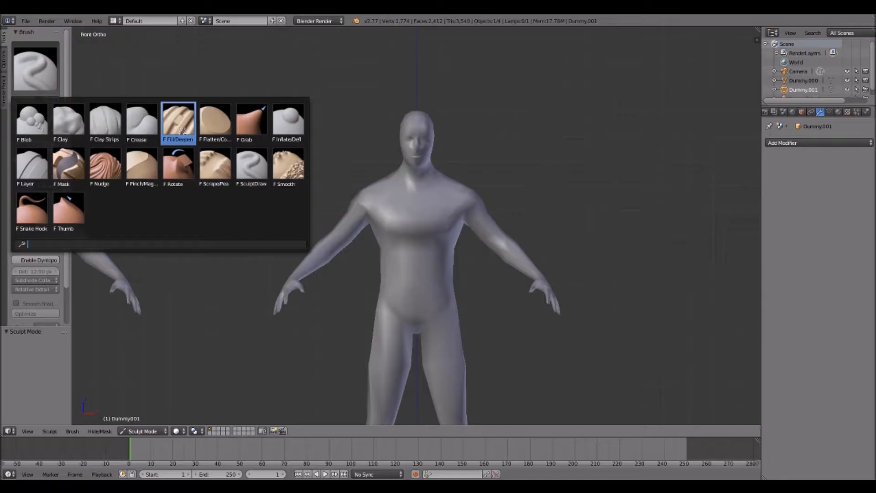
click(111, 133)
Enable Dyntopo for the dummy with a detail size of 8 px and Smooth Shading on
click(40, 294)
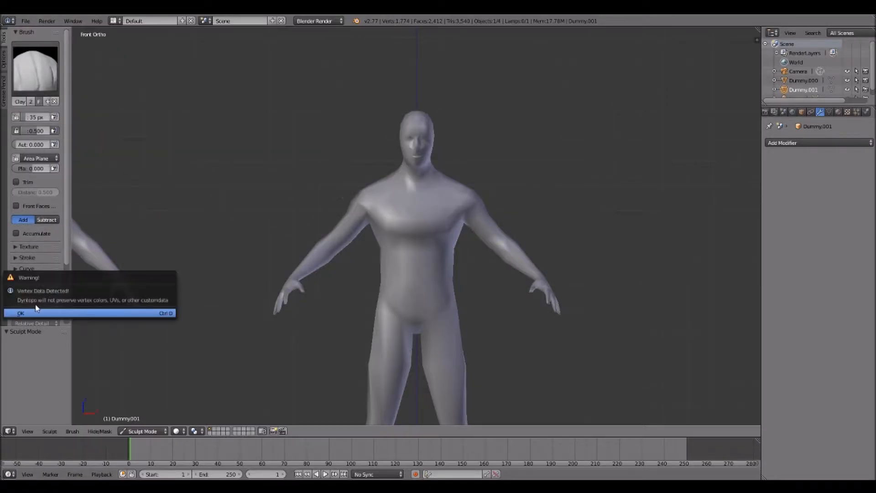
click(39, 314)
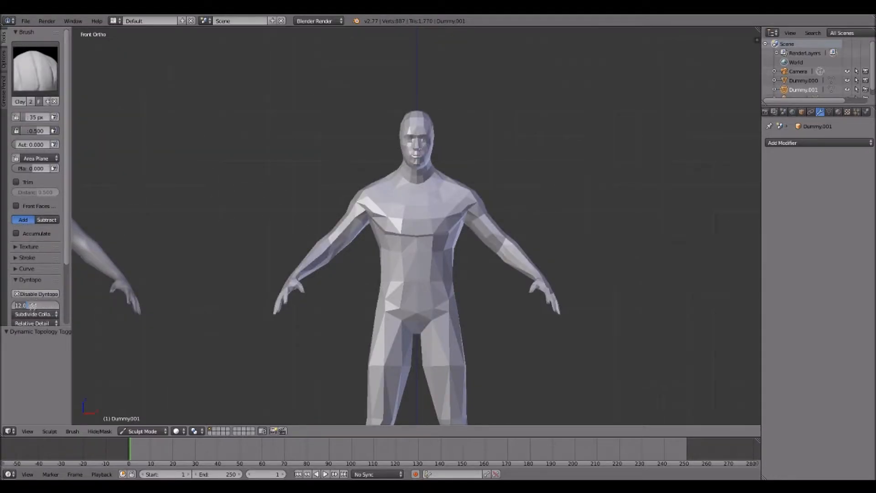
text(8)
key(Return)
scroll(18, 273, down, 4)
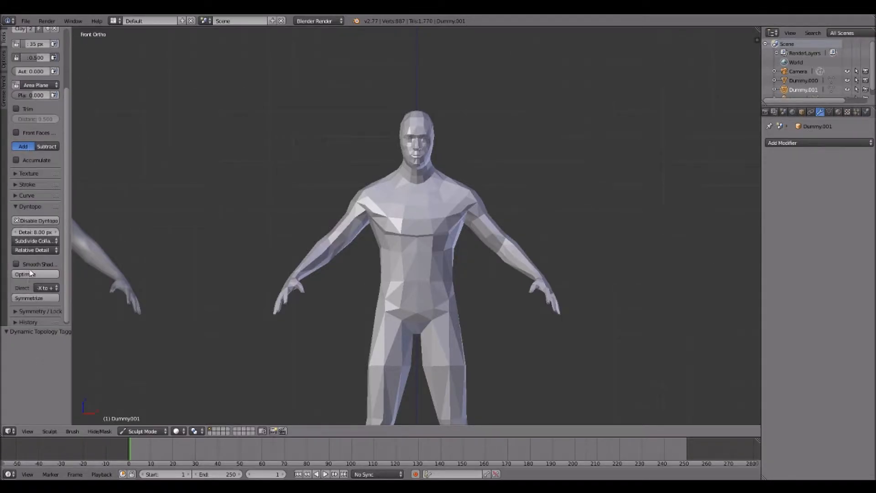
click(16, 264)
scroll(475, 260, up, 3)
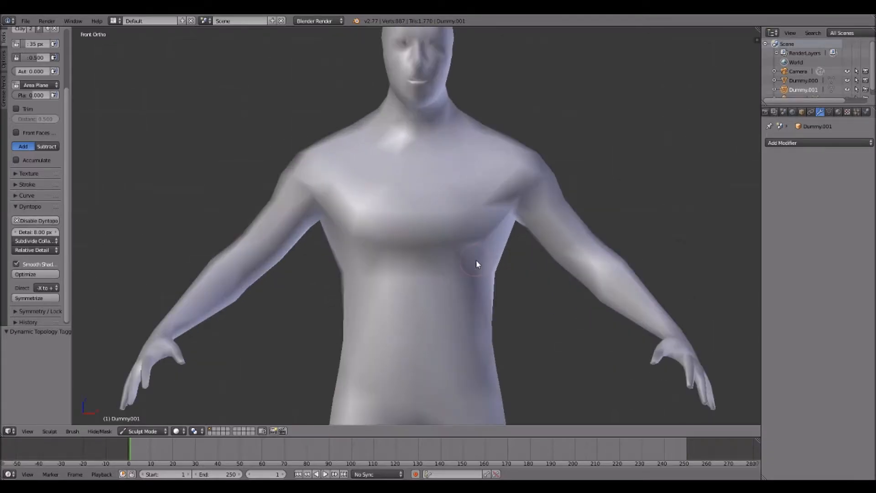
middle_drag(471, 271, 474, 294)
Leave Sculpt Mode and triangulate all faces of the dummy's mesh in Edit Mode
click(142, 431)
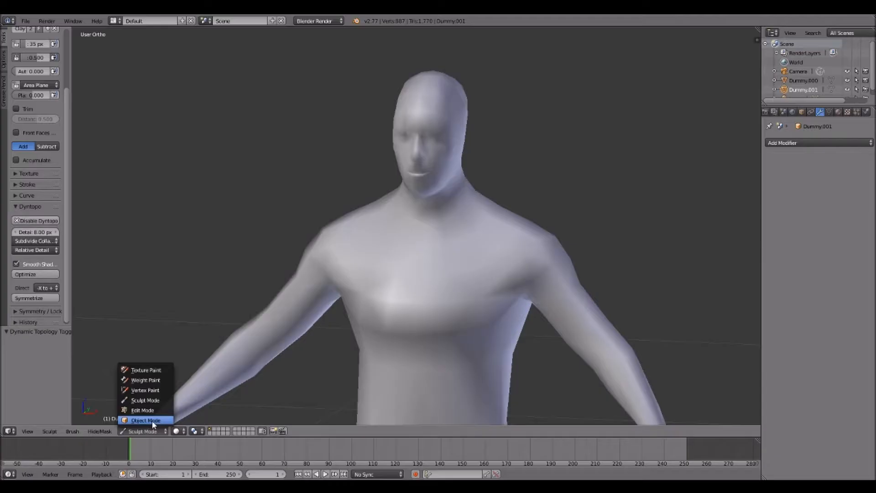
click(152, 417)
scroll(445, 271, down, 3)
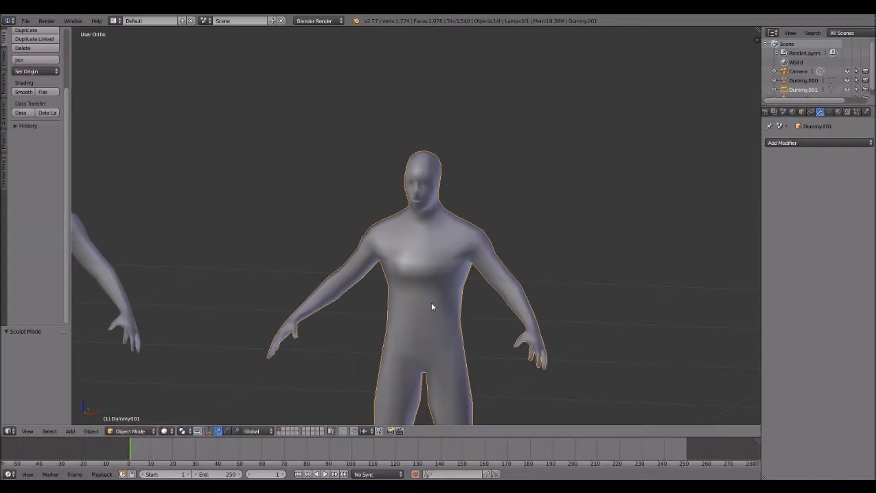
key(Tab)
key(a)
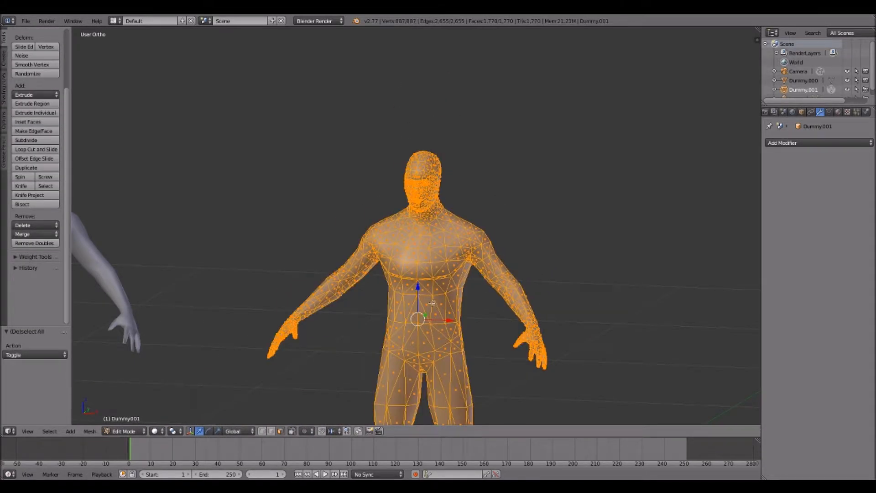
key(space)
text(trian)
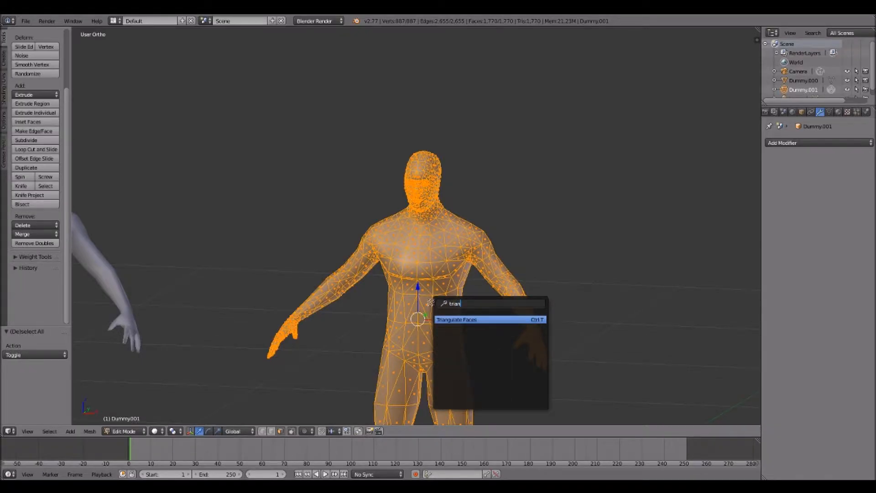
key(Return)
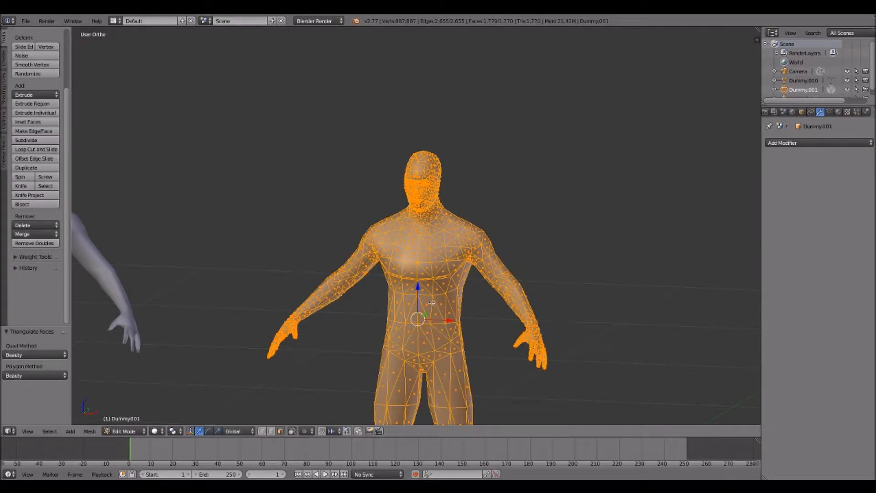
Return the triangulated dummy to Sculpt Mode in front view and enable Dyntopo again
key(Tab)
middle_drag(411, 298, 433, 297)
key(KP_1)
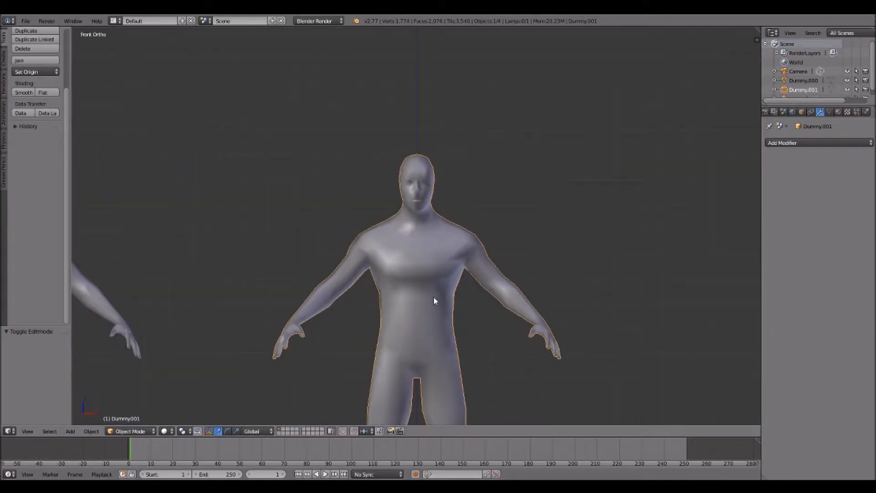
scroll(434, 297, up, 3)
click(138, 431)
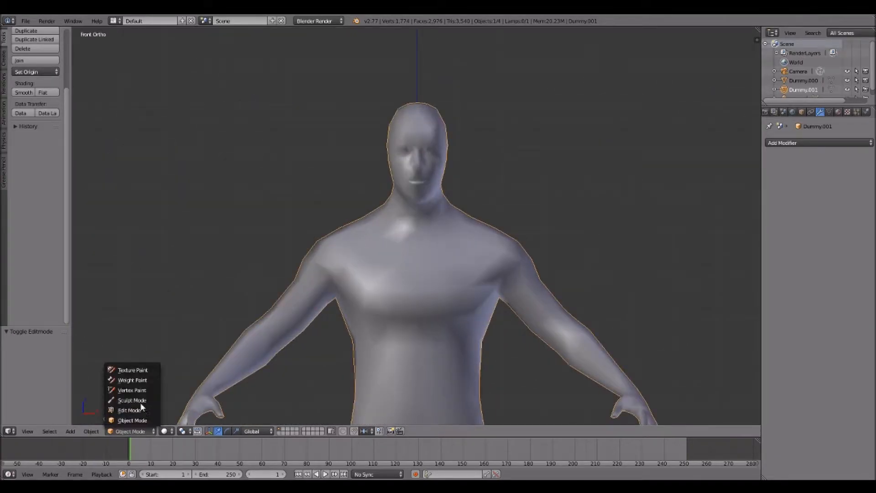
click(141, 402)
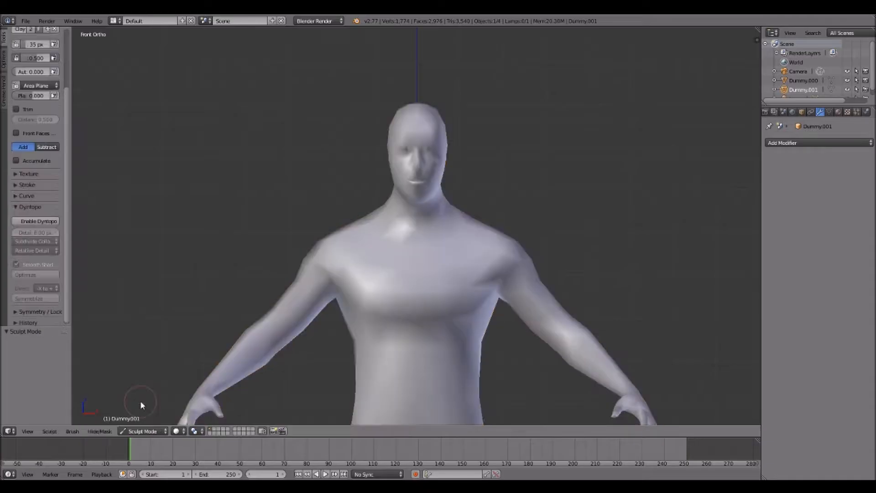
click(35, 221)
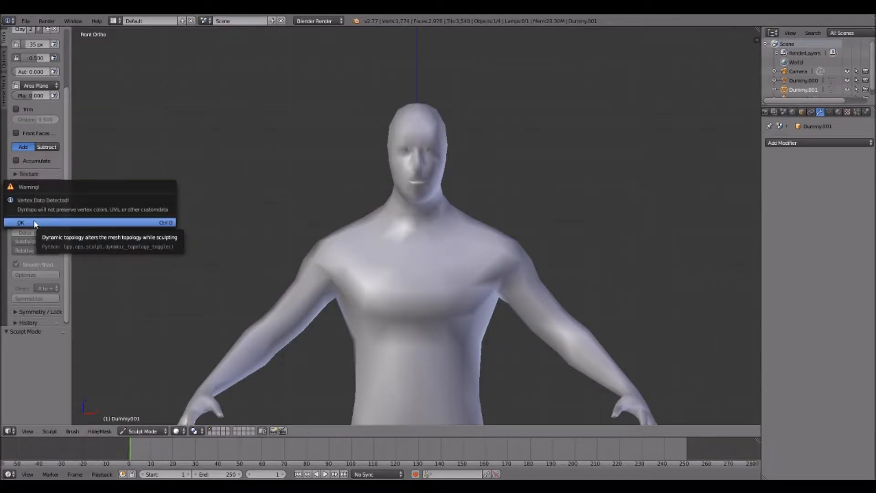
click(35, 222)
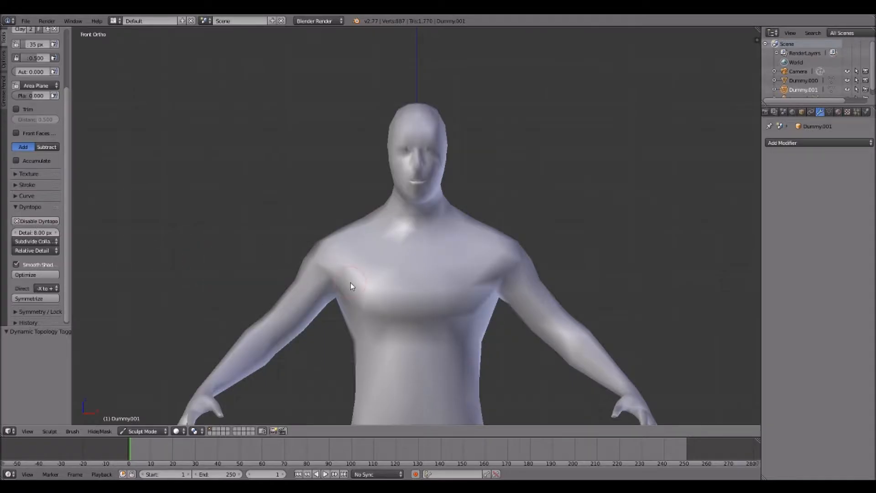
Examine the triangle layout of the dummy's head, chest and torso in Edit Mode
scroll(351, 283, down, 2)
scroll(428, 303, up, 3)
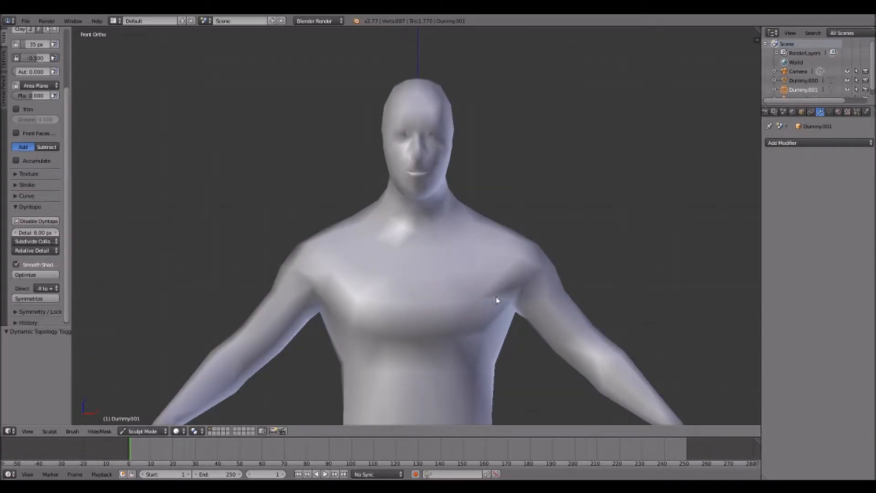
key(Tab)
shift+scroll(510, 349, down, 20)
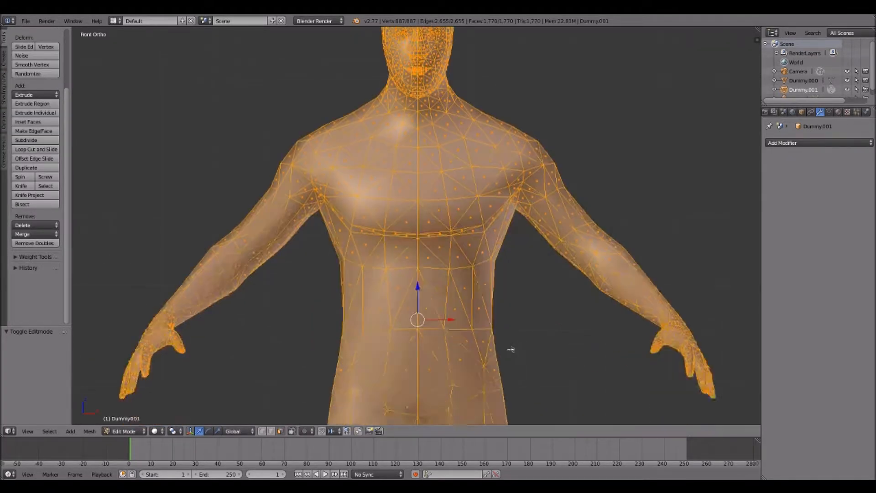
shift+scroll(513, 345, up, 14)
shift+scroll(513, 345, up, 5)
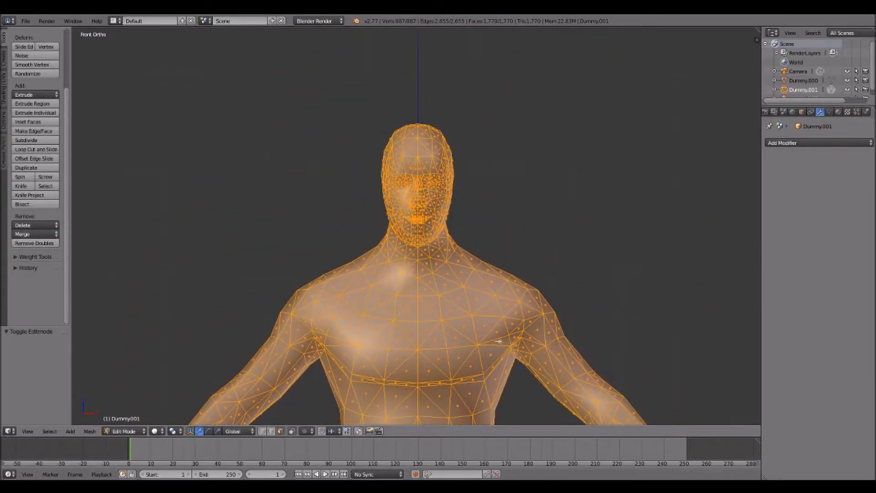
key(Tab)
Reactivate Dyntopo on the dummy in Sculpt Mode and look over its body from an angle
shift+scroll(474, 343, down, 5)
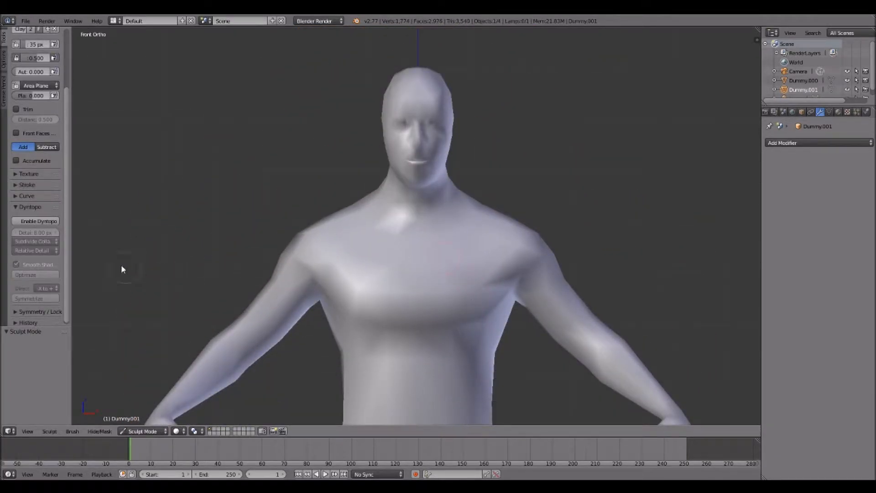
click(30, 222)
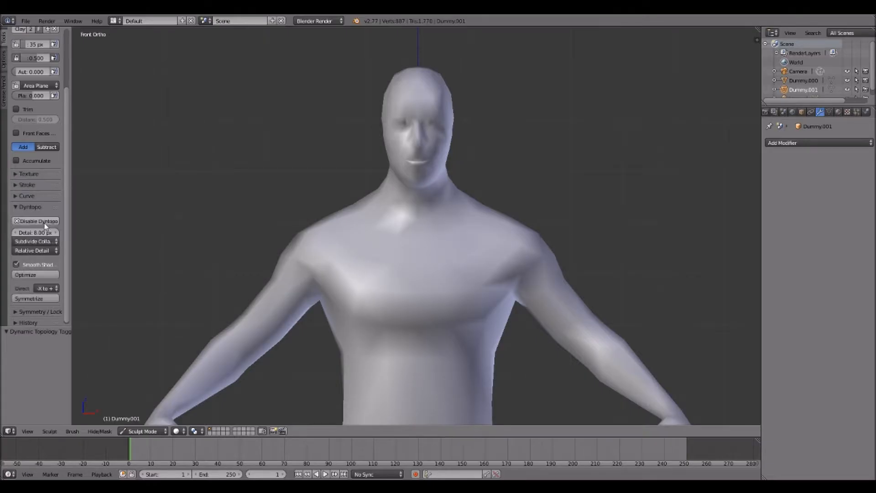
mouse_move(512, 268)
middle_down()
mouse_move(569, 256)
mouse_move(429, 254)
mouse_move(481, 286)
mouse_move(358, 283)
mouse_move(495, 251)
mouse_move(436, 251)
middle_up()
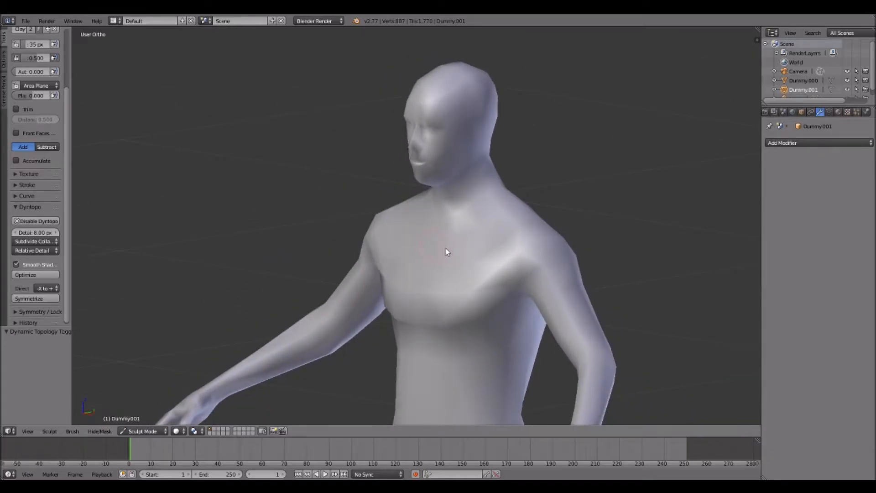
shift+scroll(450, 253, down, 8)
shift+scroll(458, 264, down, 2)
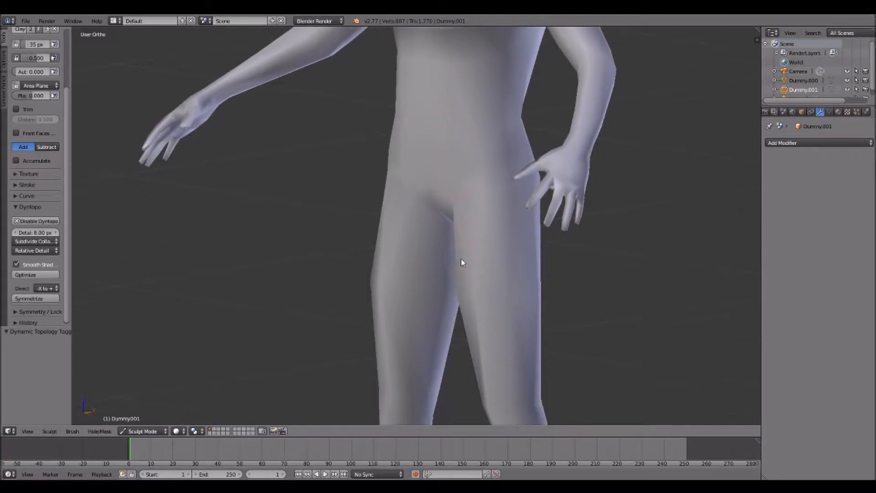
Face the dummy's upper body in front view and set the Dyntopo detail size to 4 px
shift+scroll(461, 256, up, 6)
shift+scroll(464, 265, up, 9)
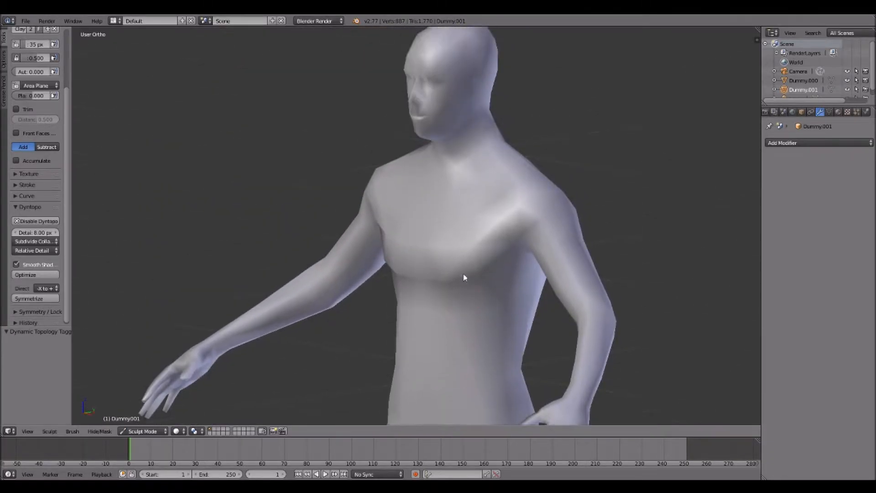
middle_drag(434, 248, 472, 251)
key(KP_1)
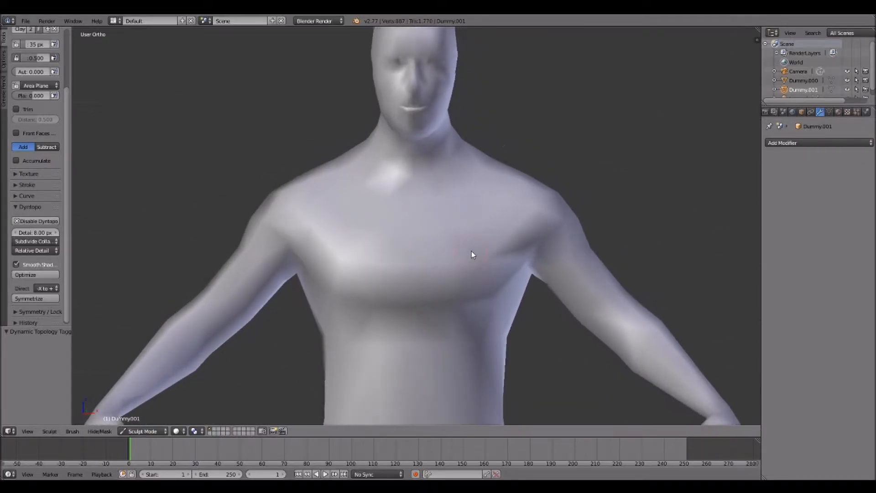
shift+scroll(472, 253, up, 3)
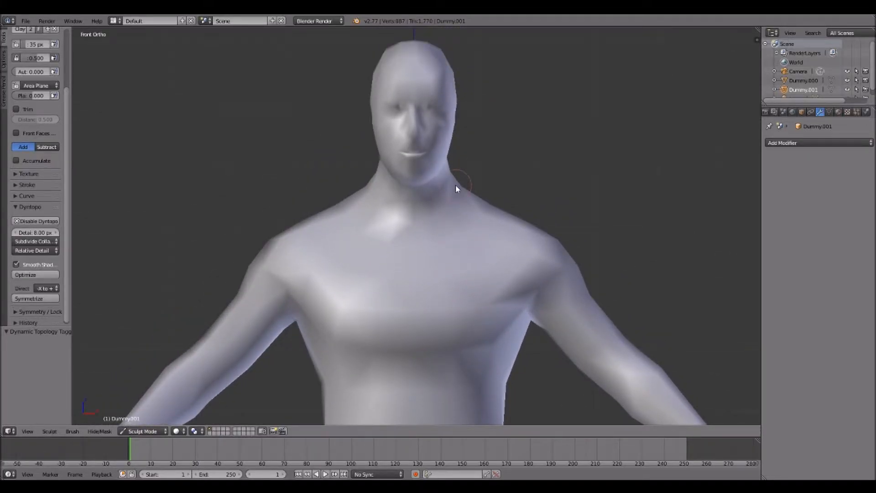
shift+scroll(467, 258, up, 2)
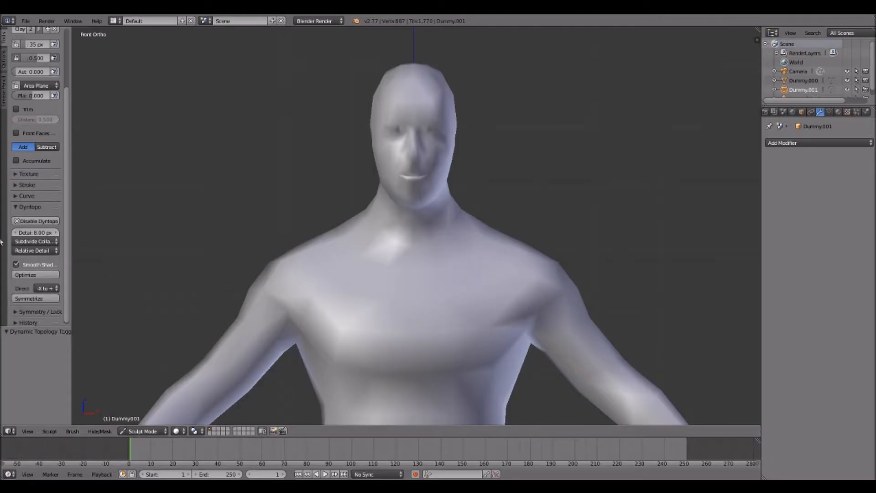
click(29, 233)
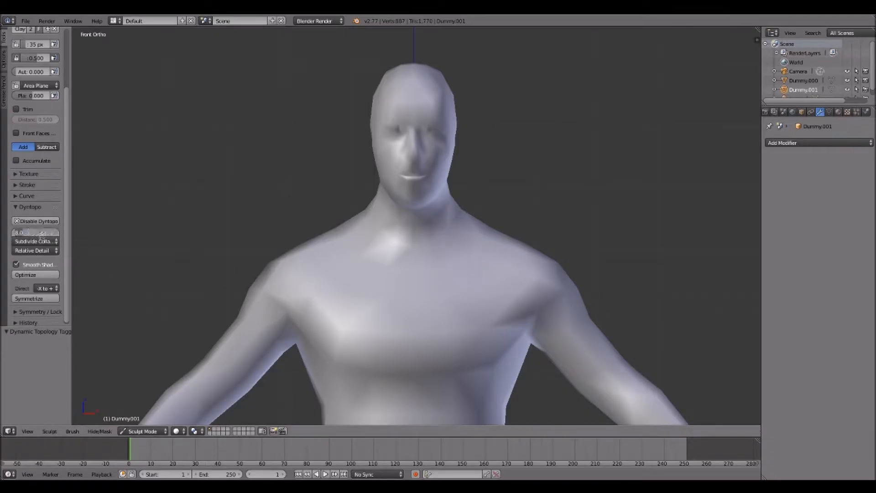
text(4)
key(Return)
scroll(34, 138, up, 4)
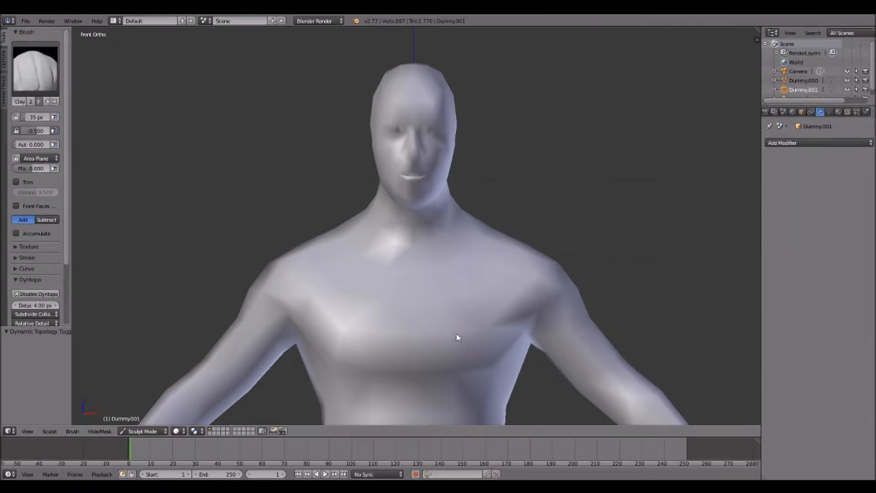
Try sculpting a raised band along the side of the dummy's neck with the Clay brush at 35 px
scroll(457, 320, up, 3)
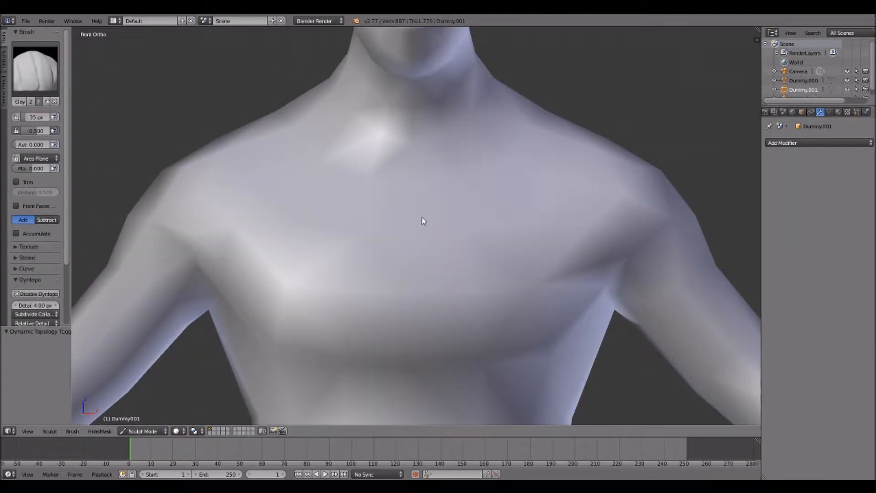
shift+middle_drag(514, 112, 515, 169)
middle_drag(569, 121, 530, 258)
key(KP_3)
mouse_move(563, 245)
mouse_down()
mouse_move(535, 259)
mouse_move(557, 242)
mouse_up()
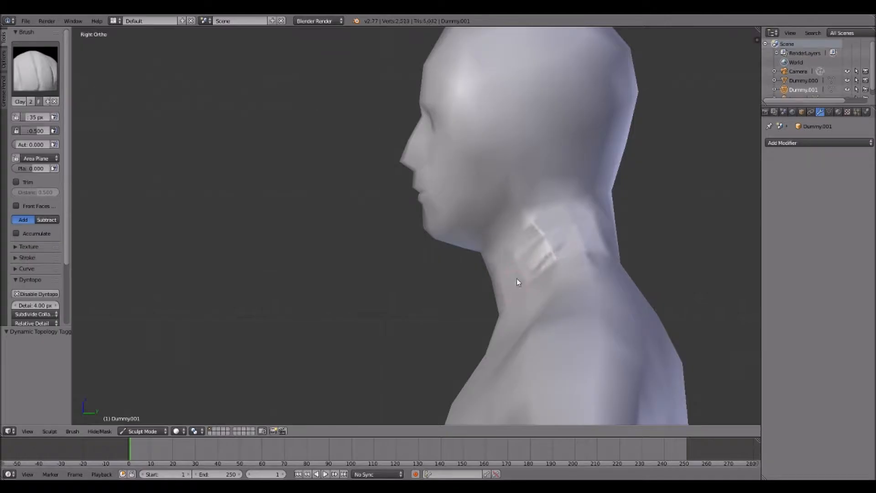
middle_drag(513, 293, 581, 276)
mouse_move(581, 276)
mouse_down()
mouse_move(477, 303)
mouse_move(475, 321)
mouse_move(452, 323)
mouse_move(471, 297)
mouse_move(512, 288)
mouse_up()
Try continuing the sculpted collar around the back of the neck to the throat
mouse_move(615, 221)
middle_down()
mouse_move(553, 241)
mouse_move(552, 270)
middle_up()
drag(552, 269, 606, 240)
middle_drag(606, 240, 583, 264)
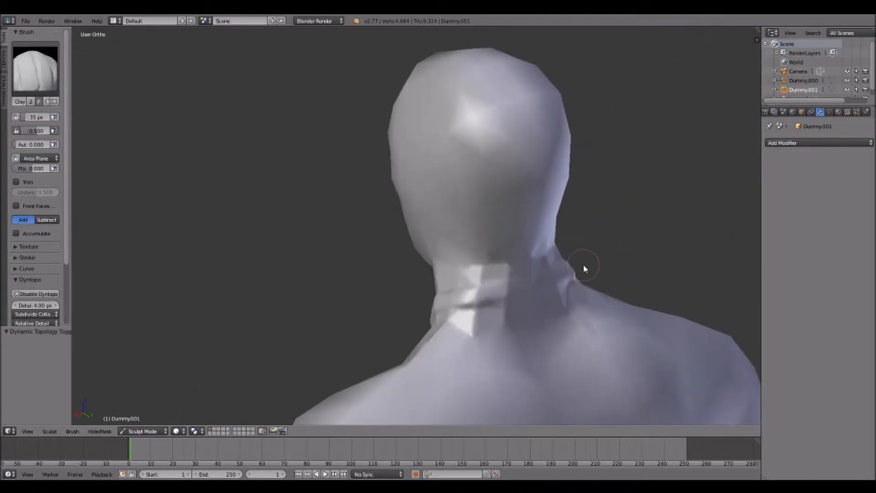
drag(583, 264, 588, 255)
drag(535, 259, 520, 261)
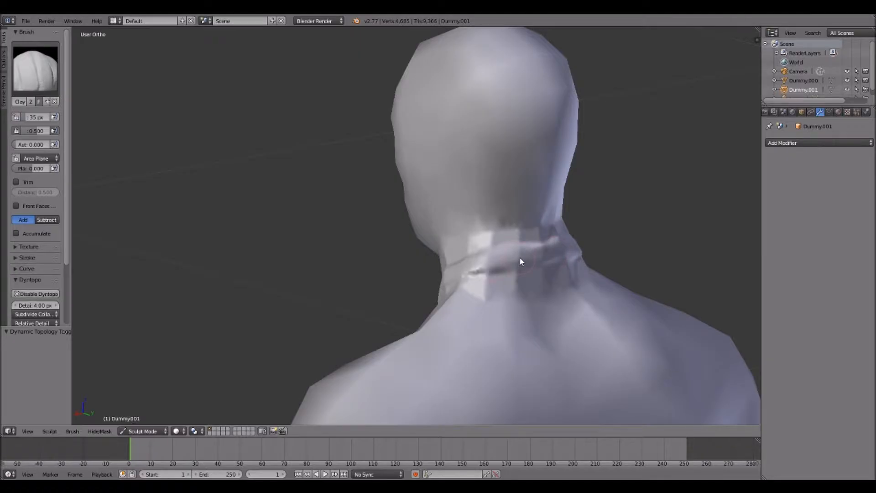
mouse_move(467, 276)
middle_down()
mouse_move(567, 243)
mouse_move(581, 250)
mouse_move(519, 251)
mouse_move(521, 280)
mouse_move(395, 276)
middle_up()
mouse_move(549, 288)
middle_down()
mouse_move(544, 270)
mouse_move(566, 286)
mouse_move(561, 278)
middle_up()
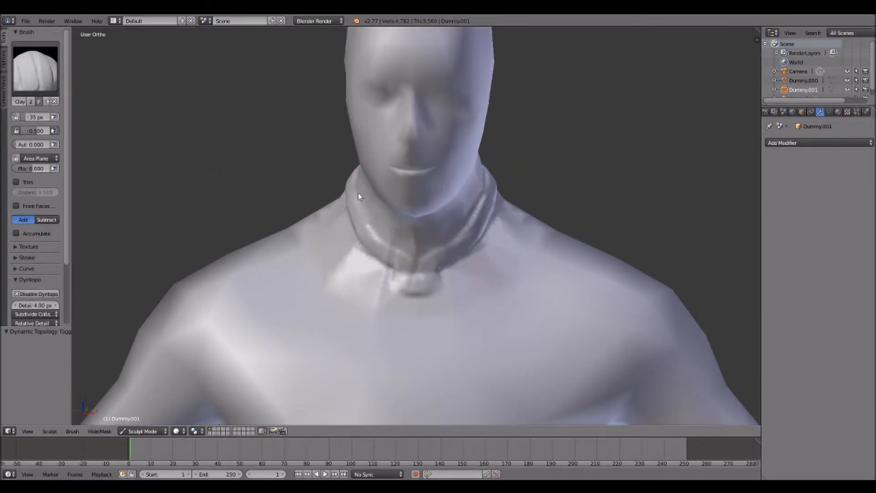
Look over the dummy's torso, hips and hand, and examine the collar around the neck
shift+scroll(487, 297, down, 20)
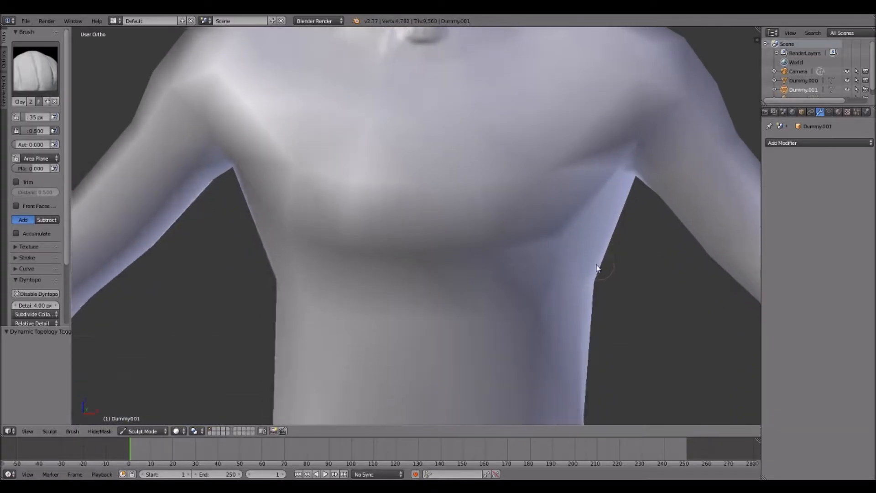
middle_drag(598, 263, 543, 267)
shift+scroll(642, 314, down, 20)
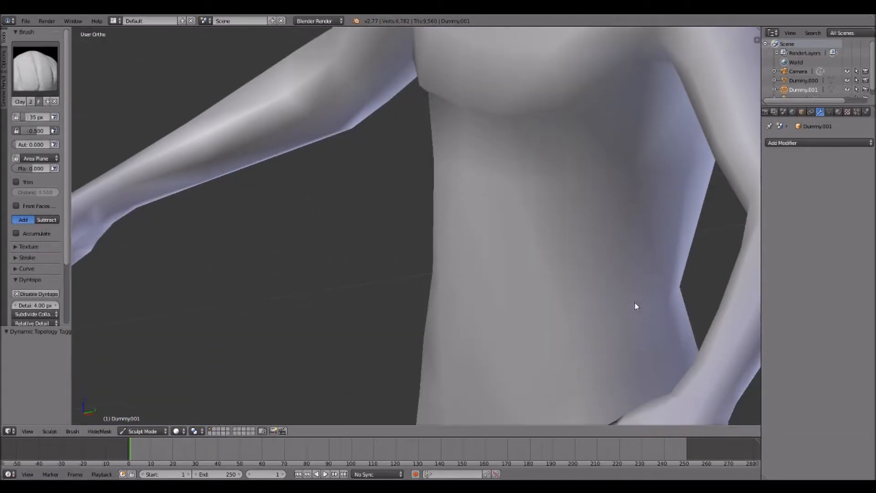
shift+scroll(568, 307, down, 10)
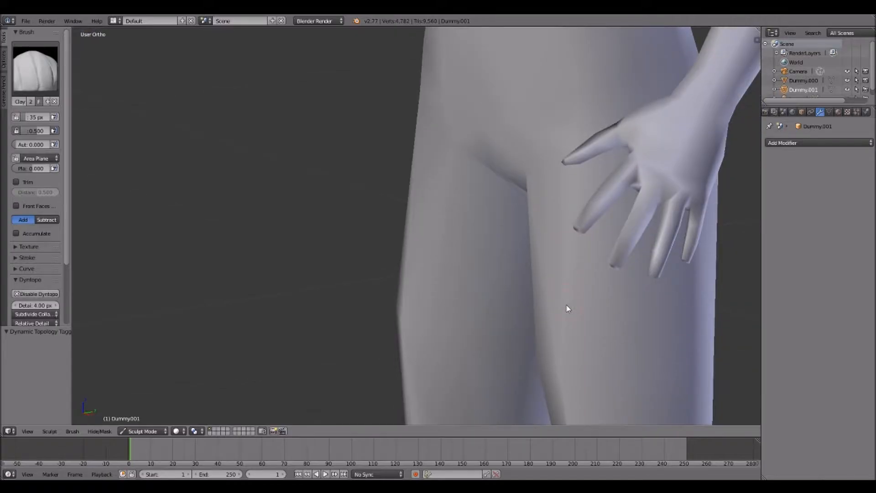
shift+scroll(568, 303, up, 16)
shift+scroll(557, 130, up, 16)
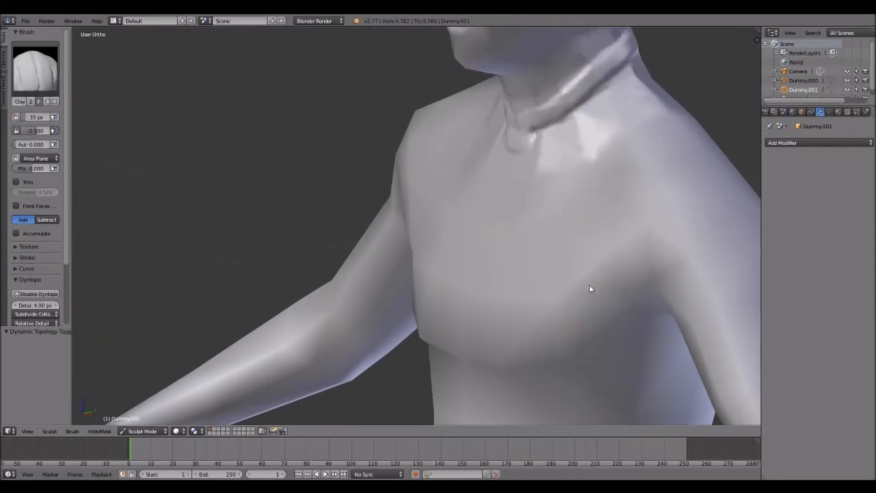
middle_drag(494, 247, 564, 224)
shift+scroll(501, 239, up, 10)
shift+scroll(488, 274, down, 3)
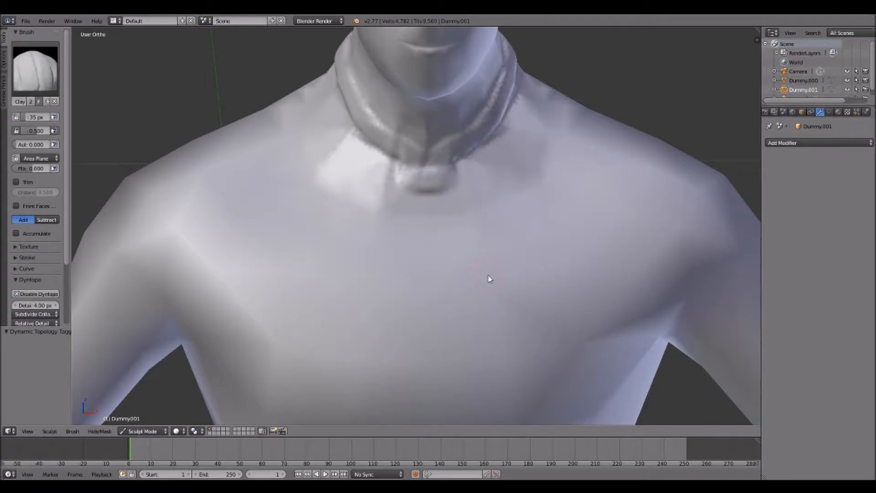
shift+scroll(413, 319, up, 5)
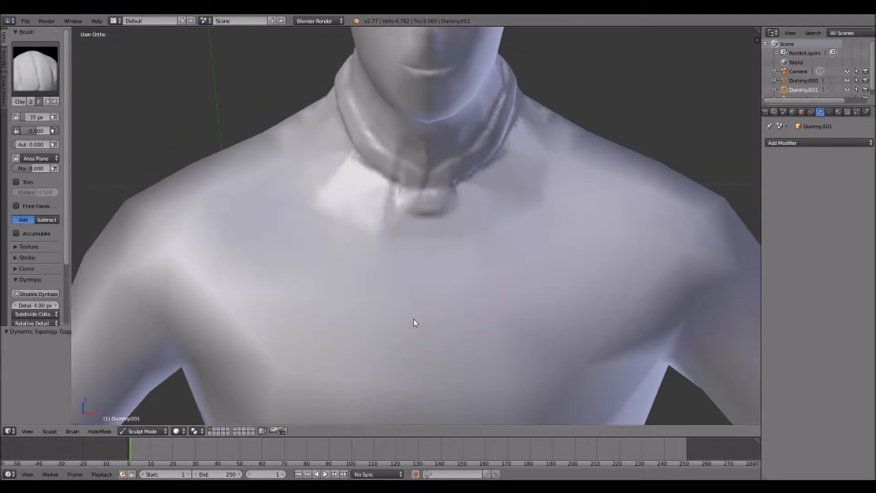
shift+scroll(414, 319, up, 3)
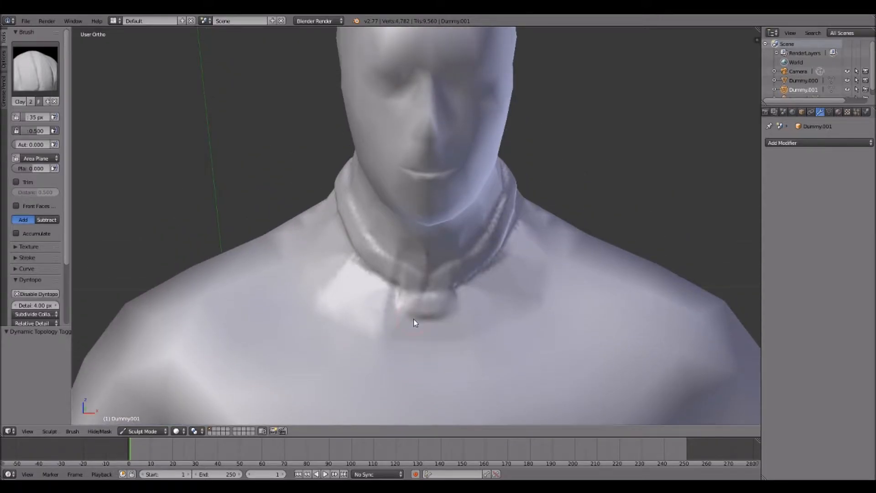
Undo all the collar strokes sculpted around the dummy's neck
key(ctrl+z)
key(ctrl+z)
key(ctrl+z)
key(ctrl+z)
key(ctrl+z)
key(ctrl+z)
key(ctrl+z)
key(ctrl+z)
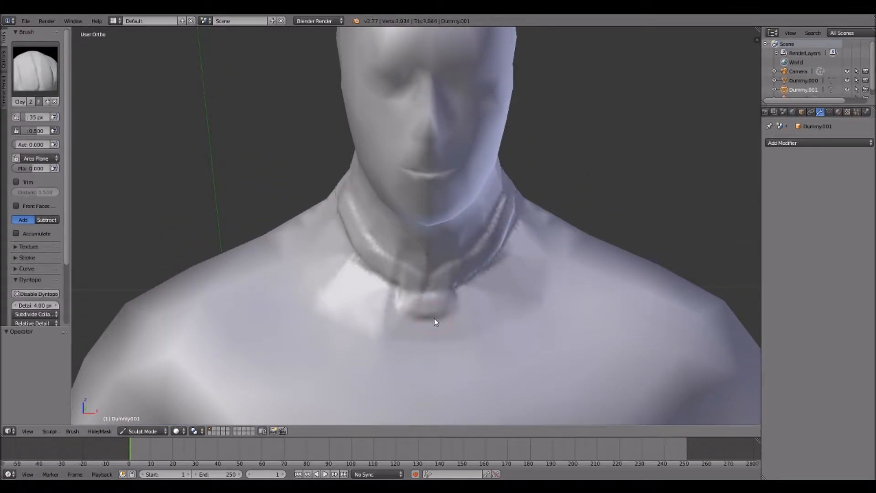
key(ctrl+z)
key(ctrl+z)
key(ctrl+z)
key(ctrl+z)
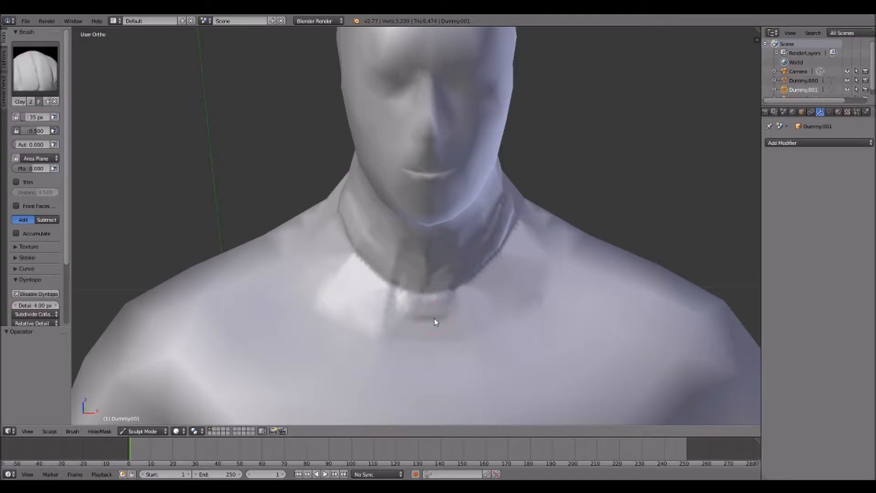
key(ctrl+z)
key(ctrl+z)
key(ctrl+z)
key(ctrl+z)
key(ctrl+z)
key(ctrl+z)
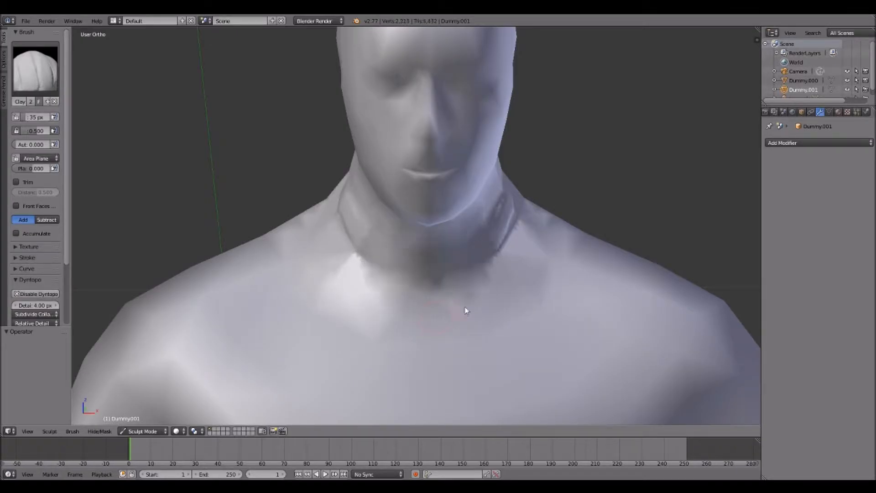
middle_drag(591, 248, 514, 254)
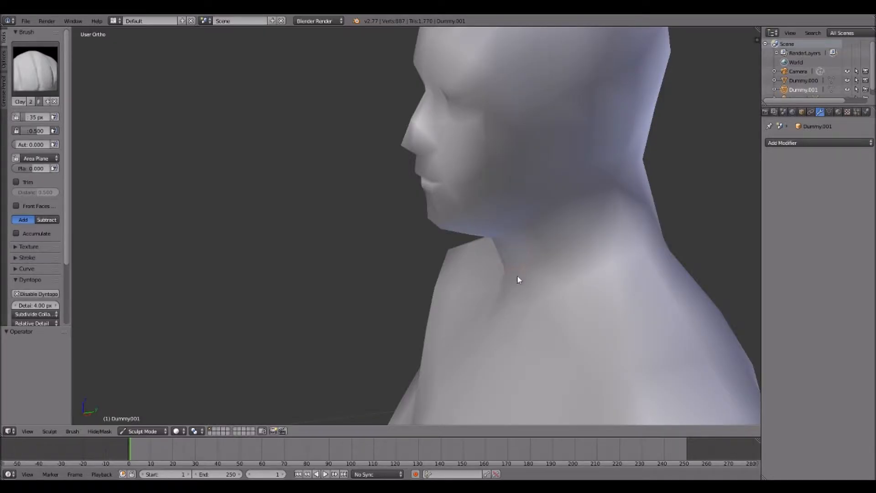
Add dense dynamic detail over the dummy's head, neck and legs with the Clay brush at 99 px and strength 0.282
middle_drag(522, 290, 506, 305)
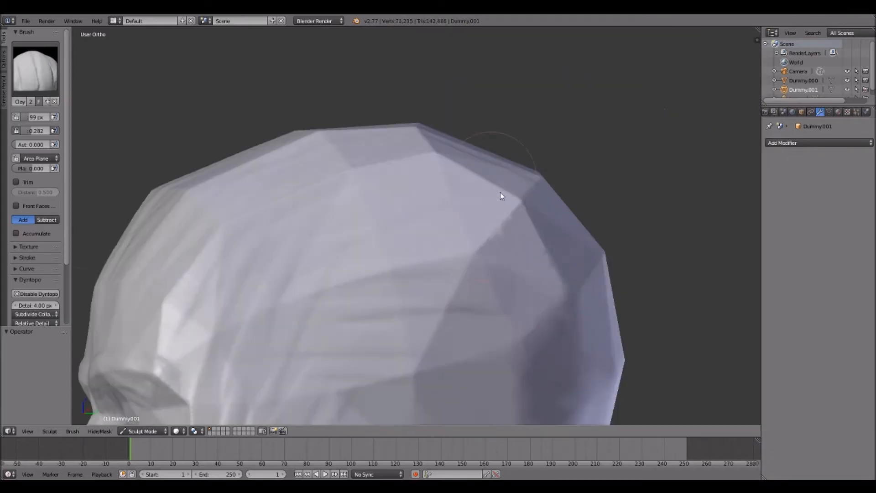
middle_drag(501, 194, 403, 180)
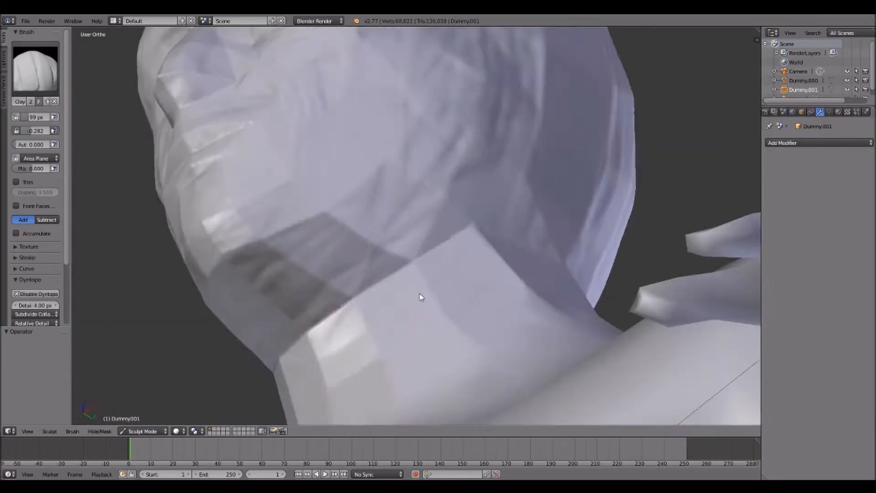
middle_drag(418, 297, 484, 278)
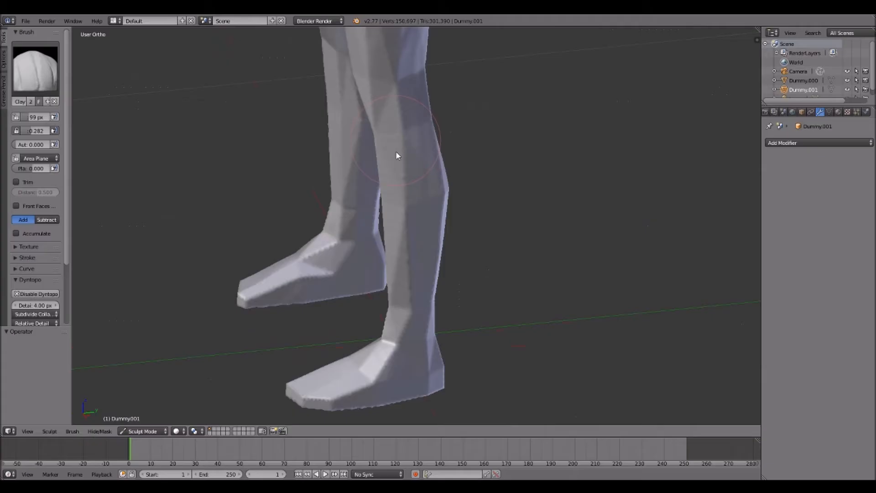
middle_drag(396, 151, 347, 147)
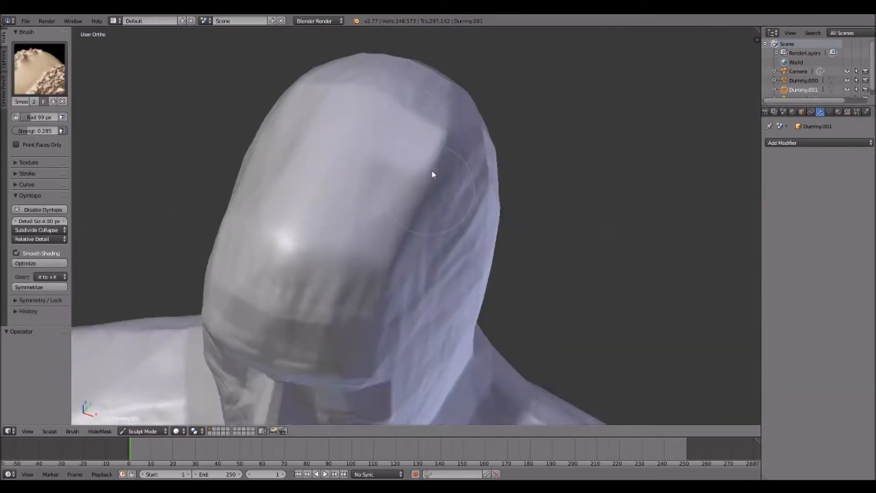
Soften the faceted surface of the dummy's head and body with the Smooth brush at 99 px and strength 0.285
middle_drag(432, 175, 292, 267)
scroll(391, 306, up, 4)
mouse_move(391, 306)
middle_down()
mouse_move(489, 127)
mouse_move(475, 280)
mouse_move(338, 174)
mouse_move(607, 151)
middle_up()
scroll(387, 276, down, 5)
scroll(387, 276, up, 8)
mouse_move(387, 276)
middle_down()
mouse_move(193, 237)
mouse_move(513, 248)
mouse_move(475, 73)
middle_up()
scroll(512, 248, down, 3)
mouse_move(300, 262)
middle_down()
mouse_move(492, 332)
mouse_move(492, 262)
mouse_move(390, 416)
mouse_move(440, 309)
middle_up()
Leave Sculpt Mode, select Dummy.000 and move it -3 units along the X axis
click(143, 431)
right_click(434, 221)
key(KP_1)
drag(593, 381, 507, 381)
scroll(375, 269, down, 10)
scroll(375, 270, up, 12)
middle_drag(375, 270, 401, 223)
key(KP_1)
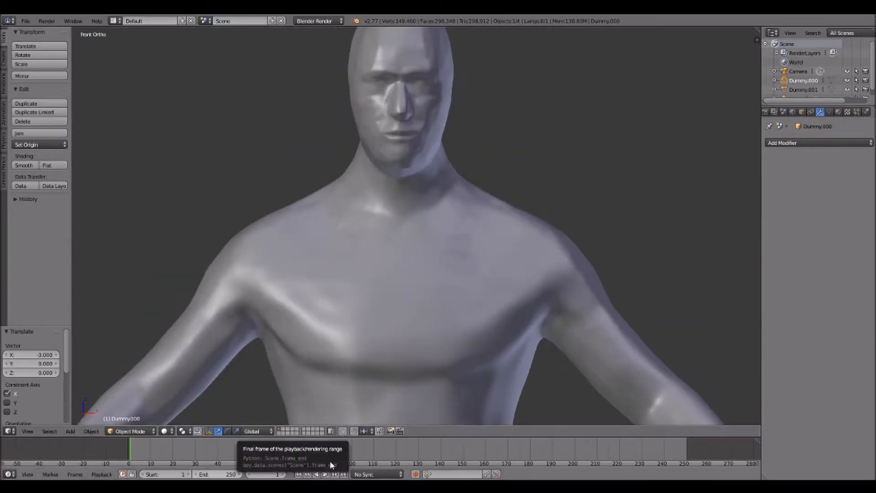
Put Dummy.001 in Sculpt Mode with Dyntopo enabled and bring its face into close view
click(143, 431)
click(143, 401)
click(35, 294)
scroll(497, 296, up, 4)
middle_drag(496, 295, 358, 196)
scroll(358, 196, down, 10)
right_click(435, 349)
click(36, 218)
scroll(434, 274, up, 10)
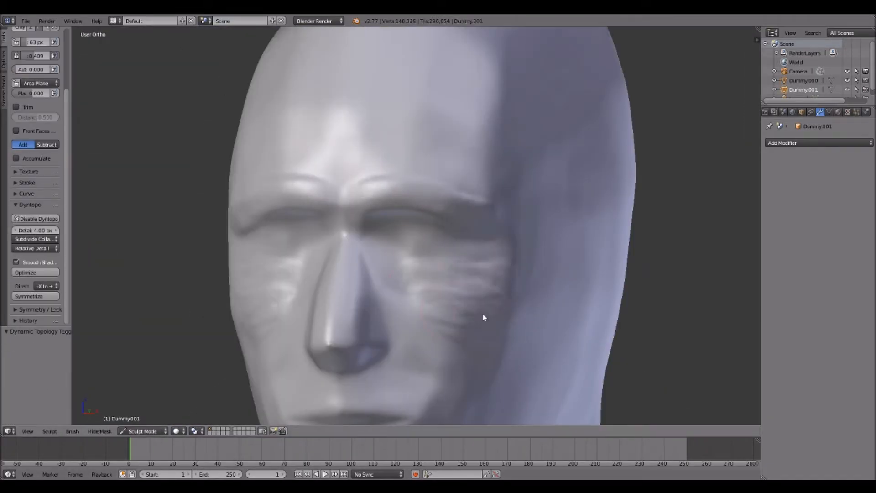
Build up the brow, nose and cheeks of the dummy's face with the Clay brush at 63 px and strength 0.409
middle_drag(487, 283, 392, 247)
drag(310, 274, 335, 246)
middle_drag(335, 246, 413, 191)
drag(413, 192, 437, 182)
middle_drag(437, 183, 401, 297)
drag(447, 196, 451, 265)
scroll(544, 244, down, 4)
scroll(544, 244, up, 5)
drag(642, 260, 634, 351)
scroll(381, 327, down, 4)
scroll(381, 328, up, 4)
Smooth the sculpted nose and cheeks with the Smooth brush at 63 px and strength 0.285
mouse_move(381, 328)
middle_down()
mouse_move(341, 319)
mouse_move(437, 310)
middle_up()
key(KP_3)
middle_drag(447, 342, 375, 292)
scroll(411, 264, down, 4)
middle_drag(451, 233, 388, 256)
shift+drag(375, 205, 368, 239)
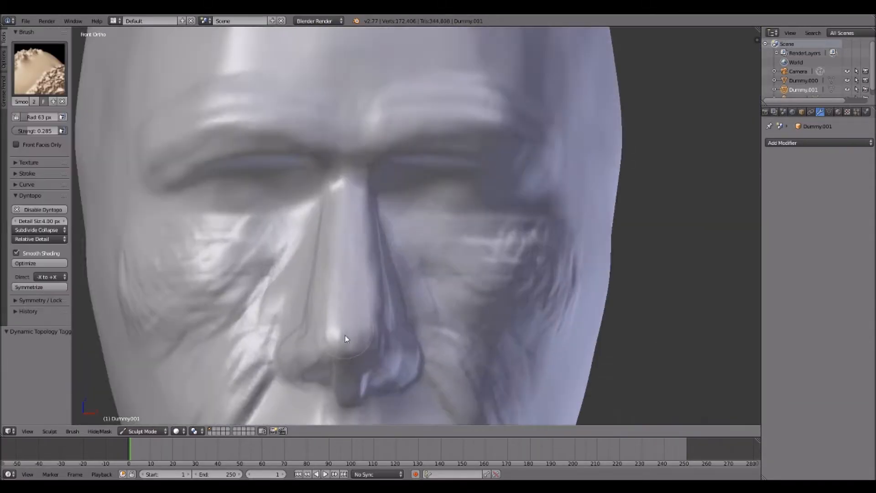
middle_drag(367, 238, 438, 255)
shift+drag(484, 274, 540, 294)
Sculpt the hairline and strands of hair over the dummy's head with the Clay brush at 54 px
scroll(540, 292, down, 2)
mouse_move(540, 291)
middle_down()
mouse_move(481, 202)
mouse_move(423, 225)
mouse_move(462, 283)
mouse_move(536, 287)
mouse_move(497, 235)
mouse_move(543, 115)
mouse_move(521, 248)
mouse_move(463, 266)
mouse_move(395, 171)
mouse_move(464, 87)
mouse_move(359, 261)
mouse_move(473, 265)
mouse_move(467, 275)
mouse_move(516, 304)
mouse_move(435, 257)
mouse_move(405, 97)
mouse_move(337, 240)
mouse_move(157, 135)
middle_up()
scroll(423, 224, up, 4)
scroll(462, 283, down, 5)
scroll(522, 248, down, 4)
scroll(463, 265, up, 2)
scroll(466, 276, down, 4)
key(KP_3)
scroll(499, 280, up, 6)
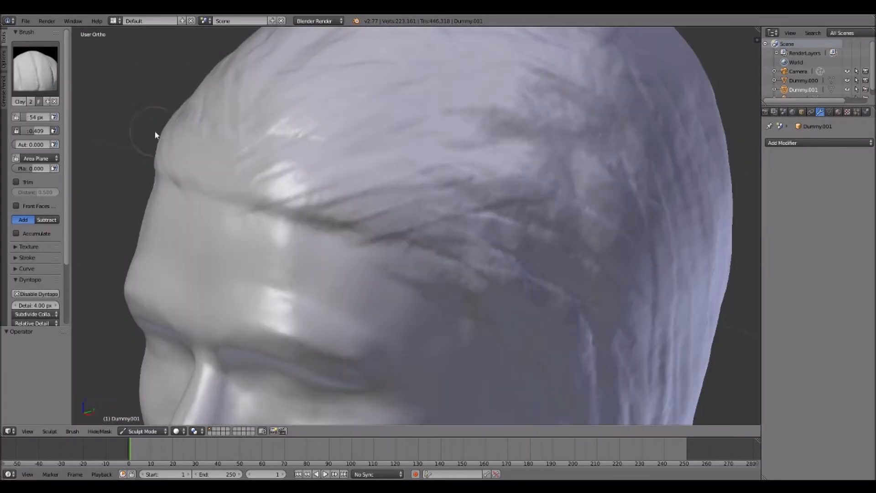
Expand the brush's stroke settings and carve further detail into the dummy with the Crease brush
key(shift+c)
click(27, 252)
scroll(32, 223, down, 6)
click(16, 182)
drag(415, 232, 561, 193)
mouse_move(562, 193)
middle_down()
mouse_move(403, 223)
mouse_move(303, 87)
middle_up()
key(KP_3)
drag(456, 167, 335, 152)
Sculpt a raised collar around the dummy's neck, alternating the Clay and Smooth brushes
scroll(456, 228, down, 6)
mouse_move(456, 228)
middle_down()
mouse_move(484, 237)
mouse_move(397, 145)
mouse_move(501, 287)
middle_up()
scroll(484, 237, up, 6)
drag(501, 288, 639, 229)
mouse_move(639, 228)
middle_down()
mouse_move(393, 160)
mouse_move(397, 98)
middle_up()
drag(397, 99, 313, 328)
mouse_move(314, 328)
middle_down()
mouse_move(450, 239)
mouse_move(201, 395)
mouse_move(411, 212)
mouse_move(466, 231)
mouse_move(403, 266)
mouse_move(445, 302)
mouse_move(393, 127)
middle_up()
scroll(411, 212, down, 5)
key(s)
scroll(403, 267, down, 5)
key(c)
drag(392, 128, 456, 192)
mouse_move(457, 191)
middle_down()
mouse_move(509, 163)
mouse_move(385, 114)
mouse_move(420, 175)
middle_up()
Sculpt a diagonal raised fold across the dummy's lower leg with the Clay brush at 40 px and strength 0.409
key(s)
key(shift+c)
scroll(457, 276, down, 8)
scroll(456, 276, up, 5)
key(s)
mouse_move(457, 276)
middle_down()
mouse_move(408, 299)
mouse_move(459, 246)
mouse_move(487, 139)
mouse_move(551, 224)
mouse_move(283, 227)
middle_up()
scroll(409, 302, down, 4)
key(c)
scroll(458, 246, up, 4)
key(s)
key(shift+c)
scroll(338, 275, up, 2)
mouse_move(338, 276)
middle_down()
mouse_move(589, 261)
mouse_move(394, 229)
mouse_move(410, 137)
mouse_move(356, 137)
mouse_move(413, 205)
middle_up()
scroll(588, 261, down, 8)
scroll(394, 229, up, 5)
key(c)
drag(413, 205, 451, 172)
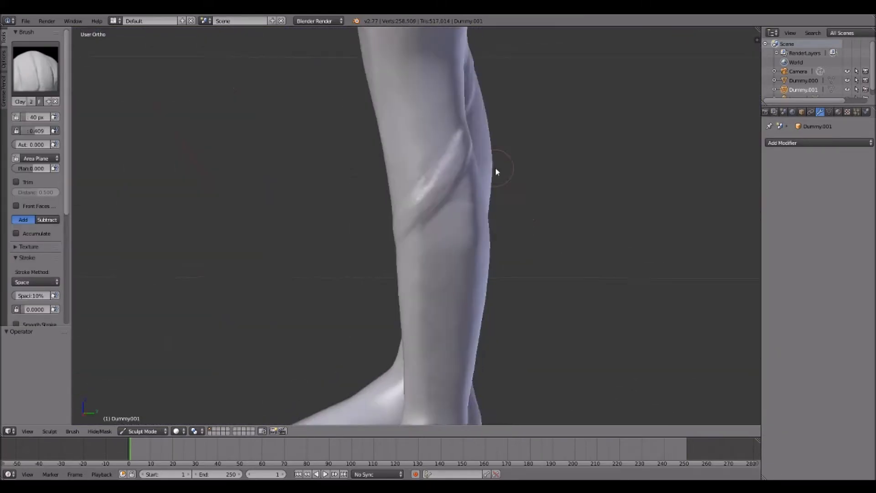
Refine the folds with the Crease and Smooth brushes, and return to front view with the Clay brush
middle_drag(451, 173, 388, 228)
key(shift+c)
mouse_move(365, 283)
middle_down()
mouse_move(451, 317)
mouse_move(393, 274)
mouse_move(467, 302)
mouse_move(395, 262)
middle_up()
key(s)
scroll(395, 262, down, 1)
scroll(395, 262, down, 6)
key(KP_1)
scroll(456, 297, up, 5)
key(c)
scroll(35, 206, down, 5)
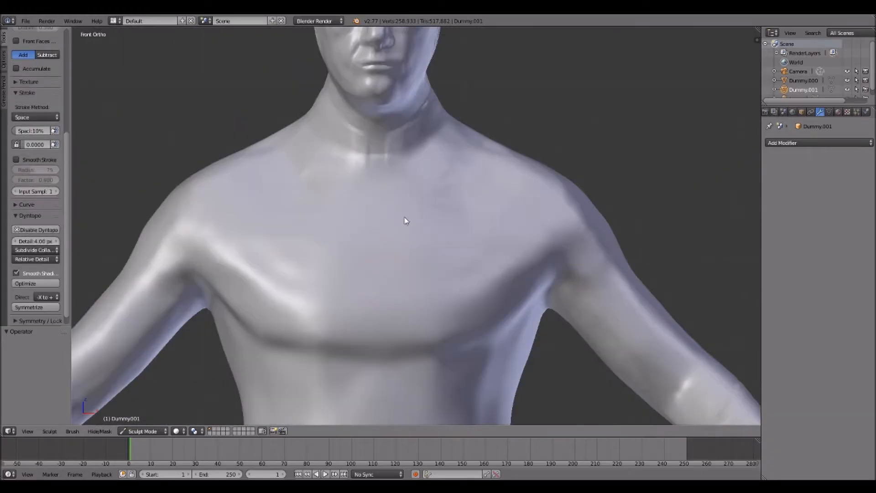
Turn on Matcap shading in the 3D viewport
key(n)
scroll(715, 274, down, 5)
click(687, 333)
Sculpt raised seam strokes running from the dummy's chest toward the neck and across the upper back
drag(401, 219, 357, 121)
mouse_move(358, 122)
middle_down()
mouse_move(455, 264)
mouse_move(427, 136)
middle_up()
key(ctrl+KP_1)
scroll(408, 254, up, 3)
mouse_move(393, 364)
mouse_down()
mouse_move(469, 363)
mouse_move(489, 232)
mouse_up()
scroll(419, 241, up, 1)
scroll(36, 206, up, 5)
scroll(413, 219, down, 3)
Sculpt seams and cloth folds around the chest, shoulders and spine with the Clay Strips brush at 30 px, smoothing along the spine
click(36, 68)
click(105, 122)
shift+drag(411, 192, 411, 310)
drag(45, 119, 6, 122)
mouse_move(457, 246)
middle_down()
mouse_move(228, 247)
mouse_move(438, 247)
middle_up()
drag(303, 190, 319, 247)
middle_drag(318, 246, 502, 229)
mouse_move(420, 173)
mouse_down()
mouse_move(360, 219)
mouse_move(403, 275)
mouse_up()
middle_drag(363, 234, 570, 238)
drag(220, 265, 374, 360)
middle_drag(374, 360, 570, 293)
drag(408, 255, 523, 256)
Sculpt slanted cloth folds across the upper back on both sides of the spine ridge with the Clay Strips brush
mouse_move(491, 348)
middle_down()
mouse_move(303, 258)
mouse_move(391, 256)
middle_up()
drag(343, 247, 313, 274)
middle_drag(389, 237, 388, 292)
drag(378, 201, 350, 224)
drag(222, 174, 223, 242)
drag(222, 218, 256, 218)
middle_drag(257, 219, 274, 292)
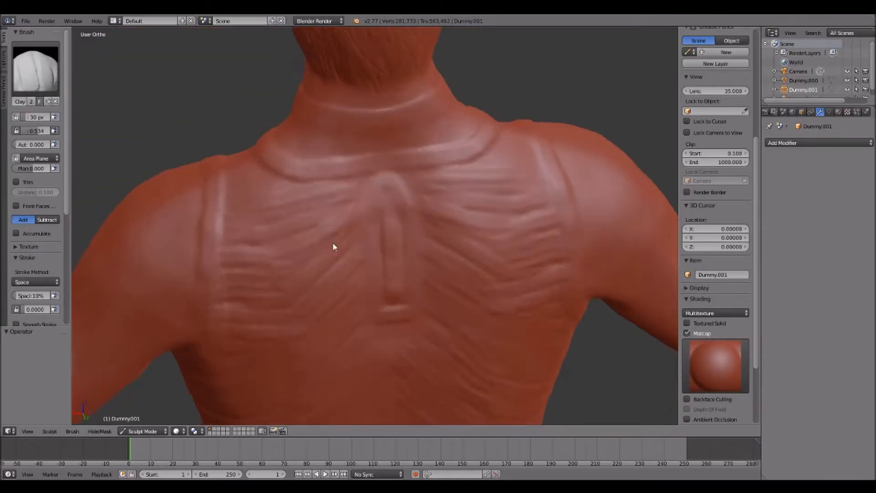
middle_drag(333, 245, 335, 150)
drag(365, 223, 337, 245)
Smooth and extend the folds on the dummy's back, and add a stroke to the raised fold at the knee
mouse_move(337, 246)
middle_down()
mouse_move(444, 211)
mouse_move(444, 285)
mouse_move(427, 242)
mouse_move(429, 347)
middle_up()
scroll(427, 242, down, 4)
shift+drag(449, 269, 480, 245)
scroll(480, 245, up, 5)
drag(215, 283, 294, 275)
scroll(294, 276, down, 5)
mouse_move(439, 356)
shift+middle_down()
mouse_move(461, 267)
mouse_move(401, 219)
shift+middle_up()
drag(447, 119, 394, 167)
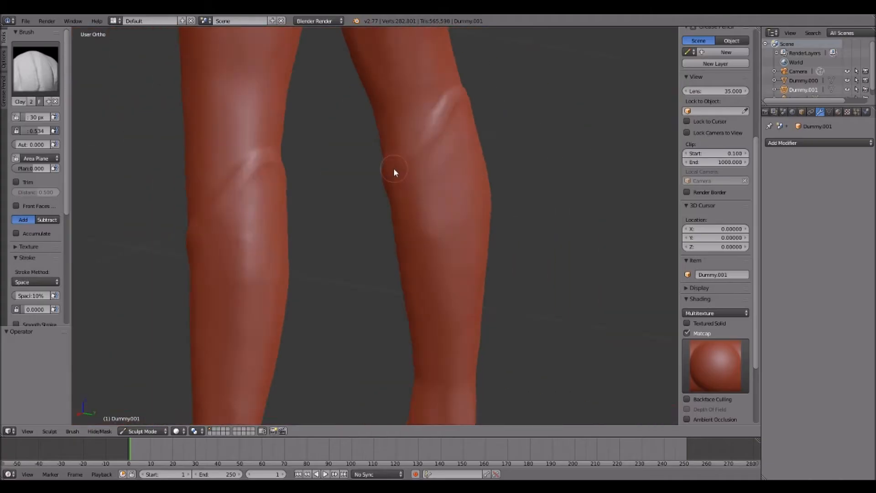
Sculpt diagonal ridges on the front of the body, forming an inverted V on the abdomen
key(KP_1)
shift+middle_drag(393, 168, 397, 204)
scroll(397, 228, down, 1)
scroll(399, 251, up, 5)
drag(430, 172, 294, 324)
scroll(310, 301, down, 2)
mouse_move(338, 338)
shift+middle_down()
mouse_move(362, 263)
mouse_move(305, 139)
mouse_move(347, 137)
shift+middle_up()
scroll(306, 139, up, 2)
drag(335, 148, 516, 288)
Sculpt slanted cloth folds beneath the abdomen's inverted V with the Clay Strips brush at 30 px and strength 0.600
click(36, 69)
click(102, 122)
key(KP_1)
shift+middle_drag(338, 114, 335, 145)
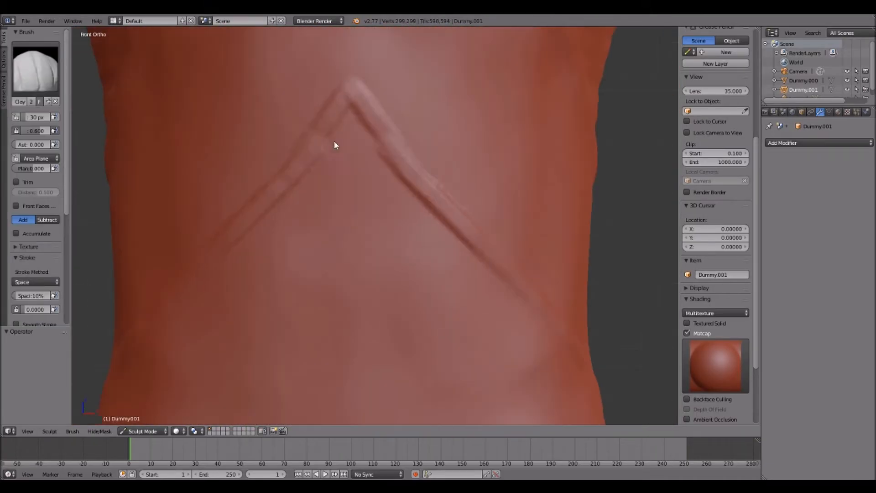
drag(359, 130, 445, 164)
shift+middle_drag(347, 292, 345, 222)
drag(356, 201, 445, 237)
mouse_move(344, 222)
middle_down()
mouse_move(467, 303)
mouse_move(393, 256)
middle_up()
drag(392, 196, 324, 209)
Sculpt cloth folds over the inner thighs, crotch and outer hips with the Clay Strips brush at strength 0.500
scroll(325, 209, up, 2)
drag(429, 214, 495, 360)
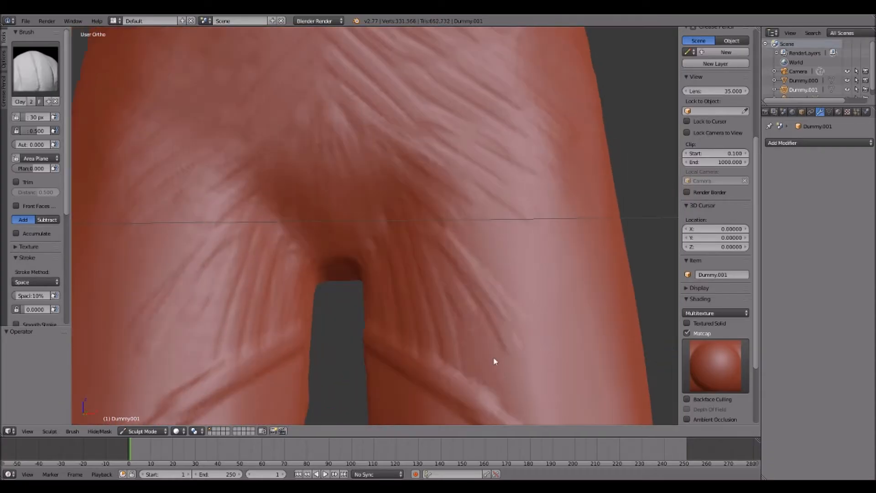
middle_drag(495, 360, 319, 292)
drag(315, 246, 205, 180)
middle_drag(206, 179, 393, 286)
shift+middle_drag(393, 183, 384, 292)
drag(347, 256, 236, 292)
middle_drag(237, 292, 249, 231)
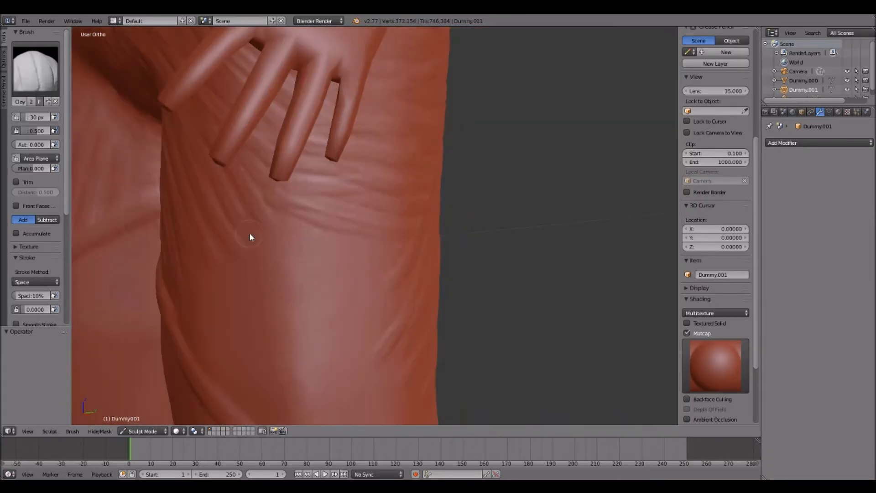
scroll(249, 232, up, 2)
drag(319, 219, 217, 202)
Examine the sculpted suit folds over the whole dummy from the front and the back
scroll(217, 202, down, 8)
middle_drag(217, 201, 364, 212)
key(KP_1)
middle_drag(409, 242, 415, 274)
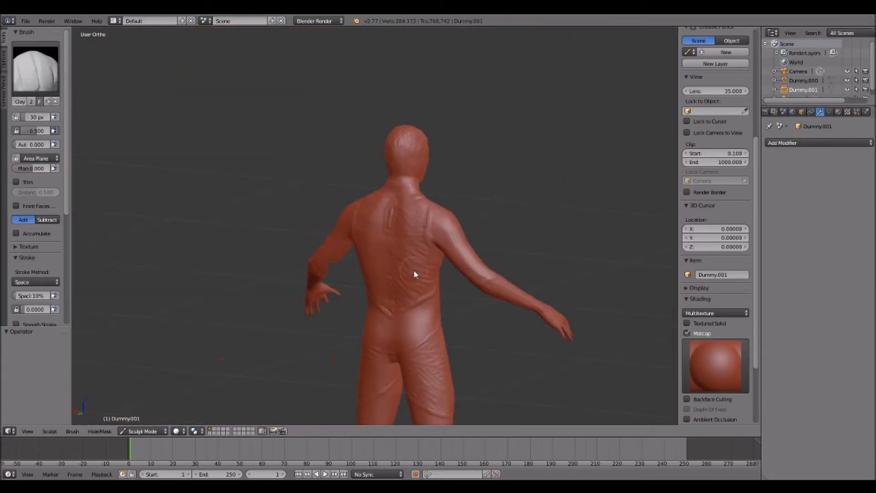
key(KP_1)
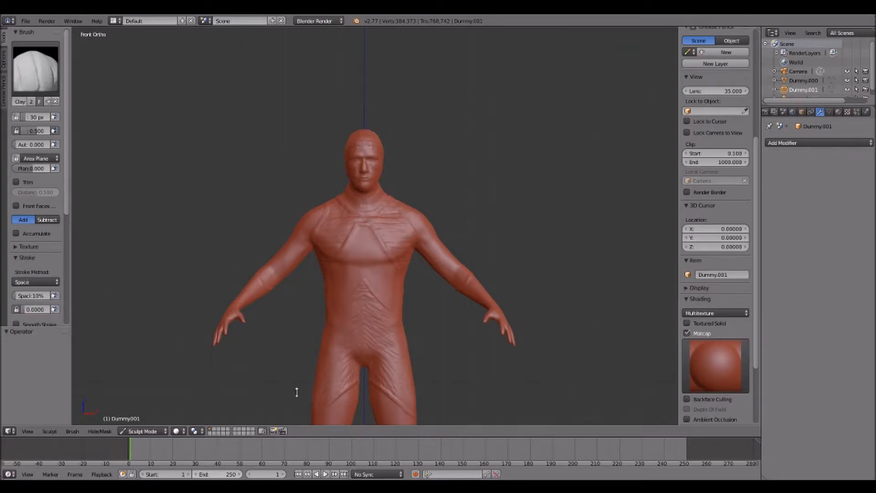
shift+scroll(380, 272, down, 4)
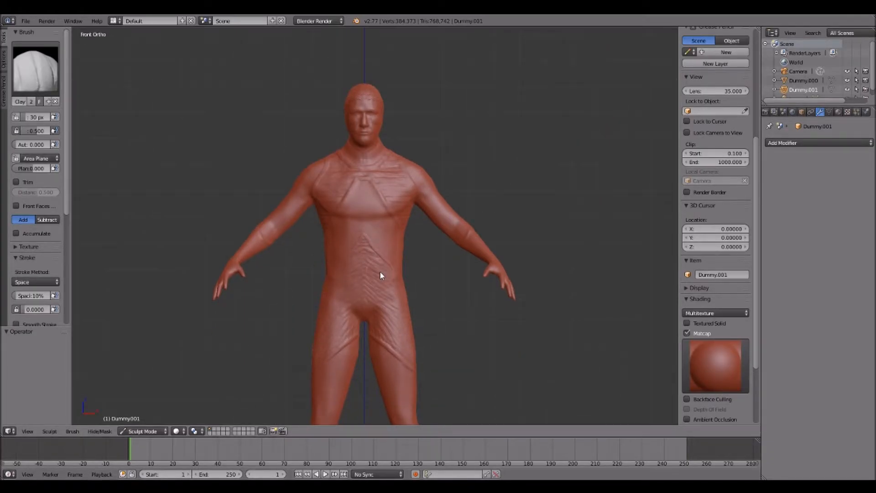
ctrl+scroll(379, 271, down, 5)
shift+scroll(449, 244, down, 11)
shift+scroll(450, 247, up, 10)
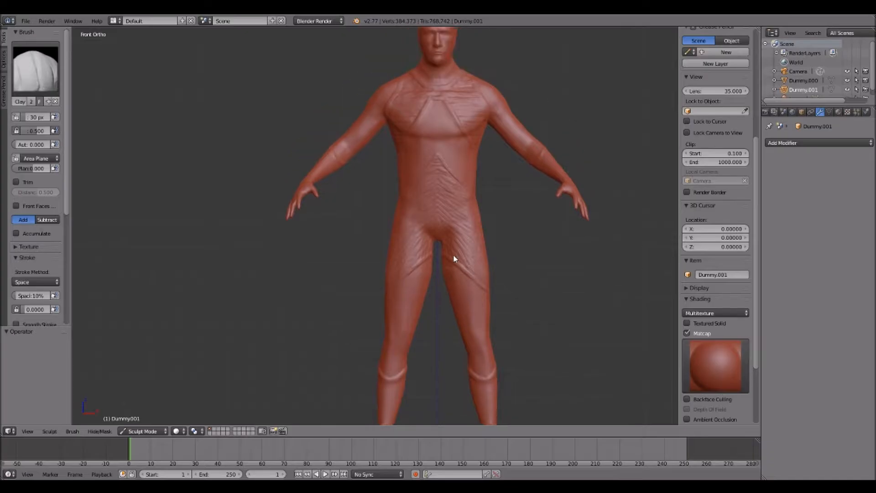
middle_drag(469, 250, 384, 231)
scroll(384, 231, up, 4)
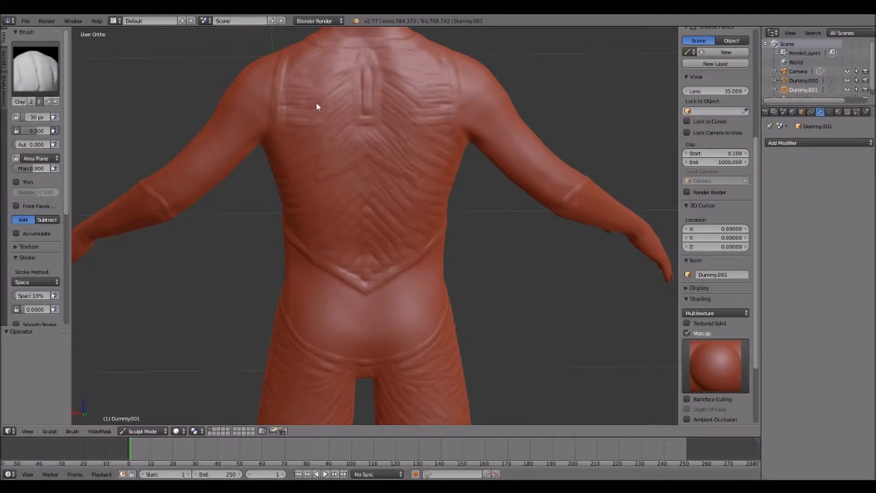
middle_drag(362, 245, 393, 190)
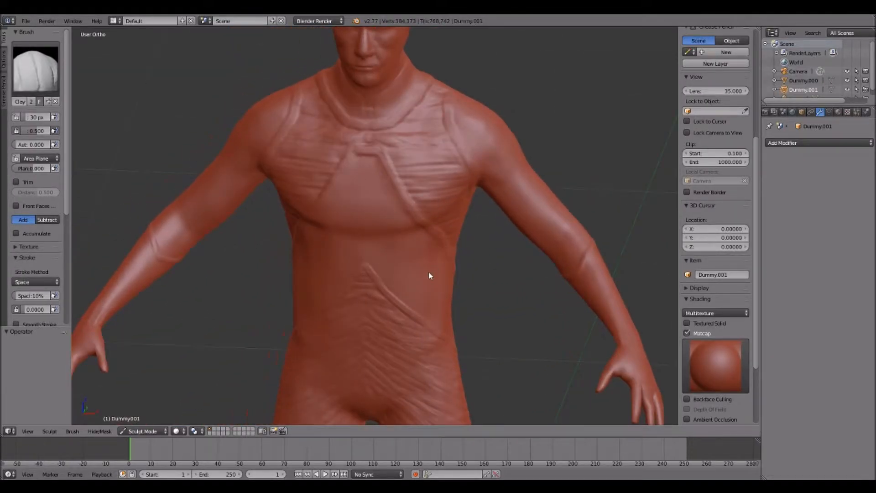
Examine the chest seams, knee folds and head of the sculpted dummy up close and from a distance
drag(424, 211, 435, 254)
middle_drag(399, 339, 411, 280)
scroll(398, 273, down, 4)
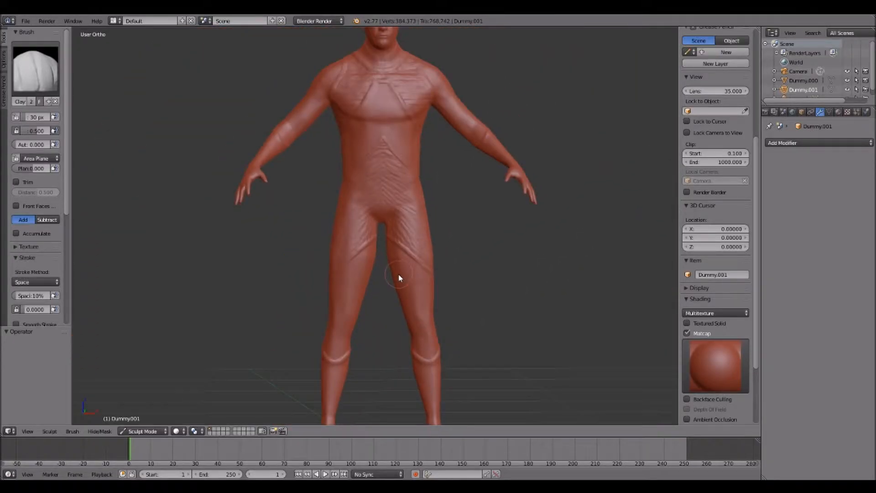
scroll(399, 287, up, 3)
scroll(398, 287, down, 4)
shift+scroll(398, 287, up, 5)
scroll(400, 274, up, 5)
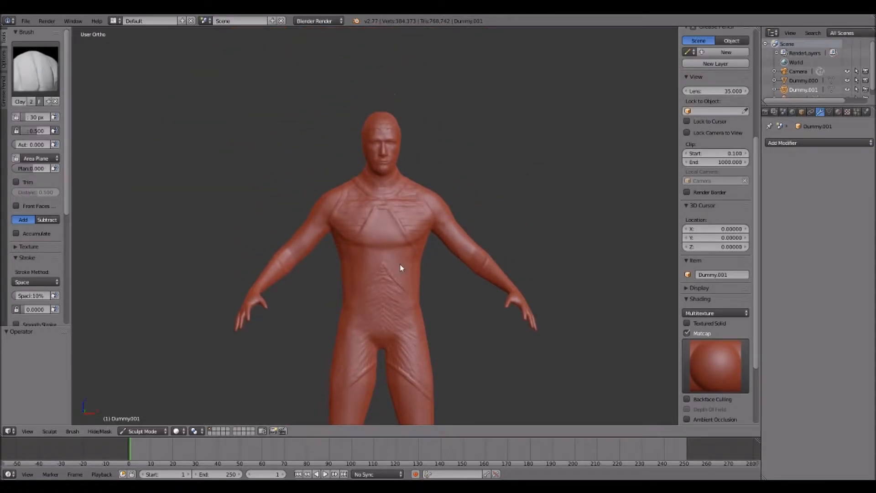
shift+scroll(399, 272, up, 2)
scroll(527, 247, up, 1)
mouse_move(528, 246)
middle_down()
mouse_move(403, 259)
mouse_move(319, 227)
middle_up()
middle_drag(385, 388, 357, 346)
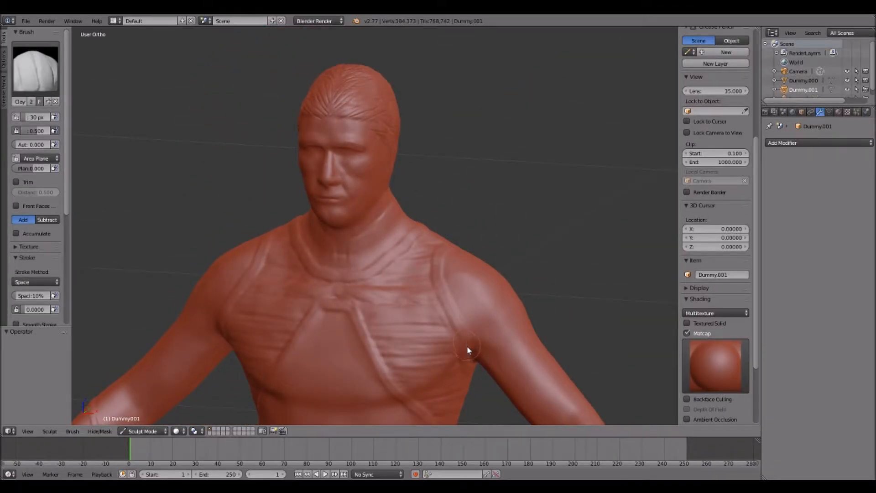
scroll(468, 350, down, 3)
middle_drag(430, 342, 424, 350)
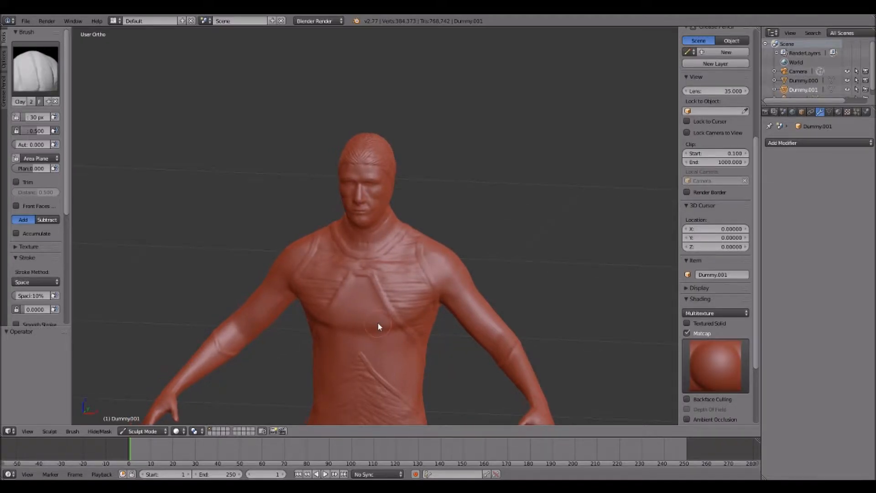
middle_drag(378, 323, 382, 320)
key(Up)
key(KP_1)
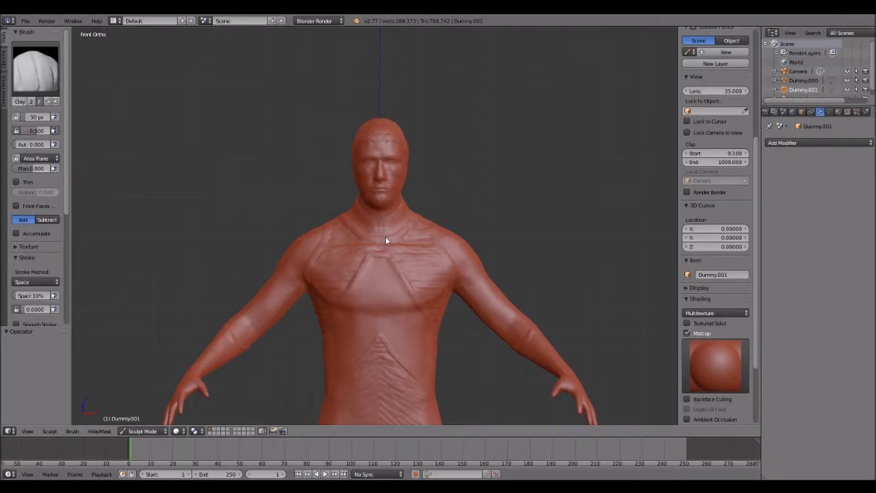
Touch up the face around the eyes with Clay Strips and soften it with the Smooth brush at 30 px and strength 0.285
scroll(382, 245, up, 5)
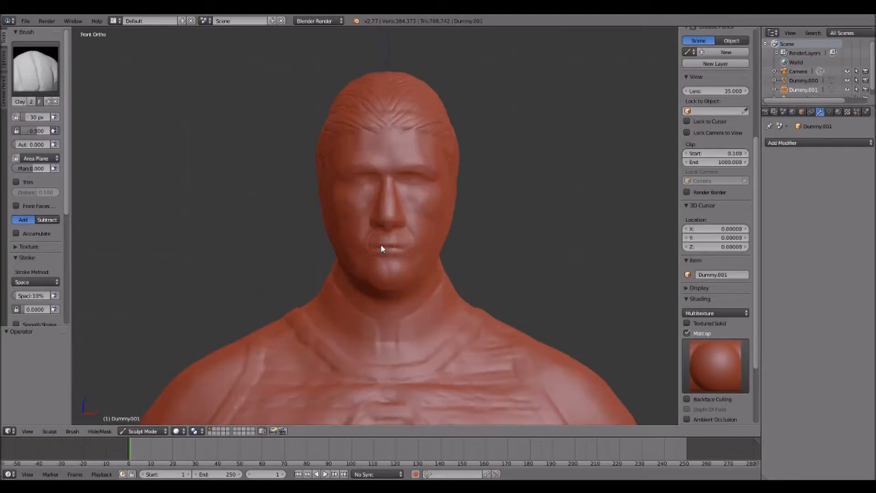
mouse_move(444, 220)
middle_down()
mouse_move(344, 235)
mouse_move(407, 231)
middle_up()
scroll(413, 231, up, 5)
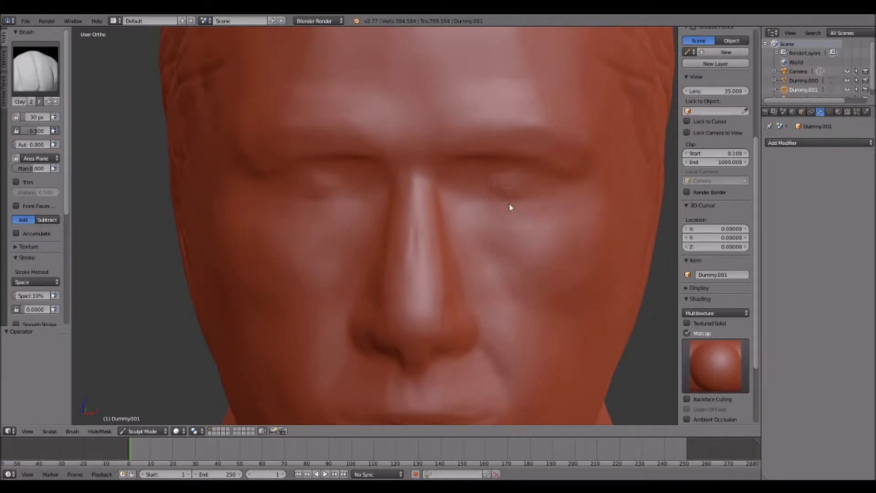
scroll(510, 206, down, 5)
middle_drag(409, 272, 410, 229)
click(51, 91)
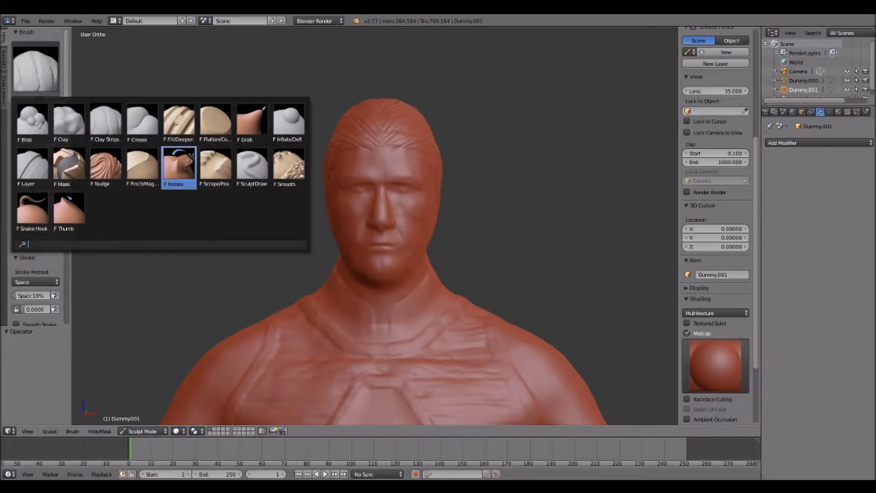
click(288, 172)
scroll(345, 189, up, 5)
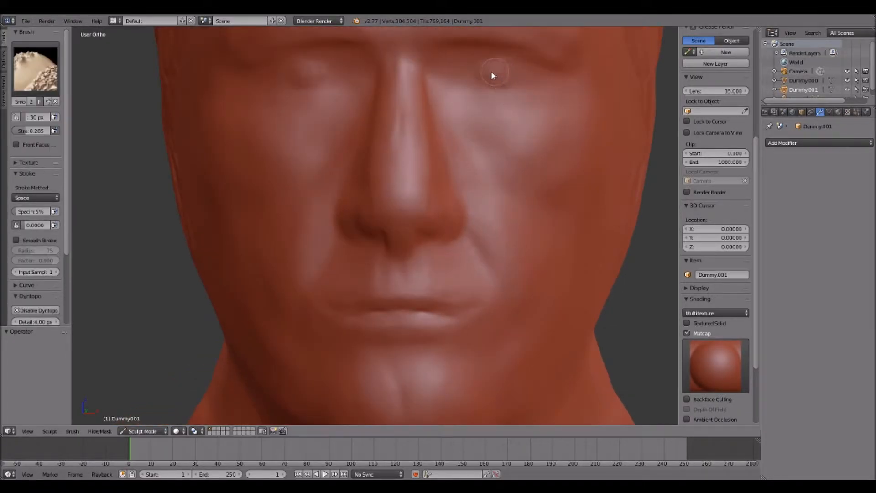
scroll(505, 82, down, 6)
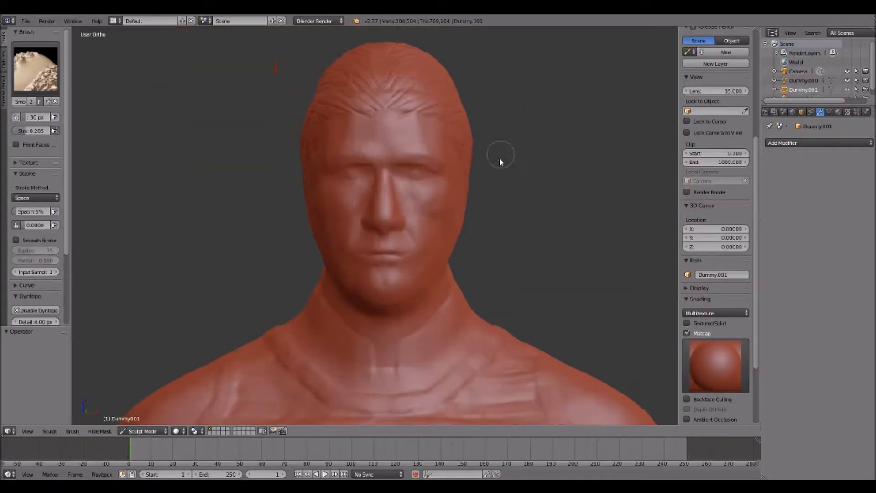
Hide the viewport's properties region and switch the sculpted dummy to Object Mode
scroll(418, 267, down, 6)
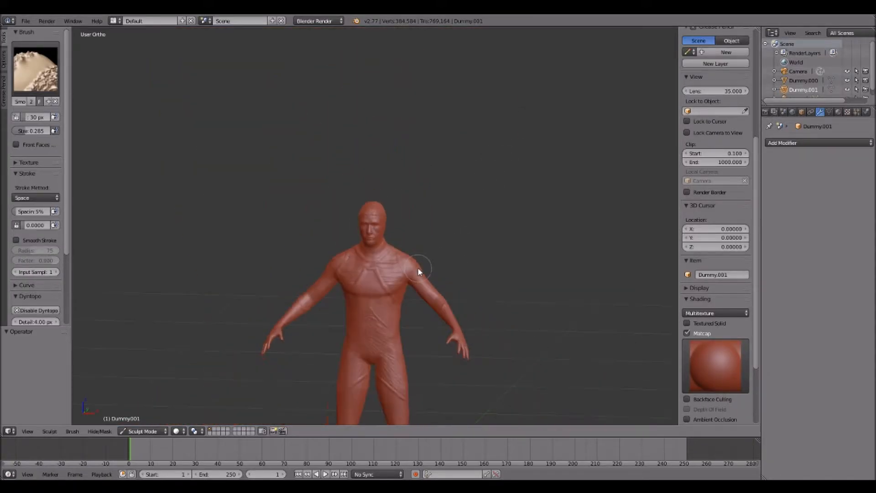
shift+scroll(418, 268, down, 9)
shift+scroll(418, 270, down, 4)
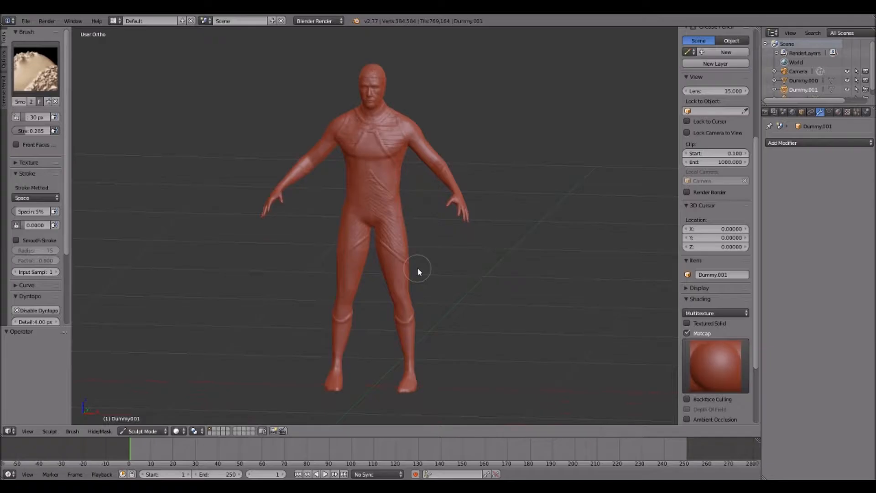
key(n)
click(143, 431)
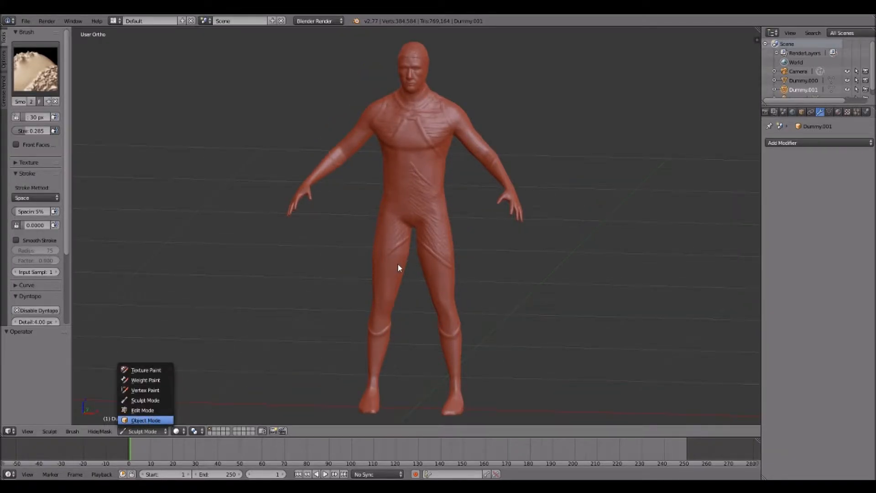
key(Return)
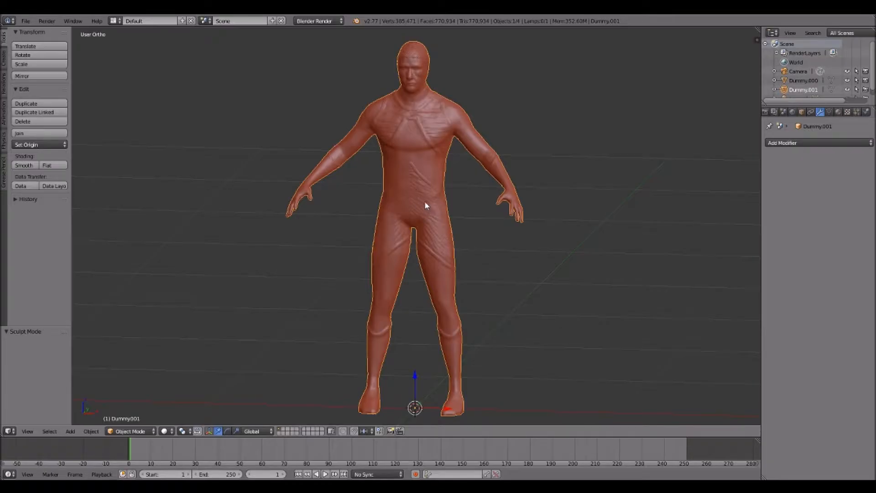
Inspect the density of the sculpted dummy's mesh in Edit Mode, and return to Object Mode
middle_drag(426, 205, 434, 198)
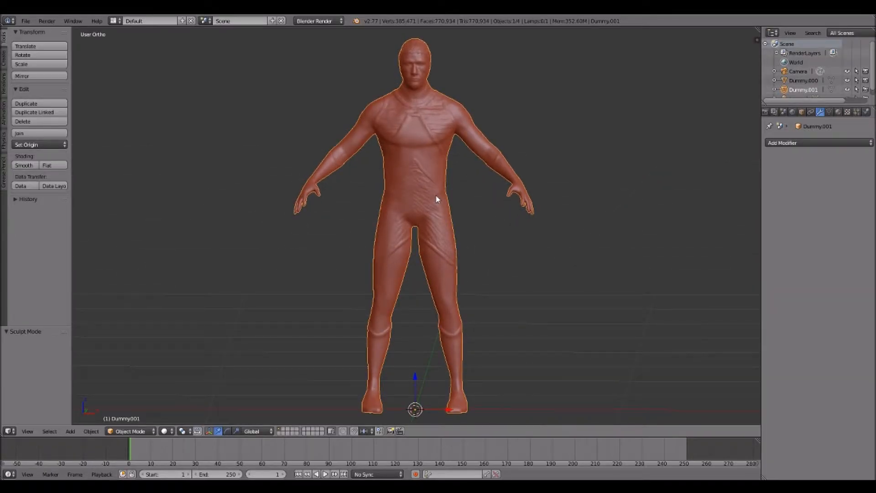
key(Tab)
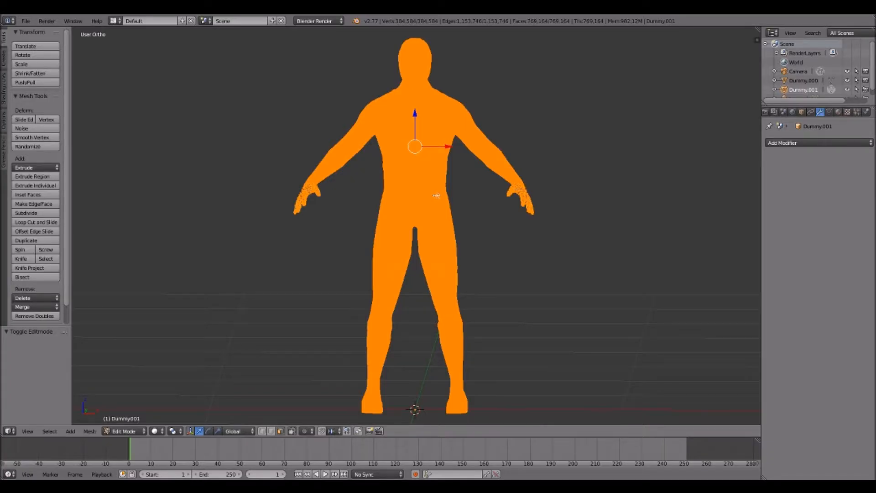
key(Tab)
Move the unsculpted dummy 1.000 along X toward the sculpted one, and reselect the sculpted dummy
scroll(436, 199, down, 6)
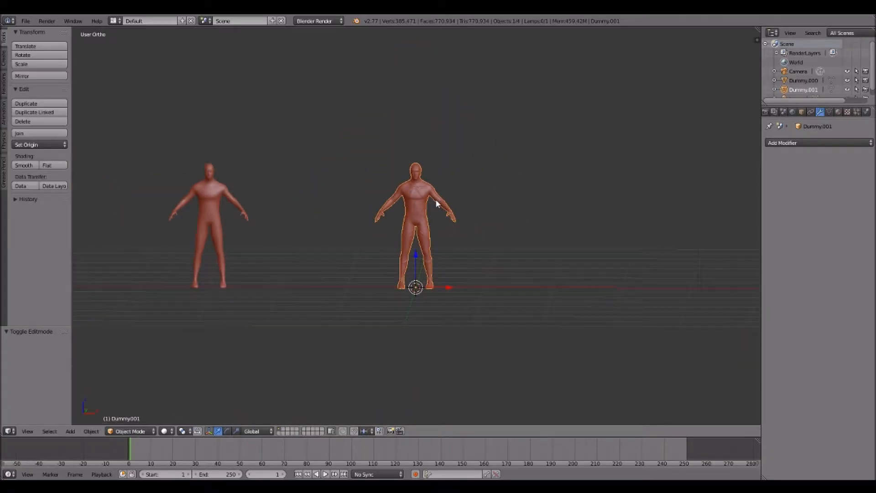
scroll(435, 201, up, 3)
ctrl+scroll(396, 203, down, 11)
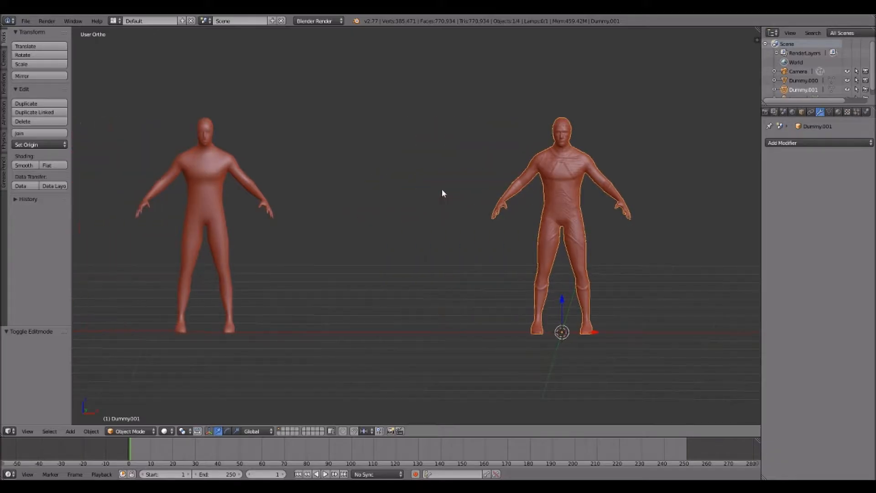
scroll(442, 193, up, 2)
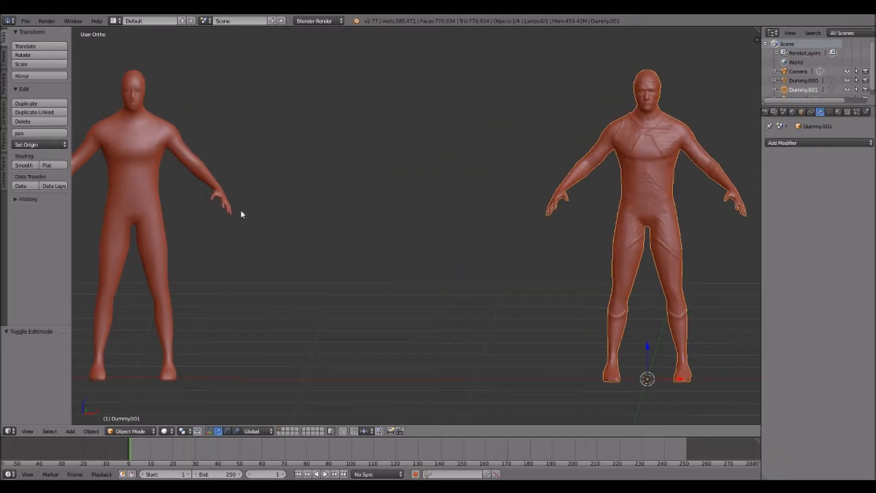
right_click(133, 202)
drag(170, 379, 382, 364)
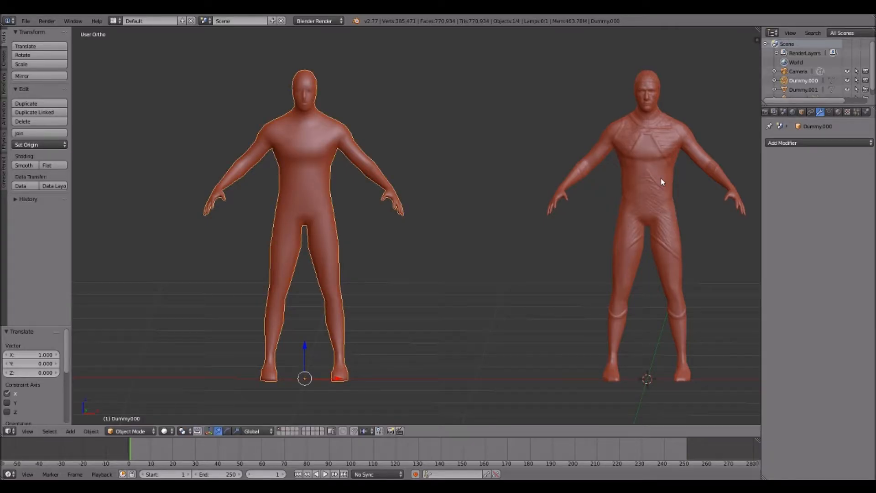
right_click(653, 167)
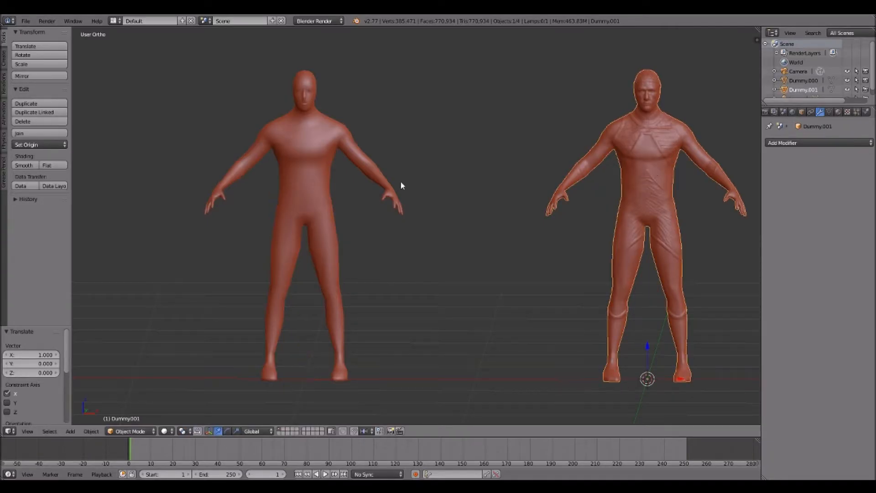
click(26, 21)
mouse_move(48, 197)
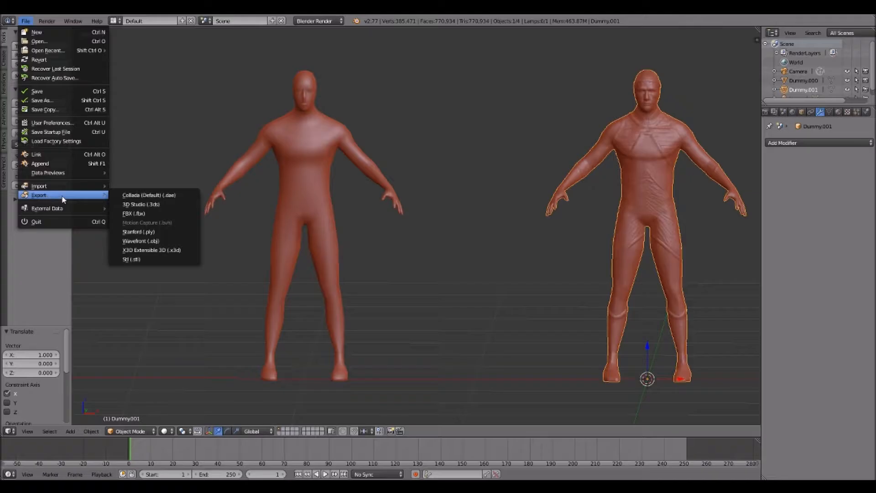
click(142, 252)
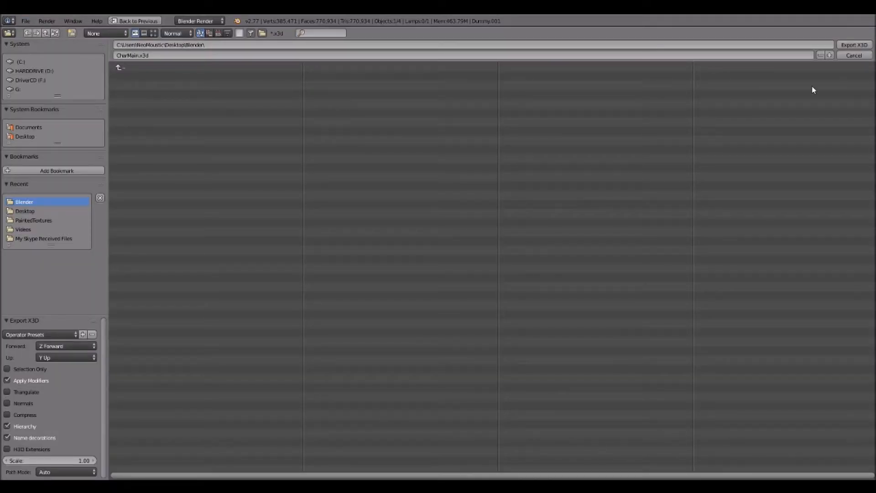
click(859, 58)
click(26, 22)
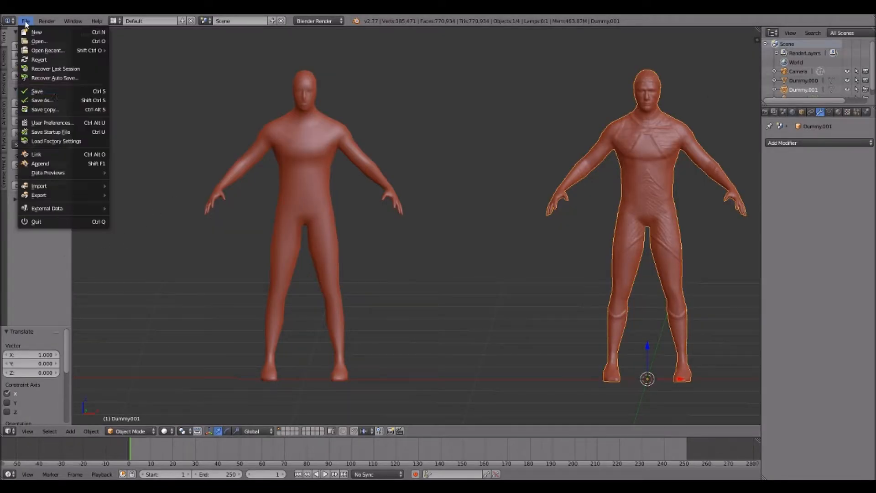
mouse_move(65, 198)
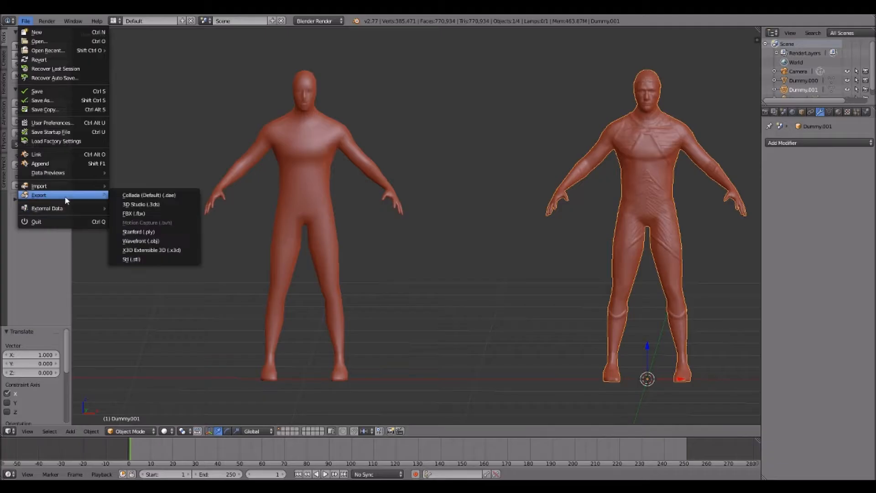
click(155, 251)
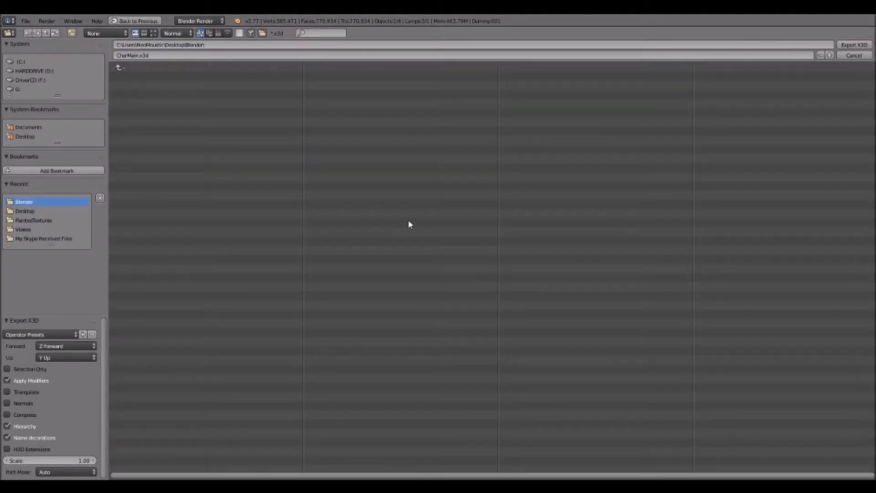
click(852, 56)
Open the Wavefront (.obj) export settings for the sculpted dummy
click(26, 21)
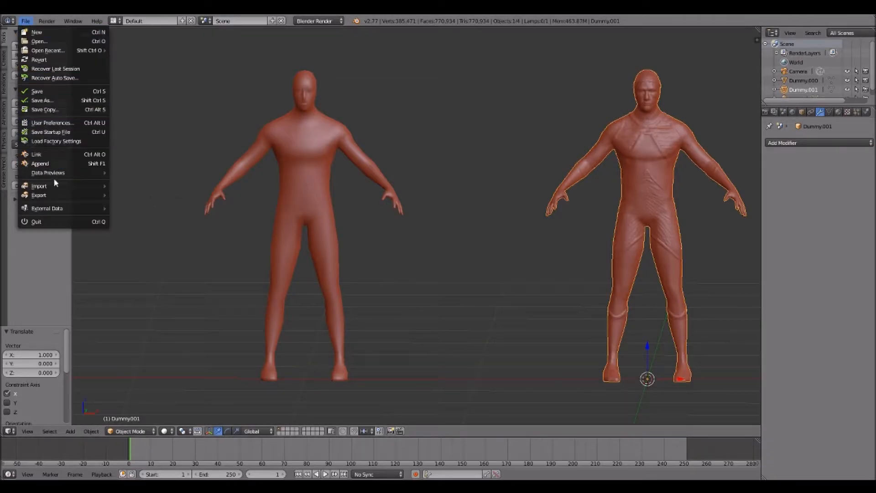
mouse_move(53, 196)
click(156, 242)
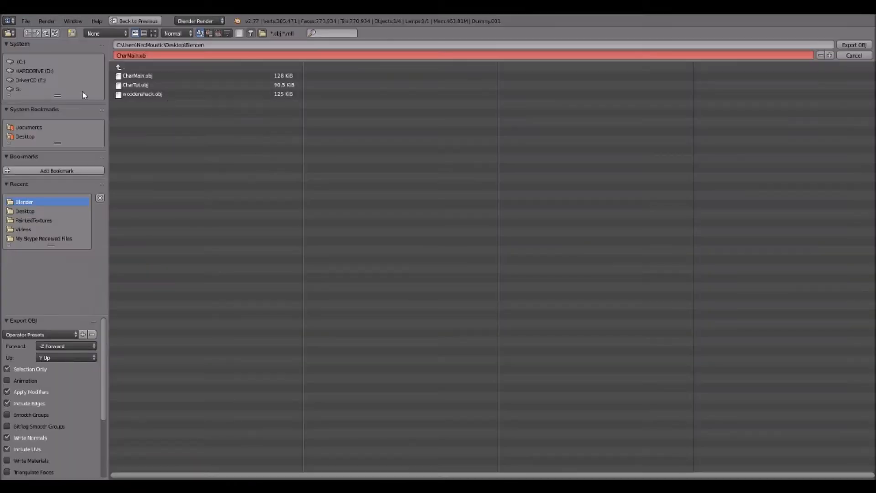
Export the selected sculpted dummy to the Blender folder as CharMainhp.obj
click(137, 55)
click(139, 57)
key(Return)
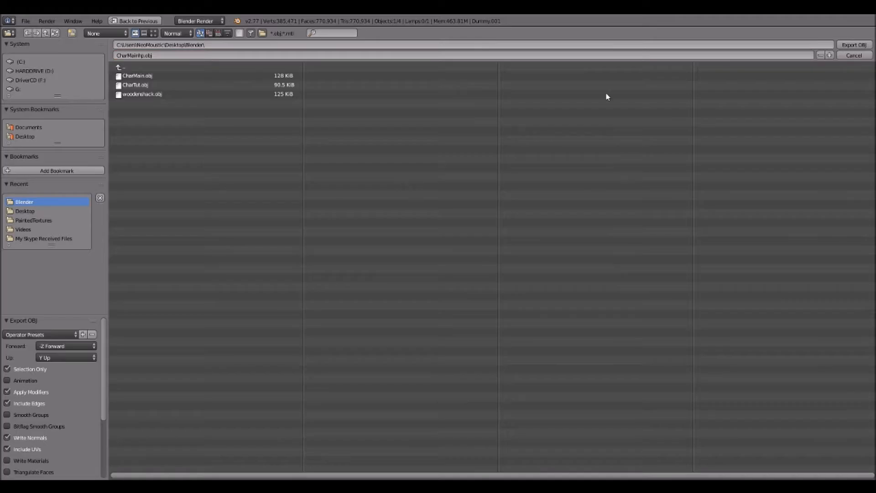
click(854, 46)
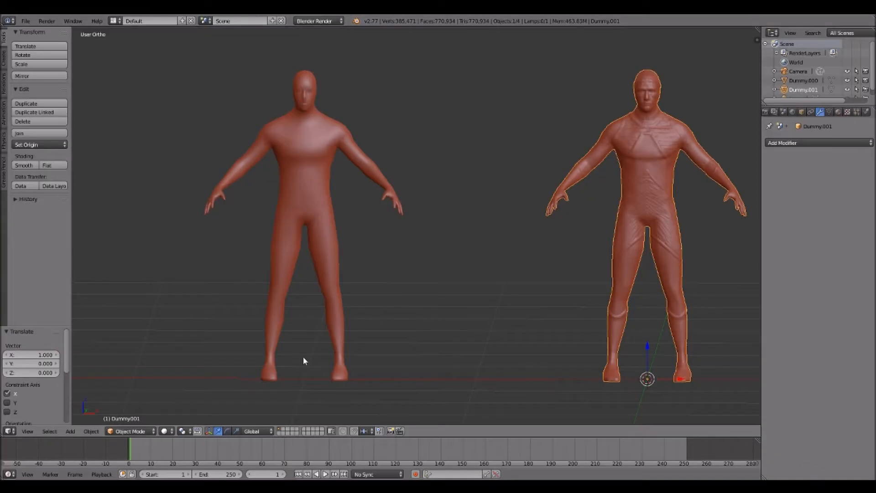
Save the scene as a new Blender file named CharMainhp.blend
key(ctrl+shift+s)
click(138, 55)
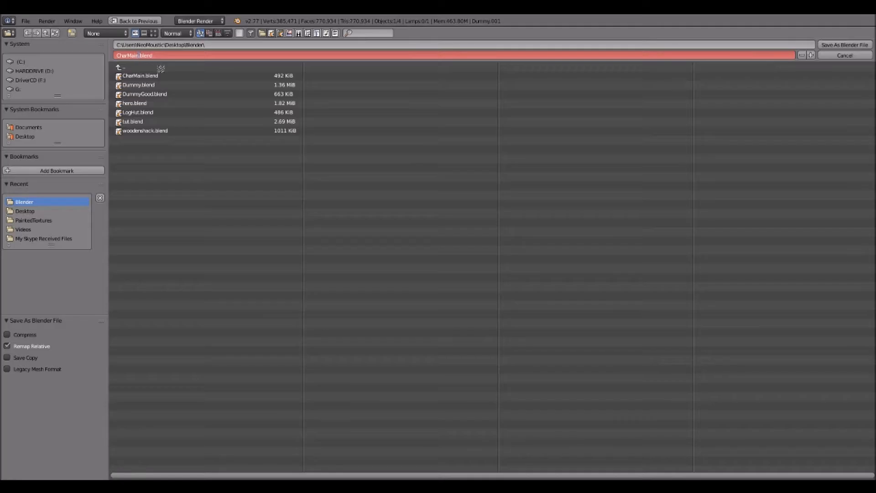
text(hp)
key(Return)
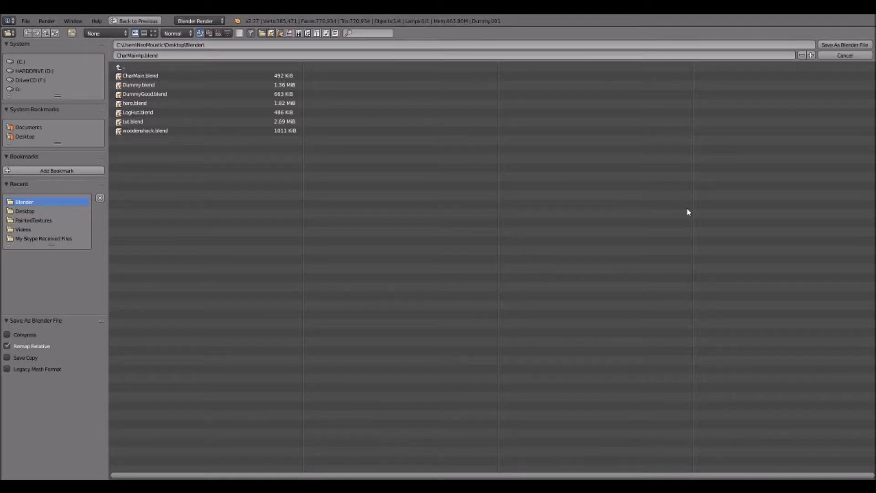
click(844, 44)
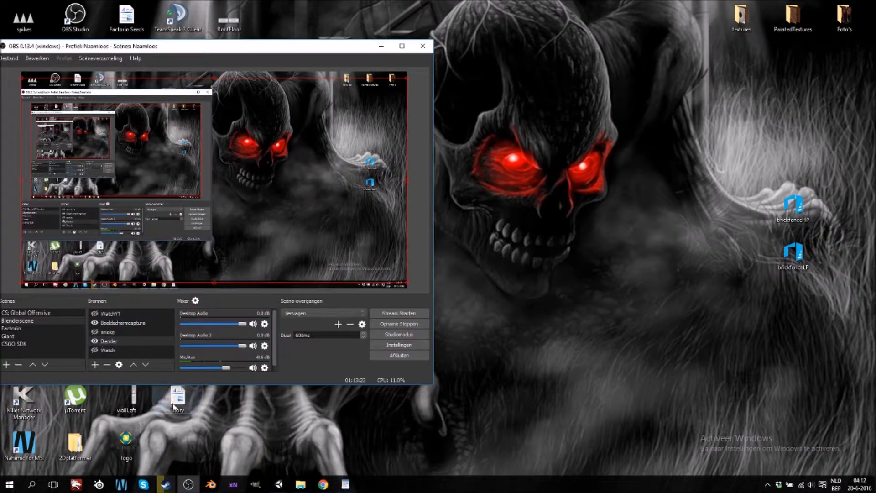
Launch xNormal and arrange its window beside the Blender folder holding the exported models
click(233, 485)
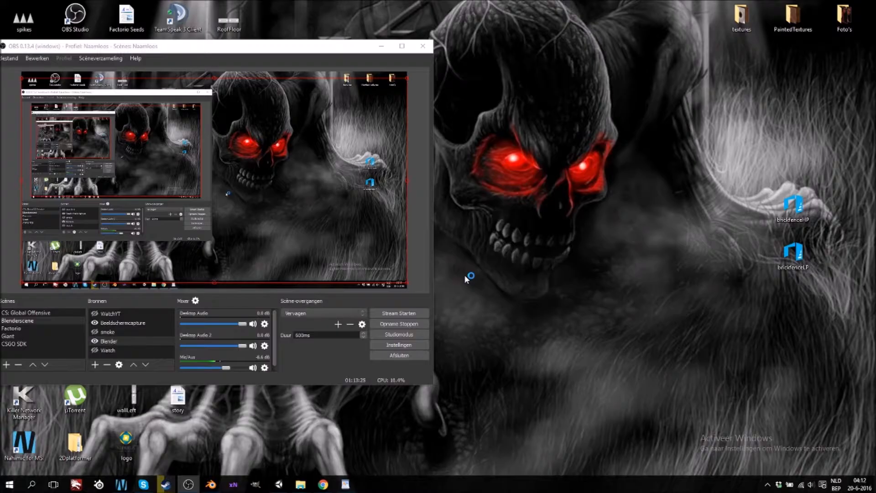
mouse_move(300, 484)
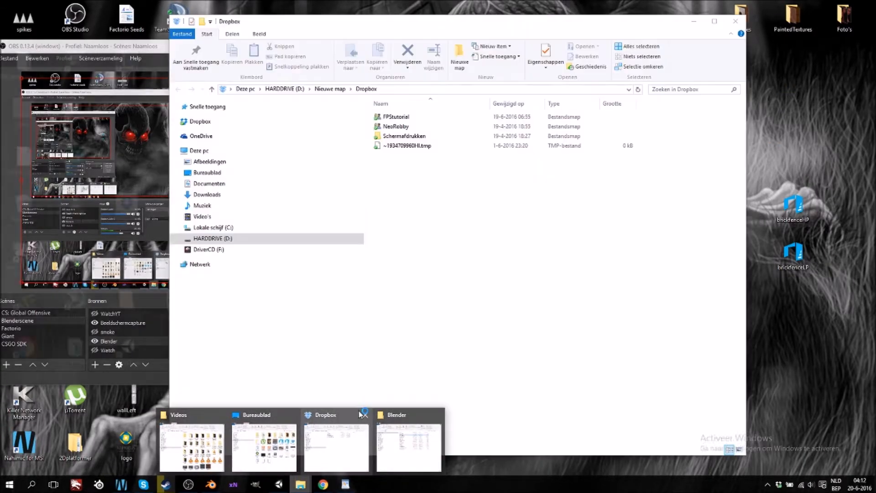
click(397, 433)
drag(433, 37, 68, 43)
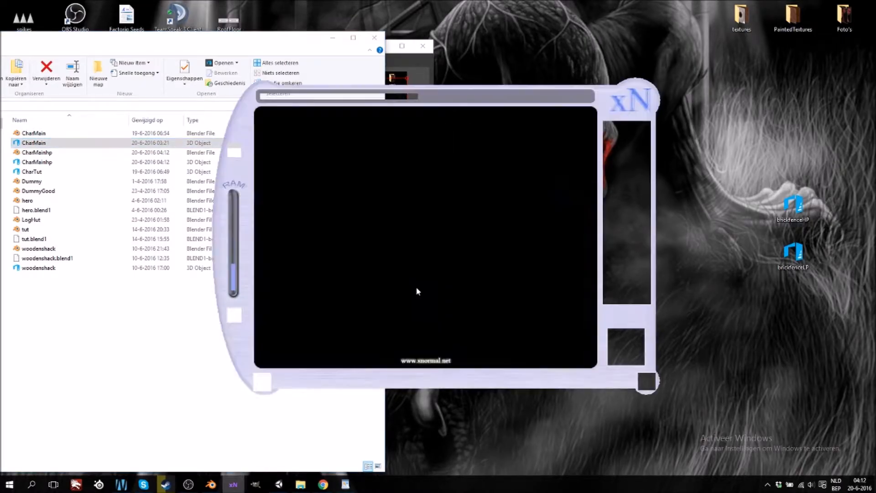
drag(432, 93, 559, 68)
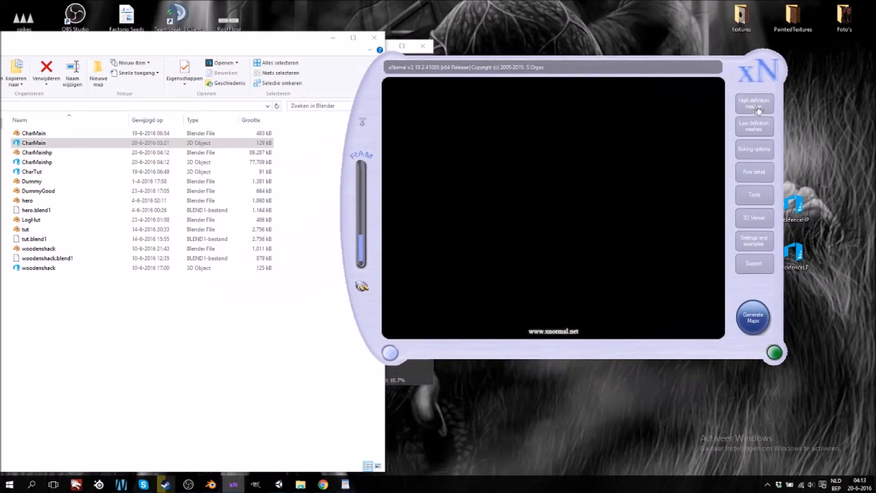
Remove the old brick fence meshes from xNormal's high-definition and low-definition mesh lists
click(754, 105)
right_click(471, 101)
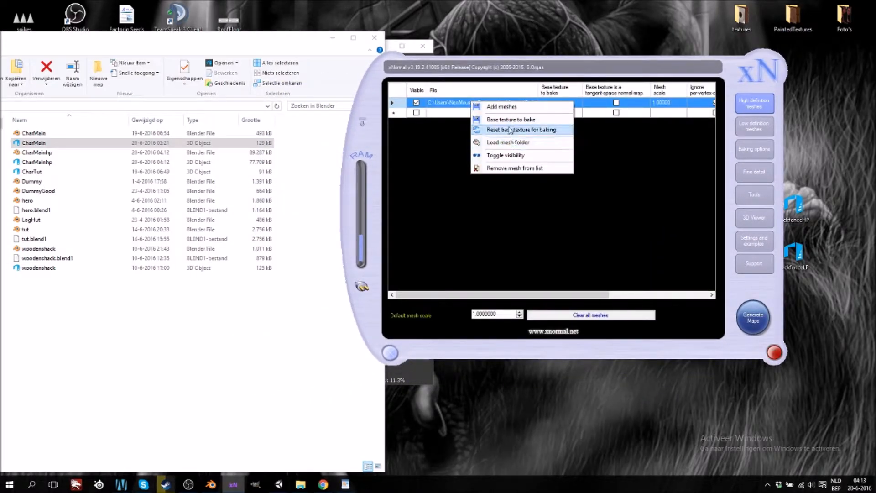
click(754, 127)
right_click(476, 107)
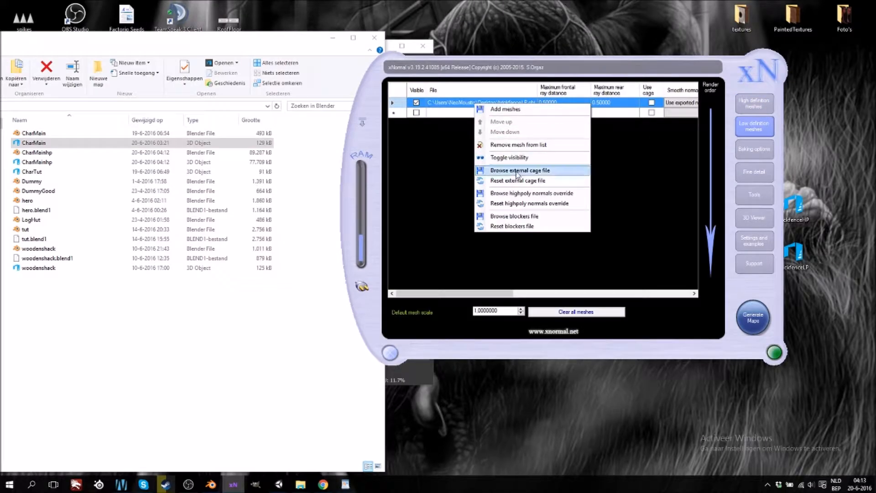
click(509, 144)
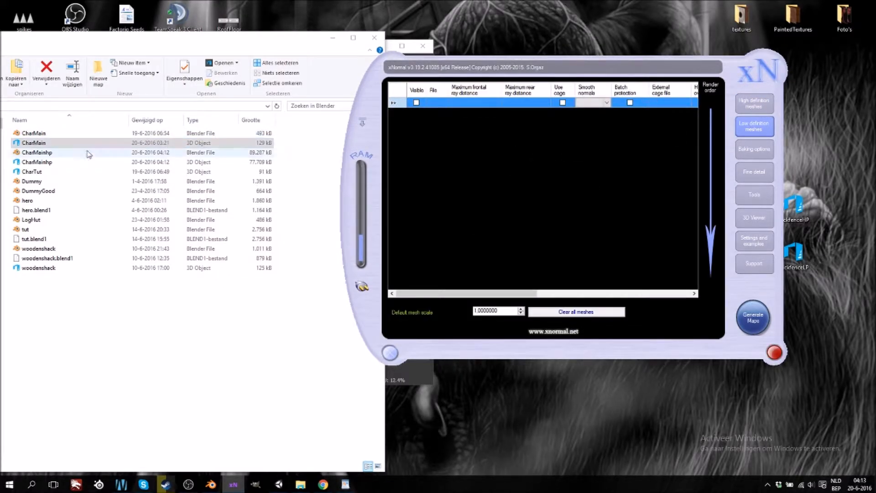
Add CharMain.obj as the low-definition mesh and CharMainhp.obj as the high-definition mesh
drag(35, 143, 461, 156)
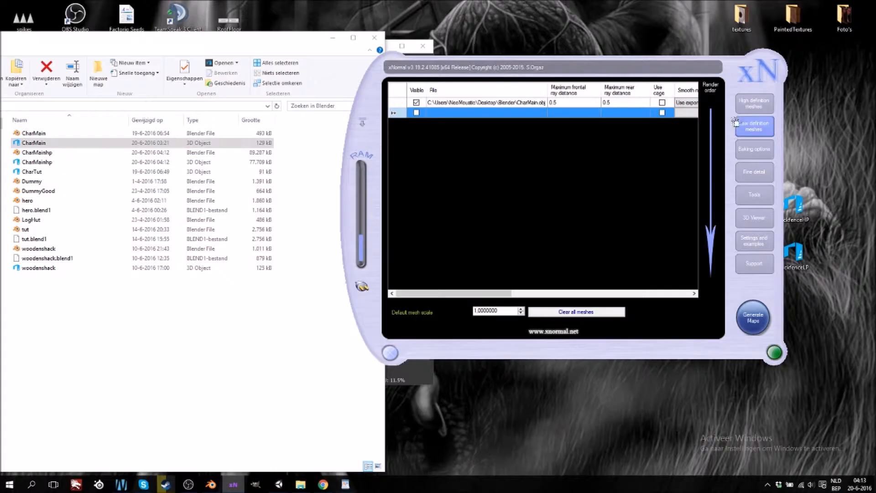
click(754, 103)
drag(36, 164, 503, 165)
Set the baked map size to 2048 by 2048 in the baking options
click(755, 149)
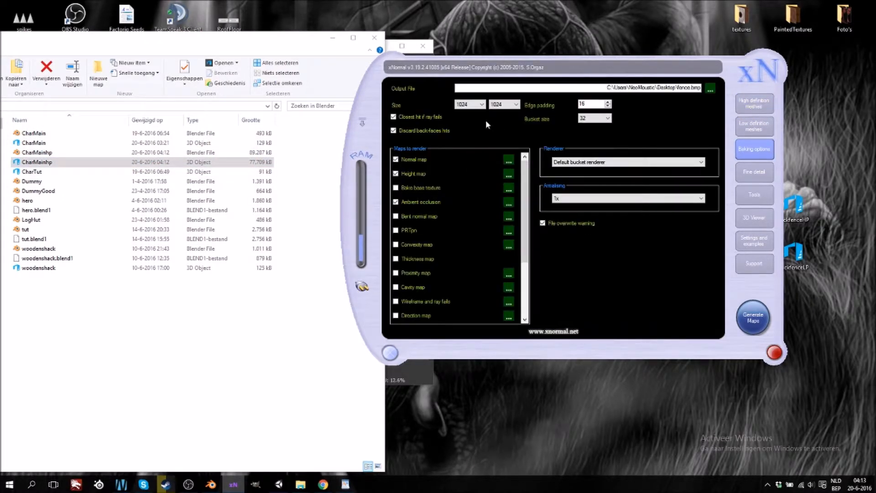
click(480, 104)
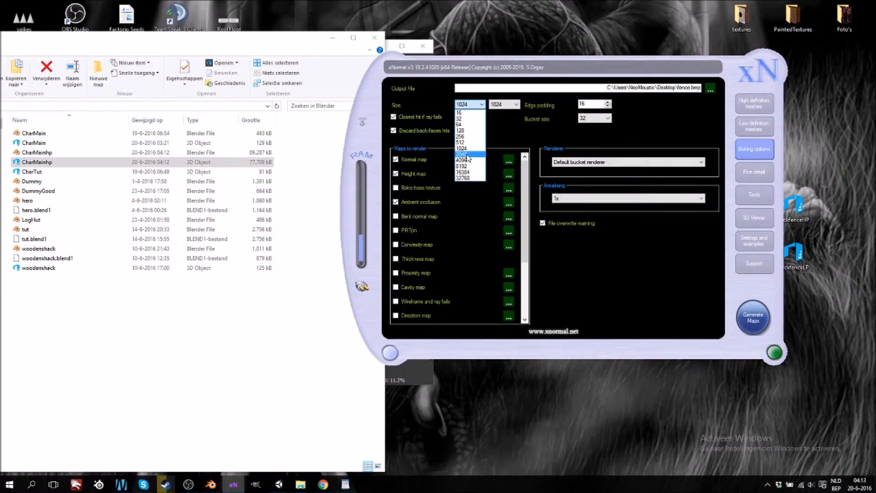
click(467, 155)
click(516, 106)
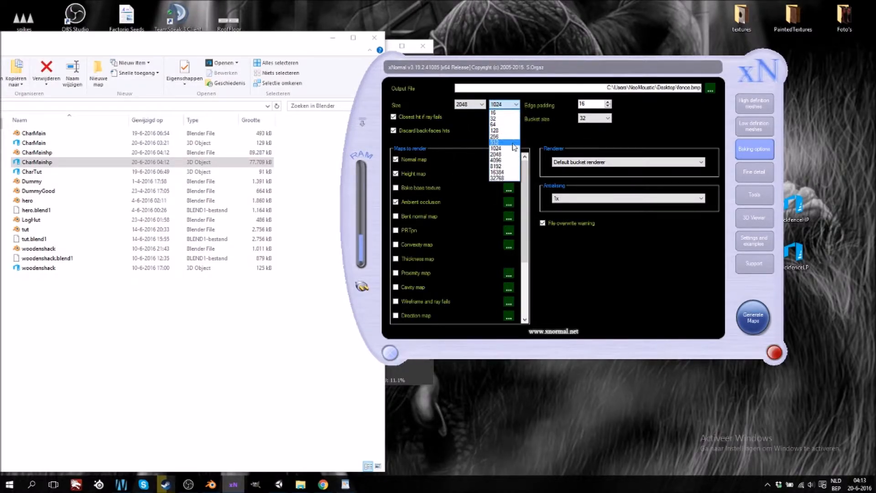
click(505, 155)
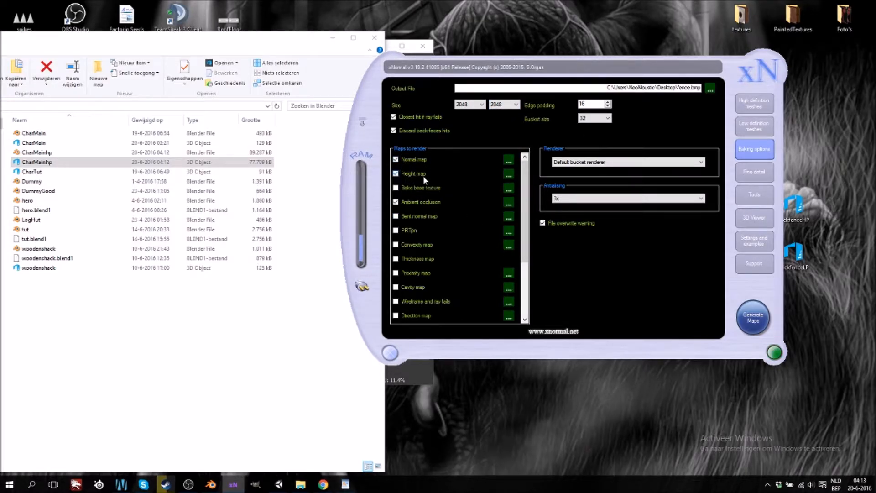
Generate the normal, height and ambient occlusion maps, accepting the model-scale warning and closing the height tonemapper
click(756, 321)
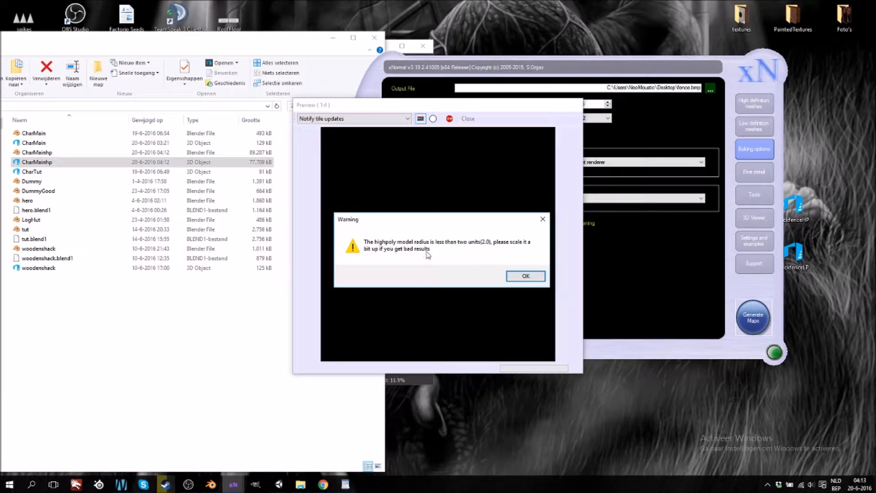
click(525, 275)
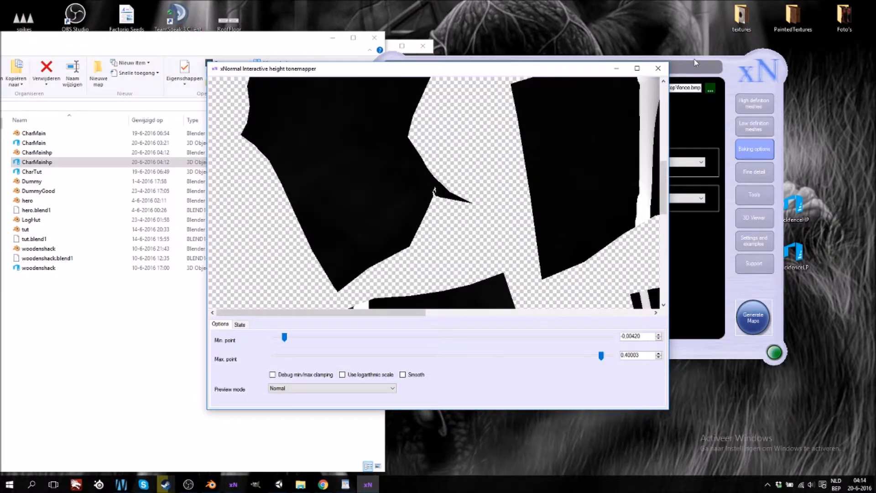
click(658, 68)
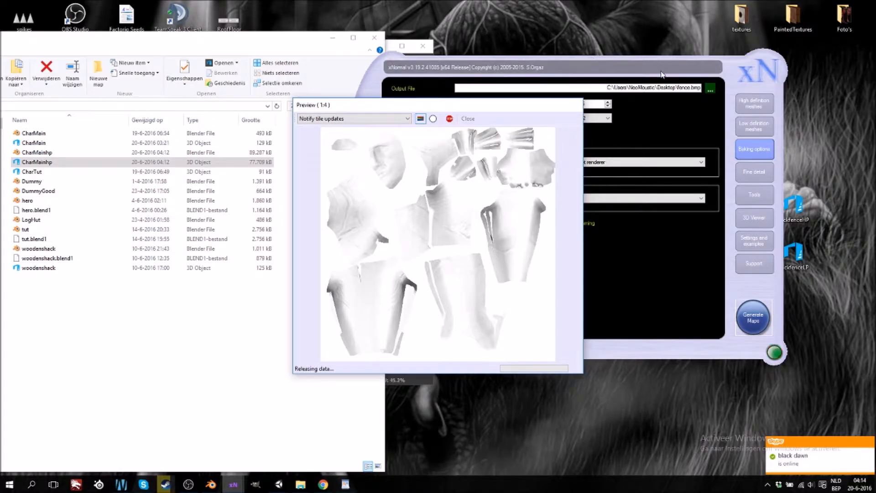
Minimize the folder and OBS windows to uncover the desktop, and close the bake preview
click(337, 38)
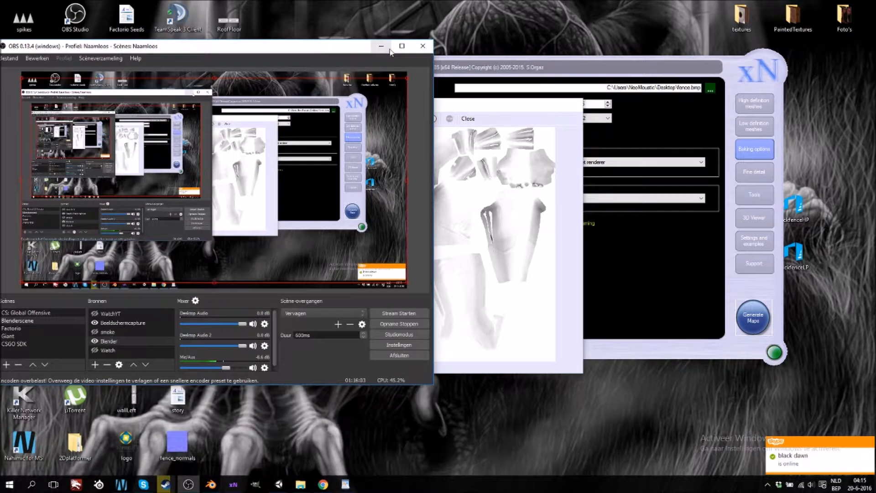
click(381, 47)
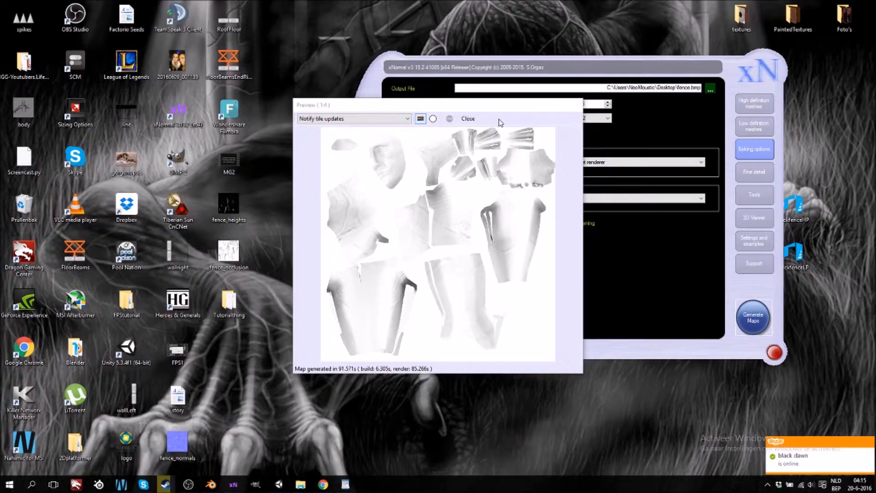
click(469, 119)
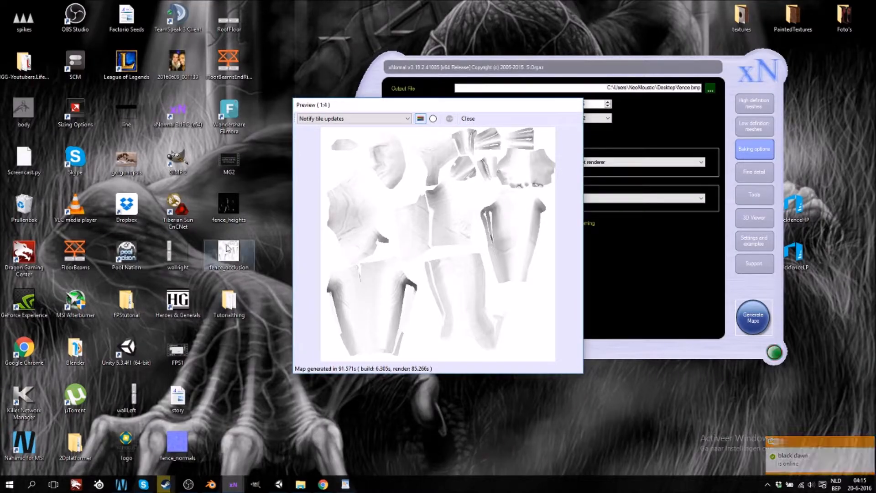
click(278, 484)
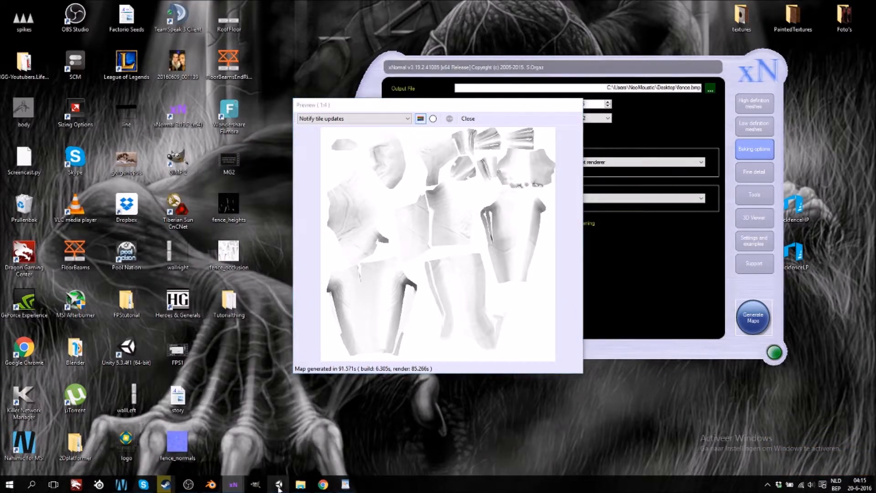
click(824, 5)
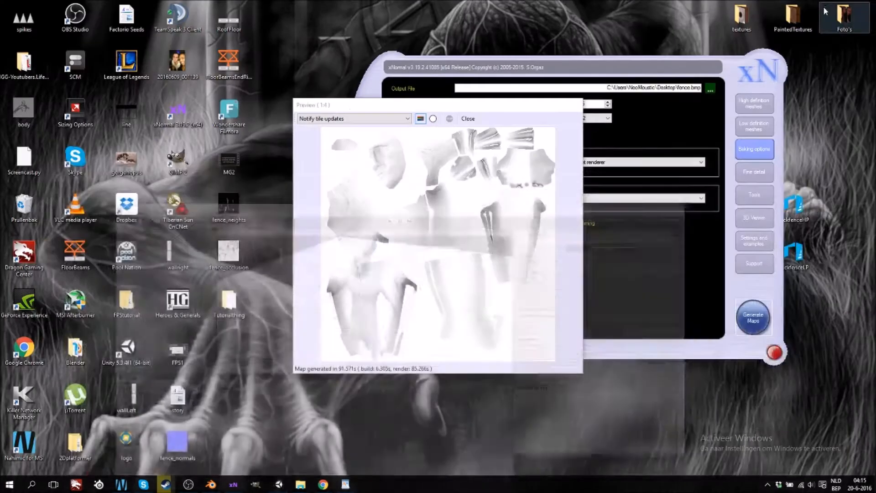
click(465, 120)
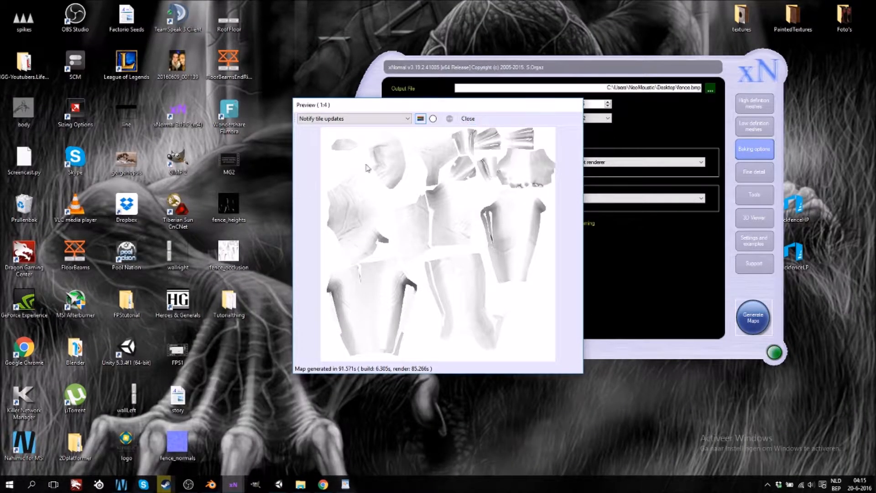
click(469, 119)
Import fence_heights, fence_occlusion and fence_normals from the desktop into the MainChar folder of the Unity project
click(233, 250)
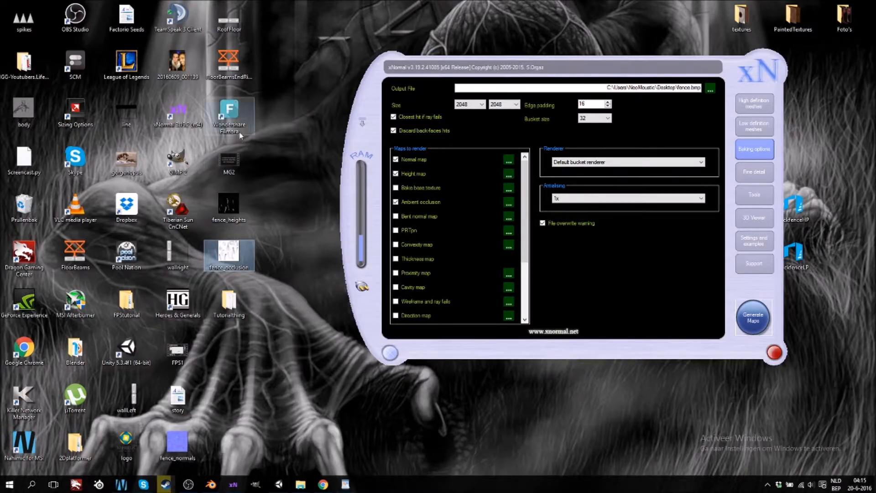
ctrl+click(228, 208)
ctrl+click(177, 442)
drag(233, 274, 348, 343)
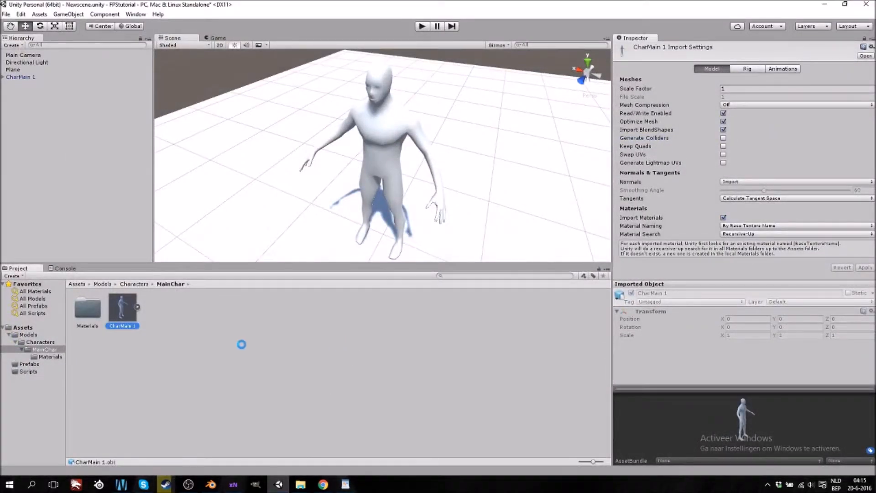
Rename the defaultMat material in MainChar's Materials folder as CharMain
click(84, 304)
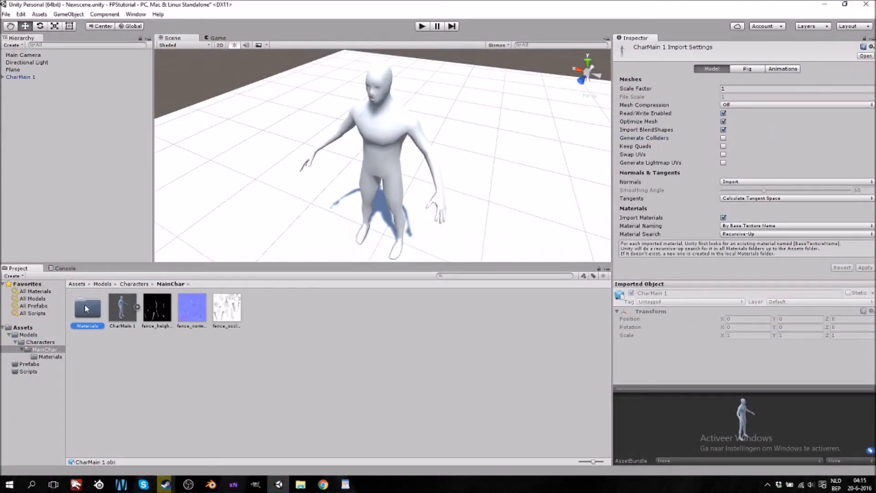
double_click(92, 305)
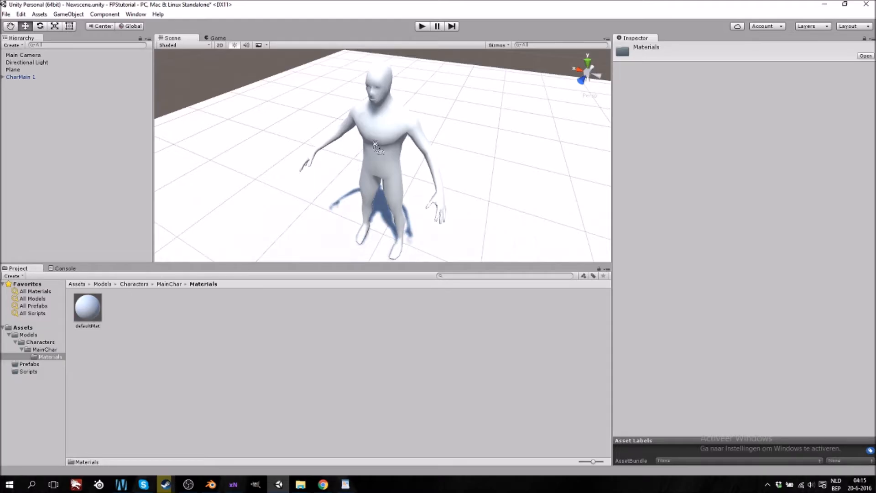
click(85, 326)
click(86, 325)
text(M)
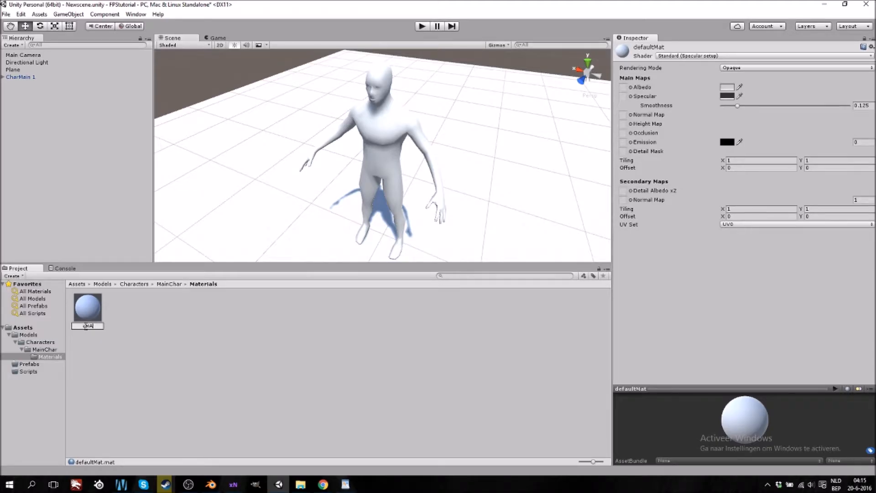
text(harMain)
key(Return)
Assign the fence_normals texture as the CharMain material's normal map and fix its texture type
click(35, 352)
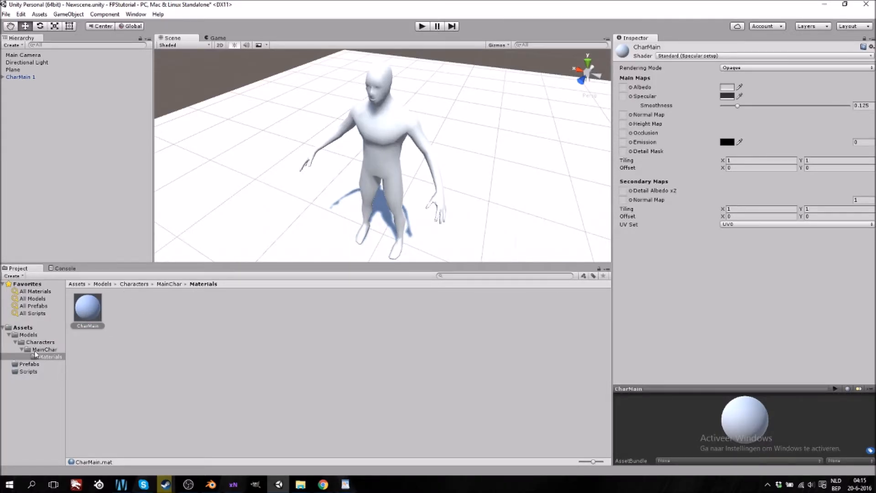
click(47, 351)
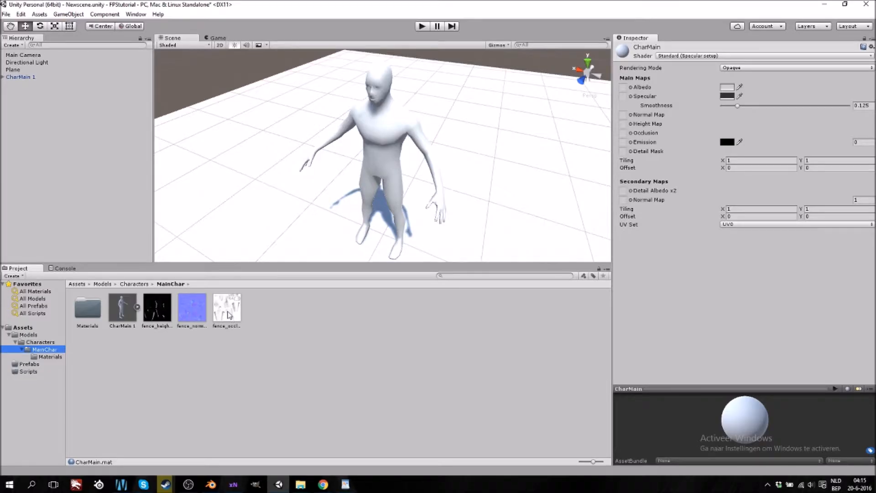
mouse_move(192, 308)
mouse_down()
mouse_move(596, 185)
mouse_move(636, 114)
mouse_move(629, 117)
mouse_up()
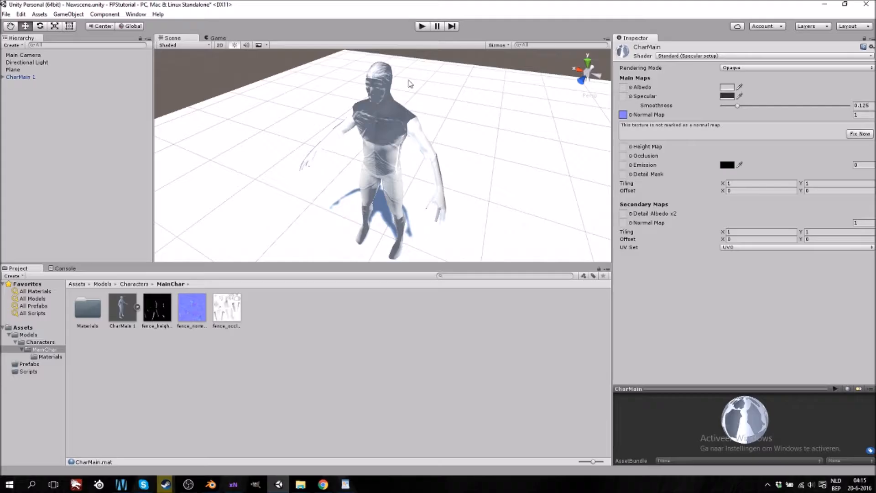
click(863, 134)
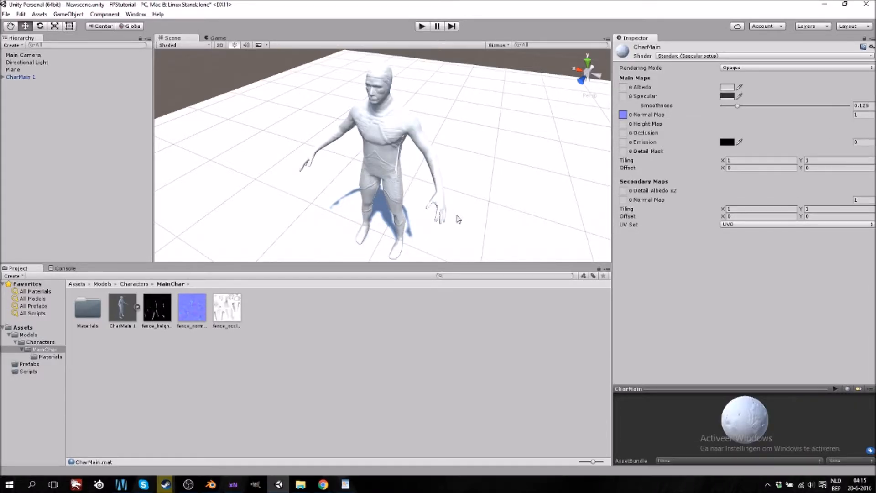
Examine the normal-mapped character's torso, arms, legs and head from several angles in the scene
alt+drag(459, 219, 404, 191)
right_drag(404, 190, 427, 200)
middle_drag(487, 224, 461, 215)
scroll(462, 218, up, 3)
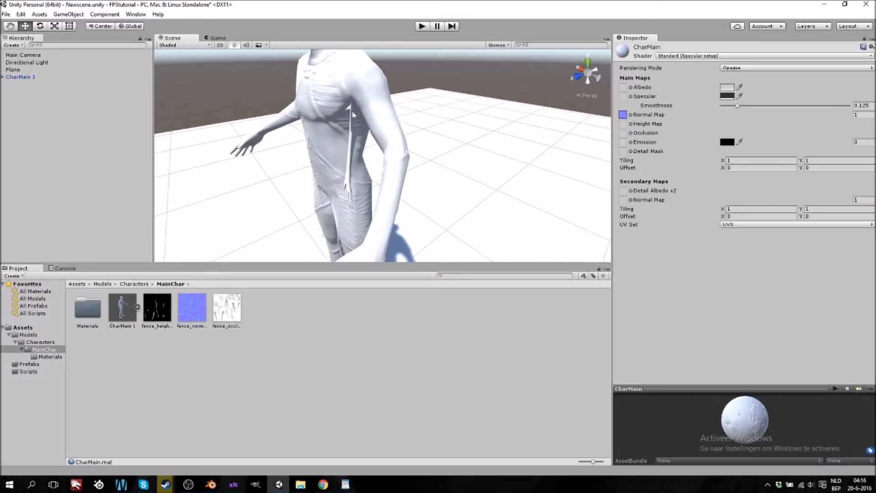
right_drag(325, 226, 291, 194)
middle_drag(230, 186, 271, 179)
scroll(402, 188, up, 4)
scroll(399, 180, down, 3)
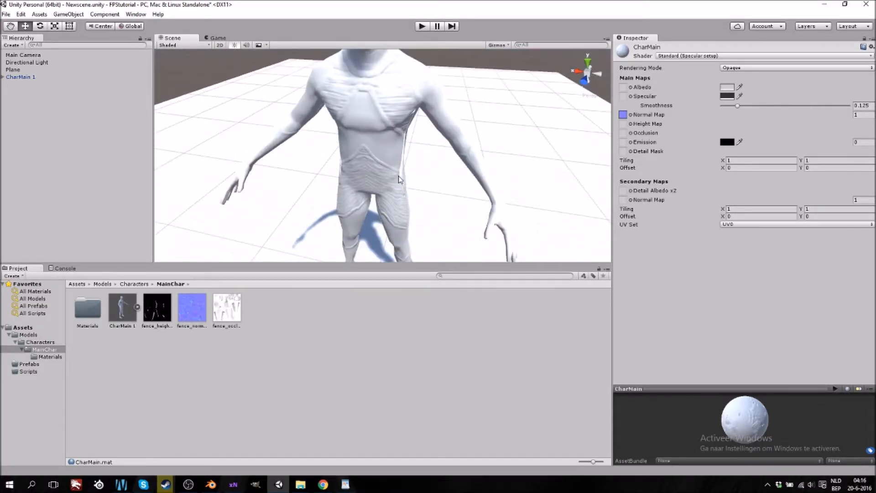
middle_drag(405, 91, 400, 160)
right_drag(449, 196, 395, 164)
middle_drag(484, 236, 467, 215)
right_drag(520, 183, 424, 191)
middle_drag(537, 192, 505, 192)
scroll(464, 204, down, 4)
middle_drag(292, 205, 393, 208)
mouse_move(353, 209)
right_down()
mouse_move(465, 214)
mouse_move(370, 215)
right_up()
middle_drag(260, 214, 369, 207)
scroll(369, 207, up, 5)
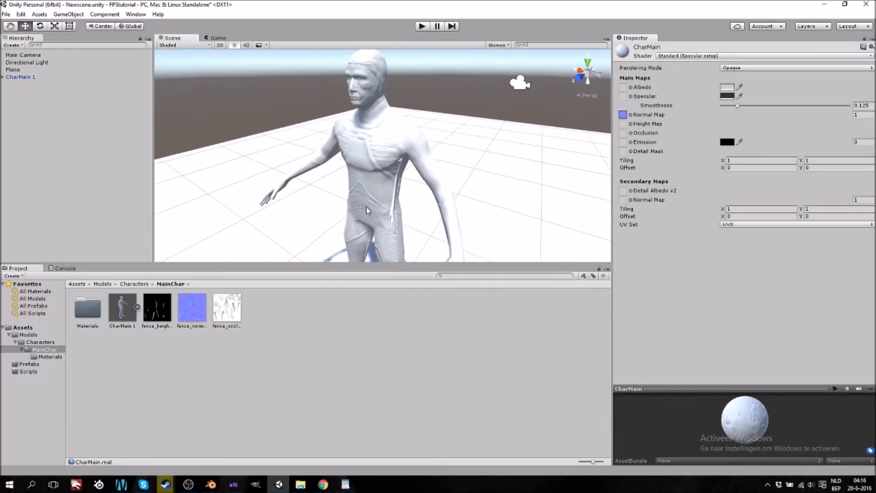
scroll(375, 171, down, 5)
scroll(378, 190, up, 4)
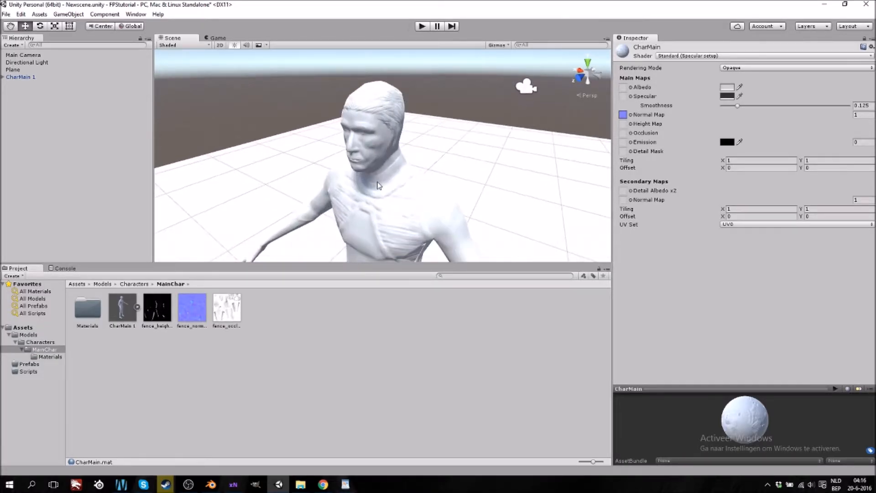
Assign the fence_occlusion texture as the CharMain material's occlusion map and fence_heights as its height map
scroll(377, 185, down, 2)
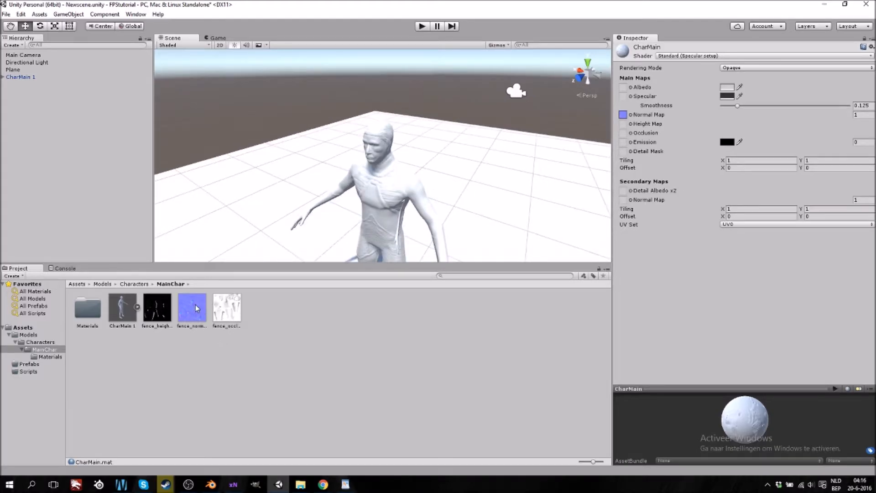
mouse_move(225, 311)
mouse_down()
mouse_move(483, 259)
mouse_move(623, 133)
mouse_up()
drag(151, 315, 624, 127)
Inspect the character's torso, legs and feet up close and from a distance with the occlusion and height maps applied
scroll(463, 249, down, 2)
middle_drag(421, 255, 419, 219)
right_drag(429, 220, 389, 215)
scroll(441, 217, up, 5)
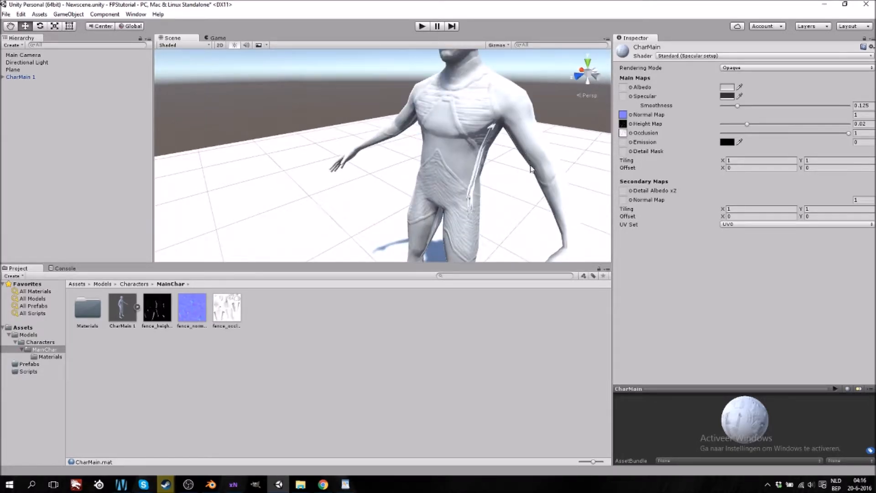
scroll(487, 201, down, 5)
scroll(486, 201, up, 6)
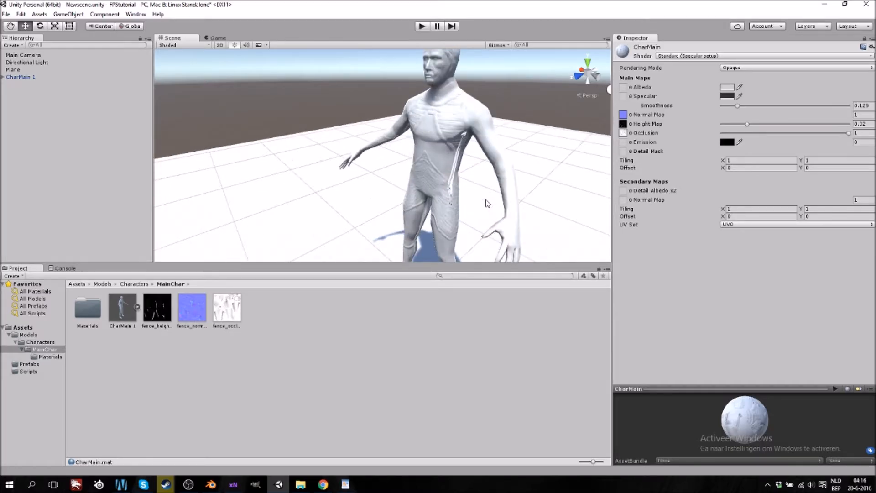
scroll(497, 197, down, 5)
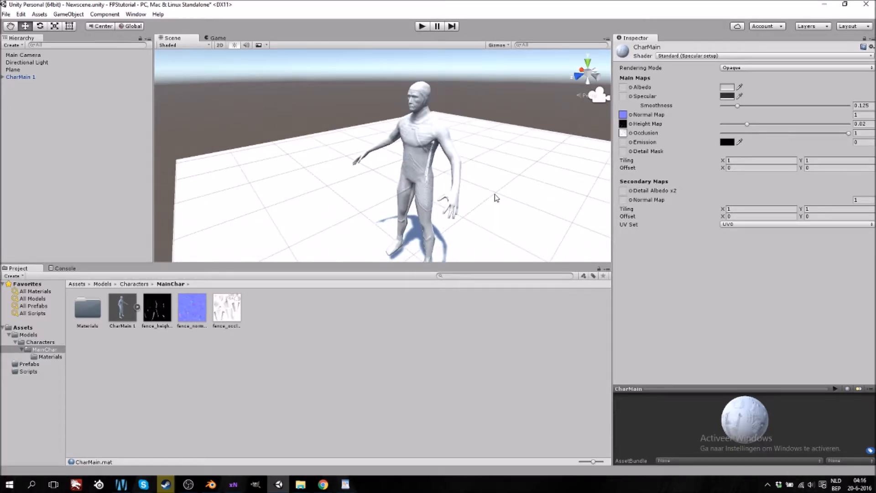
scroll(319, 242, up, 4)
right_drag(353, 230, 470, 226)
middle_drag(307, 237, 310, 212)
right_drag(406, 160, 297, 196)
middle_drag(570, 177, 511, 174)
scroll(408, 160, up, 3)
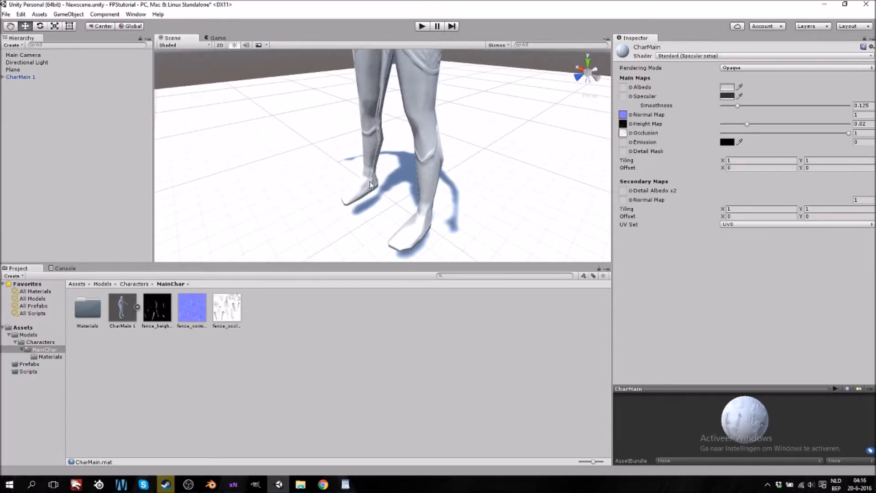
middle_drag(423, 108, 410, 122)
right_drag(469, 195, 385, 185)
middle_drag(506, 223, 471, 207)
mouse_move(472, 208)
right_down()
mouse_move(489, 196)
mouse_move(480, 201)
right_up()
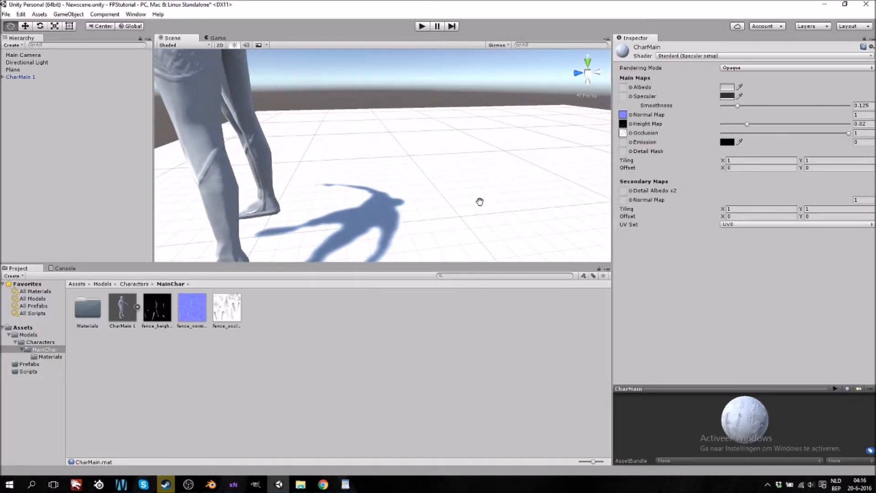
middle_drag(479, 201, 518, 199)
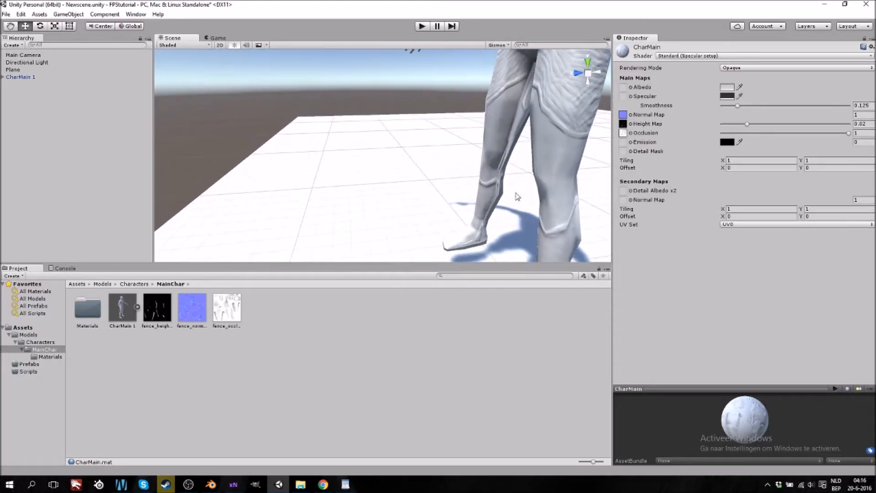
scroll(515, 191, down, 5)
scroll(475, 158, down, 1)
middle_drag(454, 126, 460, 163)
scroll(458, 185, up, 1)
middle_drag(458, 200, 457, 182)
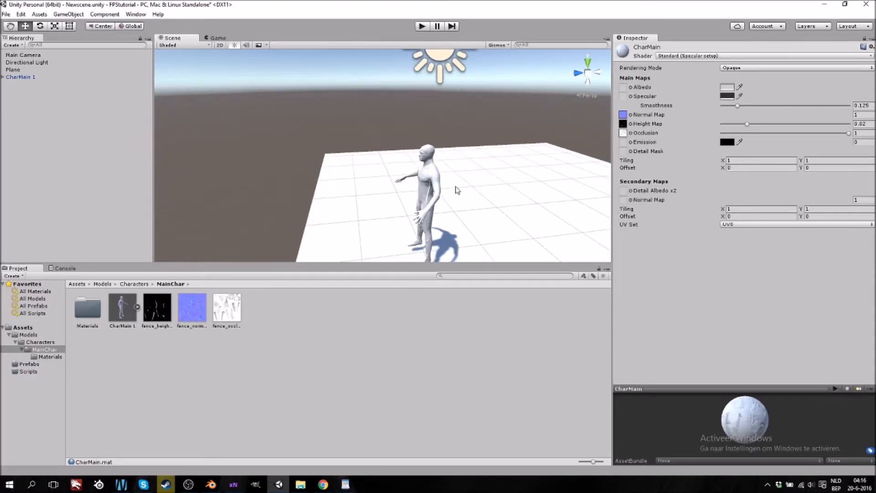
Switch to Blender and scale the detailed character Dummy.001 by 25 on all axes
click(212, 483)
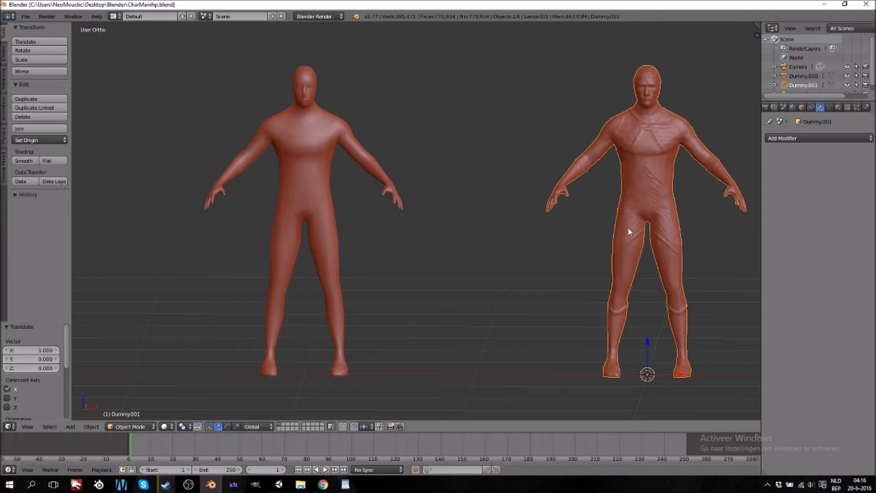
key(s)
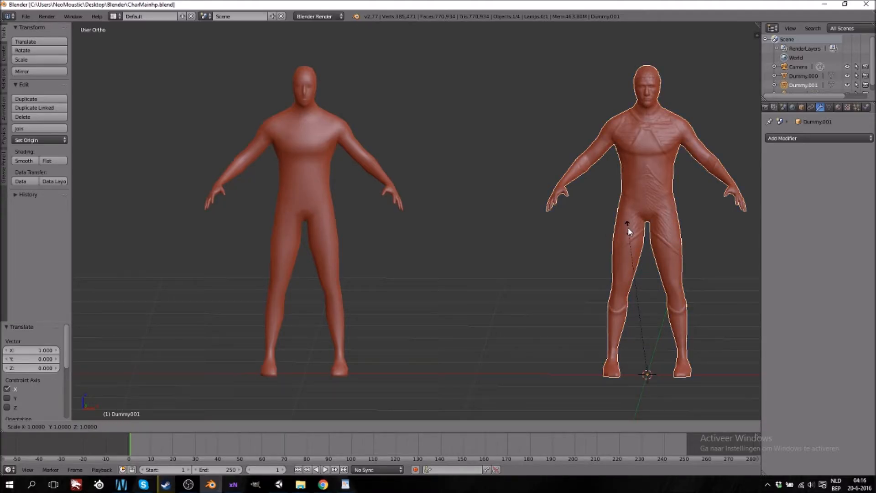
text(25)
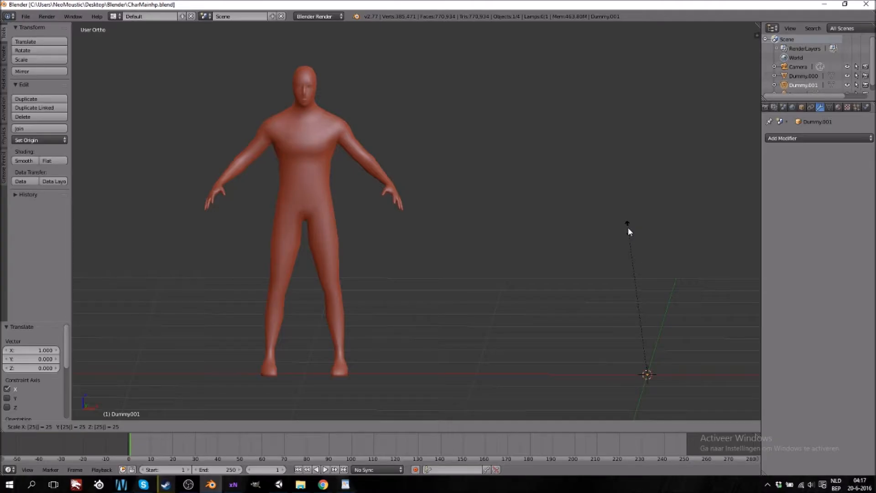
key(Return)
scroll(618, 215, down, 15)
shift+scroll(472, 233, up, 15)
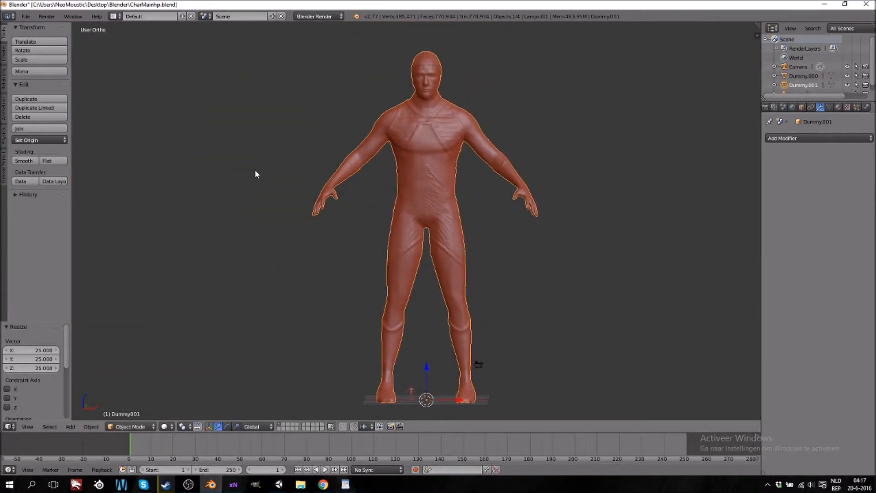
Export the scaled detailed character as a Wavefront file named CharMainhp25.obj in the Blender folder
click(29, 17)
mouse_move(32, 192)
click(133, 246)
click(144, 50)
click(145, 51)
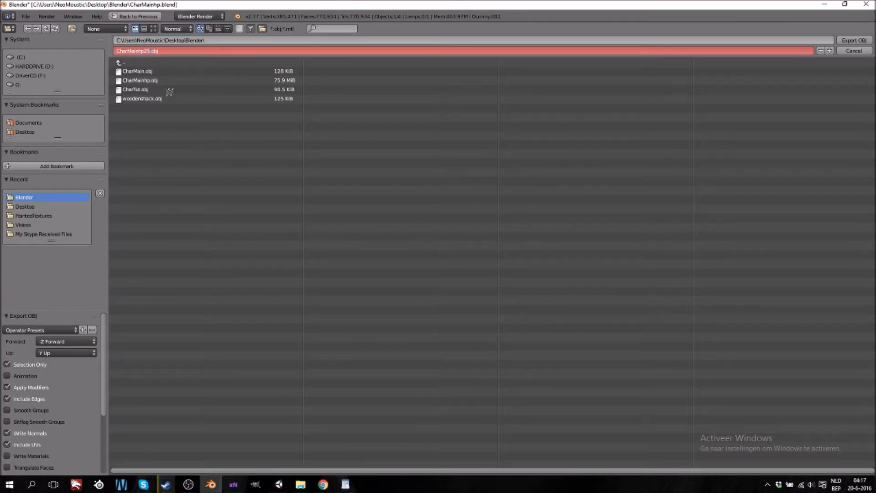
click(685, 109)
click(857, 40)
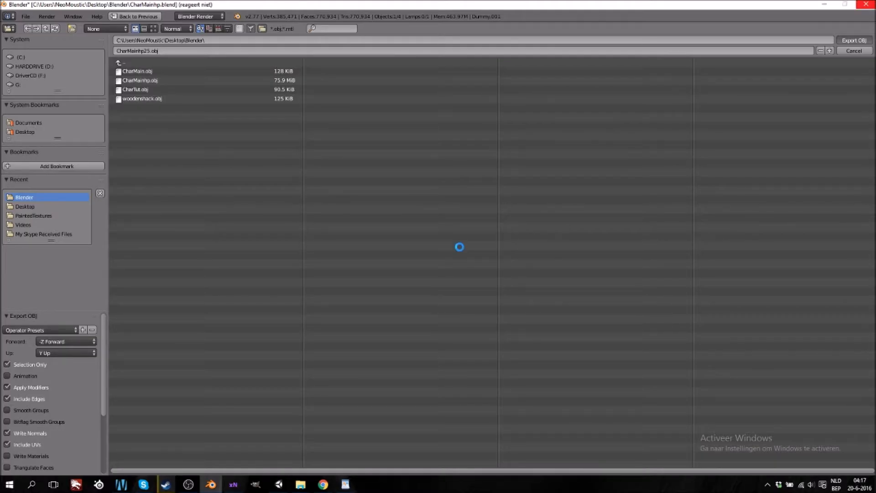
click(189, 486)
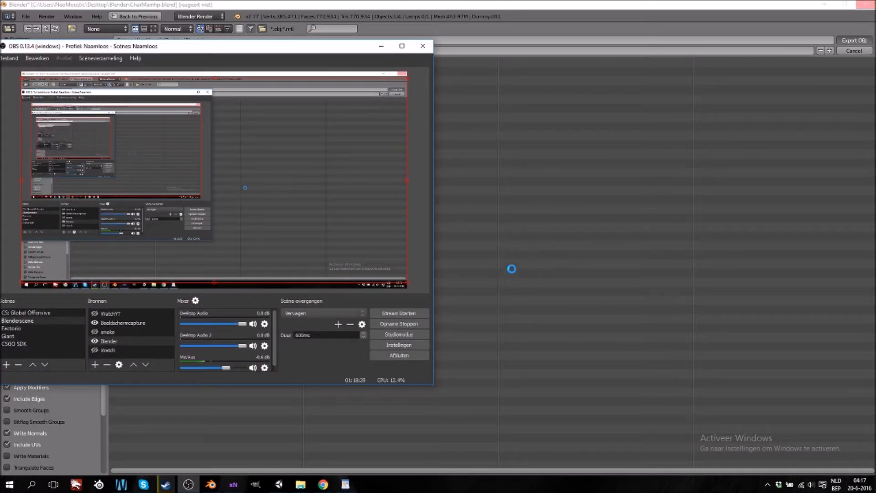
click(189, 485)
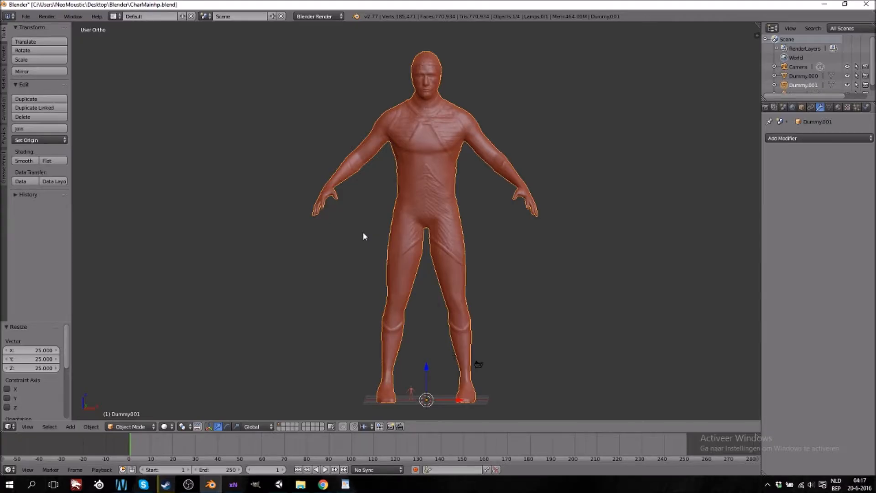
Move the smooth low-poly character Dummy.000 by 2 along X and scale it by 25 on all axes
scroll(371, 303, down, 4)
scroll(430, 327, up, 8)
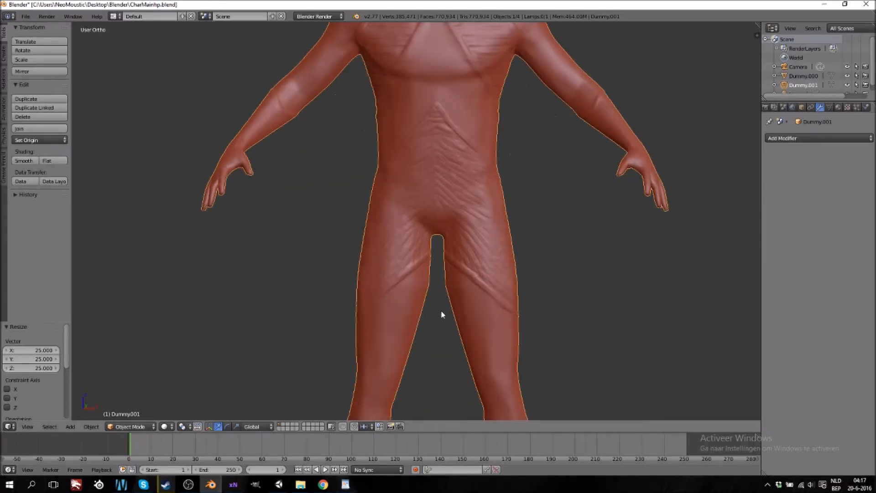
shift+scroll(445, 304, down, 20)
shift+scroll(457, 290, down, 5)
right_click(406, 267)
key(g)
key(x)
key(2)
key(Return)
text(s25)
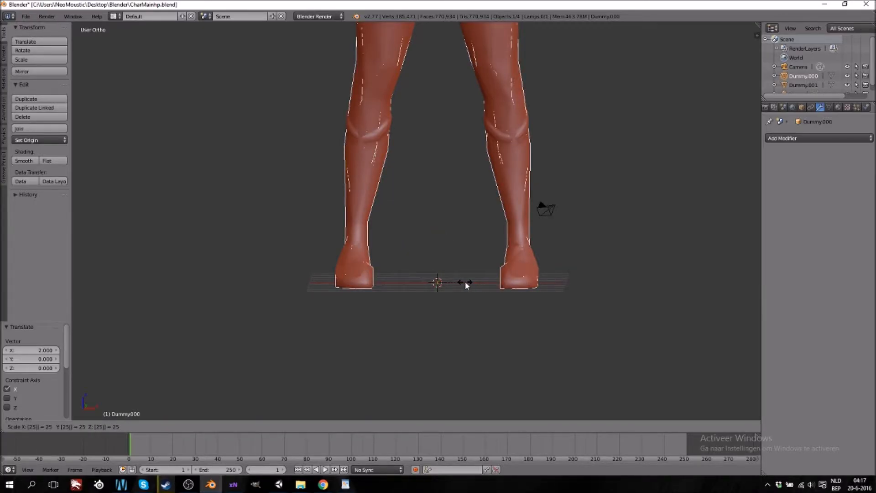
key(Return)
Export the scaled low-poly character as a Wavefront file named CharMain25.obj in the Blender folder
click(25, 17)
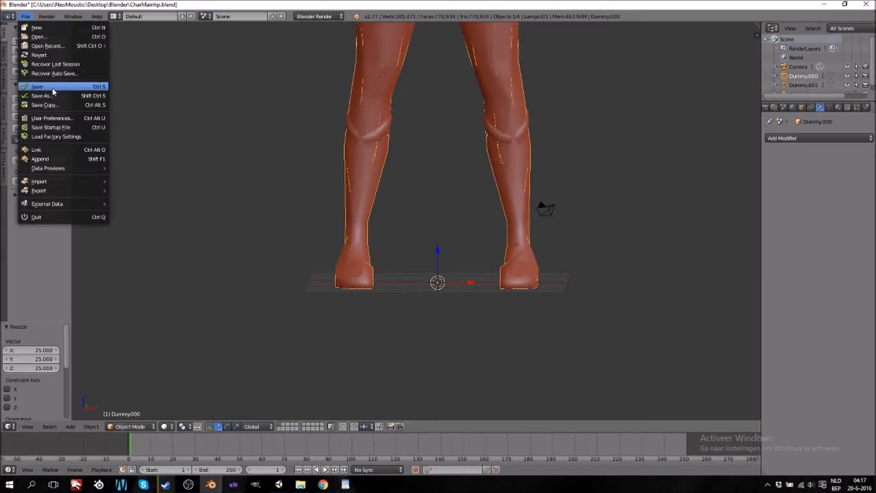
mouse_move(50, 191)
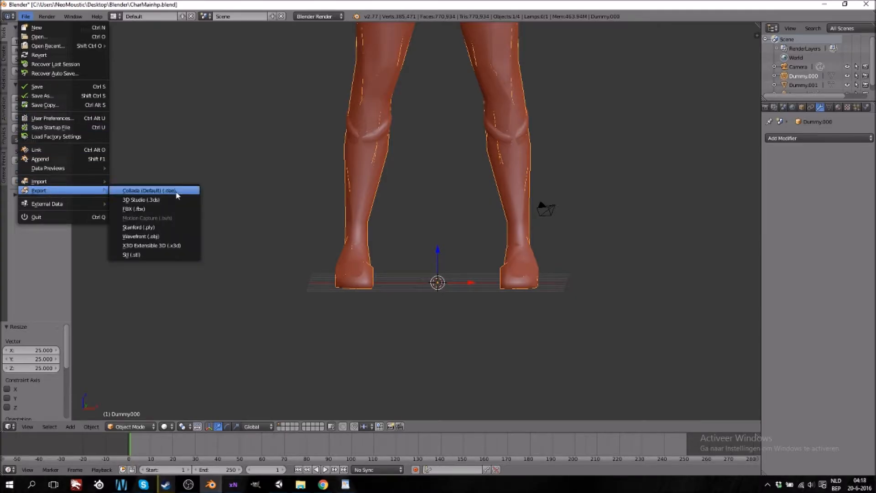
click(151, 237)
double_click(144, 51)
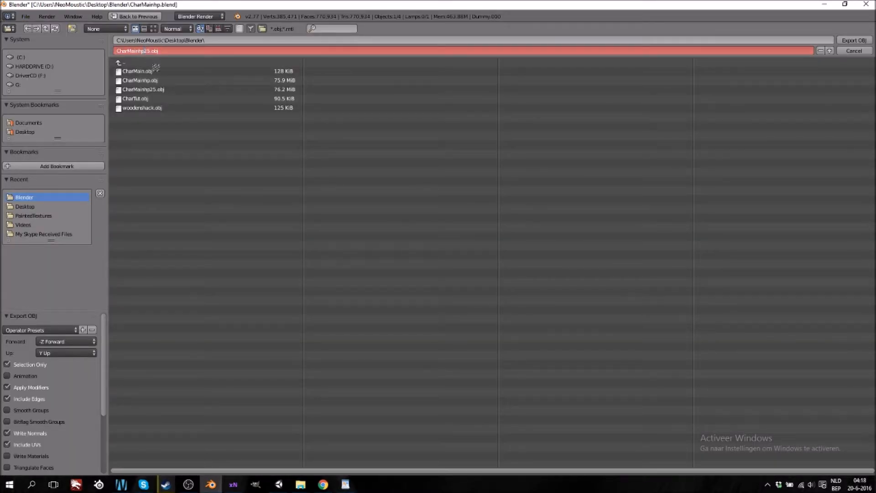
click(845, 40)
click(849, 41)
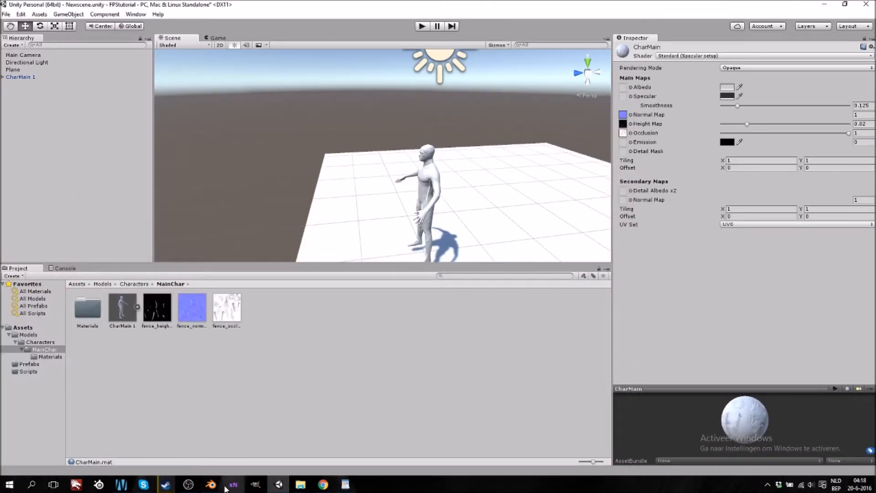
Switch to xNormal and remove the existing low-poly mesh from the low definition meshes
click(233, 485)
click(756, 108)
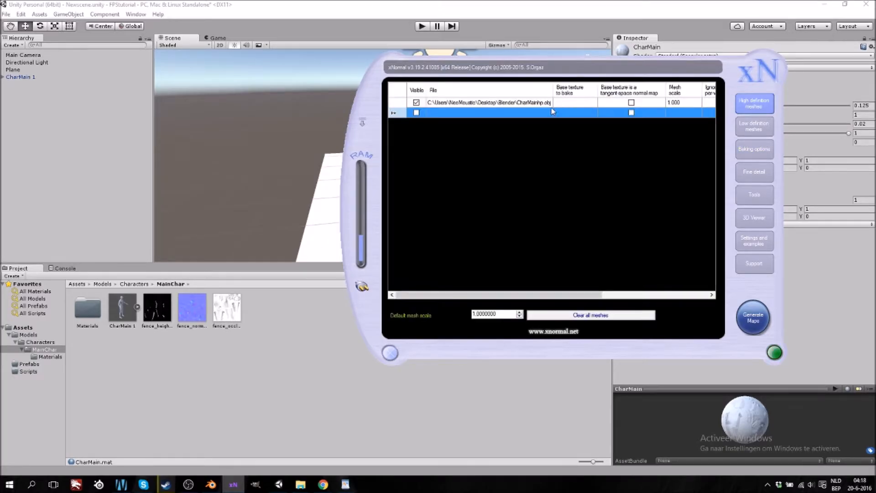
right_click(524, 100)
click(717, 119)
click(754, 127)
right_click(505, 104)
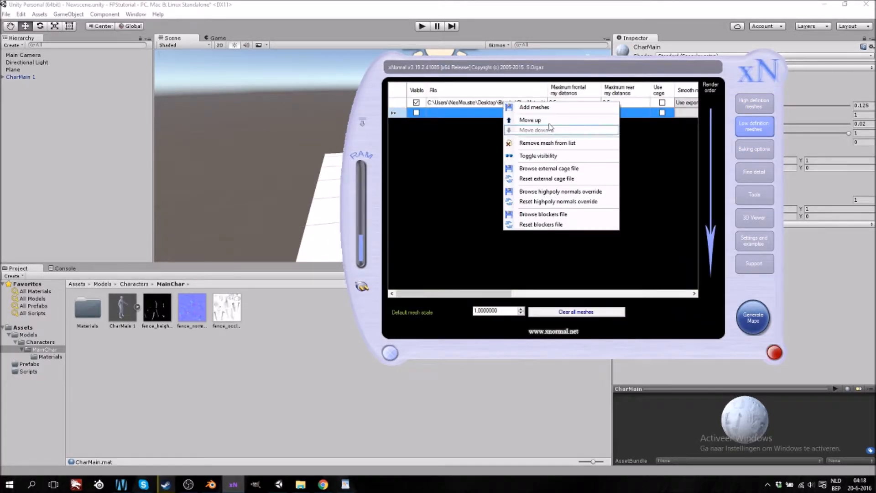
click(519, 121)
right_click(499, 103)
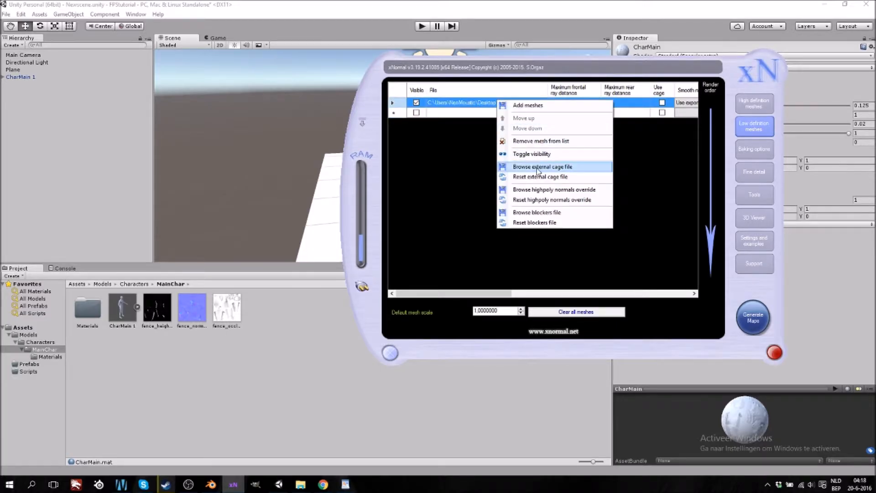
click(557, 141)
Remove CharMainhp.obj from the high definition meshes
click(754, 106)
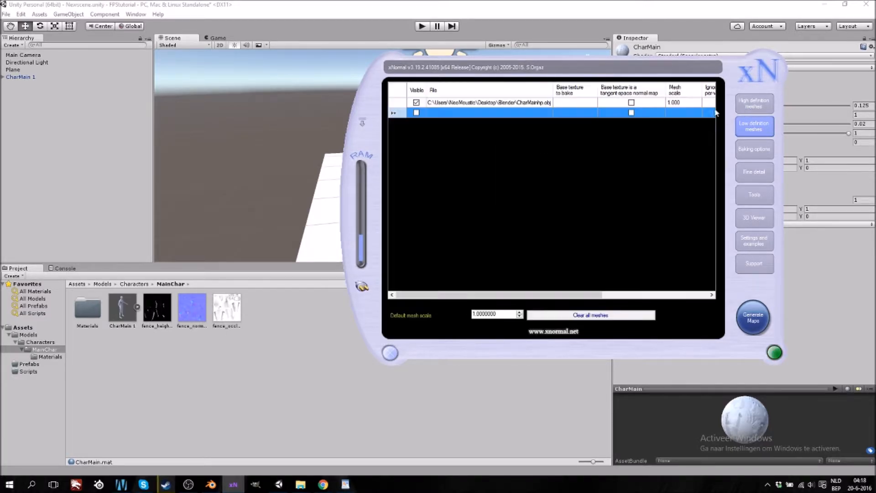
right_click(498, 102)
right_click(485, 103)
click(467, 104)
right_click(475, 103)
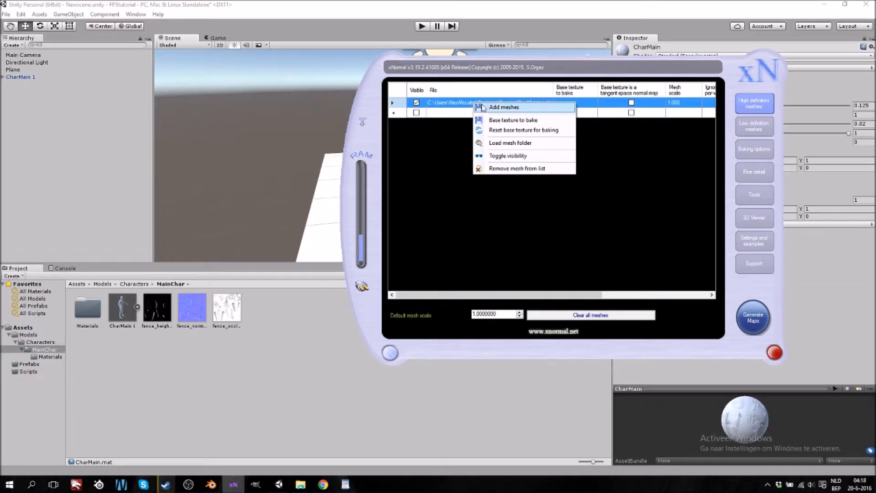
click(522, 168)
Minimize Unity, bring up the Blender folder and add its CharMainhp25 object to xNormal's high definition meshes
click(824, 5)
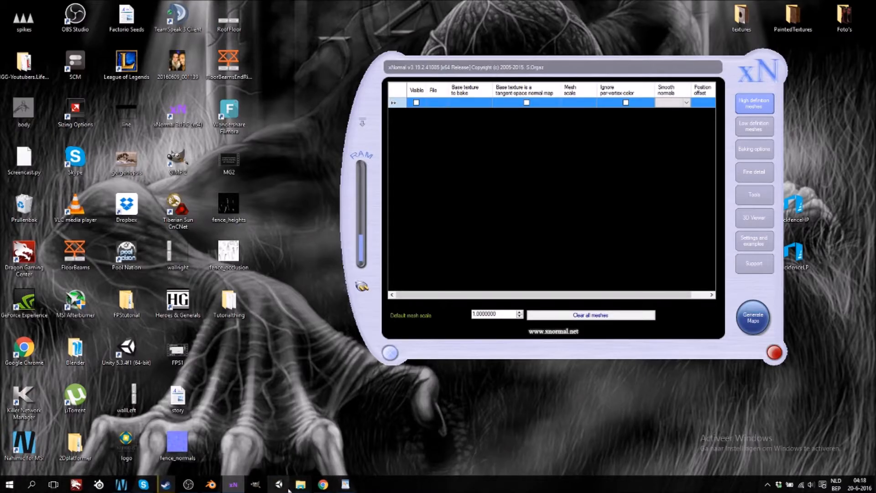
mouse_move(301, 485)
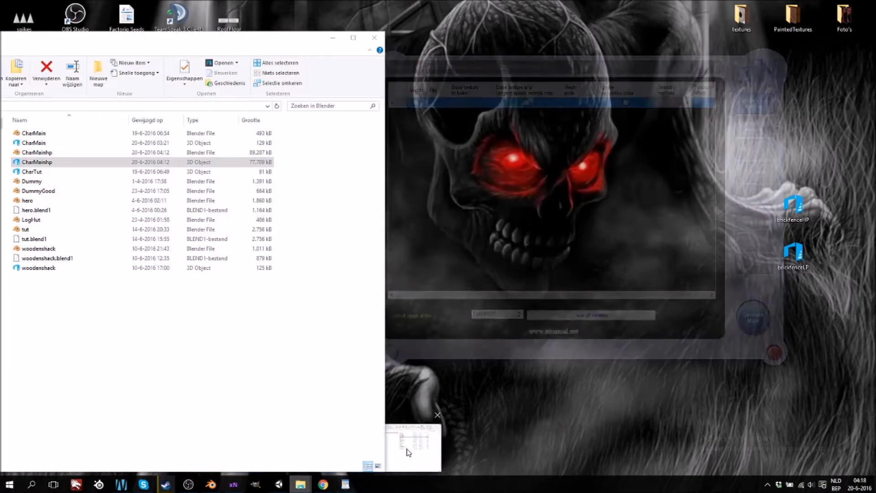
click(407, 450)
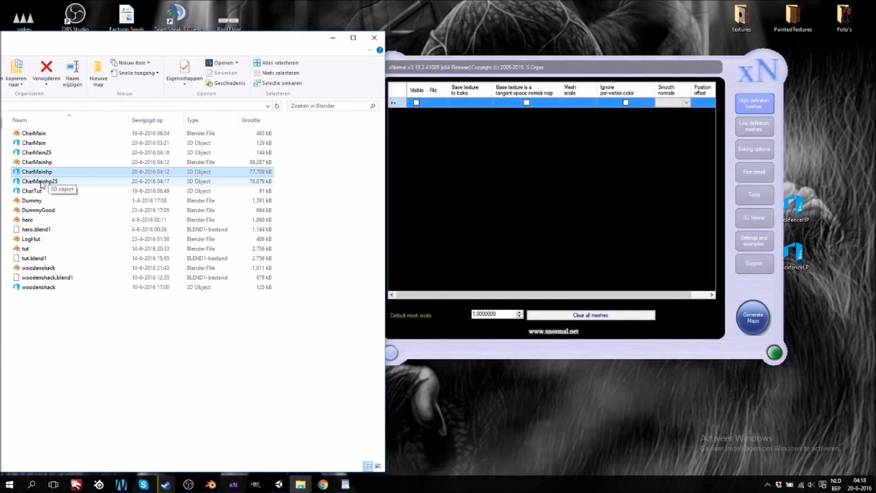
drag(38, 183, 504, 177)
Add the CharMain25 object from the Blender folder to xNormal's low definition meshes
click(765, 132)
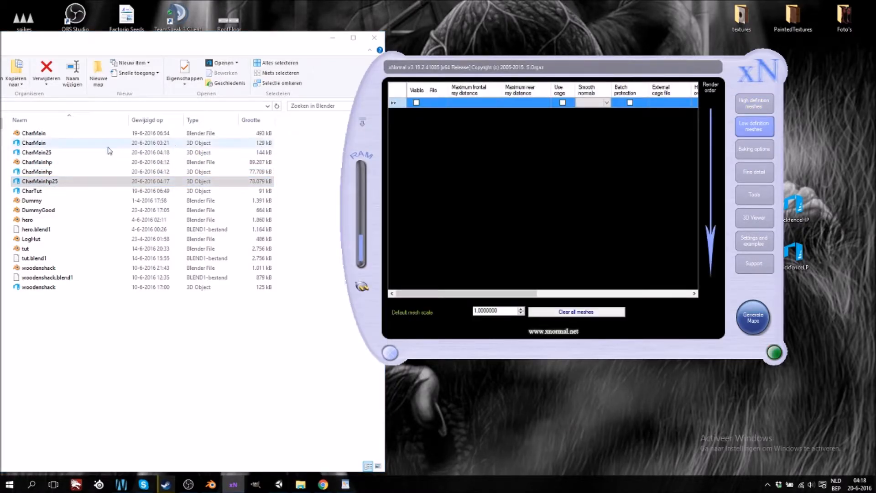
click(40, 153)
drag(40, 155, 504, 157)
Generate the normal, height and ambient occlusion maps, overwriting fence_normals.bmp and fence_heights.bmp and keeping the default height tonemapping
click(754, 149)
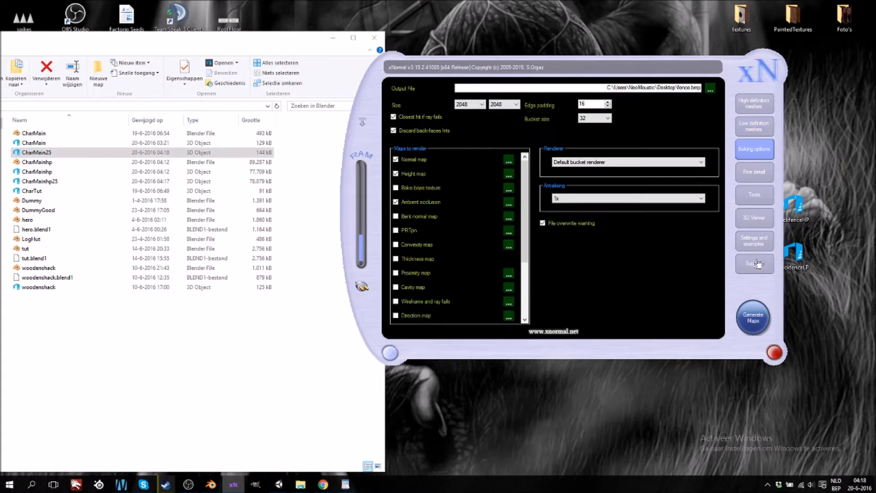
click(745, 320)
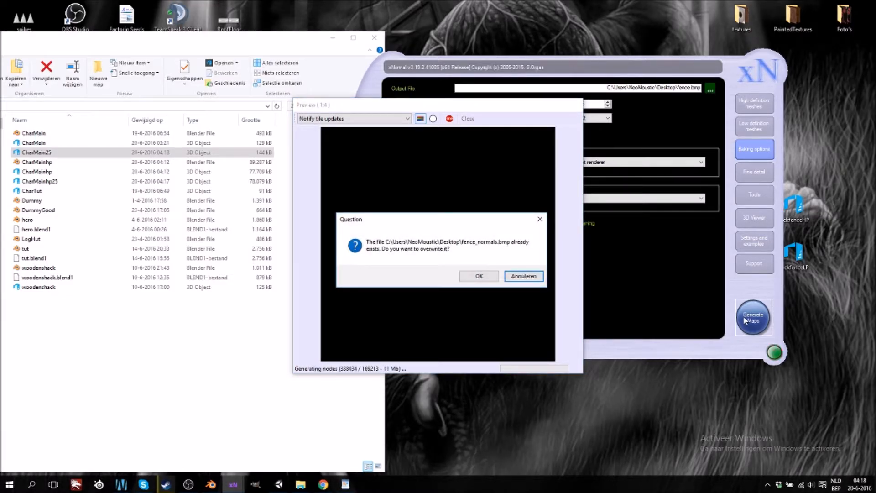
click(481, 274)
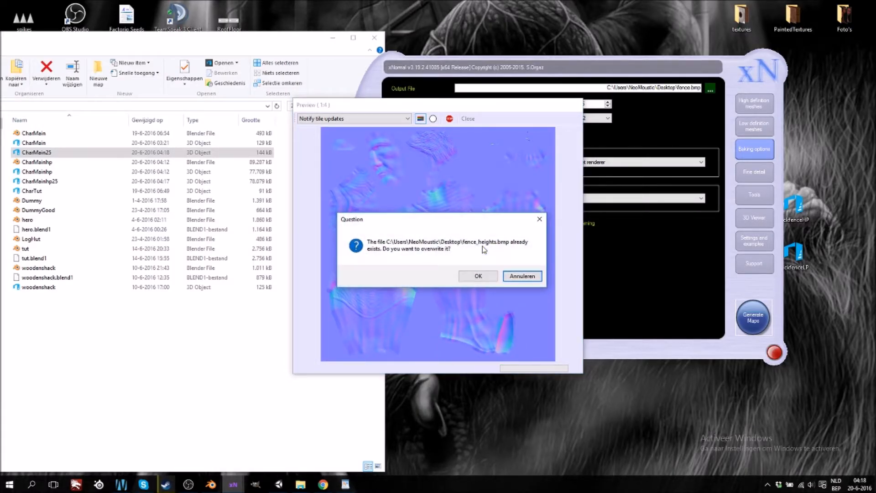
click(479, 275)
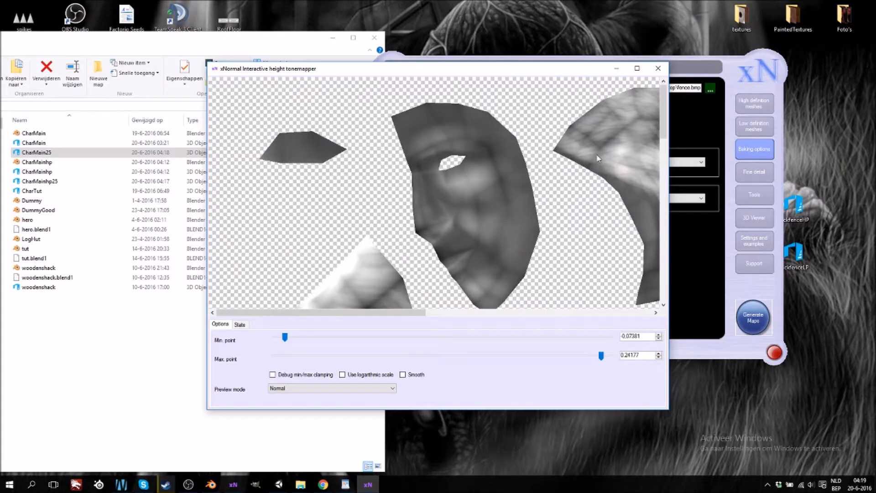
click(664, 73)
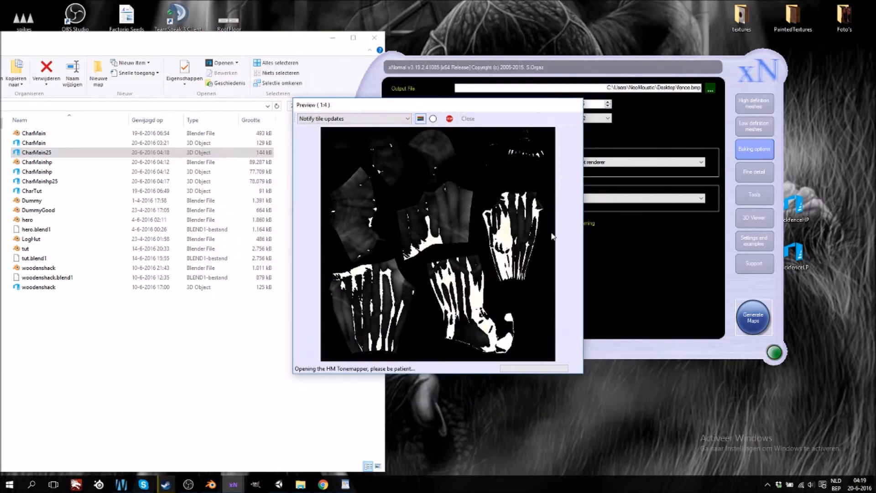
Switch to Unity and delete the MainChar folder containing the old fence height, normal and occlusion textures
click(280, 485)
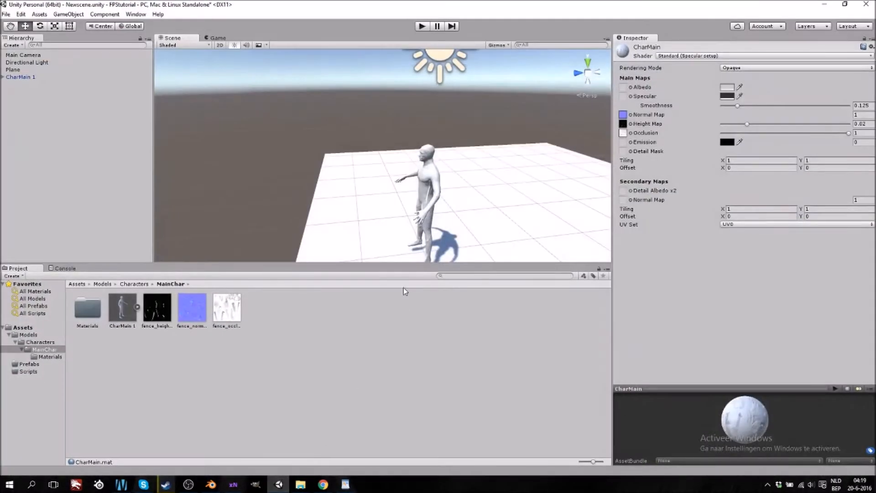
click(151, 314)
ctrl+click(192, 308)
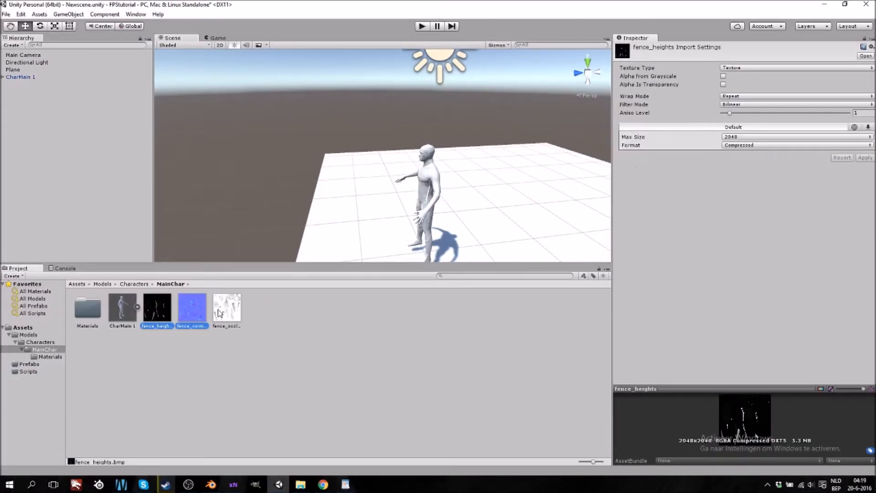
right_click(235, 313)
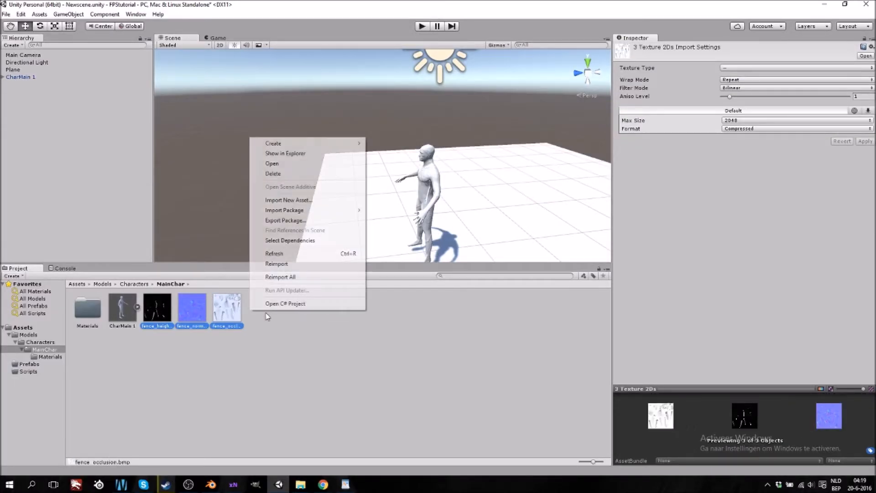
click(306, 174)
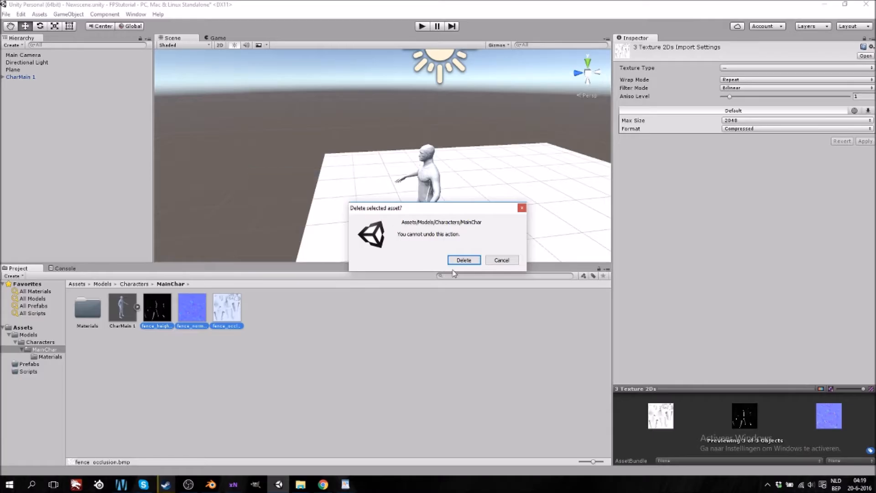
click(457, 260)
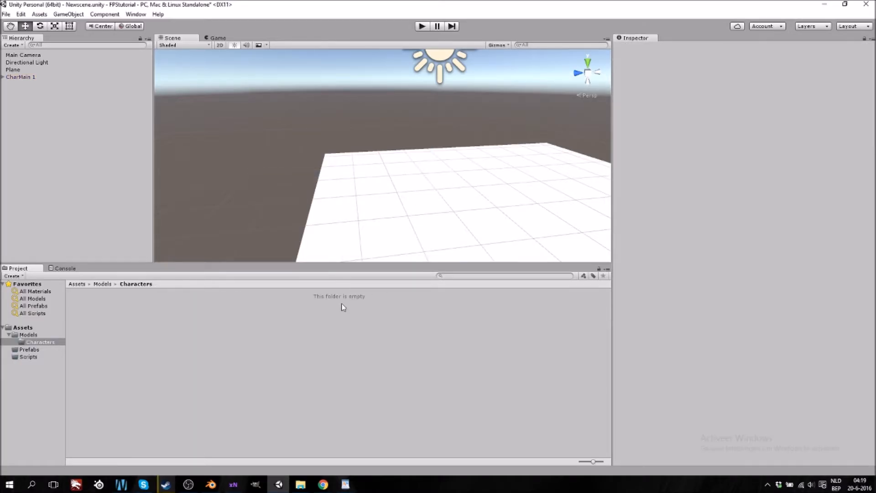
Check the Assets folders for the deleted content, return to Characters and try to undo the deletion
key(BackSpace)
key(BackSpace)
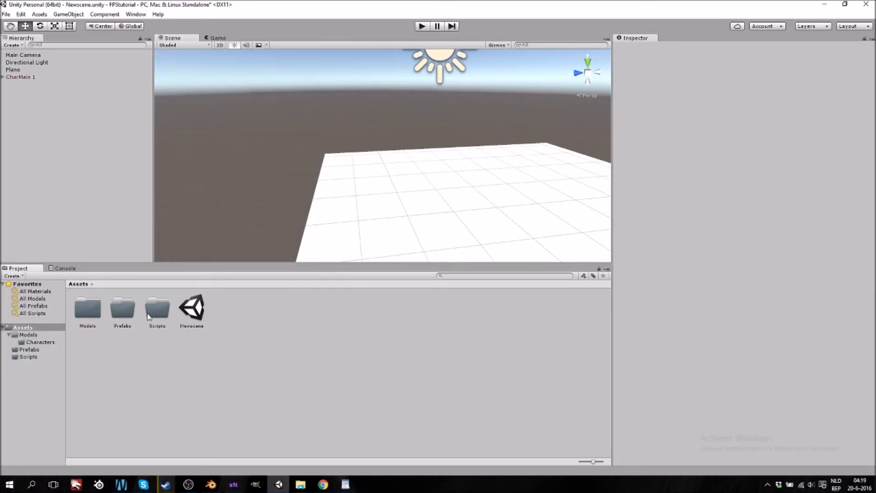
double_click(87, 309)
double_click(89, 311)
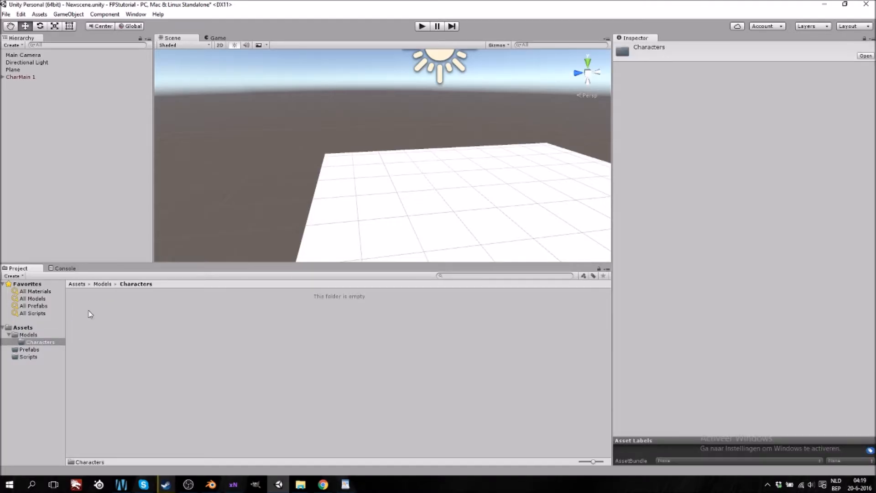
key(ctrl+z)
Import the CharMain 3D object from the Blender folder into Characters and add it to the scene hierarchy
click(300, 485)
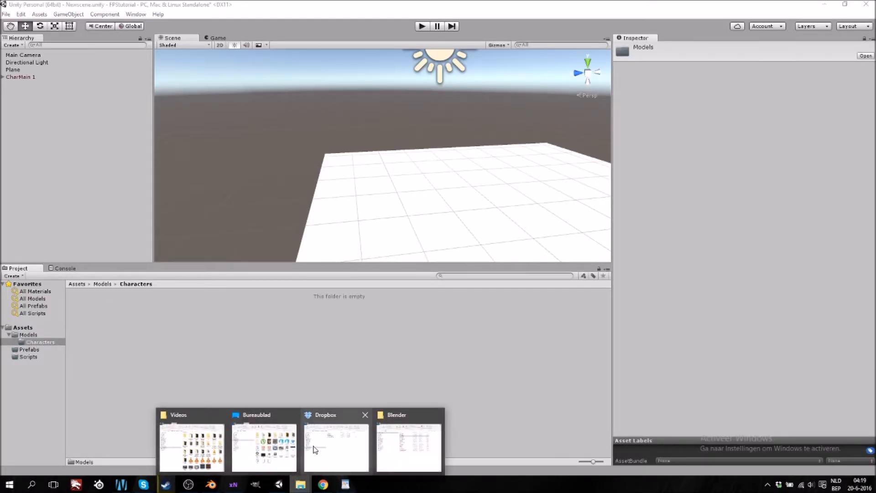
click(407, 442)
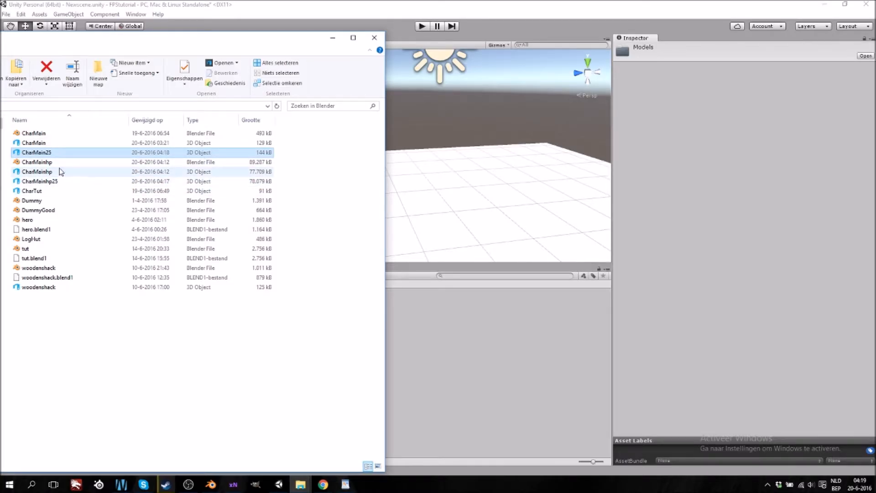
drag(33, 142, 458, 325)
click(458, 325)
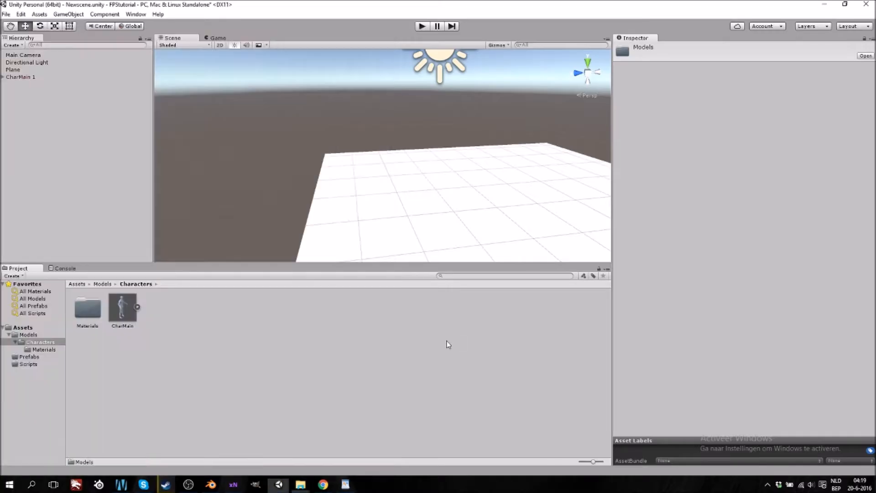
drag(123, 312, 69, 176)
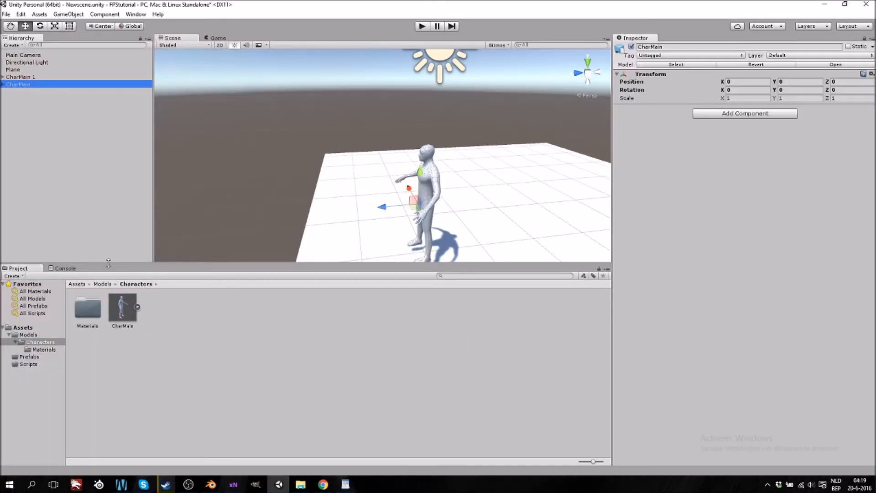
Apply defaultMat from the Materials folder to the scene character and display the material's settings
double_click(100, 309)
drag(88, 307, 427, 201)
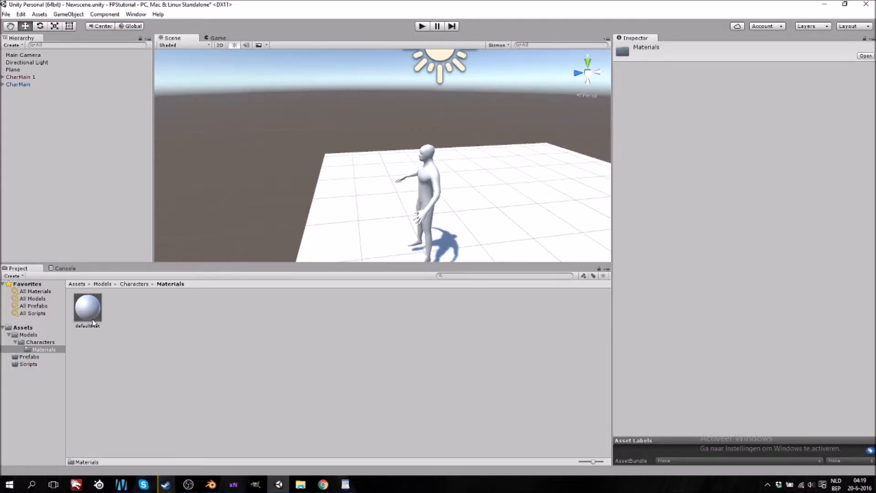
click(91, 317)
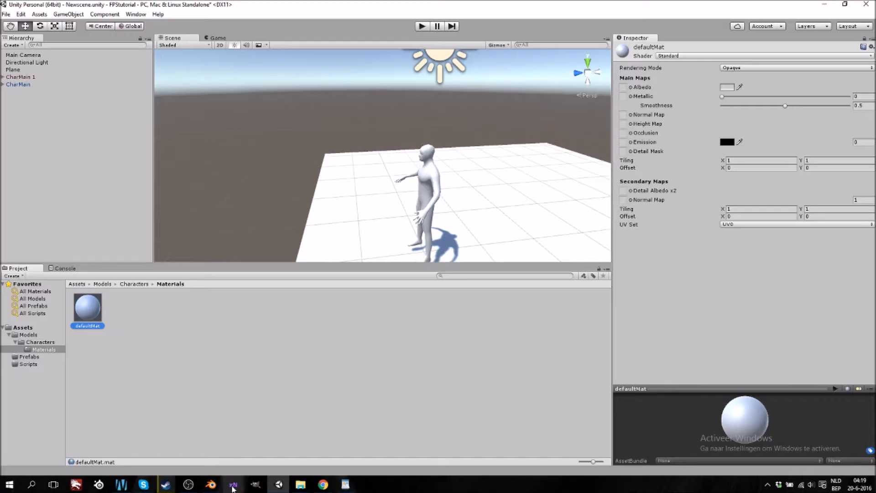
Bring up xNormal's bake preview, close it once the maps are generated and return to Unity
mouse_move(232, 487)
click(270, 445)
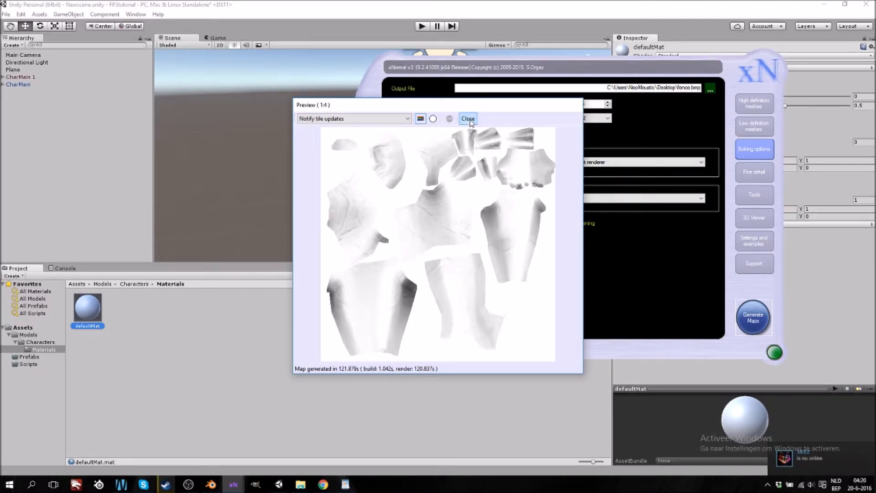
click(470, 121)
click(368, 126)
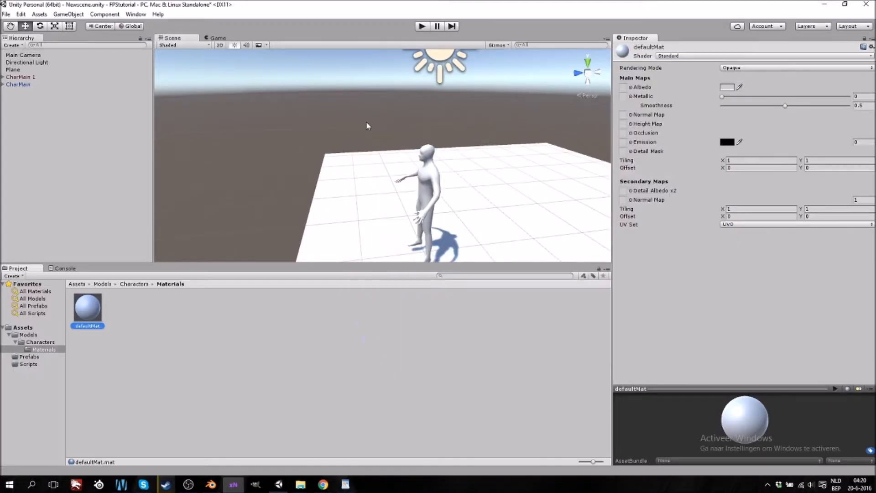
Minimize Unity and the Blender folder, and import the baked fence height, normal and occlusion maps from the desktop into Unity's Materials folder
click(824, 4)
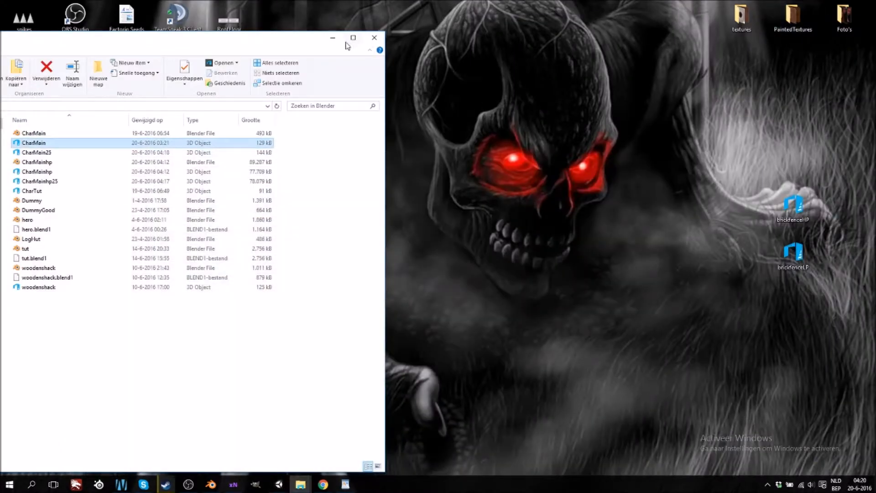
click(332, 38)
click(230, 255)
ctrl+click(231, 203)
ctrl+click(179, 444)
drag(234, 251, 352, 359)
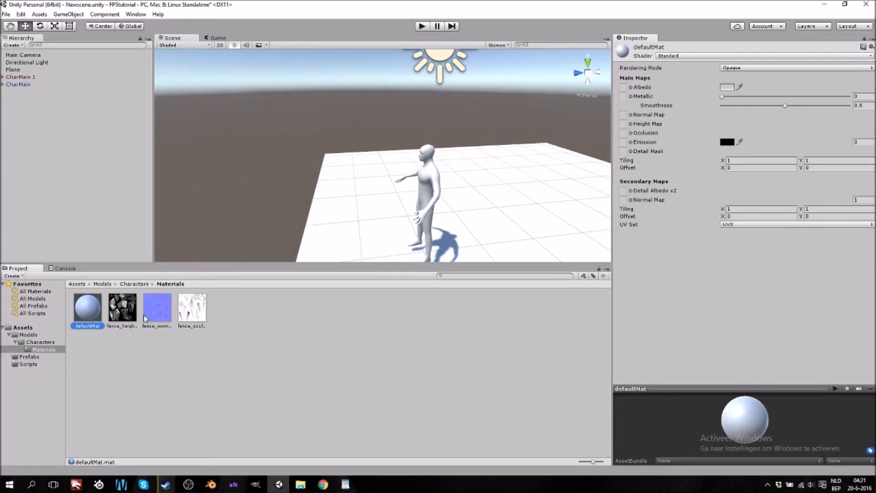
Rename the defaultMat material to MainCharMat
click(87, 330)
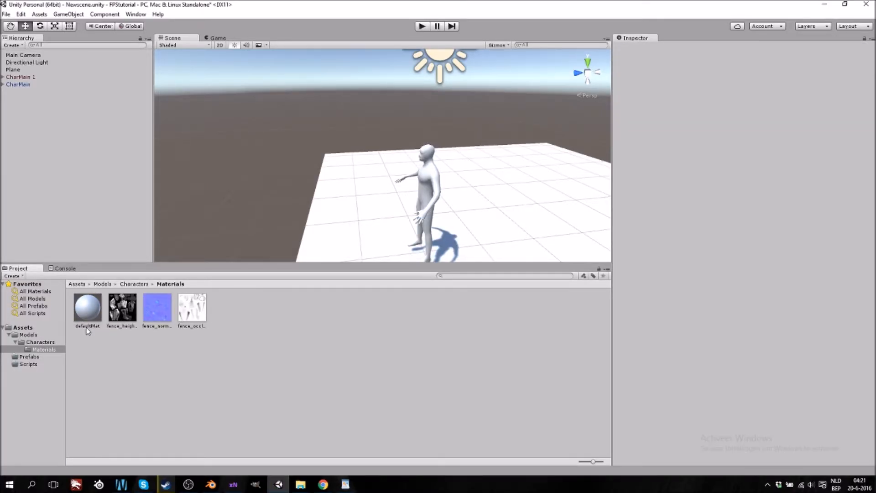
click(88, 329)
click(87, 326)
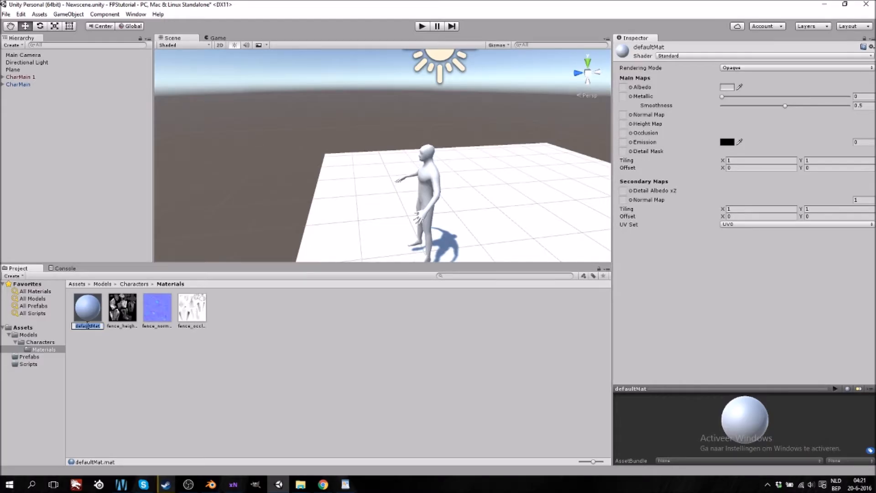
key(BackSpace)
text(MainCharMat)
key(Return)
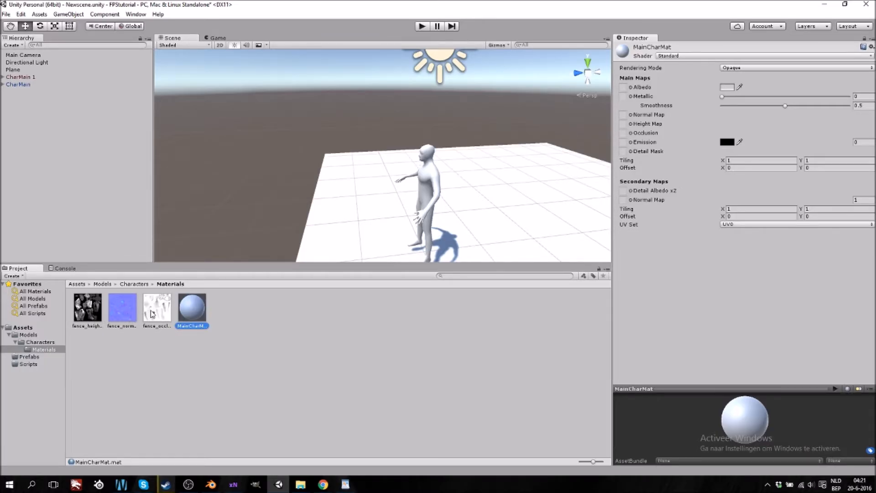
Assign the fence normals texture as MainCharMat's normal map and fix its import type to normal map
mouse_move(117, 313)
mouse_down()
mouse_move(631, 128)
mouse_move(624, 115)
mouse_up()
click(858, 134)
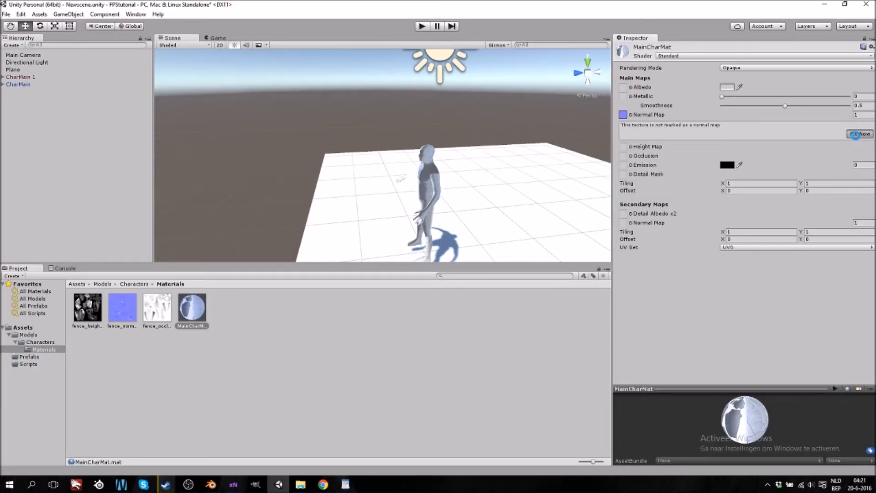
Examine the normal-mapped surface detail on the character's torso, arms and legs from several angles
right_drag(393, 223, 399, 227)
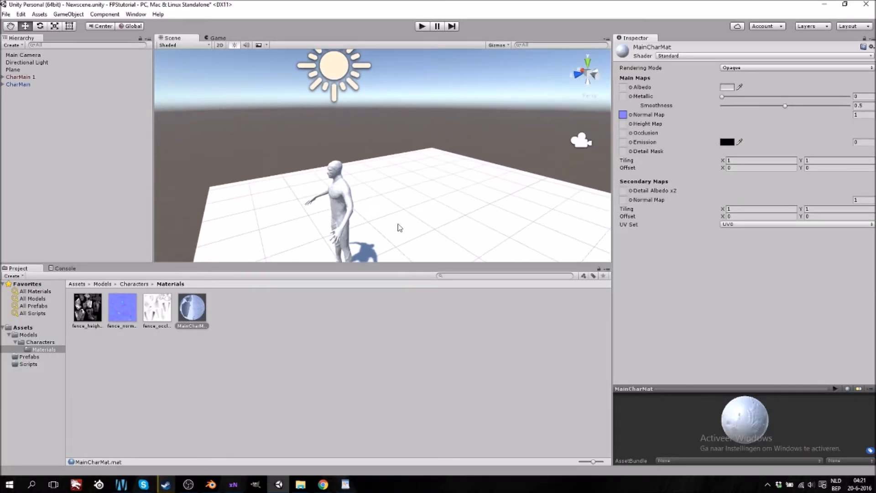
middle_drag(399, 227, 407, 207)
scroll(408, 208, up, 5)
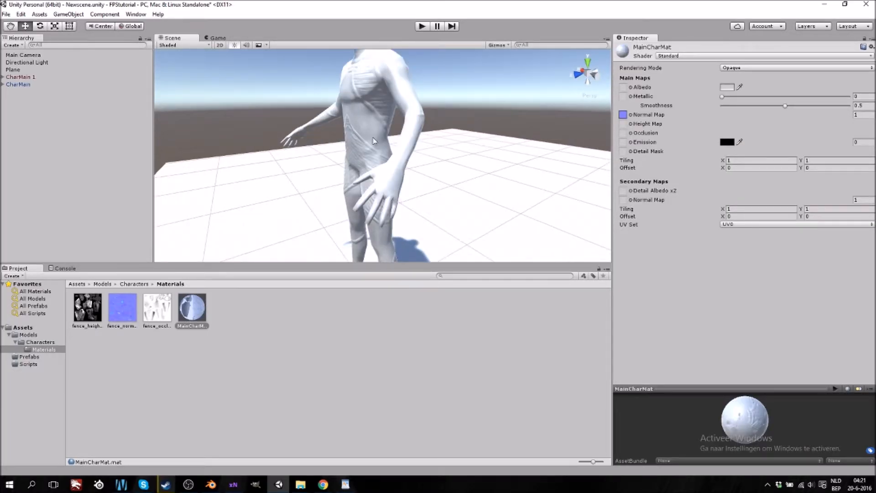
right_drag(351, 163, 436, 166)
middle_drag(196, 137, 291, 139)
right_drag(440, 148, 420, 148)
middle_drag(219, 133, 238, 138)
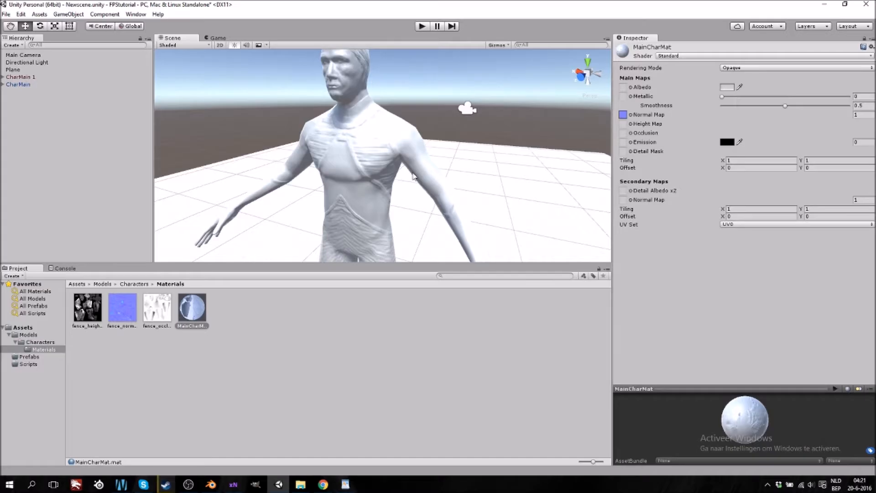
right_drag(374, 197, 344, 171)
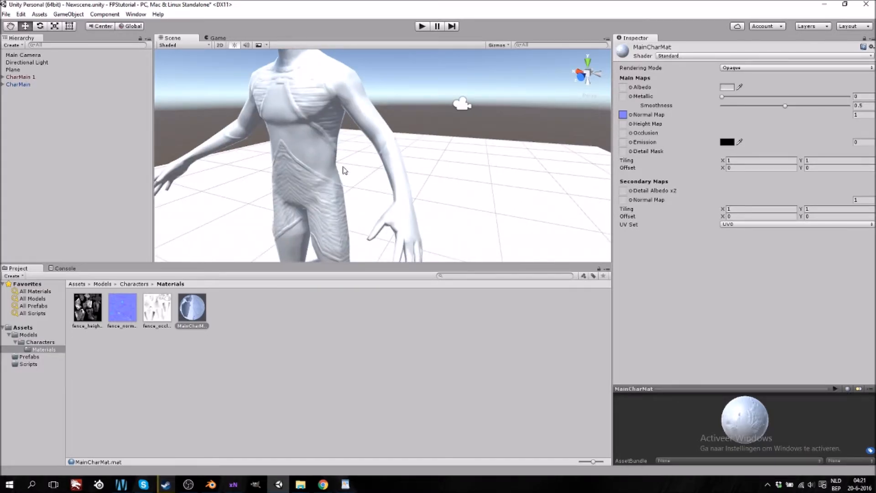
Assign the fence occlusion and fence heights textures to MainCharMat's occlusion and height maps, and inspect the character
mouse_move(159, 308)
mouse_down()
mouse_move(643, 161)
mouse_move(624, 134)
mouse_up()
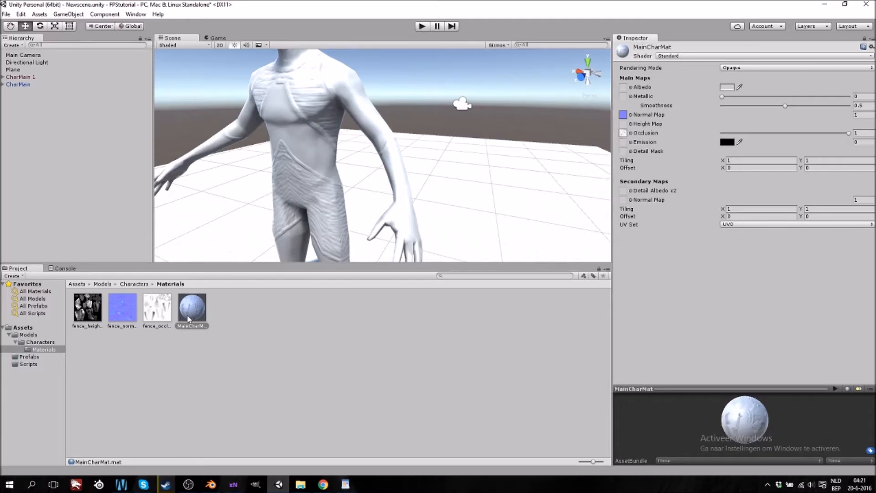
drag(88, 315, 624, 125)
scroll(370, 168, down, 5)
scroll(369, 168, up, 3)
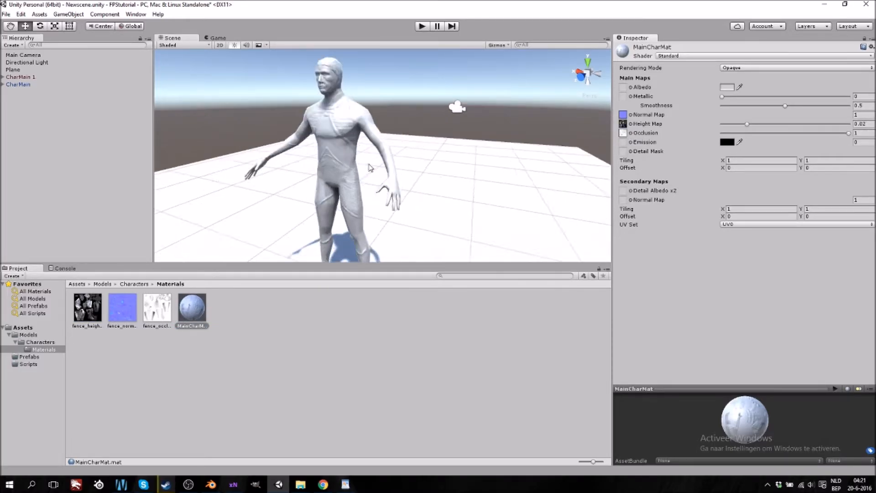
scroll(370, 168, up, 3)
Set MainCharMat's height map to None
click(630, 123)
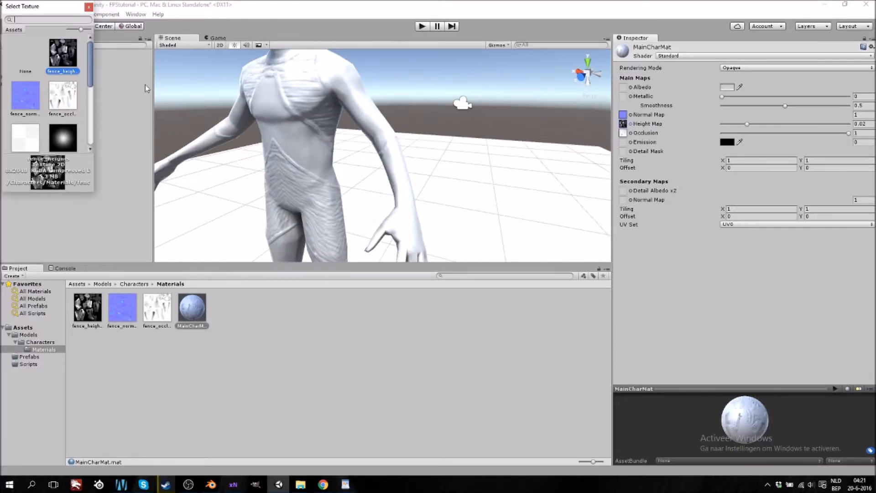
click(31, 66)
click(107, 304)
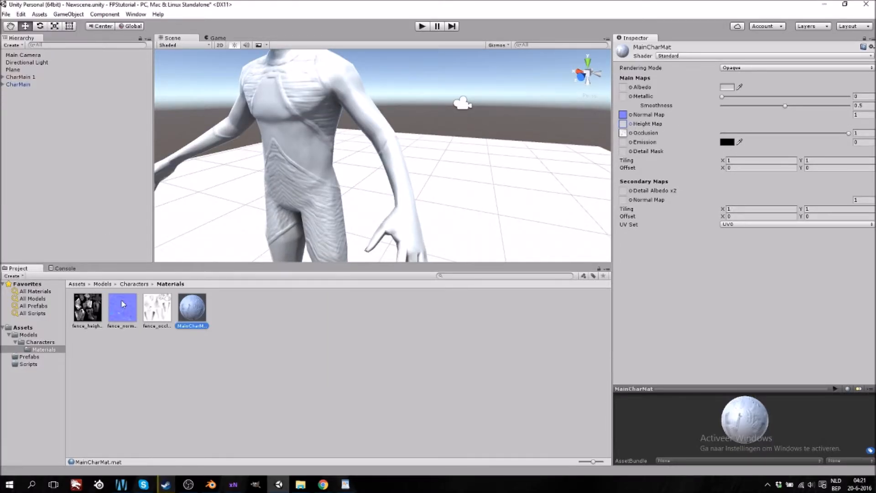
Assign the fence heights texture to MainCharMat's height map again and inspect the character's torso and head
drag(92, 315, 625, 129)
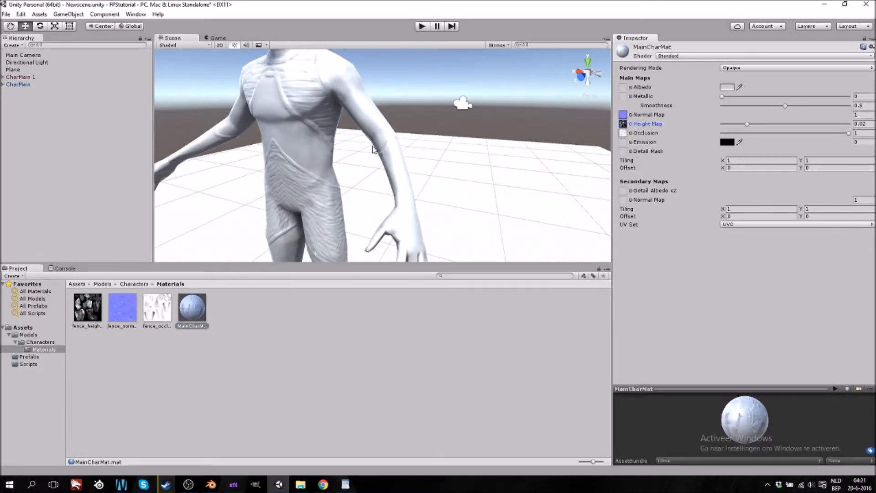
scroll(361, 152, down, 5)
alt+drag(336, 152, 333, 152)
scroll(415, 162, up, 4)
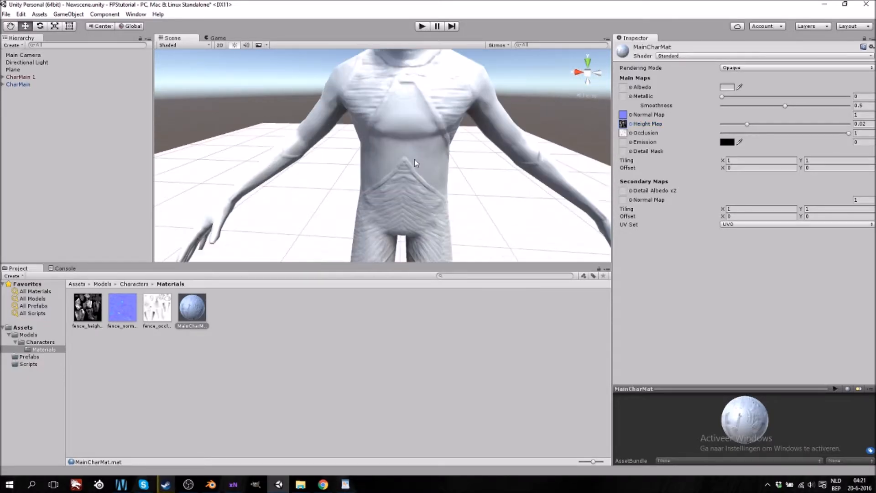
mouse_move(431, 124)
middle_down()
mouse_move(419, 139)
mouse_move(420, 131)
middle_up()
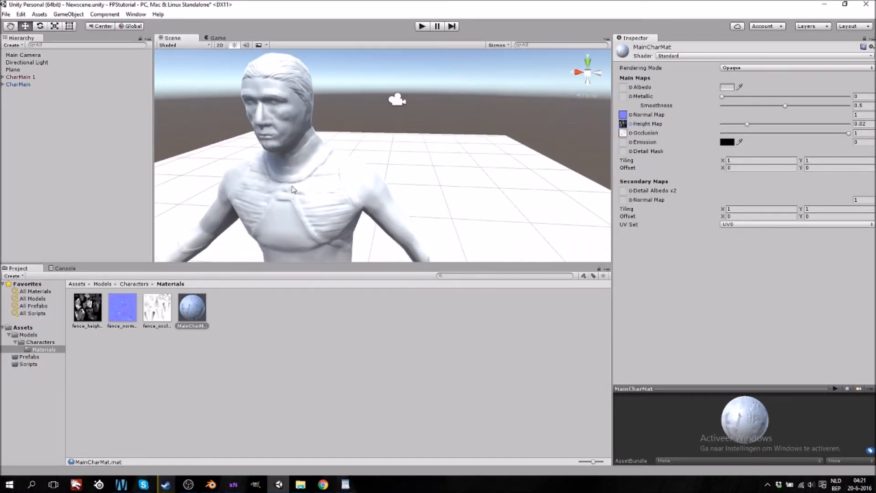
scroll(292, 186, down, 4)
scroll(347, 204, up, 2)
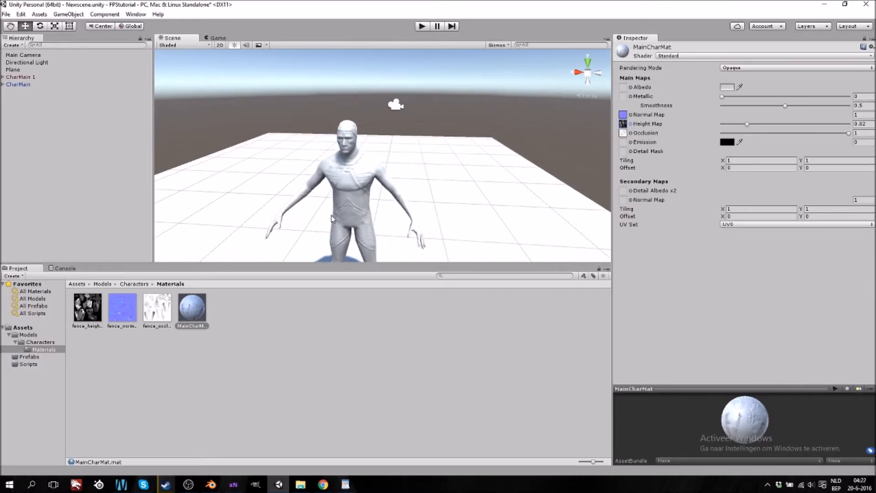
Dismiss xNormal, launch GIMP, and return to Unity's scene to view the whole character
click(233, 484)
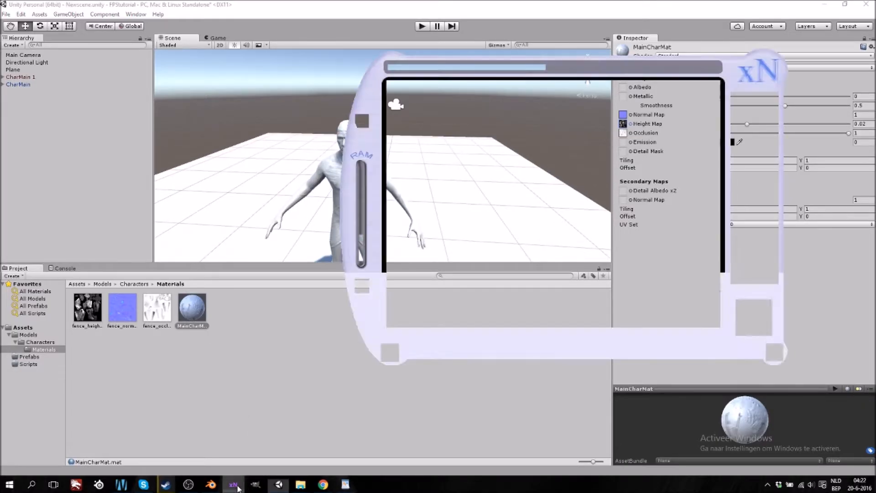
click(391, 353)
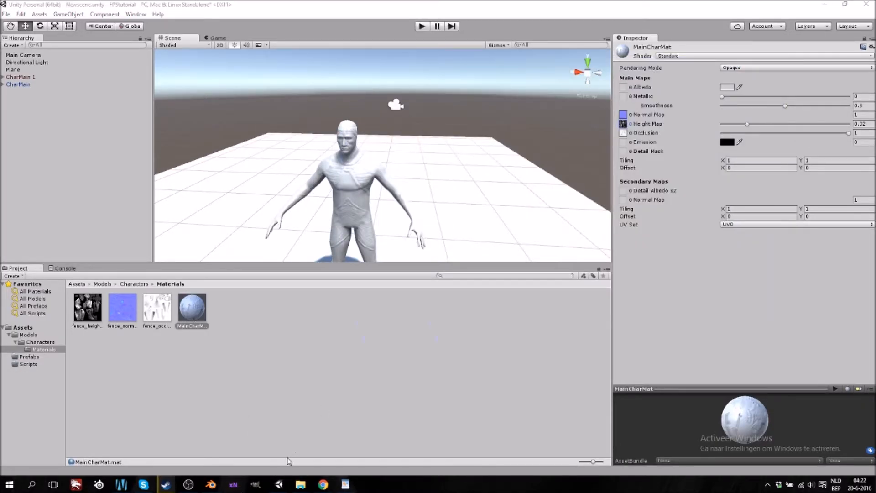
click(256, 485)
click(825, 4)
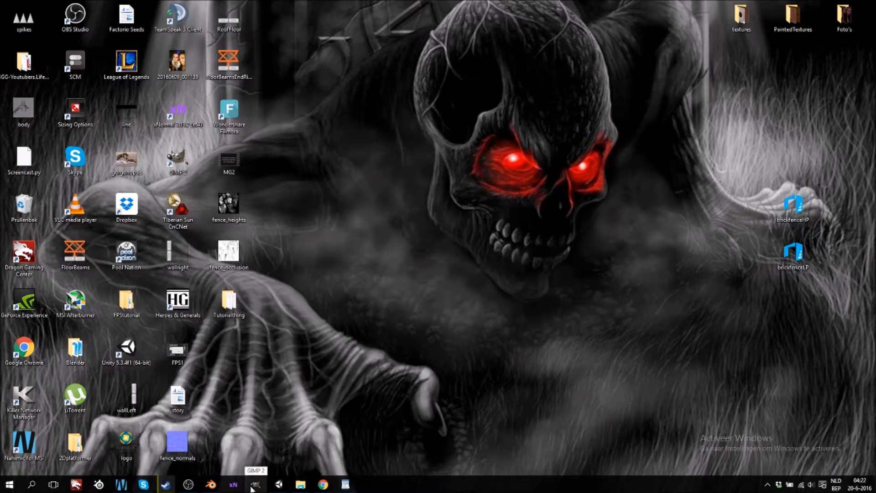
click(278, 484)
right_drag(449, 190, 405, 192)
middle_drag(545, 199, 451, 198)
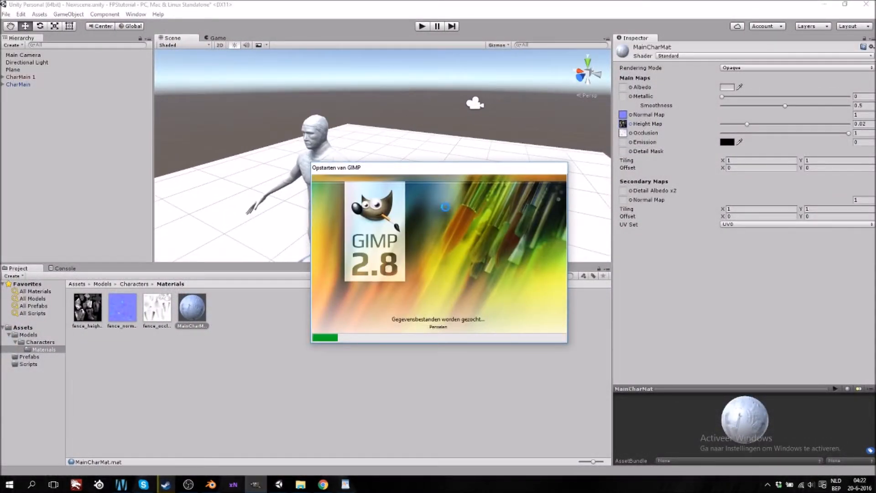
click(263, 307)
mouse_move(332, 195)
middle_down()
mouse_move(325, 197)
mouse_move(341, 189)
middle_up()
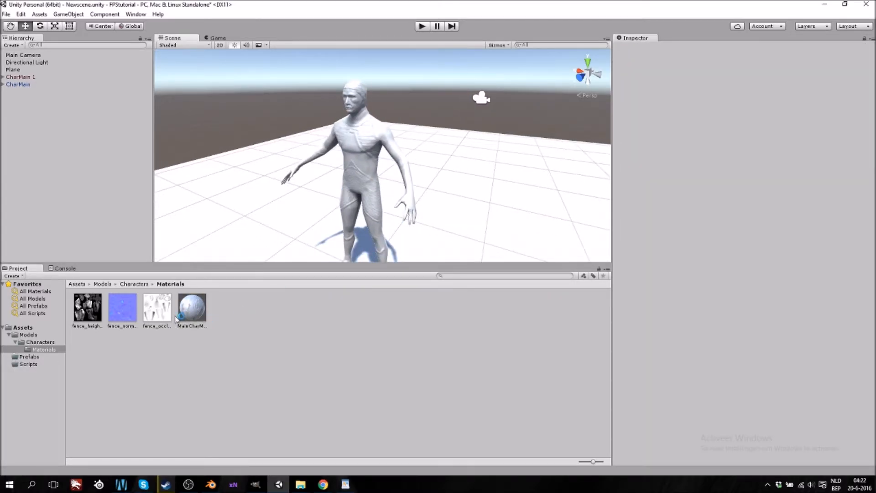
Add a second CharMain model from the Characters folder to the scene and move it to X position 1
click(41, 343)
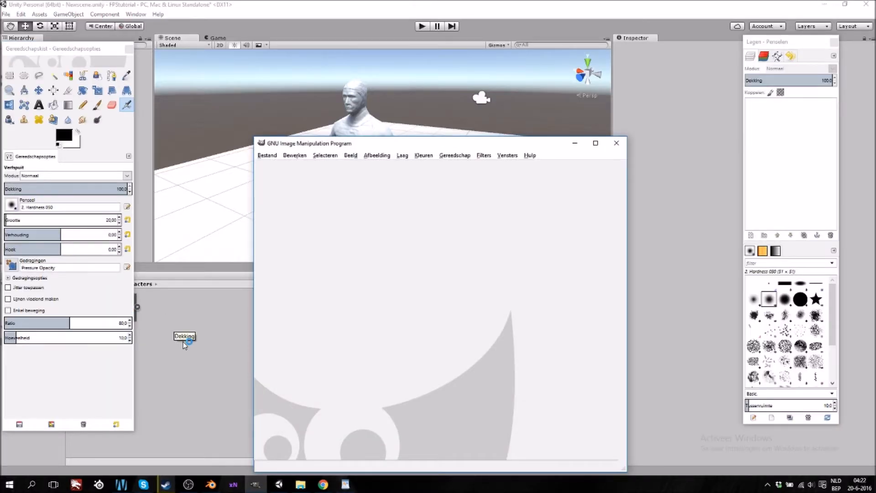
click(184, 344)
click(123, 310)
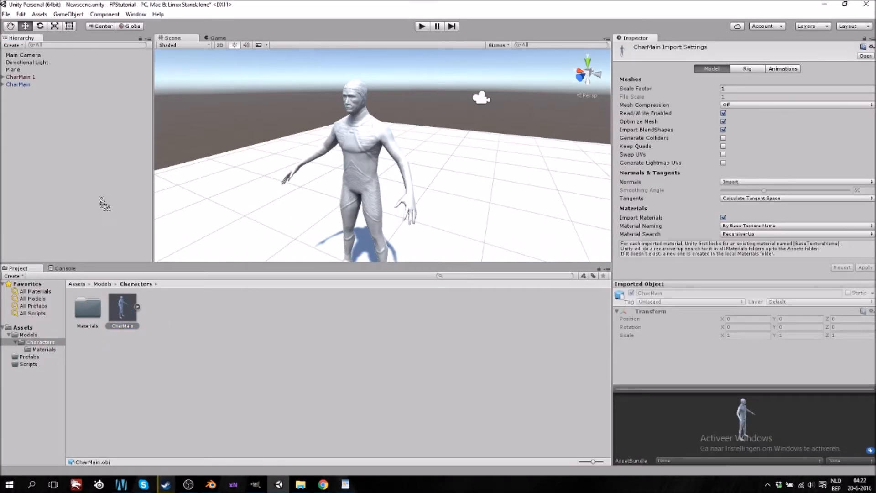
drag(104, 204, 103, 203)
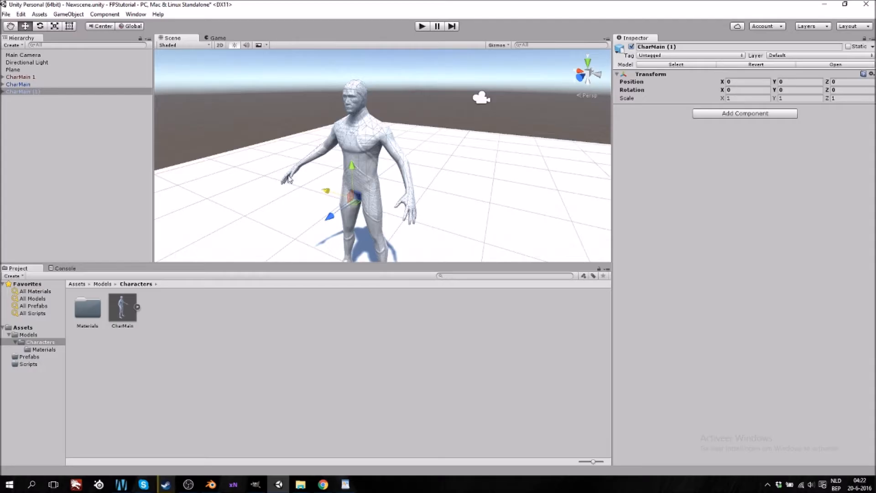
ctrl+drag(289, 179, 258, 170)
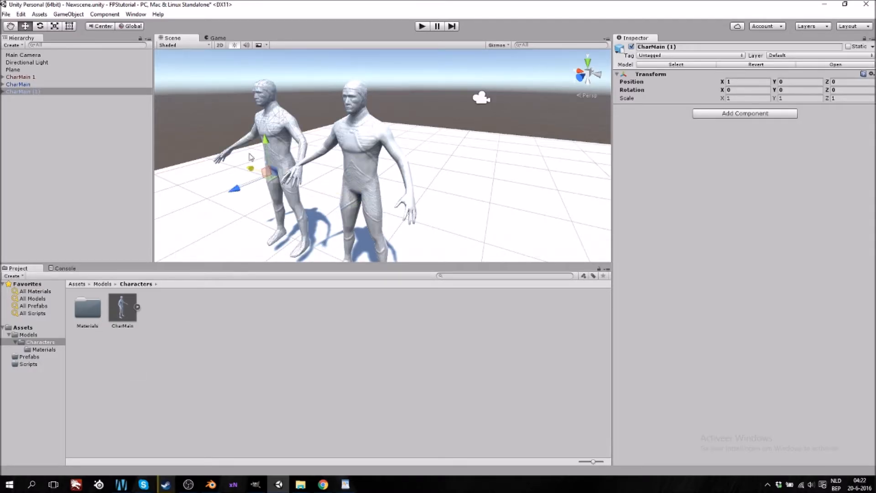
Delete the CharMain (1) copy's default mesh child, breaking the prefab instance, and remove the emptied CharMain (1) object
click(3, 91)
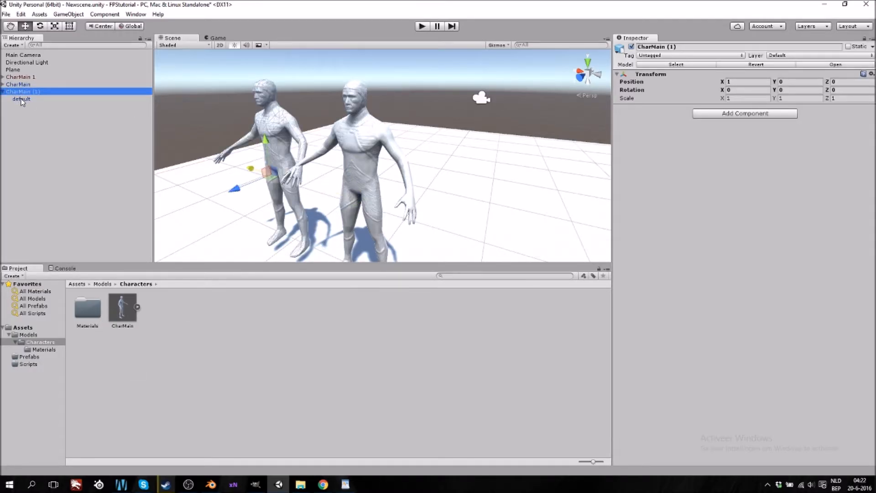
right_click(22, 99)
click(45, 148)
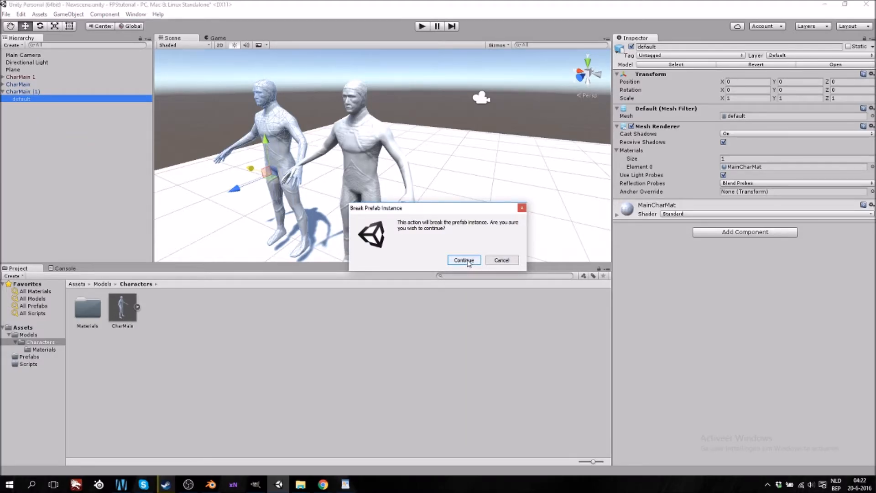
click(465, 260)
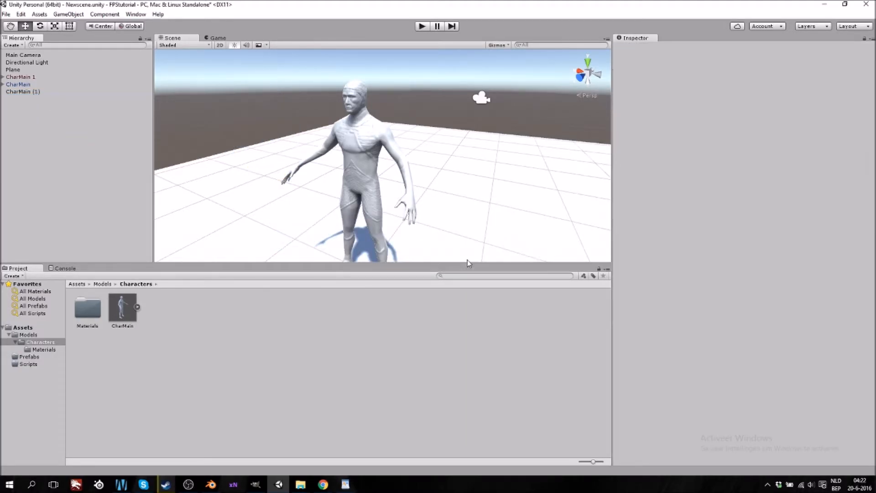
click(21, 92)
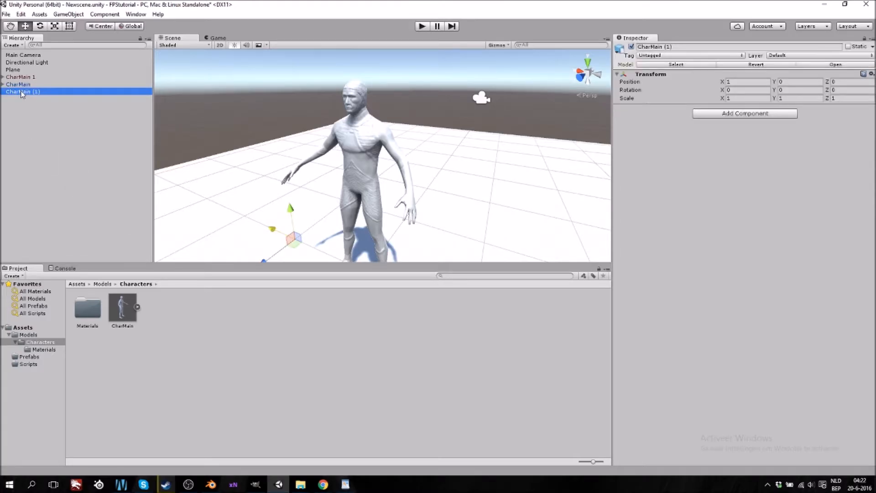
right_click(21, 92)
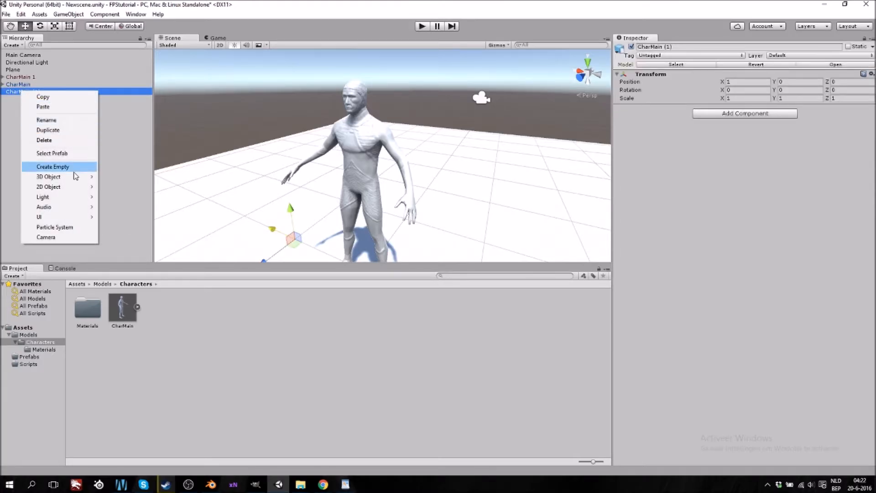
click(65, 142)
Add a fresh CharMain copy to the scene and create a new material with its default name in the Characters folder
drag(127, 315, 87, 194)
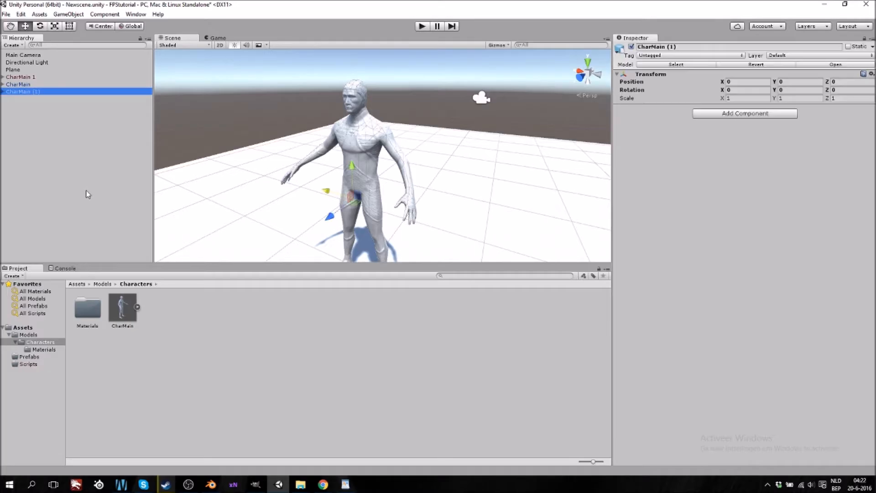
right_click(177, 320)
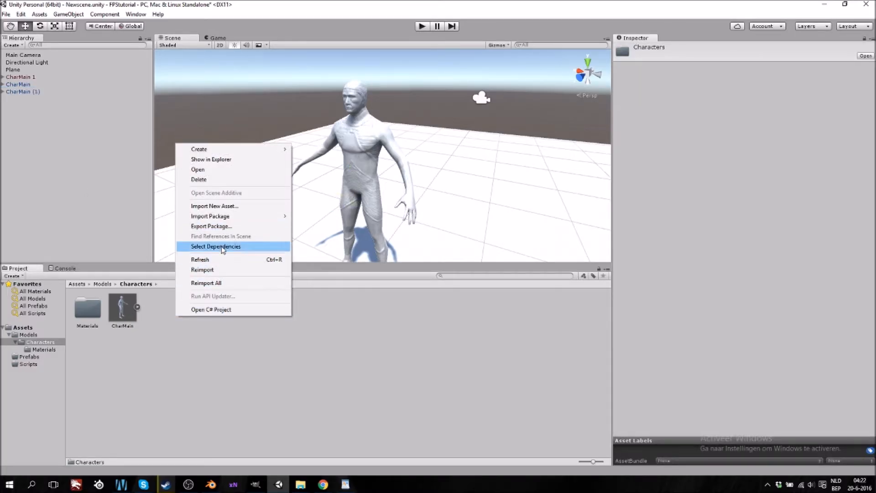
mouse_move(242, 151)
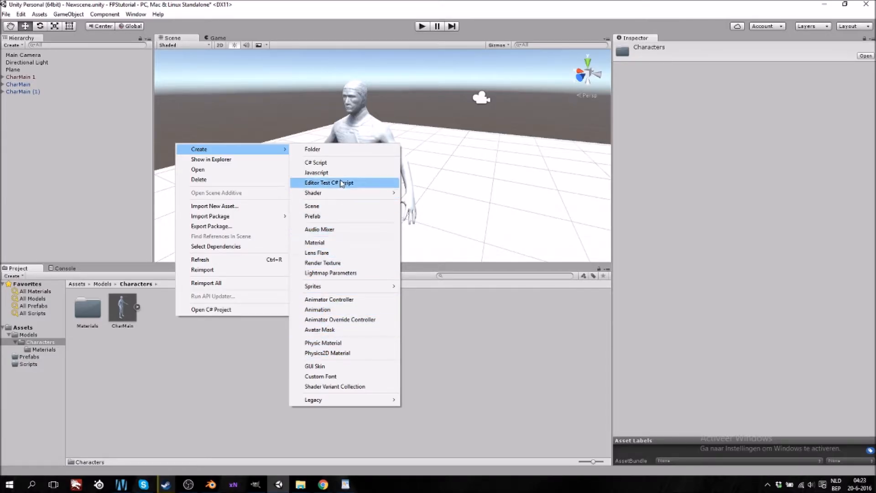
click(334, 246)
key(Return)
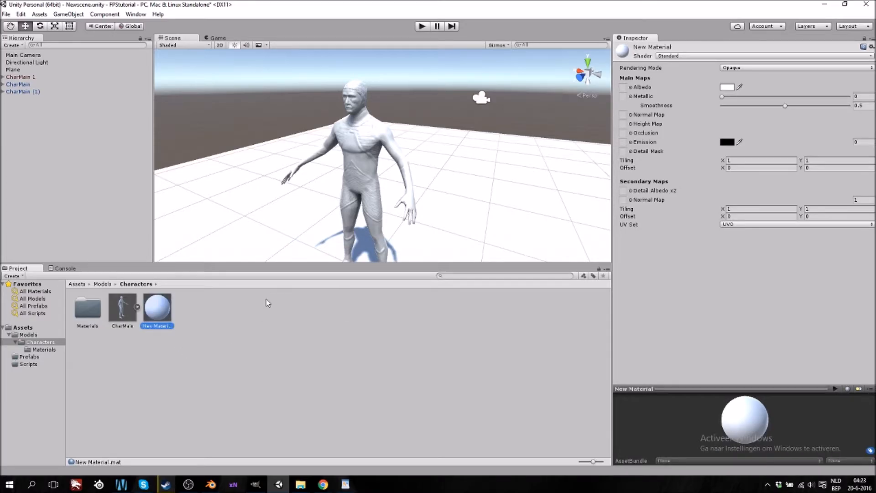
Move the CharMain (1) copy to X position 1, apply the new plain material to it, and compare both characters
click(16, 91)
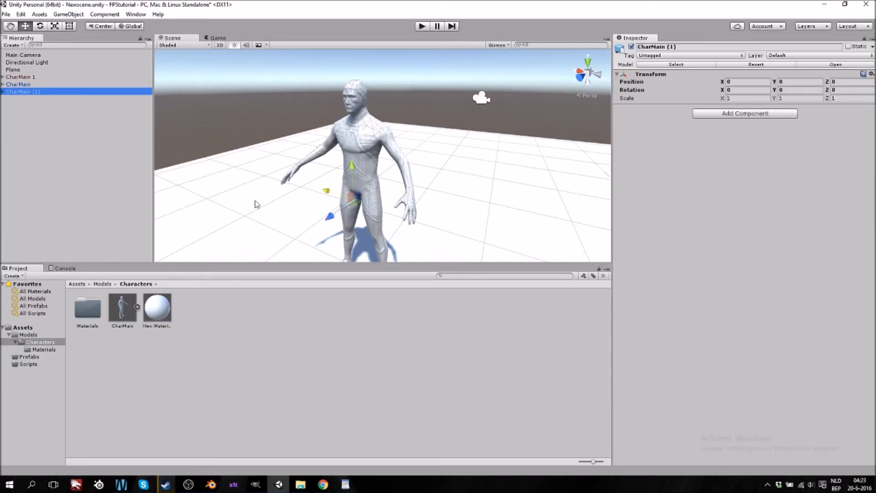
drag(317, 193, 218, 179)
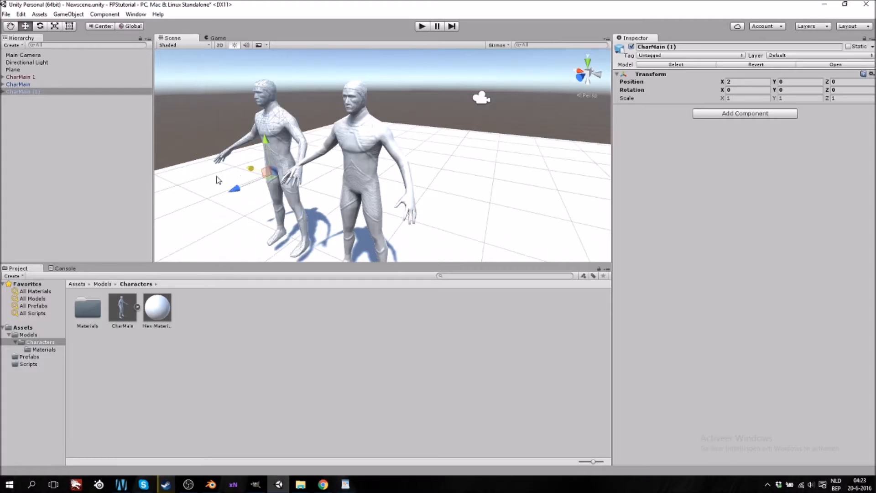
key(w)
right_drag(288, 234, 329, 243)
key(a)
drag(158, 319, 274, 167)
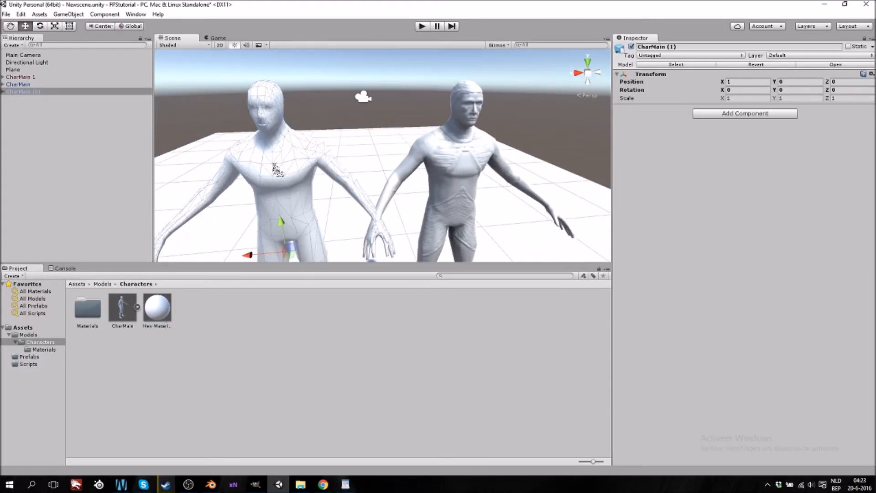
click(250, 330)
mouse_move(451, 216)
right_down()
mouse_move(421, 213)
mouse_move(456, 213)
right_up()
key(d)
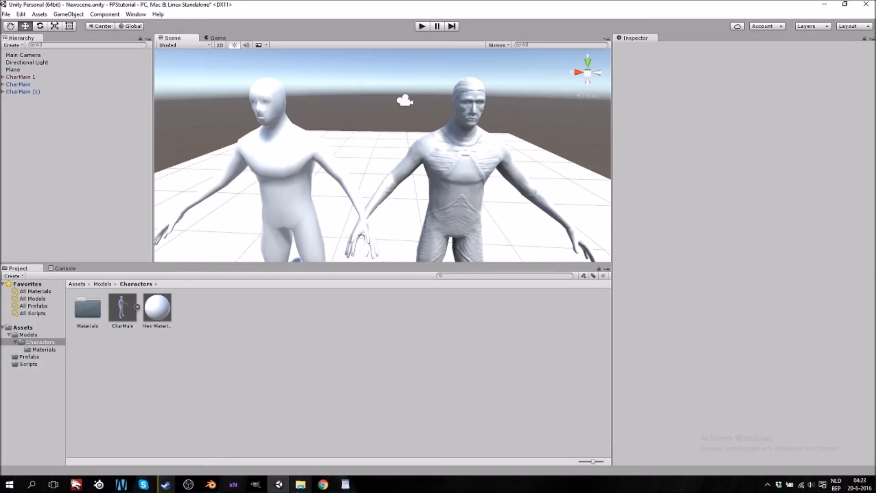
Switch to GIMP and open the fence_occlusion image from the desktop
click(255, 486)
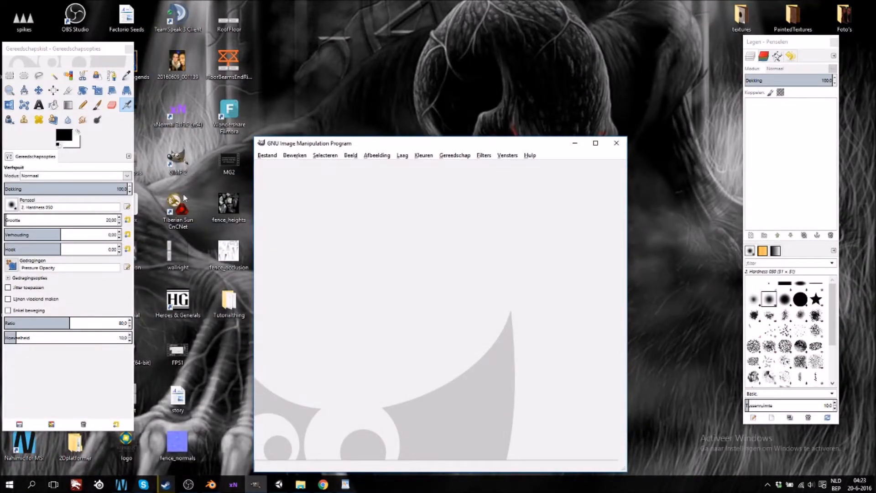
drag(225, 258, 325, 262)
drag(377, 267, 447, 296)
drag(461, 145, 447, 53)
Add three transparent 2048 × 2048 px layers named SkinLayer, Suit1 and Suit2 to the occlusion image
right_click(813, 154)
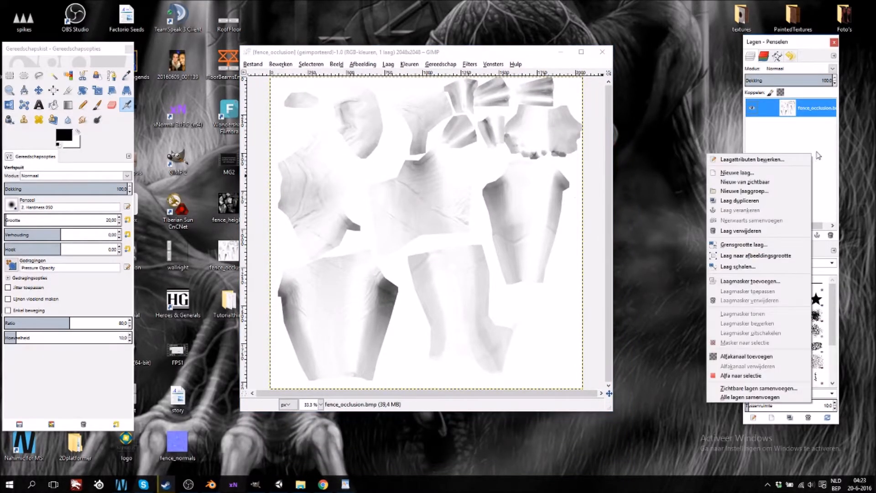
click(784, 174)
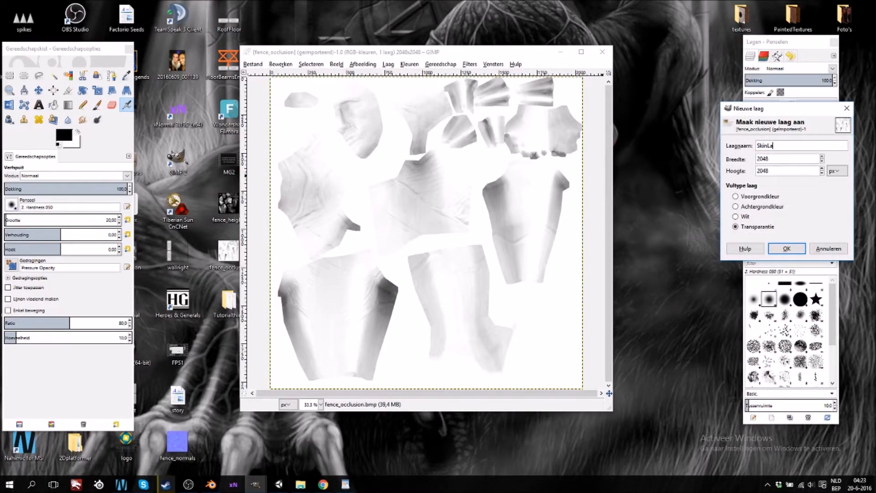
key(Return)
right_click(789, 170)
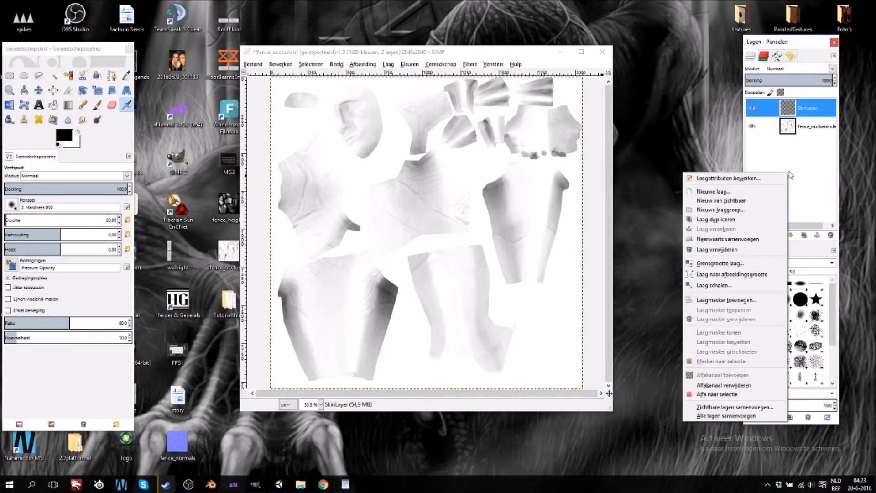
click(767, 190)
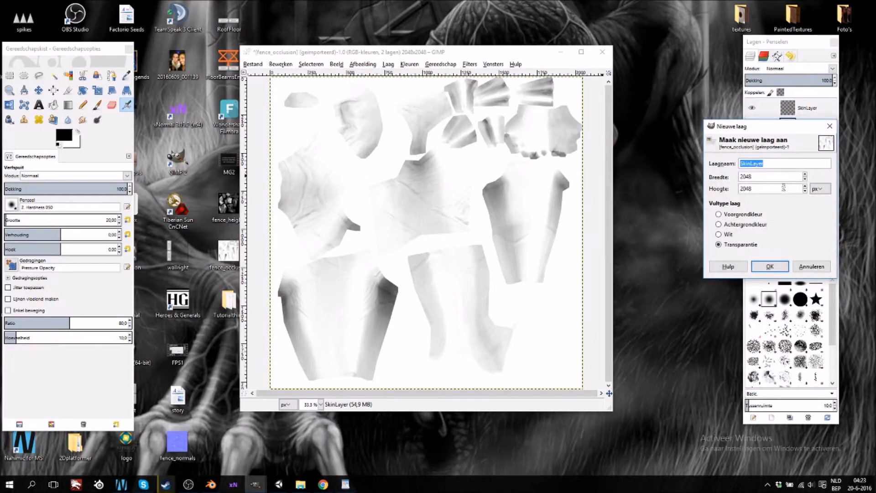
text(Suit1)
key(Return)
right_click(798, 192)
click(760, 214)
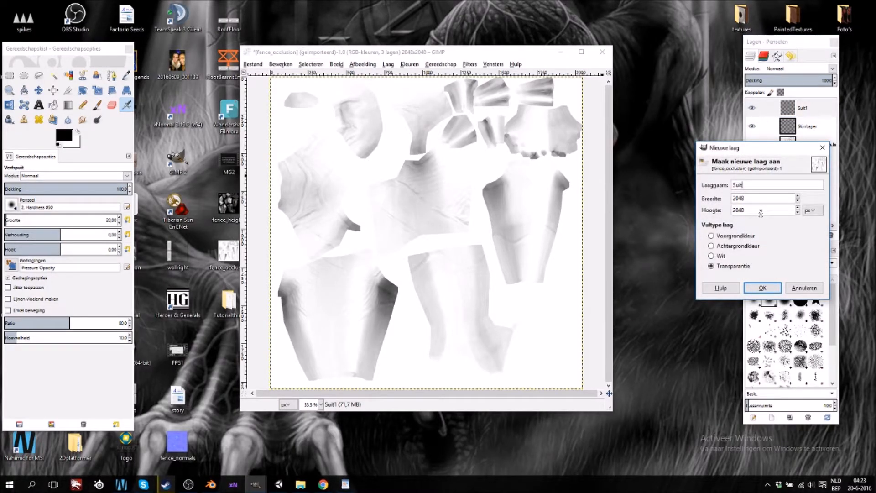
key(Return)
Move the fence_occlusion layer to the top of the layer stack and set its mode to Multiply (Vermenigvuldigen)
drag(793, 173, 805, 108)
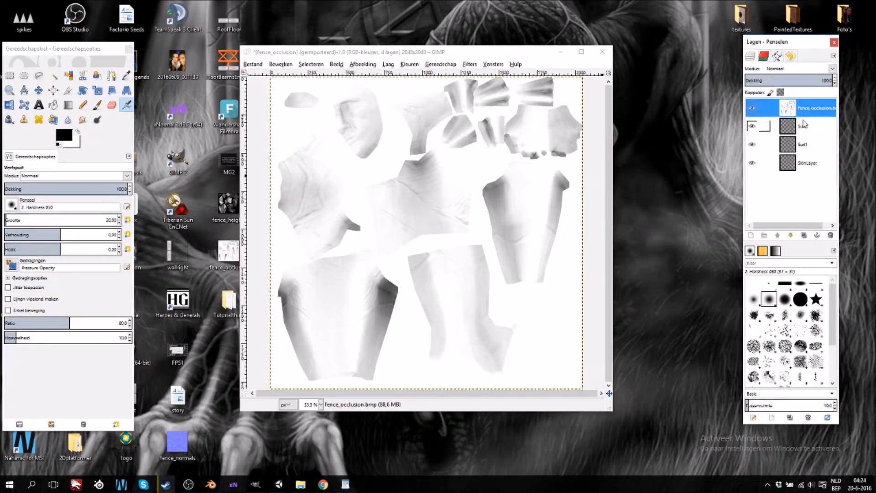
click(770, 68)
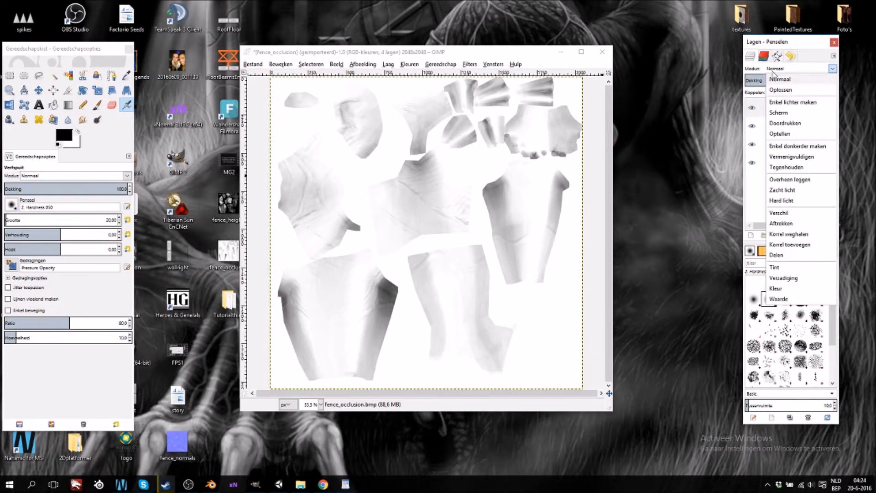
click(793, 157)
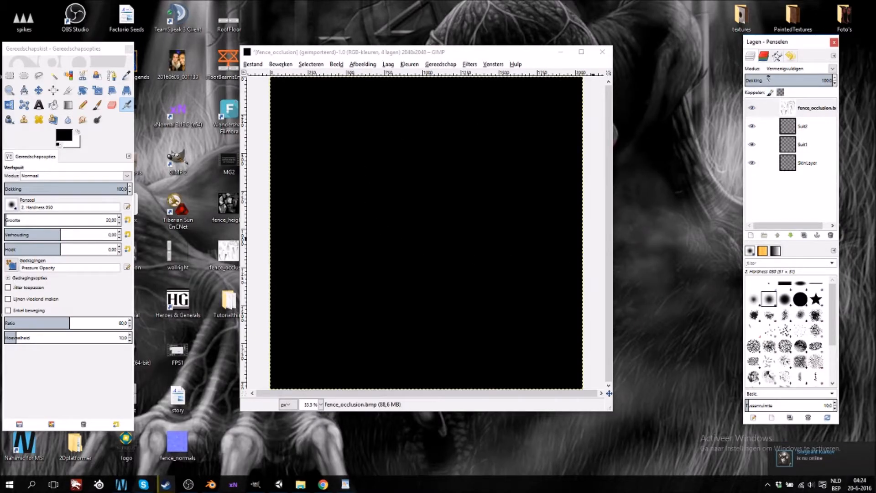
Set the fence_occlusion layer's mode to Normal (Normaal) and make SkinLayer the active layer
click(780, 68)
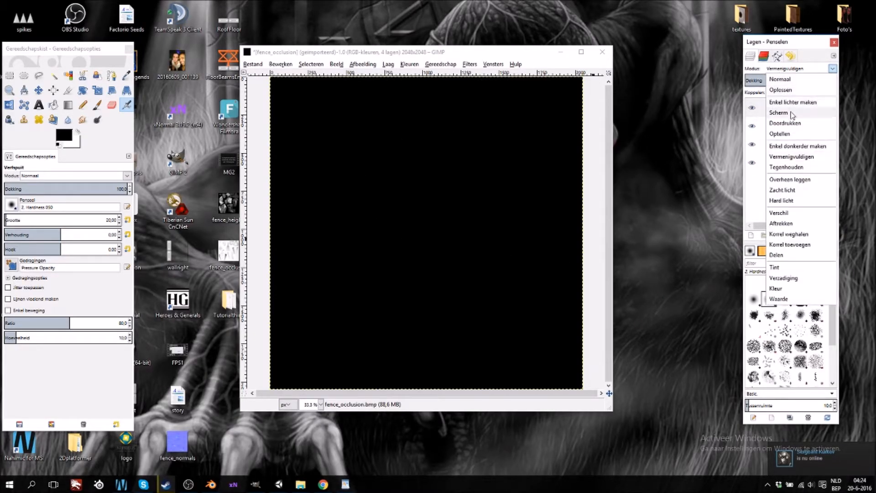
click(787, 80)
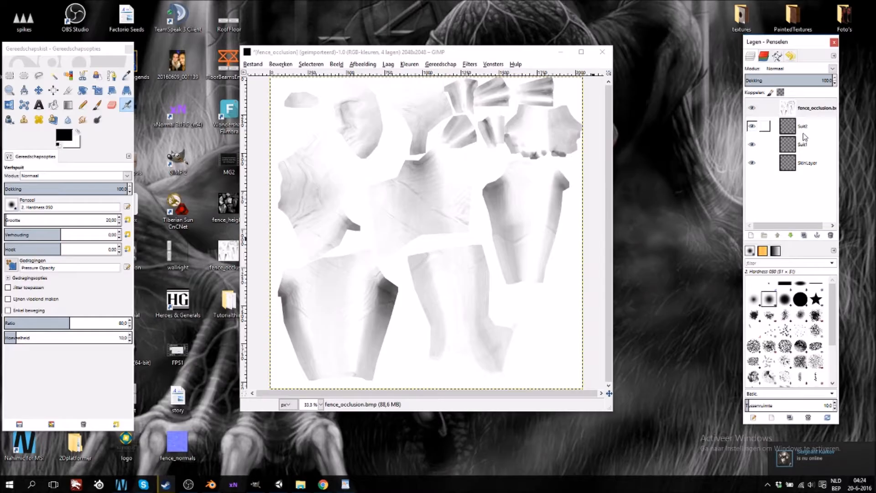
click(808, 163)
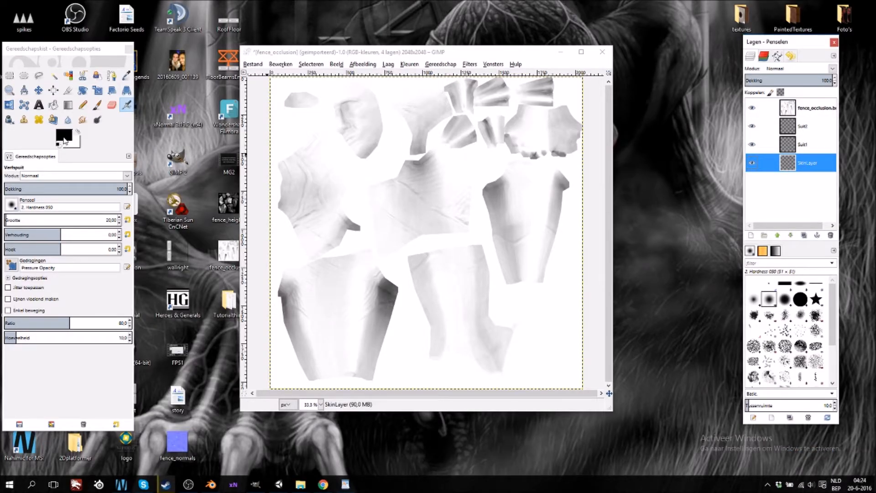
Set the foreground colour to a light peach skin tone, fde8d9
click(78, 133)
click(66, 135)
drag(176, 105, 164, 119)
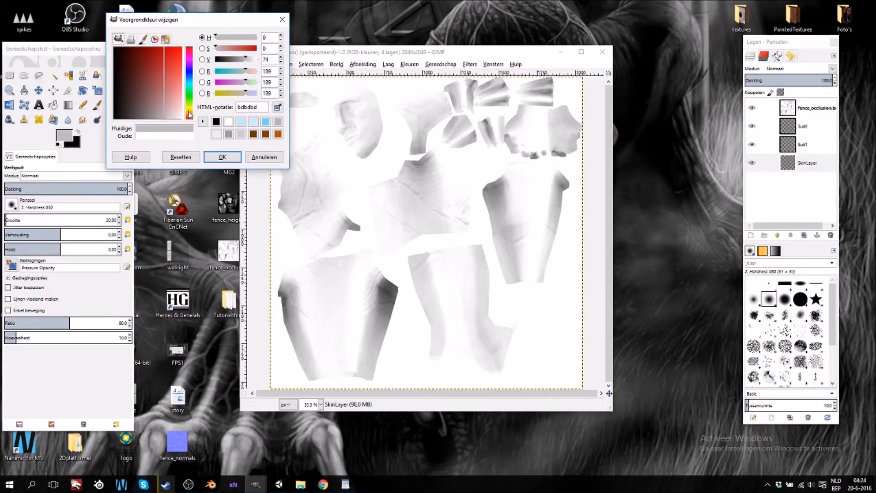
click(190, 115)
mouse_move(171, 113)
mouse_down()
mouse_move(191, 118)
mouse_move(182, 113)
mouse_up()
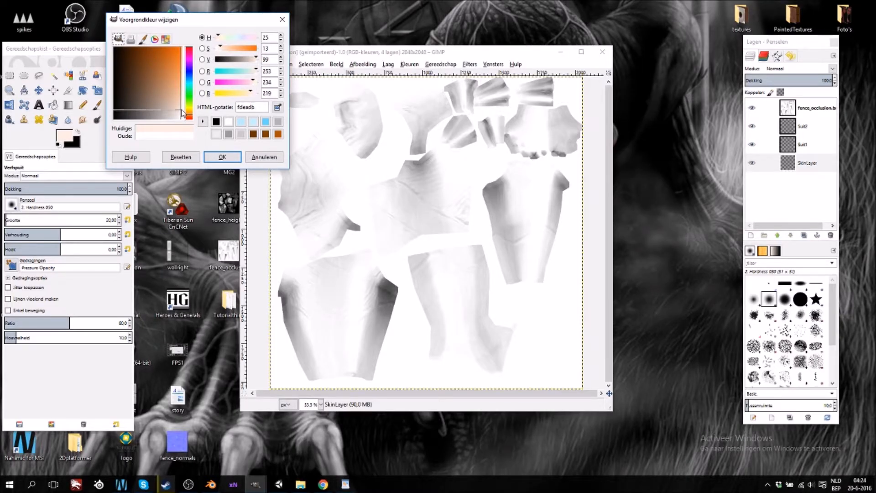
click(220, 156)
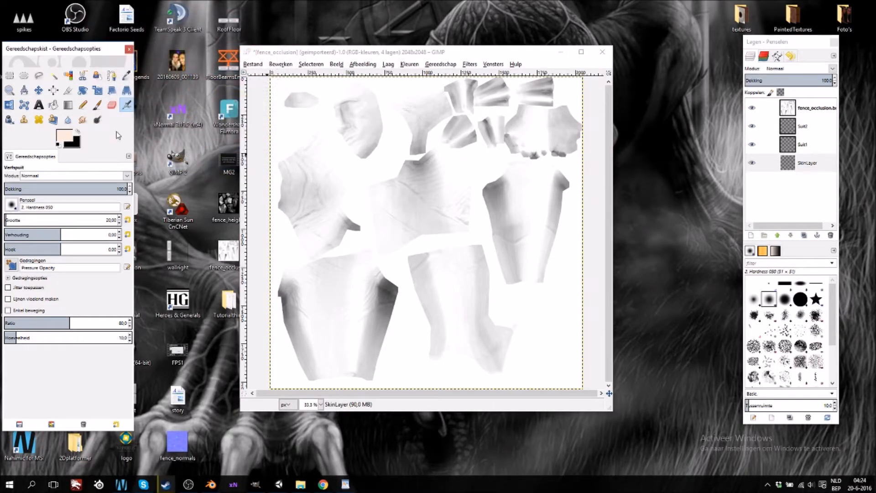
With the Pencil and the 2. Hardness 100 brush at size 81,89, paint the face island and outline the upper-right islands in skin colour
click(82, 106)
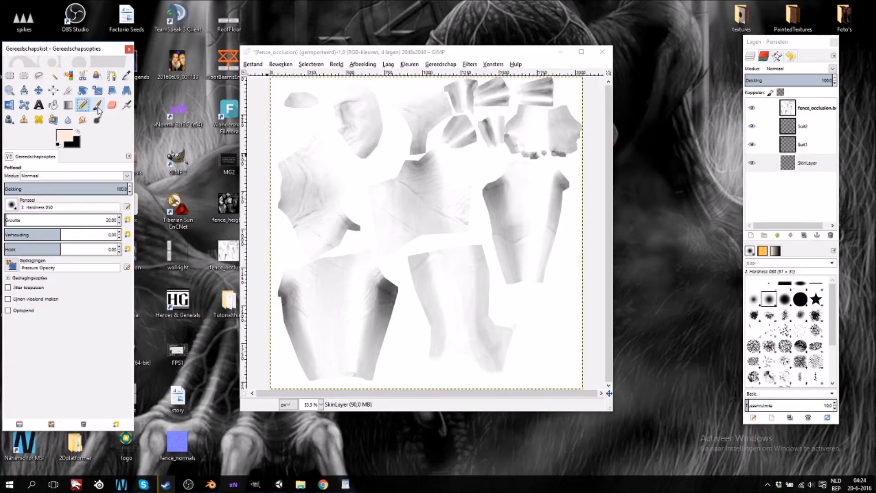
click(15, 203)
click(40, 236)
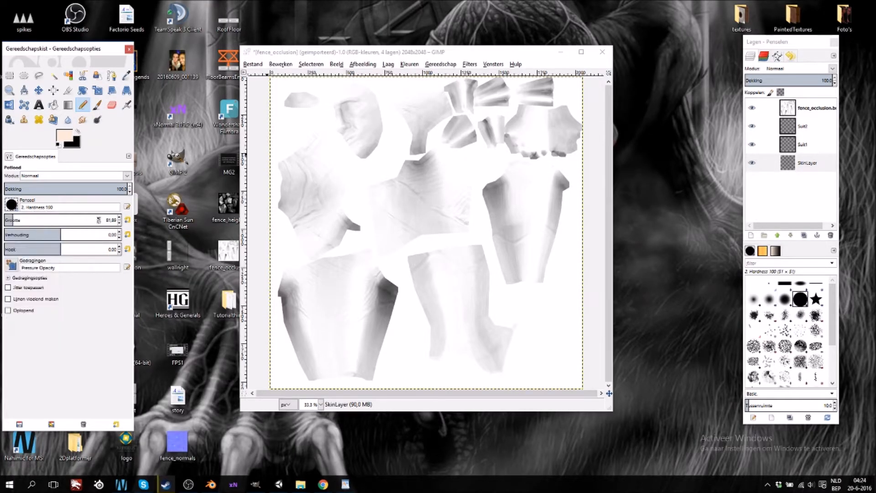
click(365, 154)
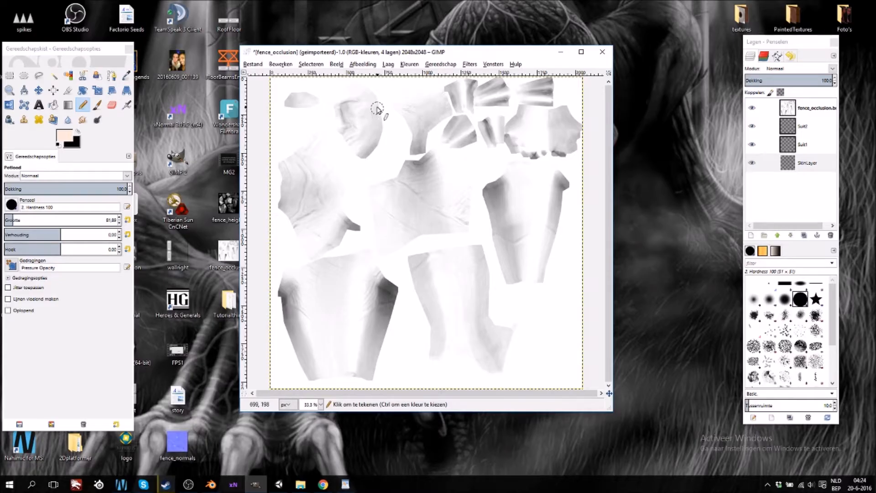
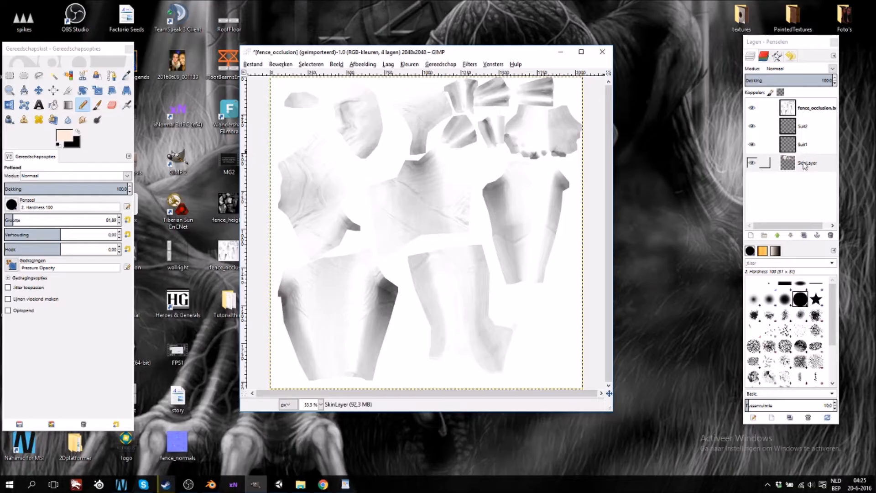
Move SkinLayer to the top of the layer stack and fill the outlined upper-right islands with the skin colour
drag(807, 168, 807, 108)
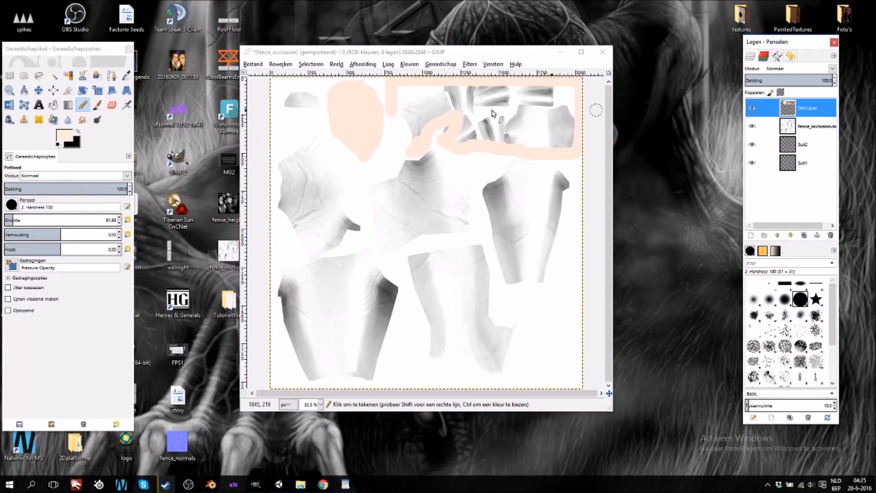
mouse_move(416, 143)
mouse_down()
mouse_move(397, 111)
mouse_move(399, 89)
mouse_move(446, 88)
mouse_move(431, 141)
mouse_move(478, 110)
mouse_move(426, 120)
mouse_move(500, 107)
mouse_move(449, 98)
mouse_move(500, 91)
mouse_move(551, 115)
mouse_move(573, 102)
mouse_move(557, 108)
mouse_move(573, 136)
mouse_move(508, 148)
mouse_move(458, 144)
mouse_move(451, 127)
mouse_move(475, 139)
mouse_move(560, 137)
mouse_move(469, 125)
mouse_move(561, 119)
mouse_move(502, 119)
mouse_move(525, 112)
mouse_move(501, 98)
mouse_up()
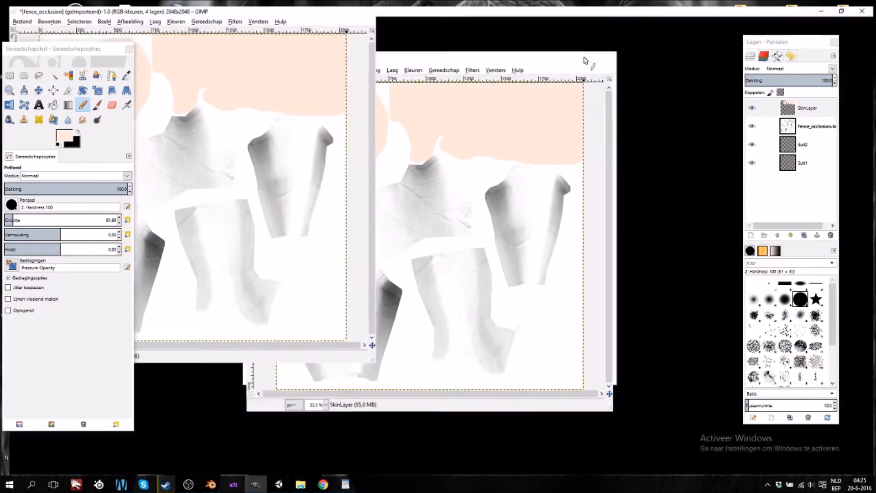
Maximize the image window and move the Suit2 layer directly above the fence_occlusion layer
click(582, 52)
ctrl+scroll(418, 311, up, 1)
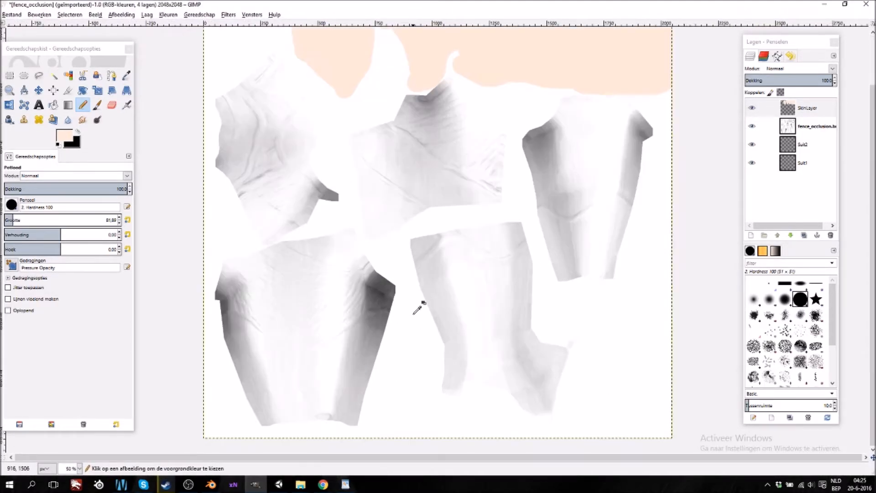
ctrl+scroll(418, 311, up, 1)
ctrl+scroll(414, 313, up, 1)
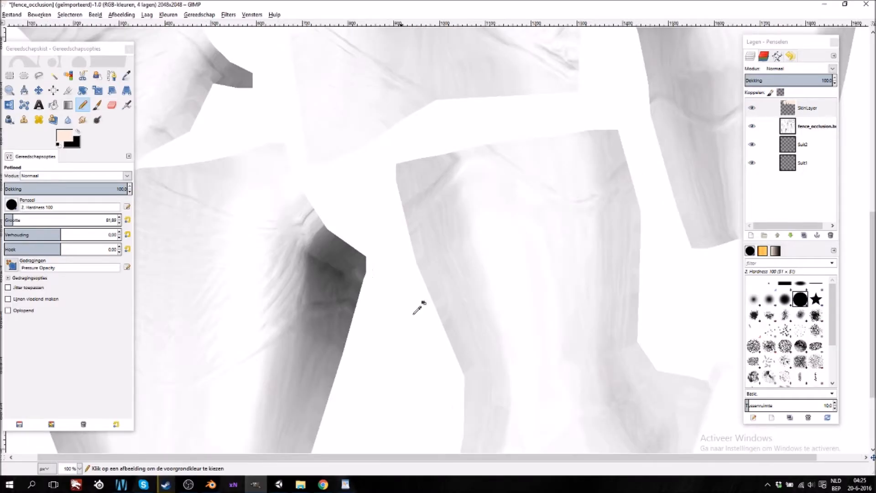
middle_drag(354, 209, 484, 219)
ctrl+scroll(555, 274, down, 2)
ctrl+scroll(555, 277, up, 2)
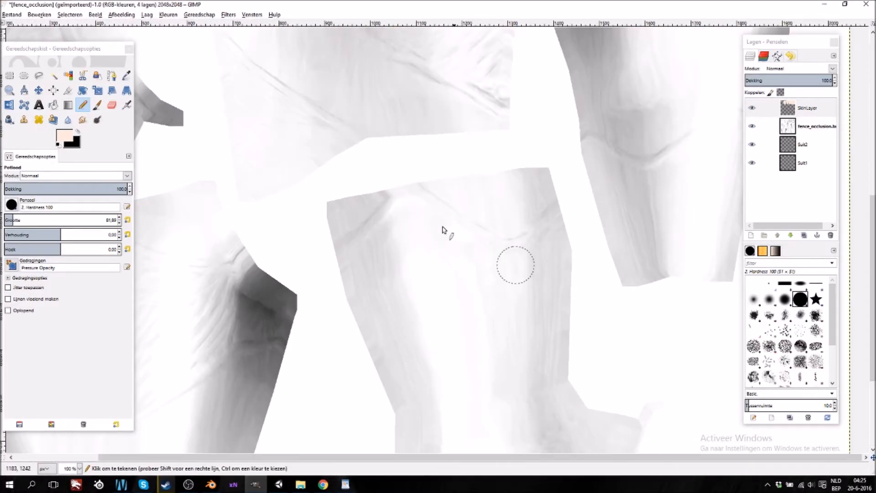
middle_drag(465, 152, 488, 285)
ctrl+scroll(479, 234, down, 2)
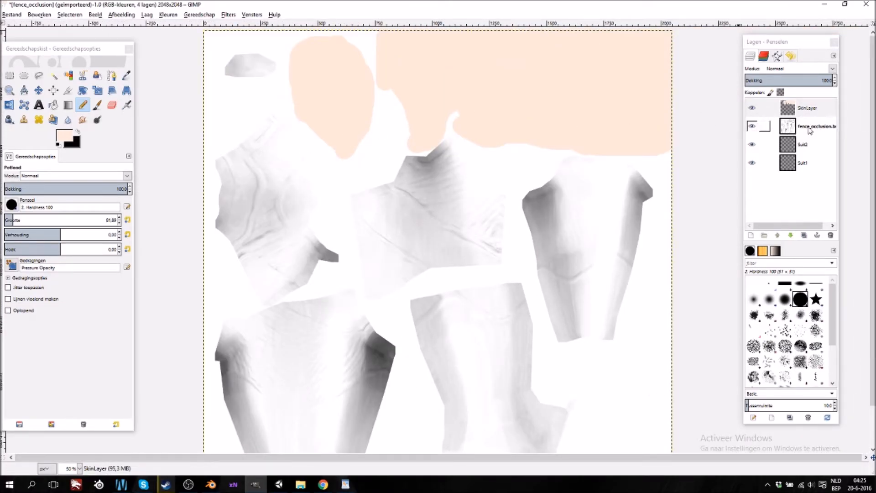
drag(804, 145, 804, 119)
Set the foreground colour to orange, ffa11b
click(71, 137)
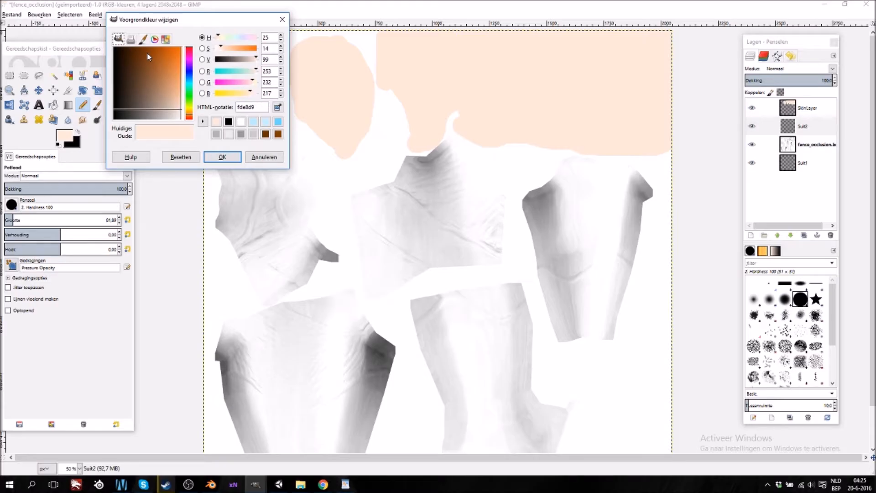
click(181, 48)
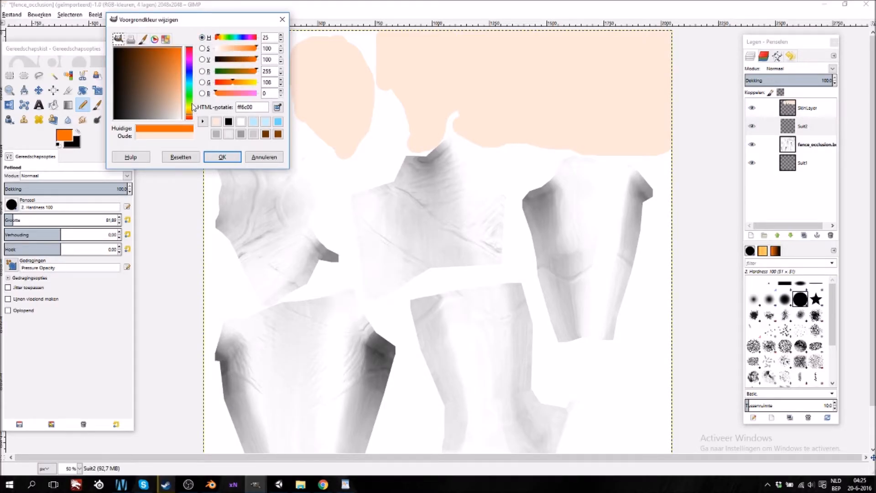
drag(191, 115, 191, 116)
drag(180, 83, 187, 60)
click(221, 157)
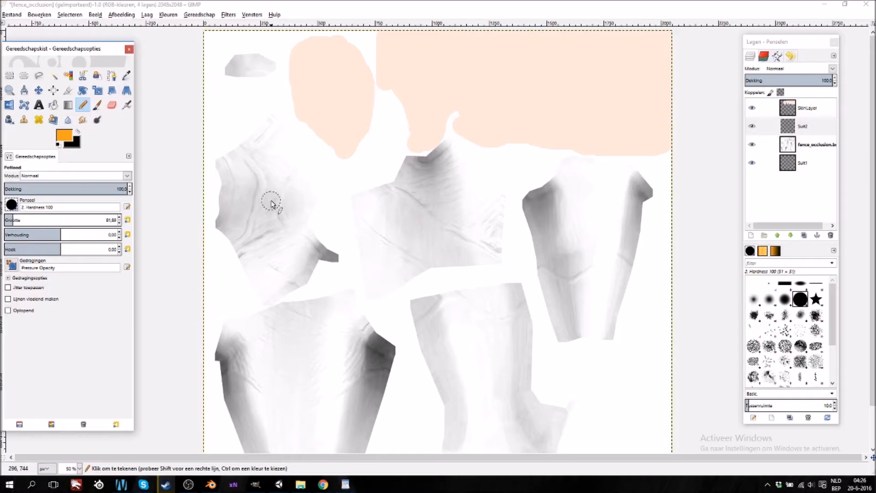
Set the foreground colour to blue, 004eae
click(64, 135)
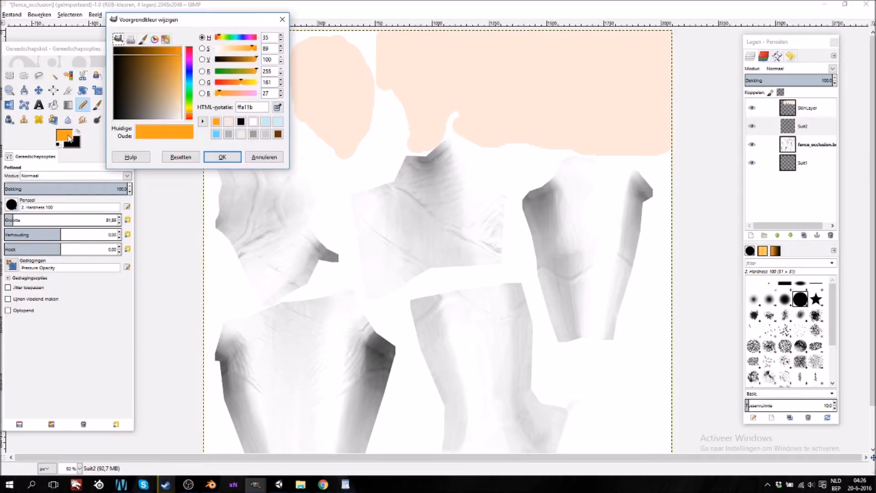
click(191, 79)
drag(179, 69, 157, 40)
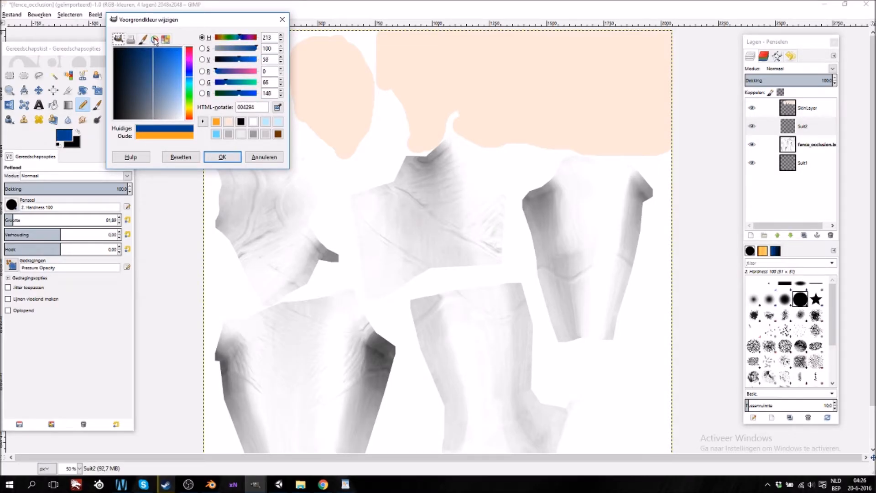
drag(159, 52, 161, 46)
click(224, 156)
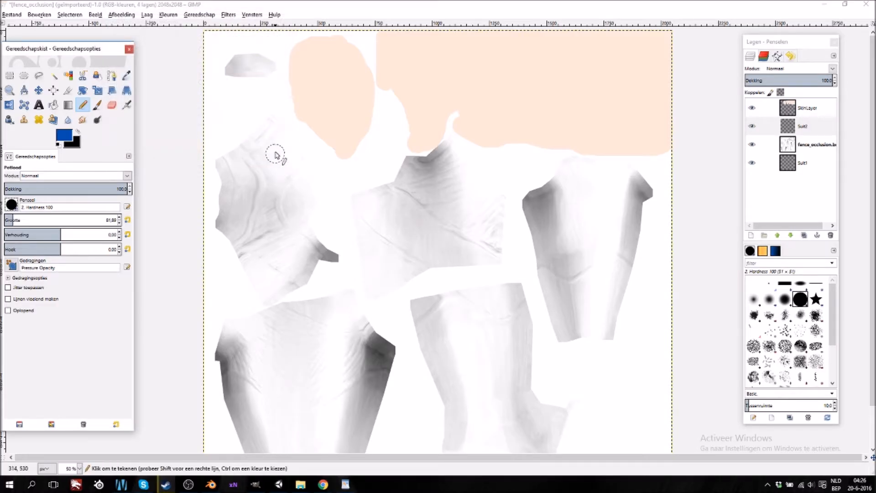
Paint a broad blue area down the middle of the upper-left torso island on the Suit2 layer
mouse_move(253, 154)
mouse_down()
mouse_move(267, 198)
mouse_move(257, 233)
mouse_move(240, 251)
mouse_up()
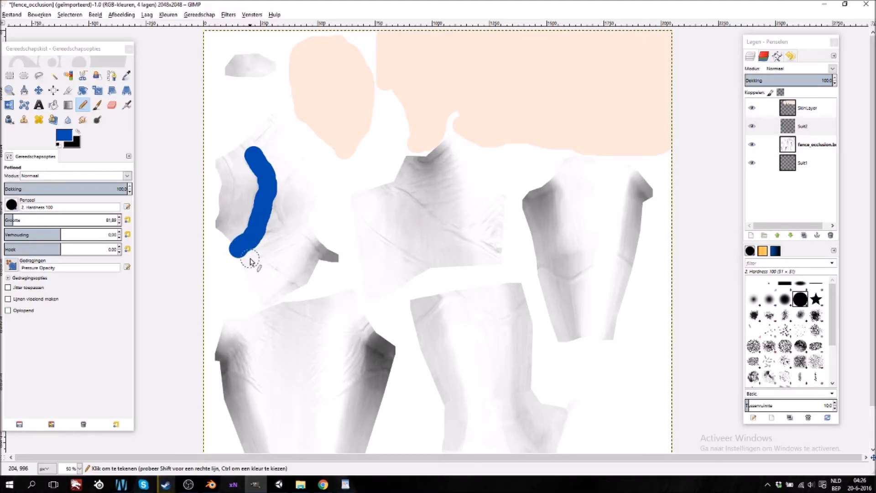
mouse_move(238, 257)
mouse_down()
mouse_move(263, 256)
mouse_move(303, 276)
mouse_move(315, 267)
mouse_move(279, 184)
mouse_move(308, 149)
mouse_move(268, 146)
mouse_move(283, 125)
mouse_move(274, 113)
mouse_move(294, 139)
mouse_move(290, 154)
mouse_move(283, 150)
mouse_up()
drag(266, 245, 301, 265)
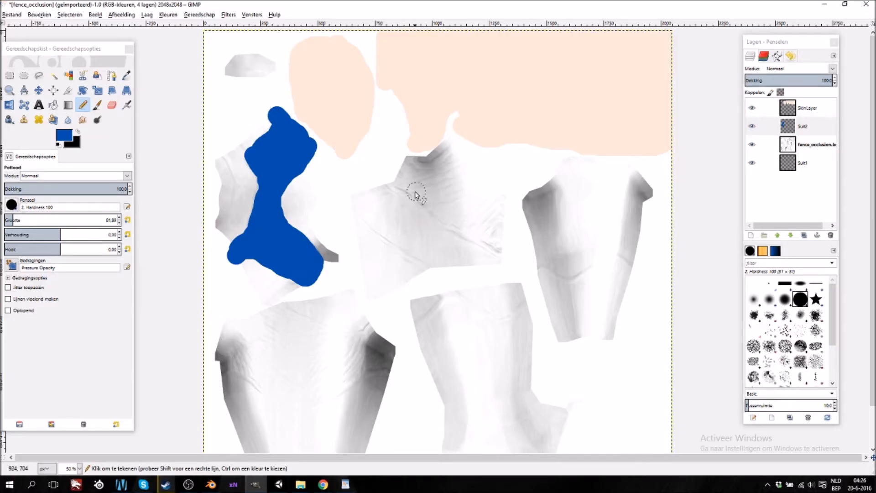
Paint the upper-right and lower-left parts of the central torso island blue, leaving a diagonal band between them unpainted
mouse_move(395, 183)
mouse_down()
mouse_move(503, 251)
mouse_move(510, 166)
mouse_move(449, 150)
mouse_move(462, 180)
mouse_move(445, 183)
mouse_move(452, 164)
mouse_up()
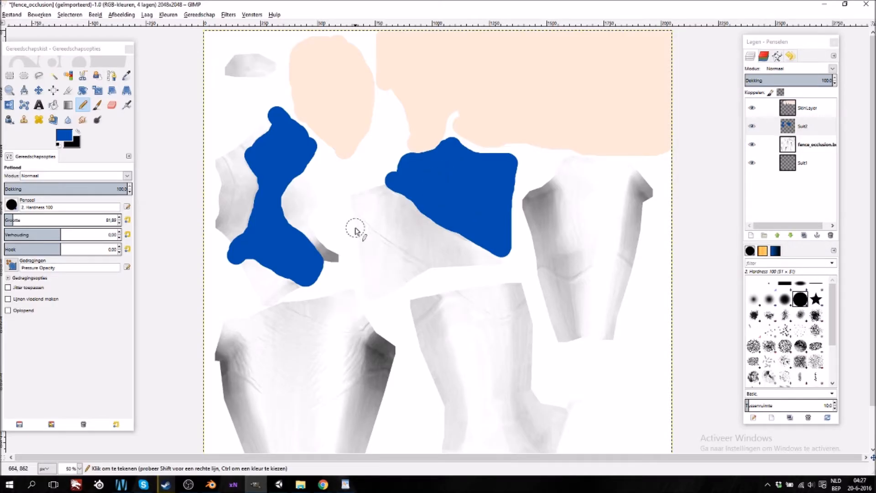
mouse_move(355, 230)
mouse_down()
mouse_move(419, 278)
mouse_move(369, 299)
mouse_move(360, 255)
mouse_move(390, 283)
mouse_move(366, 227)
mouse_move(356, 226)
mouse_up()
key(ctrl)
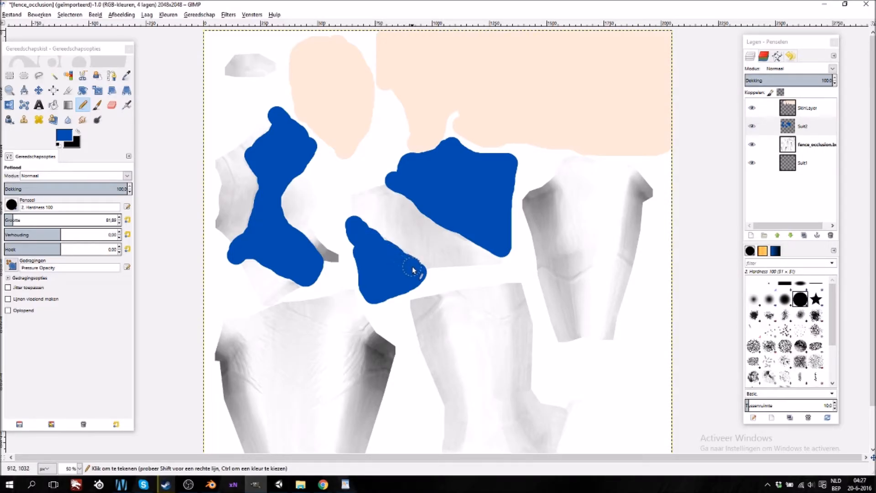
Try to outline the upper part of the lower-left leg island in blue, and undo the strokes
mouse_move(600, 272)
middle_down()
mouse_move(568, 276)
mouse_move(596, 254)
middle_up()
middle_drag(397, 303, 450, 243)
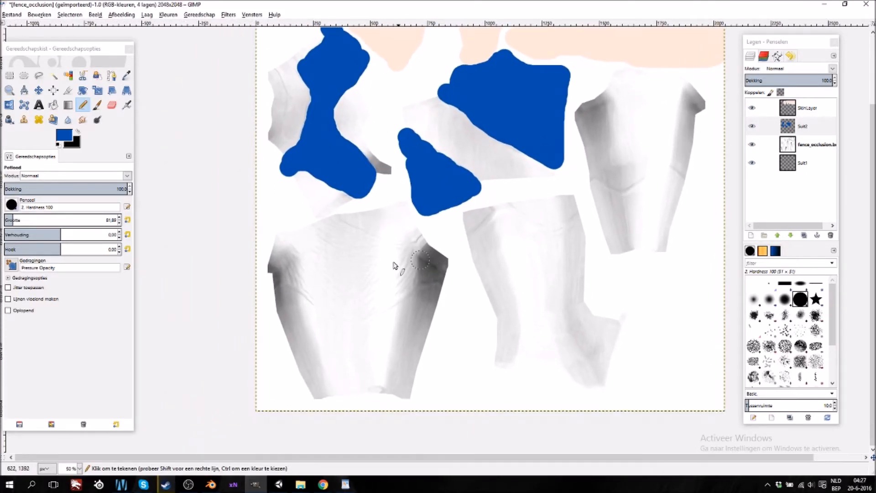
drag(352, 316, 449, 277)
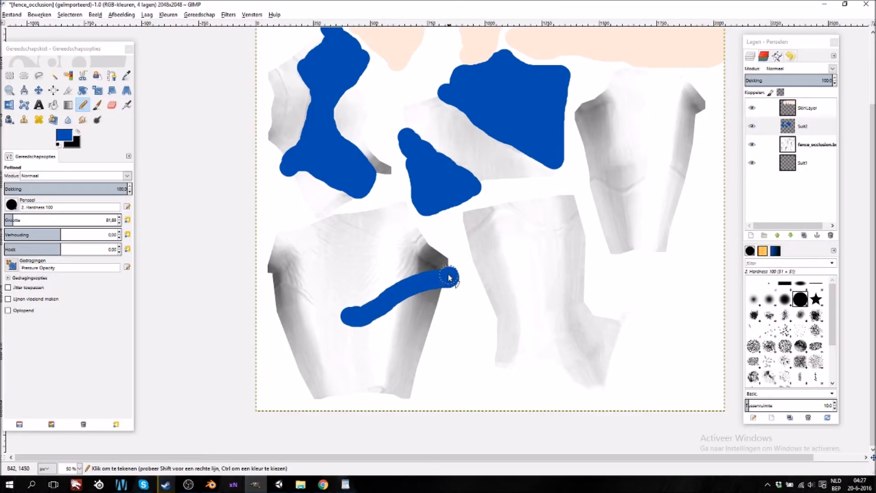
key(ctrl+z)
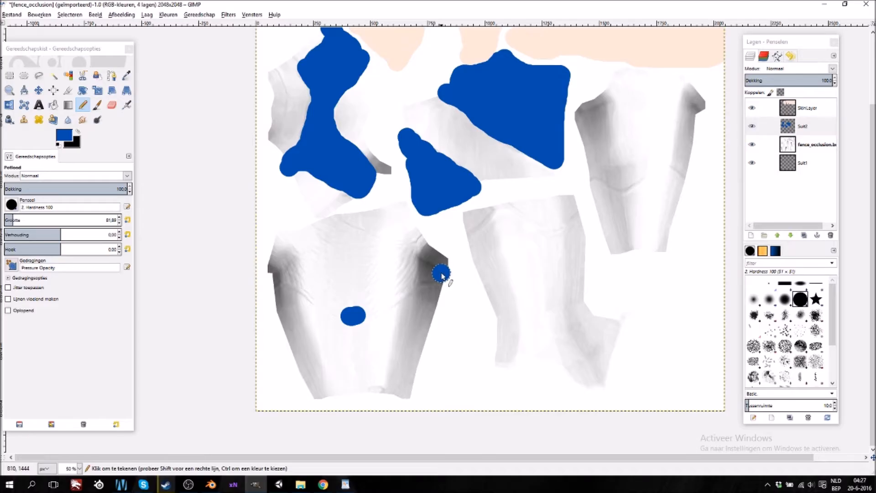
mouse_move(442, 277)
mouse_down()
mouse_move(352, 318)
mouse_move(287, 279)
mouse_move(270, 288)
mouse_move(281, 245)
mouse_move(305, 231)
mouse_move(406, 206)
mouse_move(425, 244)
mouse_up()
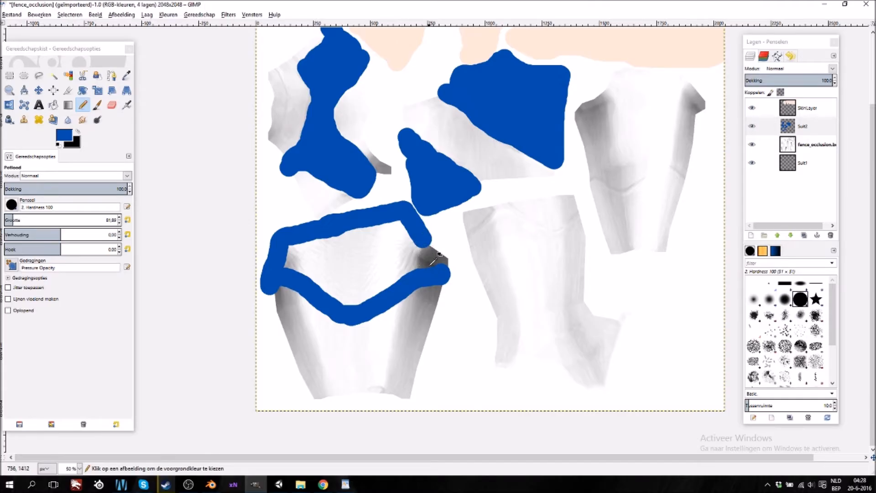
key(ctrl+z)
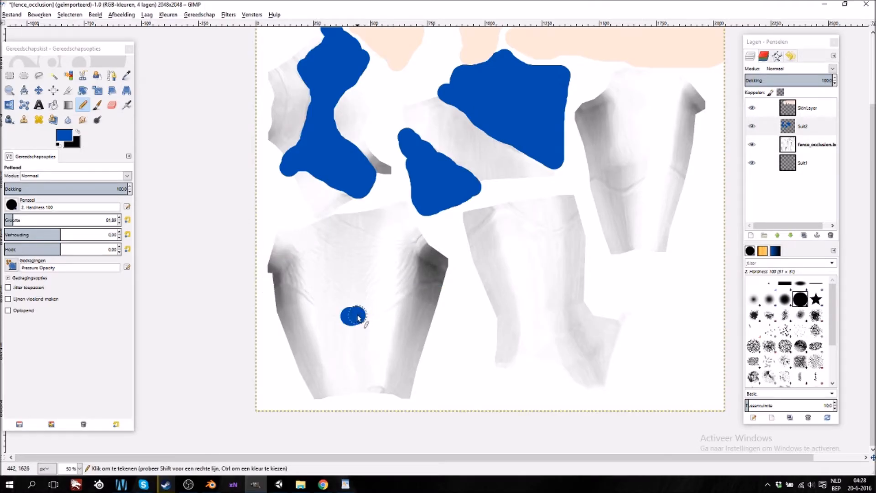
Paint the upper part of the lower-left leg island blue, with a V-shaped lower edge
mouse_move(358, 318)
mouse_down()
mouse_move(443, 277)
mouse_move(422, 237)
mouse_move(418, 251)
mouse_move(382, 249)
mouse_move(320, 222)
mouse_move(297, 234)
mouse_move(274, 277)
mouse_move(338, 313)
mouse_move(418, 276)
mouse_move(420, 261)
mouse_move(352, 298)
mouse_move(287, 267)
mouse_move(329, 244)
mouse_move(375, 255)
mouse_move(316, 279)
mouse_up()
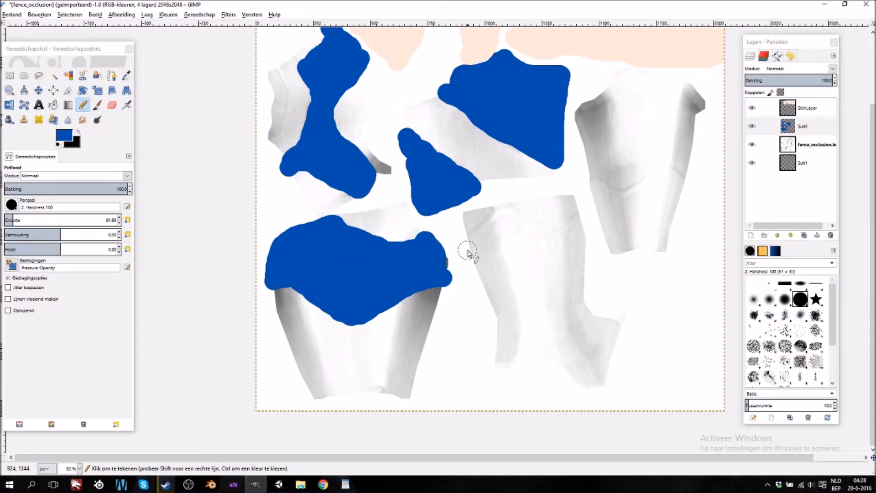
Change the foreground colour from blue to dark green, HTML value 005e0d
click(66, 136)
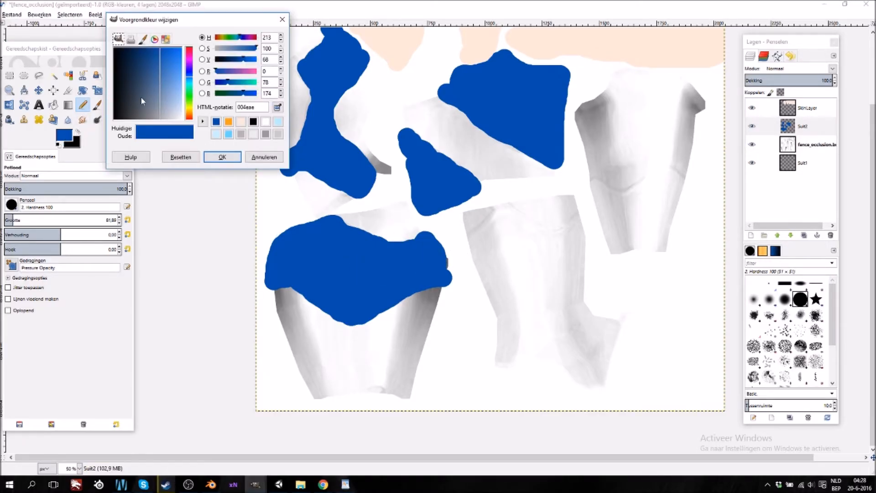
click(191, 97)
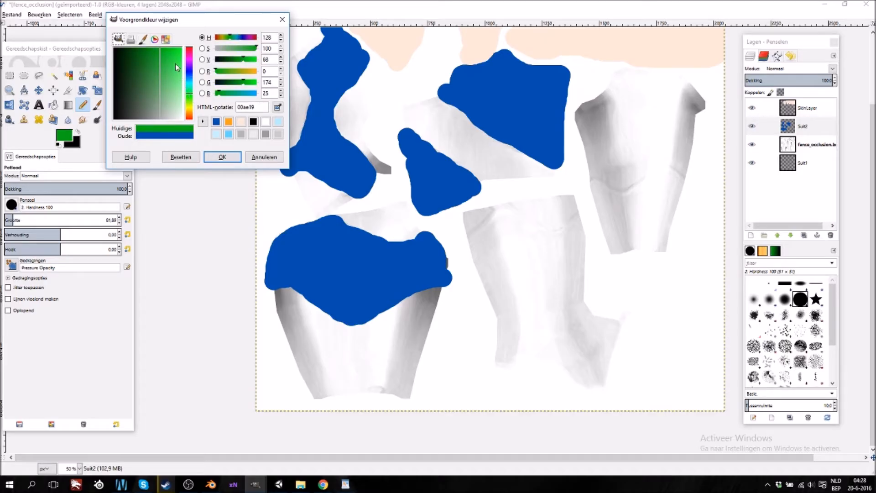
drag(153, 50, 140, 45)
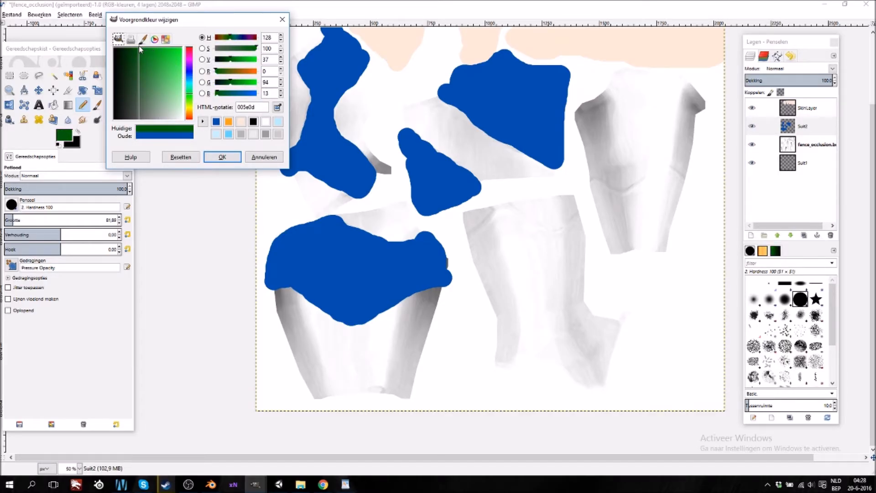
click(223, 156)
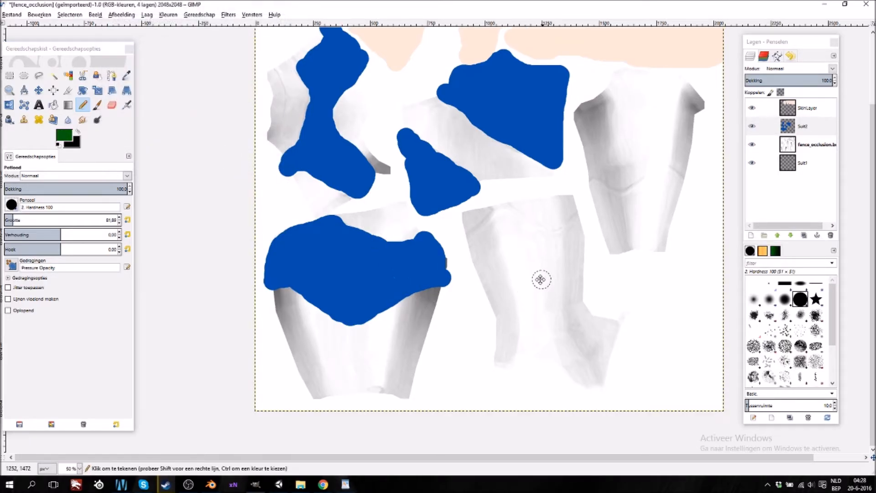
Paint the boot-shaped lower-leg island dark green on the Suit2 layer, with a dip in its upper edge
middle_drag(540, 278, 470, 279)
middle_drag(544, 176, 495, 192)
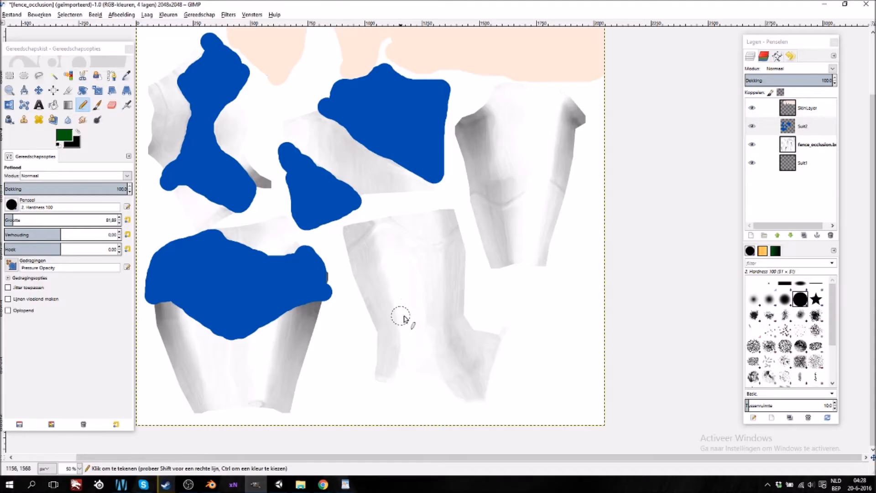
middle_drag(470, 315, 466, 296)
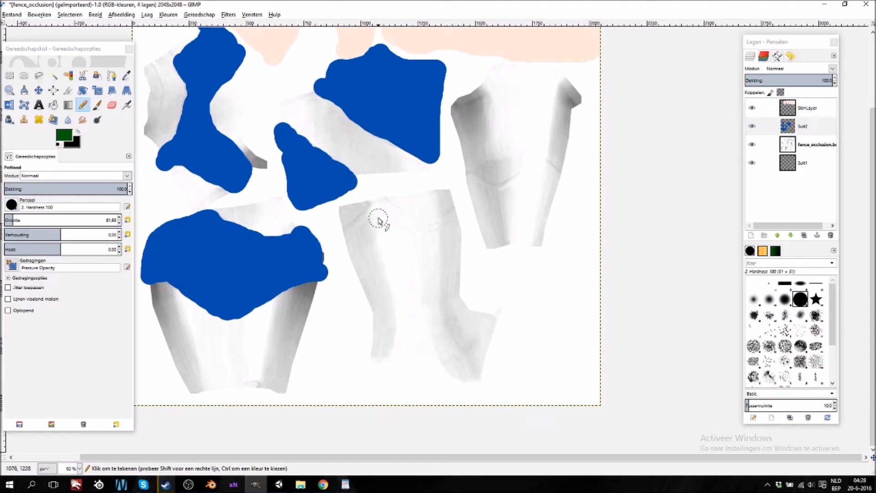
mouse_move(378, 210)
mouse_down()
mouse_move(353, 236)
mouse_move(381, 320)
mouse_move(381, 356)
mouse_move(477, 385)
mouse_move(501, 318)
mouse_move(457, 303)
mouse_move(458, 227)
mouse_up()
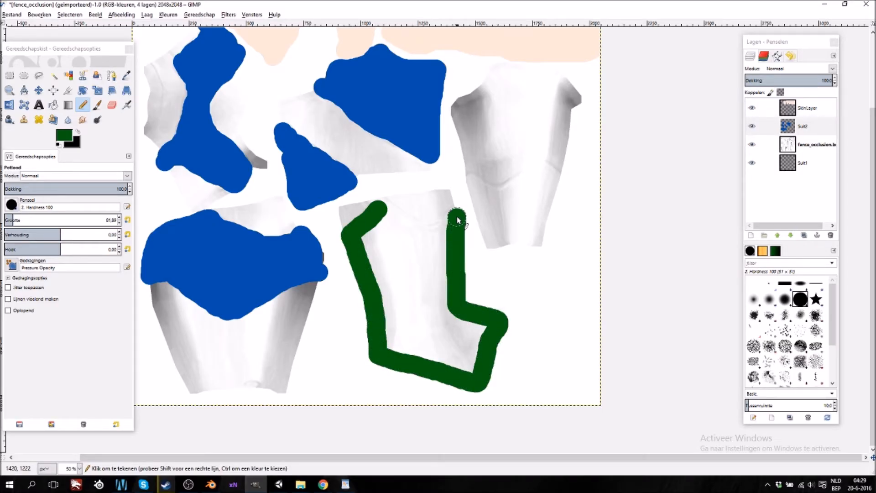
drag(443, 230, 434, 235)
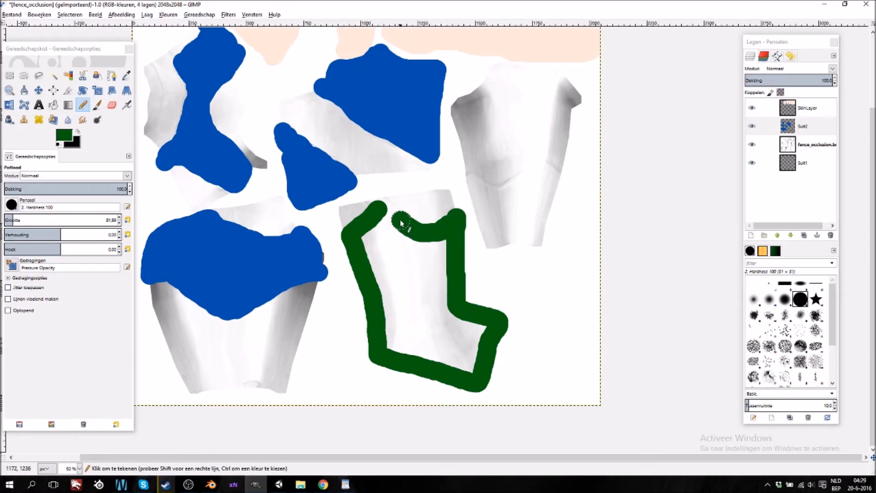
mouse_move(390, 212)
mouse_down()
mouse_move(381, 205)
mouse_move(369, 247)
mouse_move(383, 321)
mouse_up()
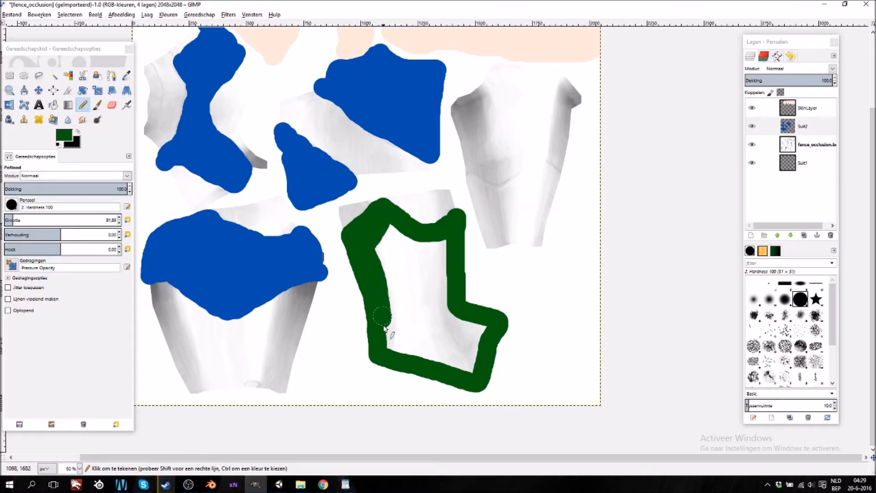
mouse_move(484, 342)
mouse_down()
mouse_move(459, 317)
mouse_move(448, 279)
mouse_up()
mouse_move(414, 244)
mouse_down()
mouse_move(395, 231)
mouse_move(388, 252)
mouse_move(401, 324)
mouse_up()
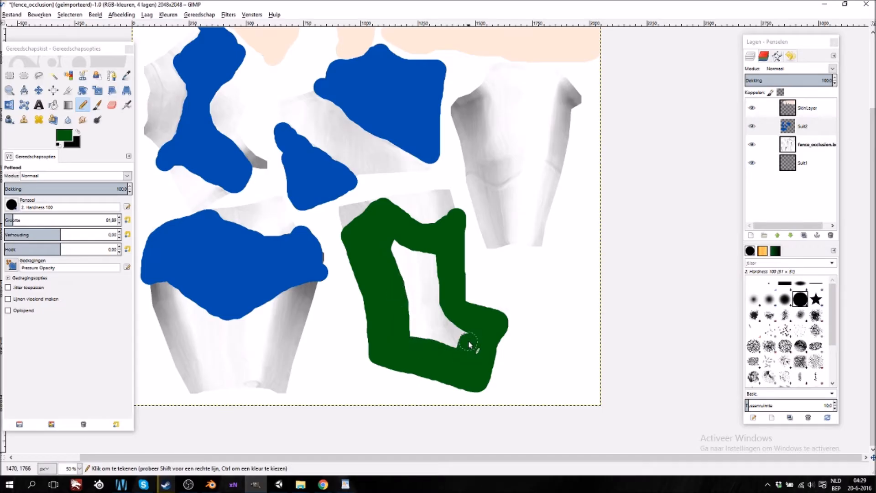
drag(470, 344, 438, 305)
mouse_move(431, 261)
mouse_down()
mouse_move(401, 248)
mouse_move(429, 336)
mouse_move(443, 331)
mouse_move(416, 288)
mouse_move(430, 318)
mouse_up()
Paint the part of the right-hand limb island below the crease dark green, with a V-notched upper edge
mouse_move(493, 200)
middle_down()
mouse_move(493, 192)
mouse_move(453, 276)
middle_up()
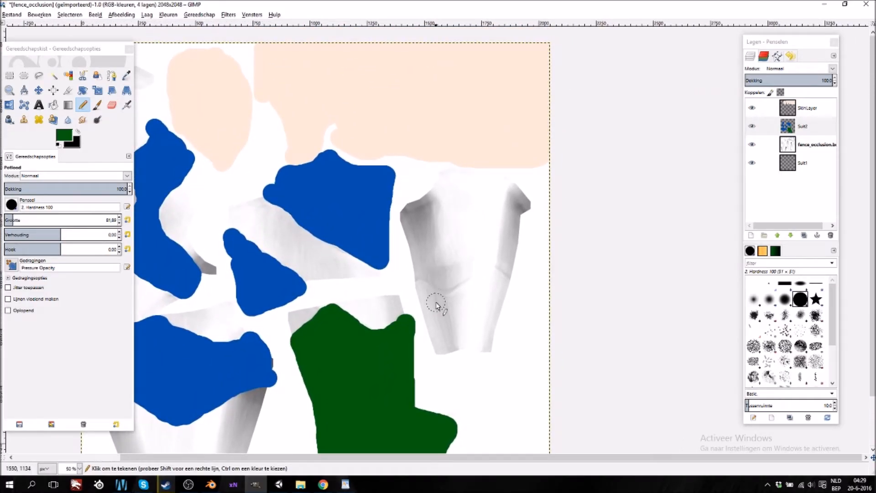
click(419, 290)
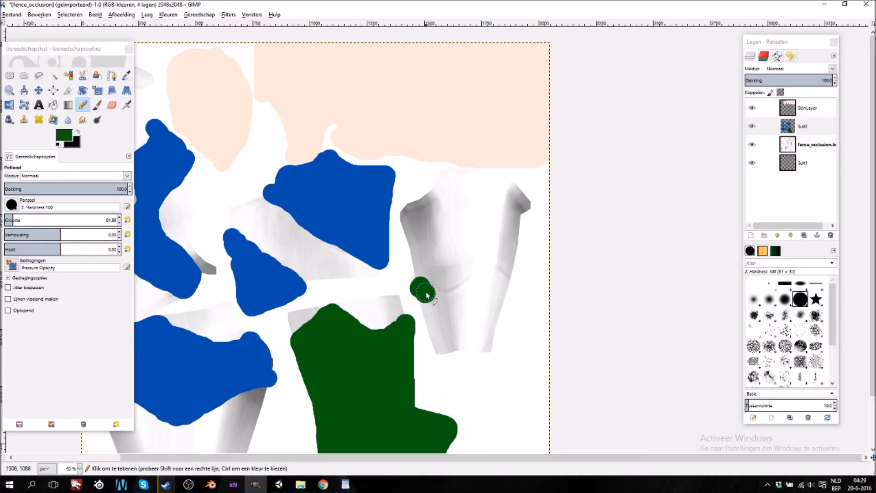
mouse_move(426, 296)
mouse_down()
mouse_move(462, 300)
mouse_move(485, 281)
mouse_move(496, 320)
mouse_move(491, 347)
mouse_move(445, 351)
mouse_move(430, 328)
mouse_up()
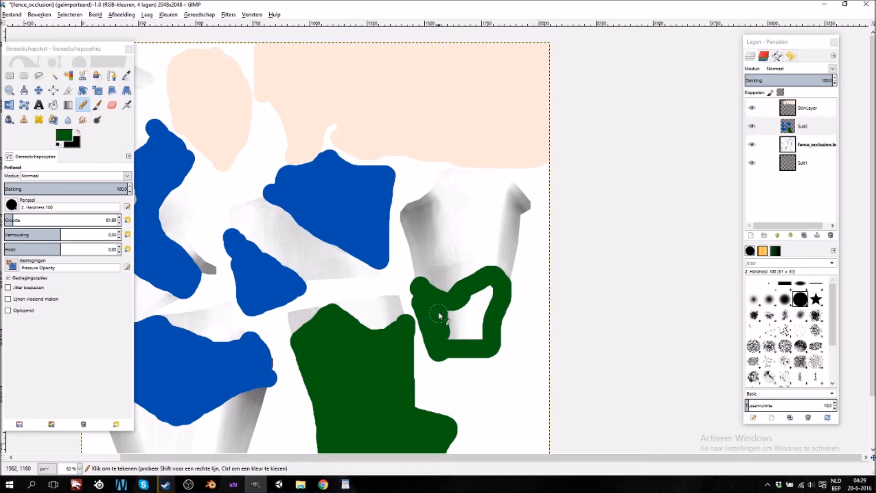
drag(462, 312, 479, 330)
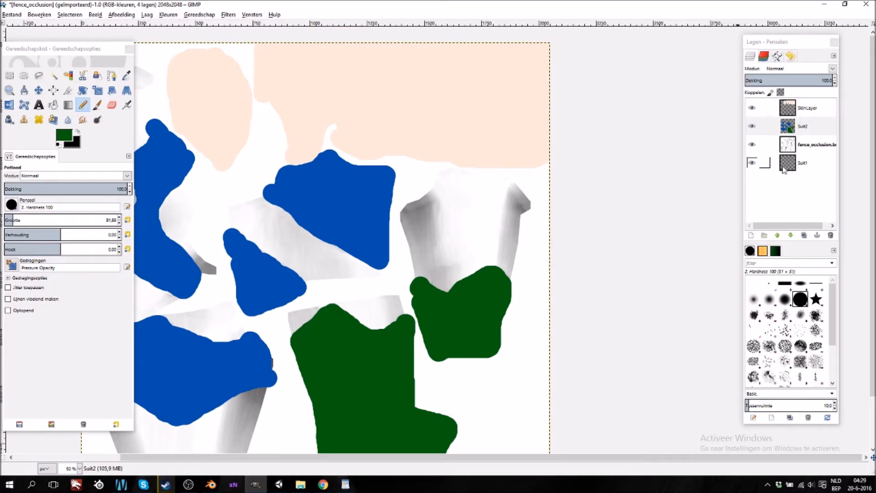
Move the fence_occlusion layer to the top of the layer stack and set its mode to Vermenigvuldigen (Multiply)
click(813, 147)
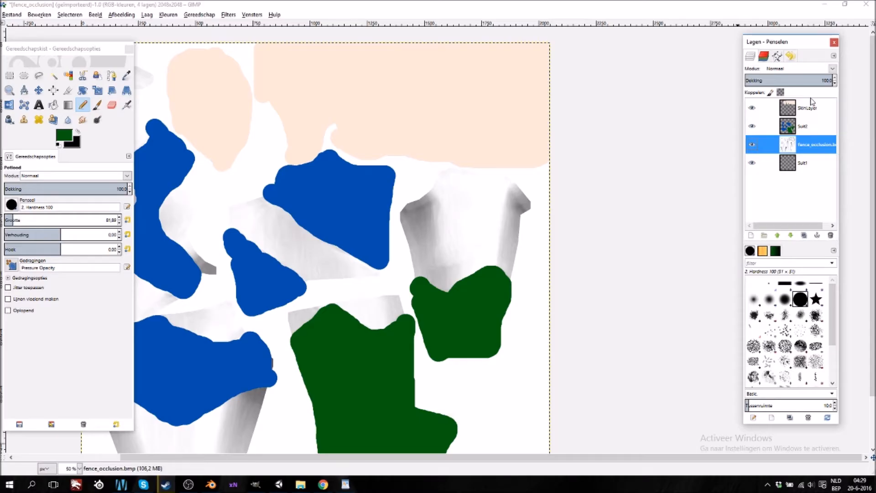
drag(820, 152, 805, 109)
click(772, 73)
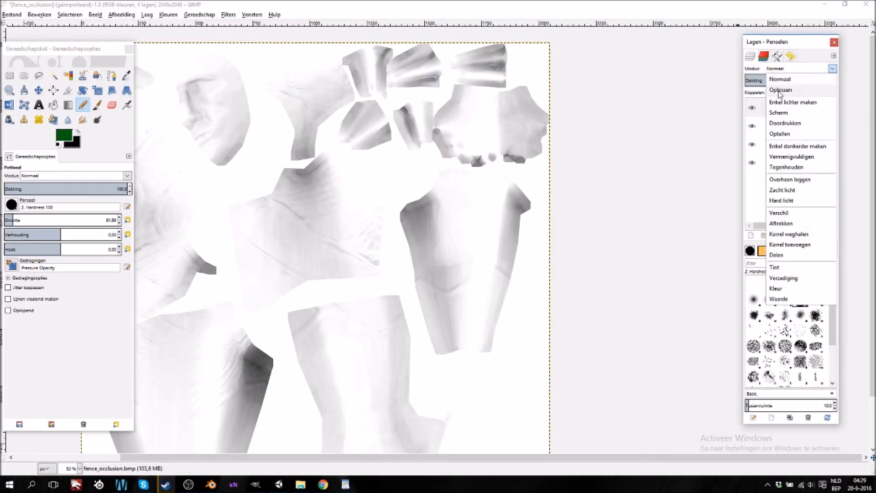
click(789, 164)
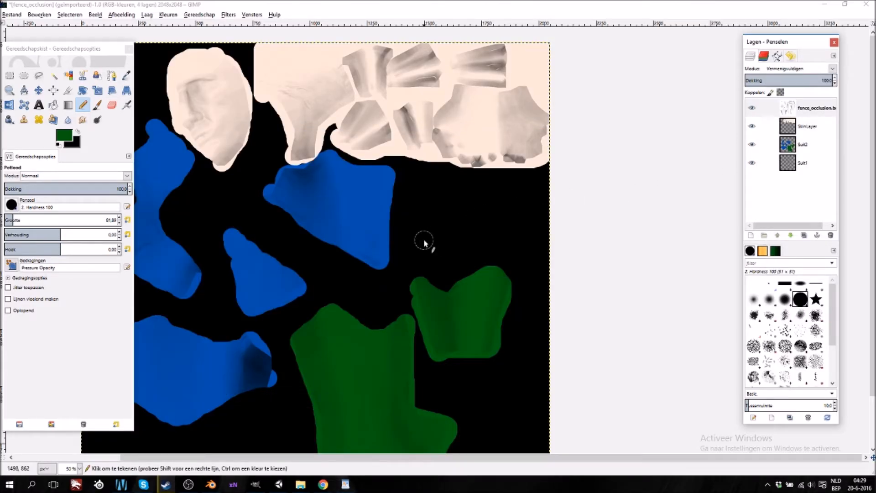
middle_drag(305, 280, 364, 253)
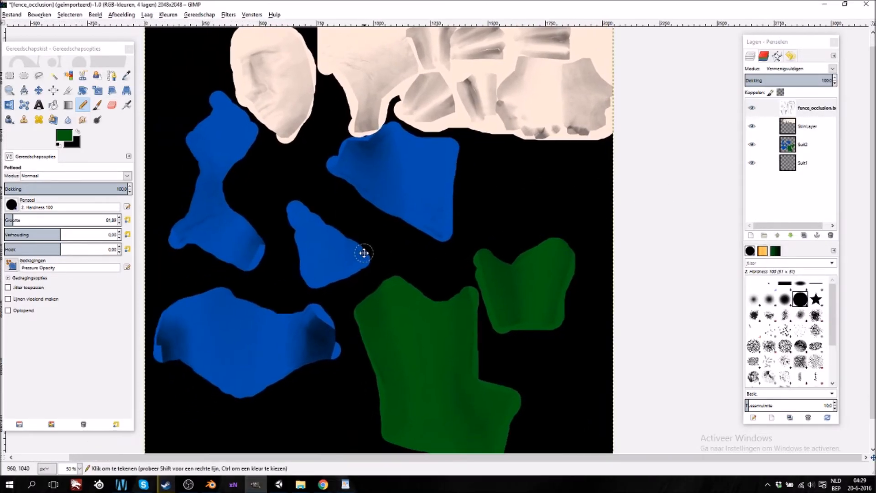
On the Suit2 layer, pick up the suit's blue and bucket-fill both dark green areas with it
click(805, 144)
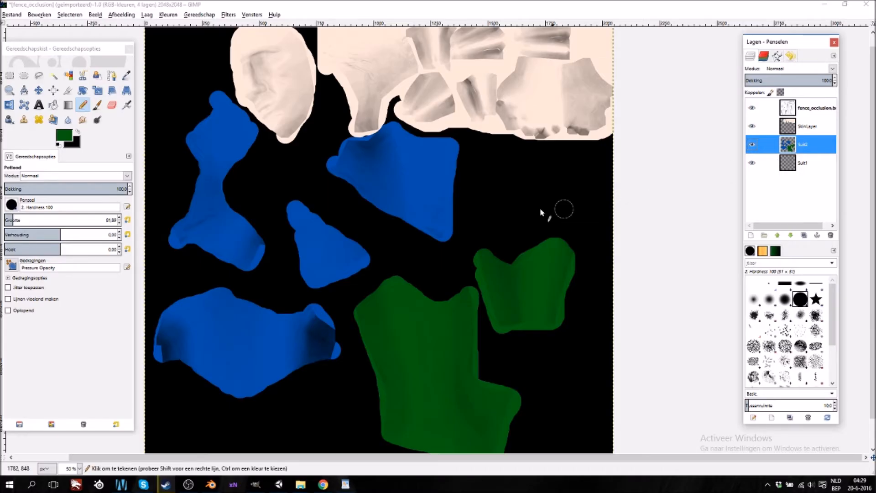
key(s)
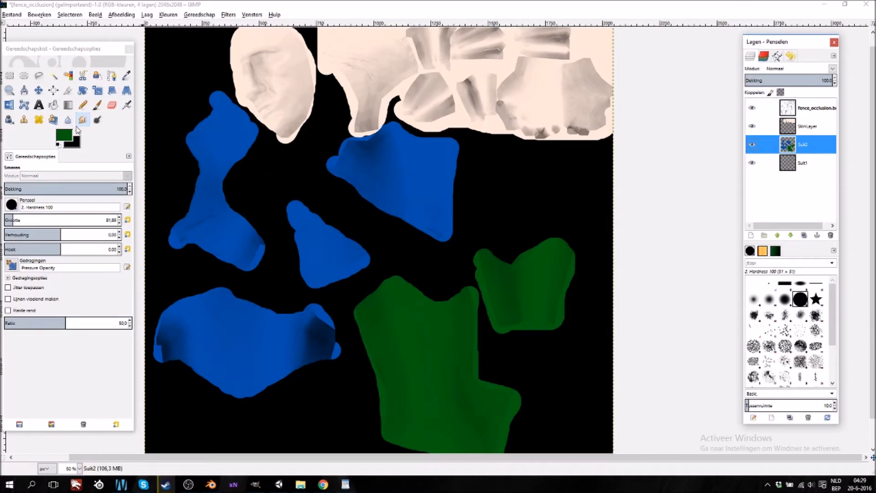
click(81, 104)
ctrl+click(412, 160)
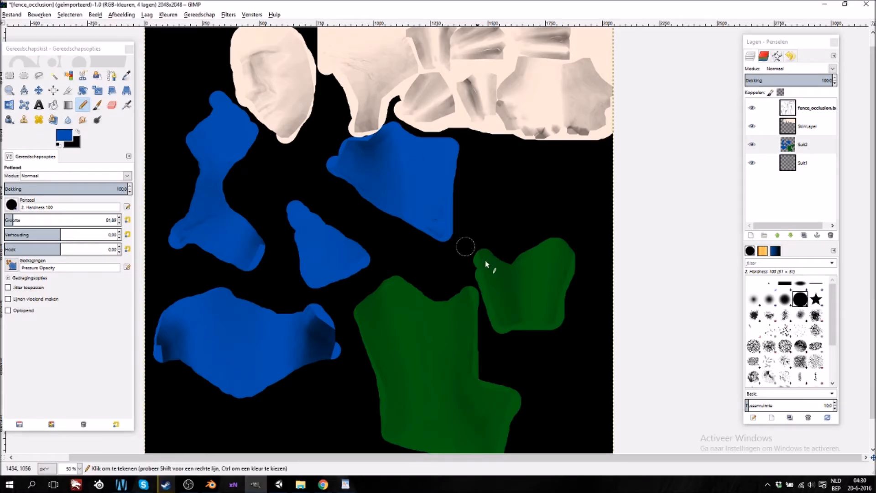
click(54, 105)
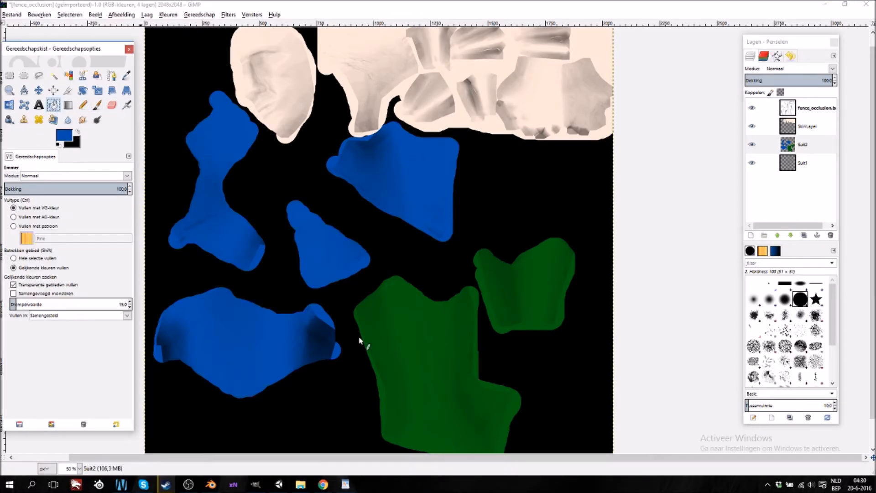
click(407, 357)
click(525, 292)
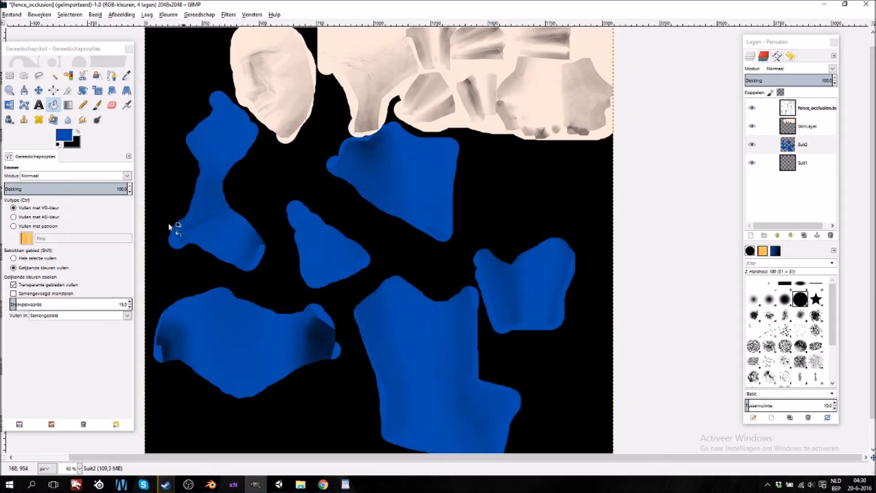
Darken the foreground colour to navy blue, HTML value 002450
click(67, 136)
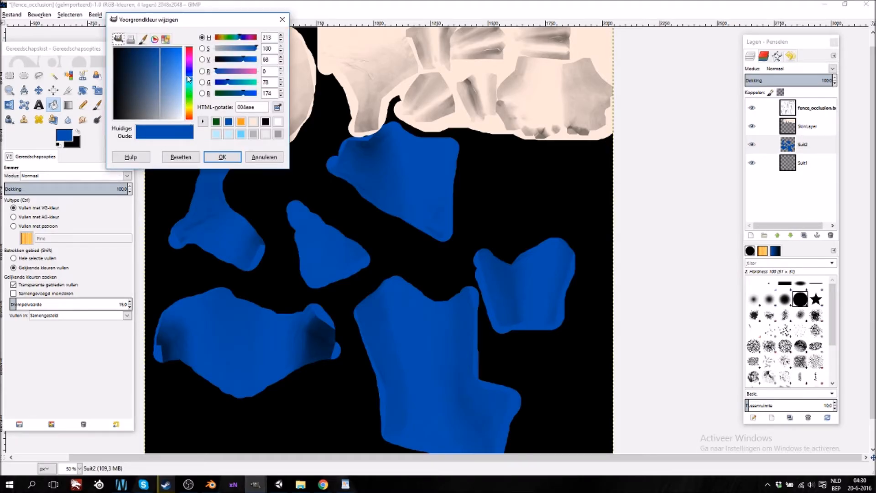
click(144, 48)
drag(146, 48, 142, 49)
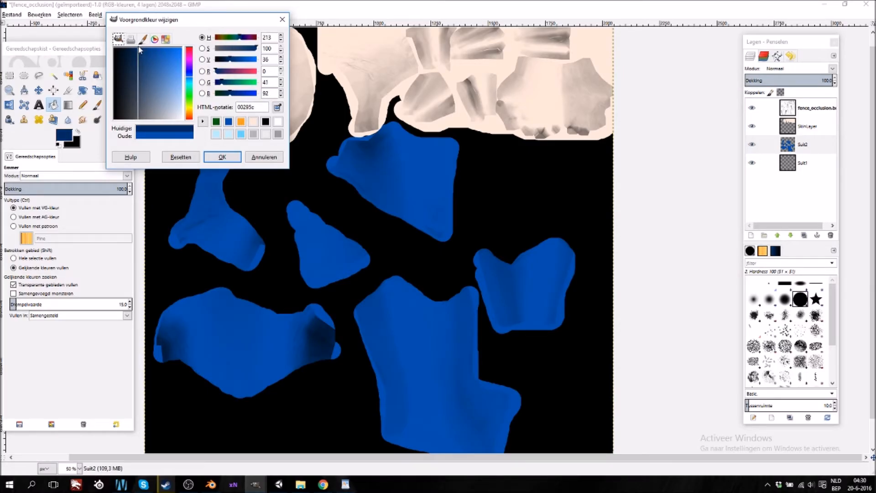
drag(138, 49, 137, 49)
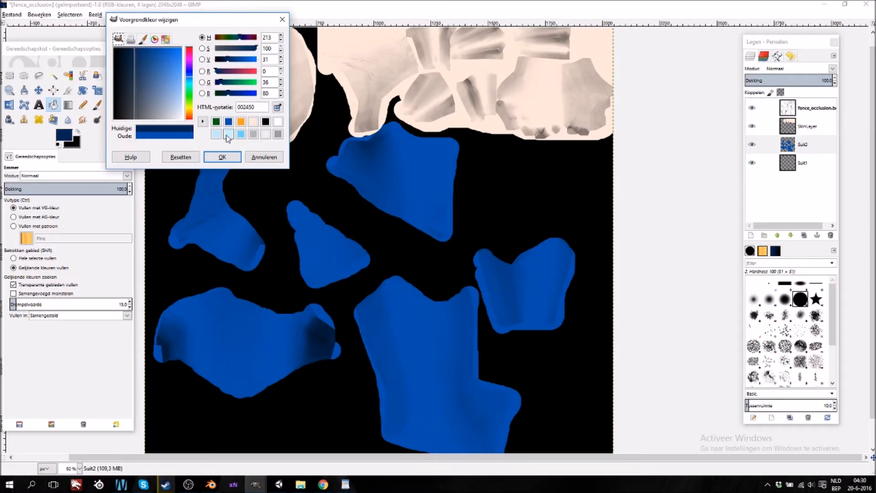
click(223, 157)
Bucket-fill all six blue suit areas on the Suit2 layer with the black background colour
ctrl+click(219, 205)
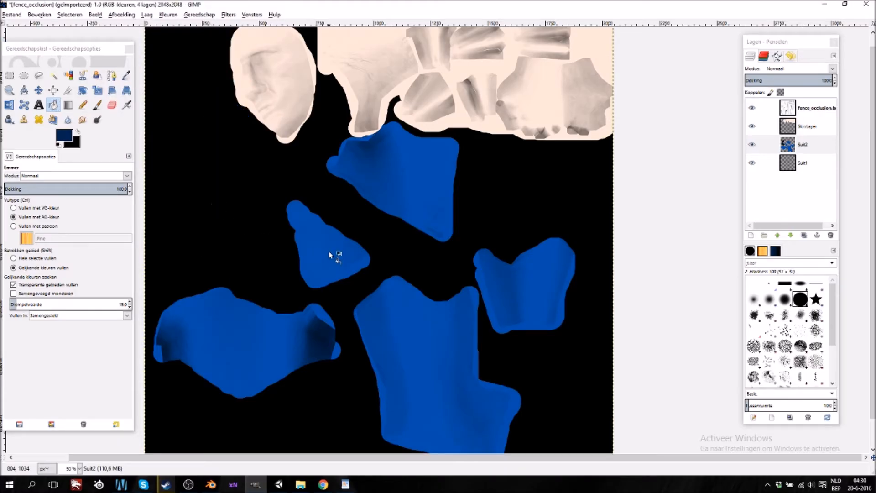
click(329, 251)
click(397, 204)
click(411, 328)
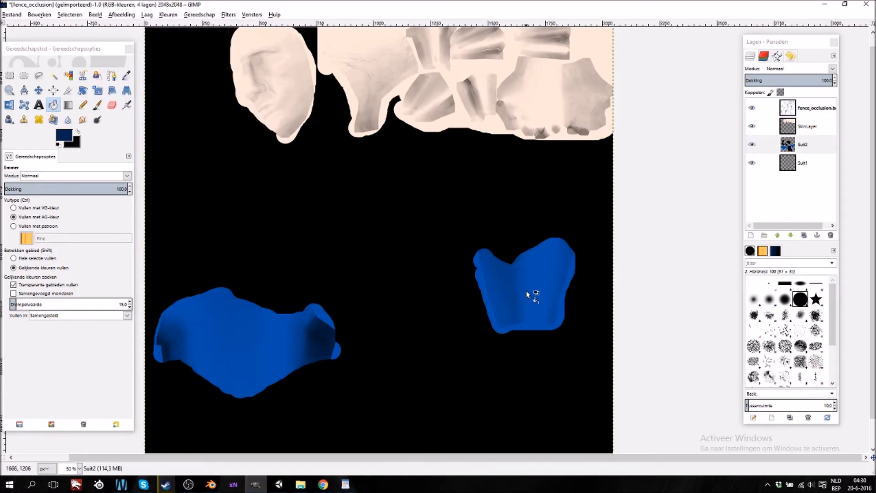
click(527, 291)
ctrl+click(273, 326)
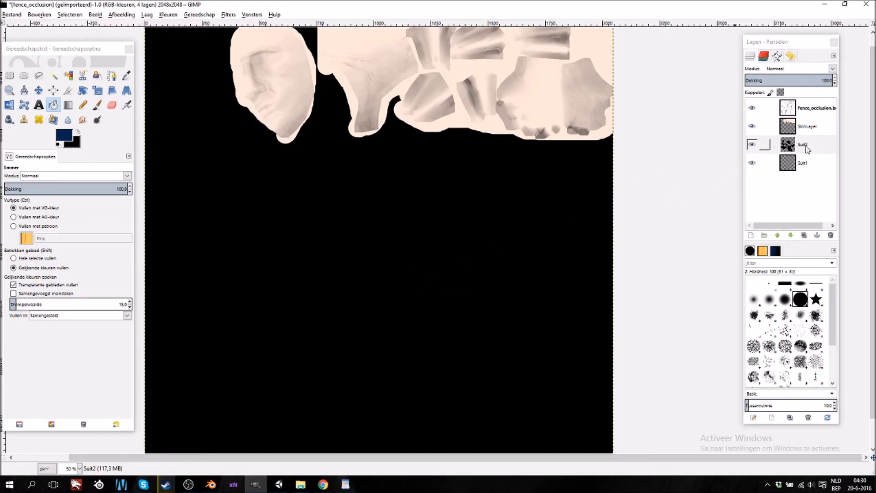
Lighten the foreground colour to a medium-dark blue, HTML value 00387e
click(67, 138)
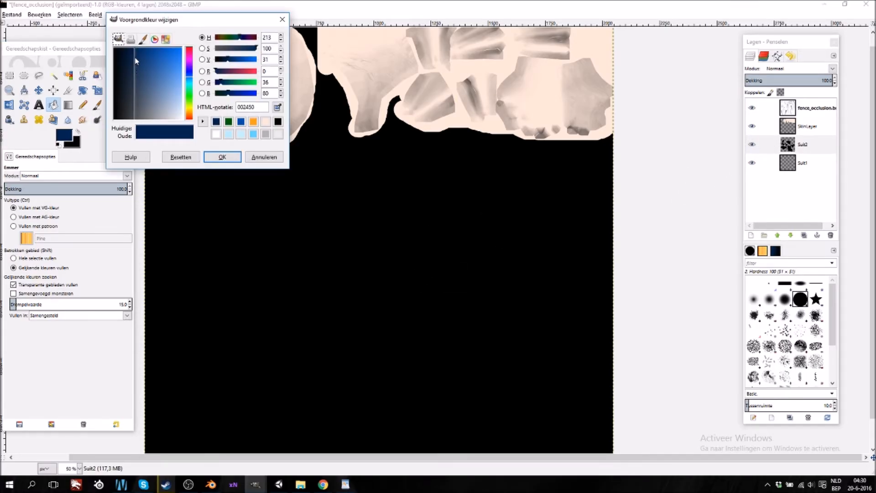
click(147, 49)
click(143, 40)
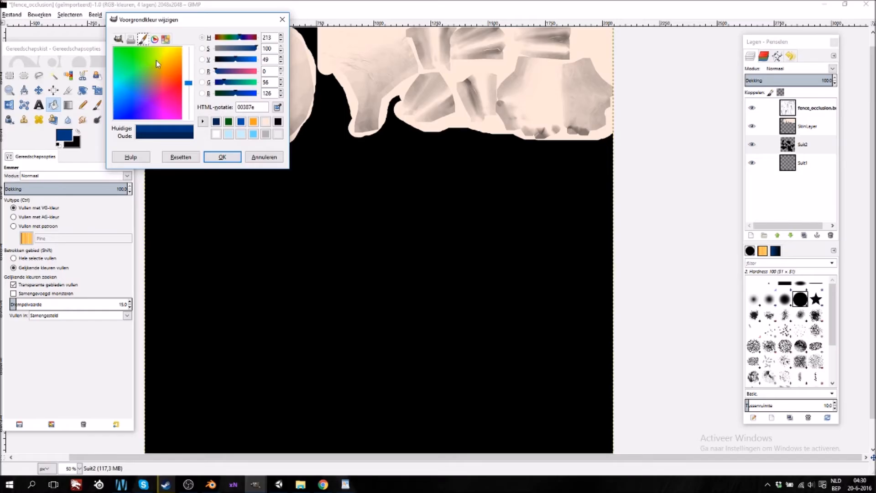
click(221, 160)
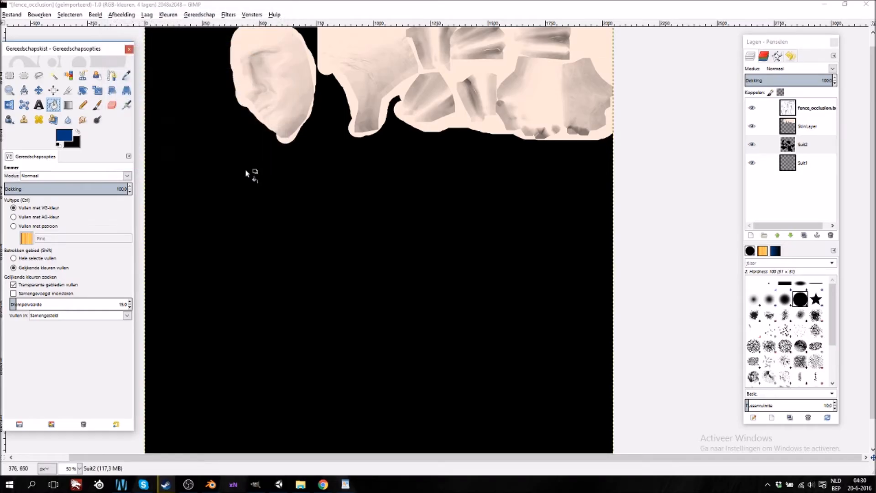
Move Suit2 above SkinLayer, keep fence_occlusion on top of the stack, and set the occlusion layer's mode to Normaal
drag(769, 144, 798, 107)
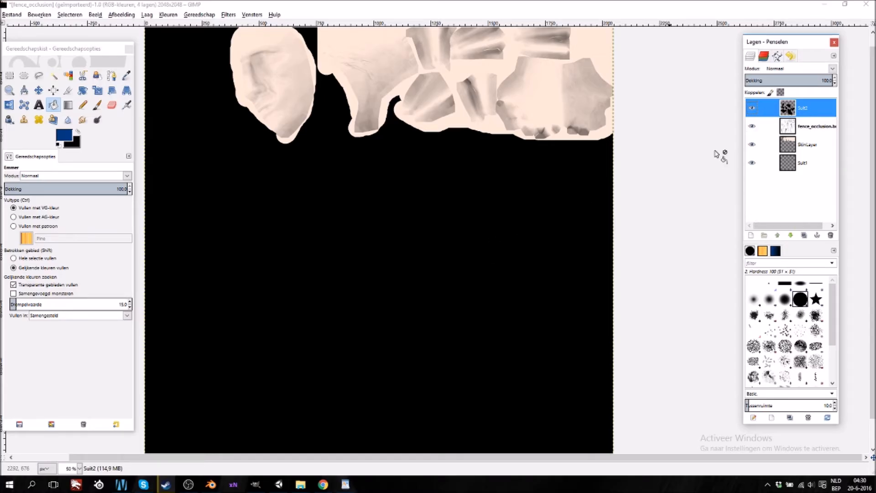
drag(791, 129, 812, 105)
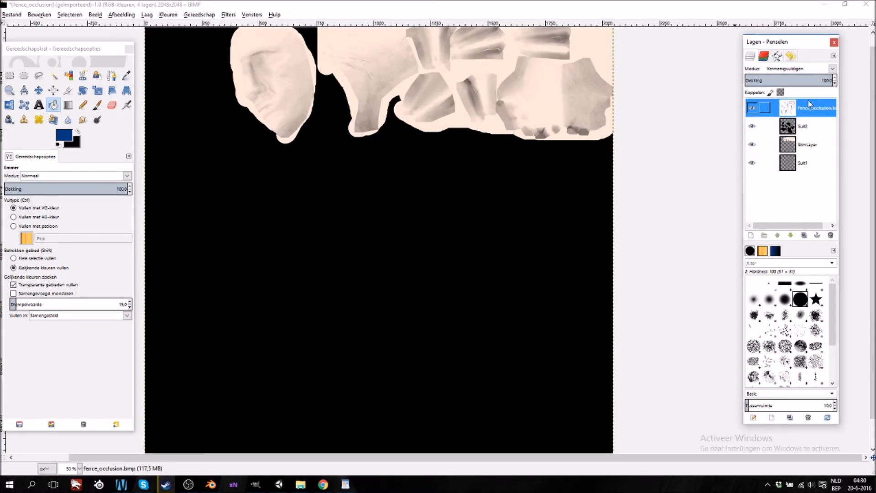
click(780, 71)
click(780, 81)
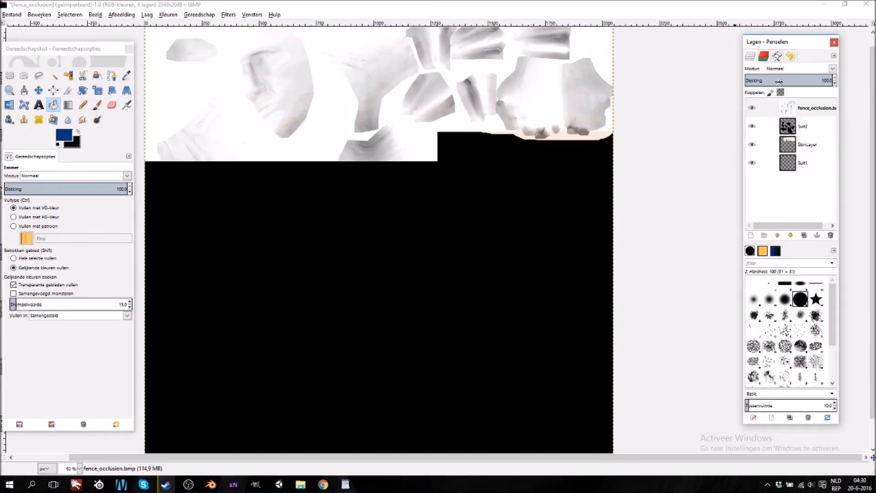
Place the fence_occlusion layer directly below Suit2, and bucket-fill the two leftmost upper black areas on Suit2 with the foreground blue
drag(809, 115, 807, 135)
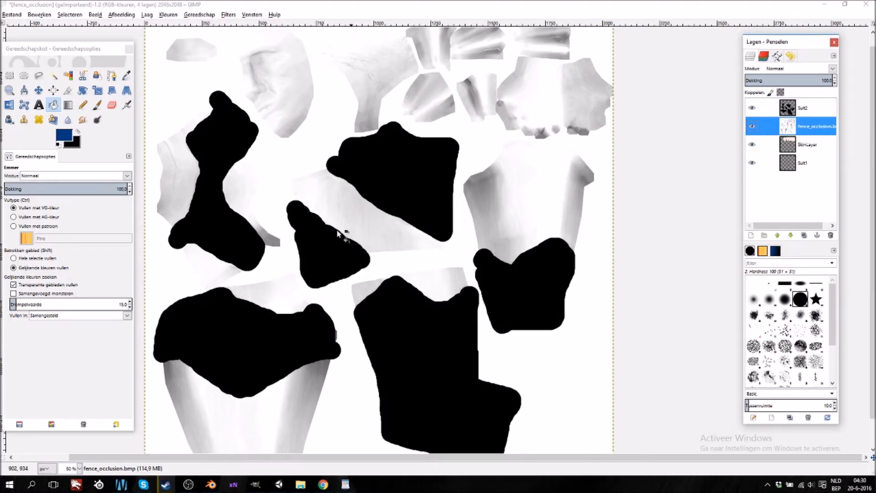
ctrl+click(206, 215)
key(ctrl+z)
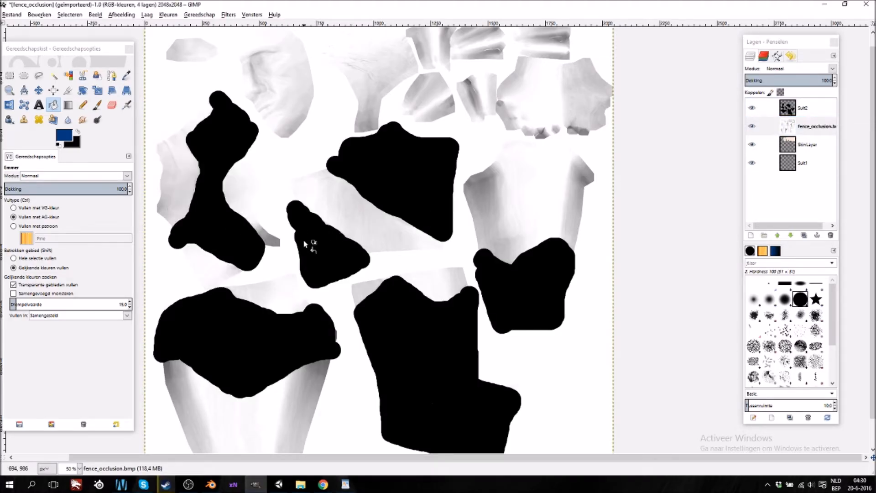
click(814, 109)
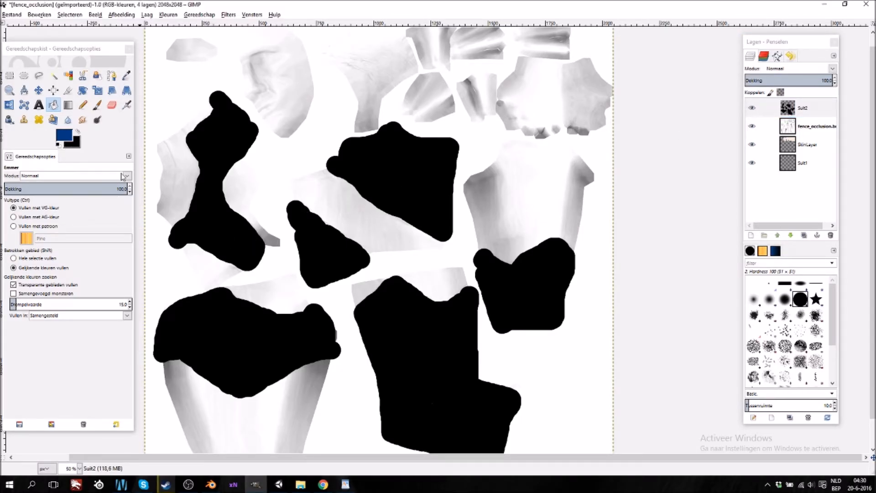
click(211, 222)
click(322, 248)
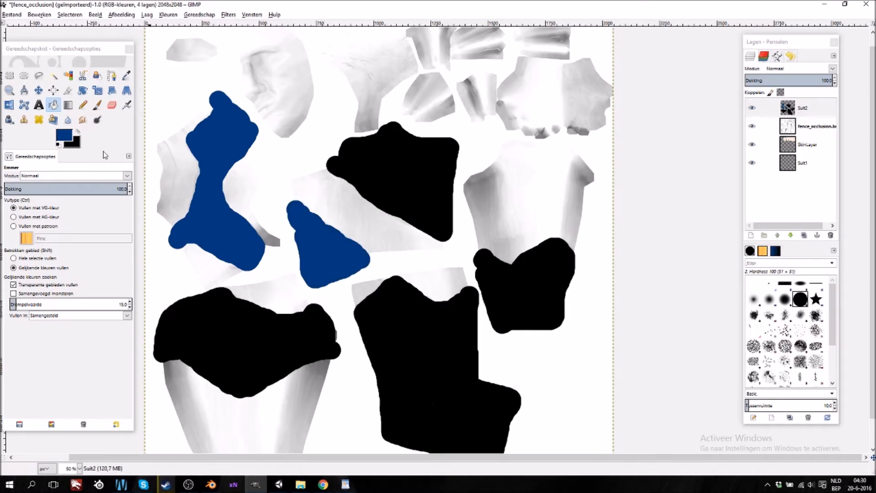
Darken the foreground colour to a navy blue, HTML value 00234e
click(66, 137)
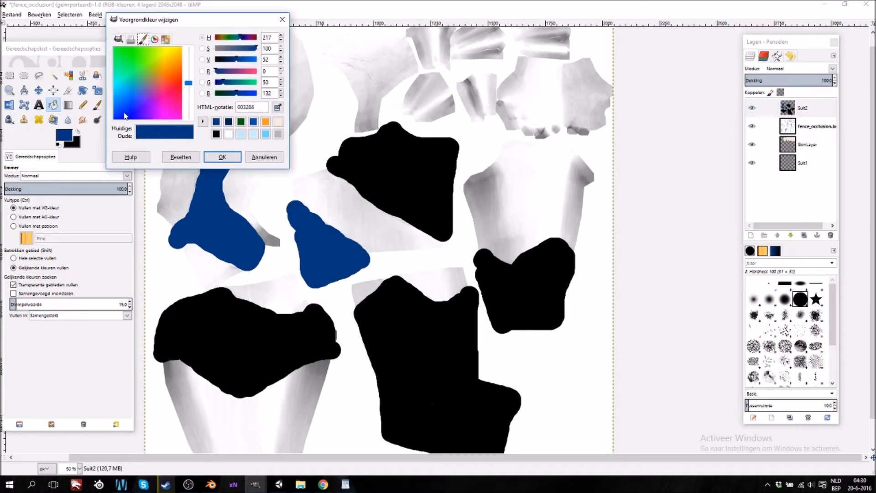
click(181, 157)
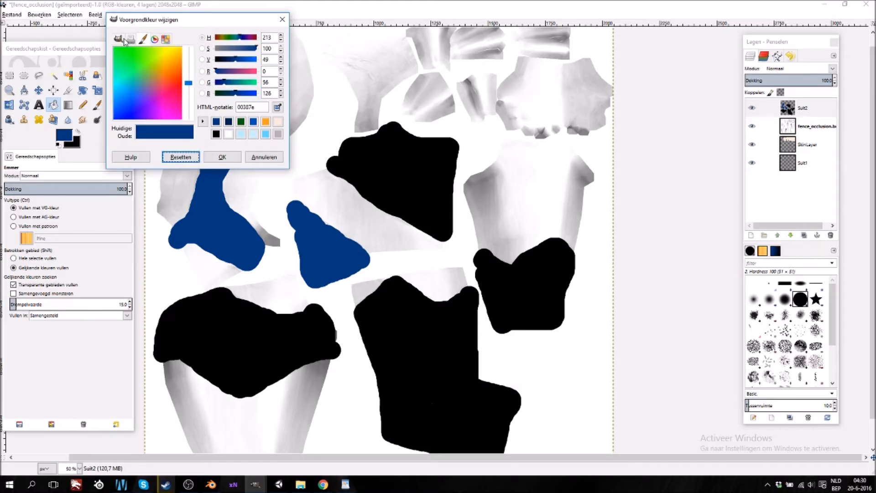
click(155, 39)
click(166, 39)
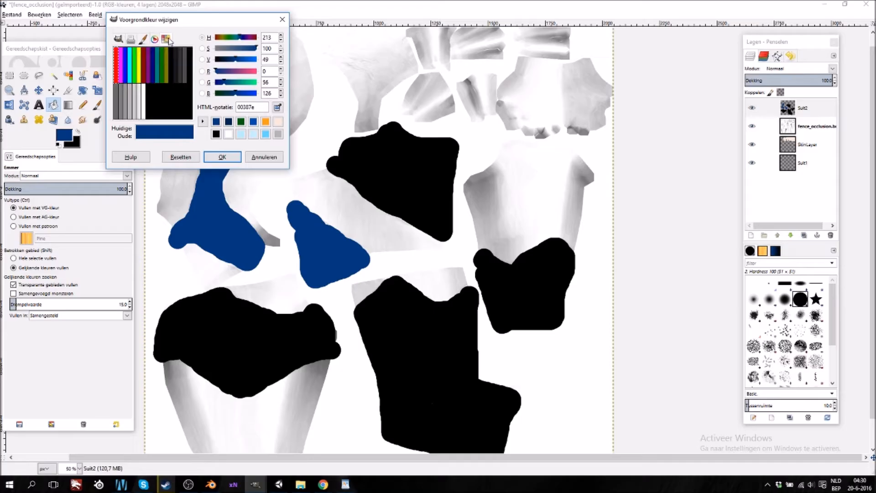
click(131, 39)
click(144, 39)
click(121, 39)
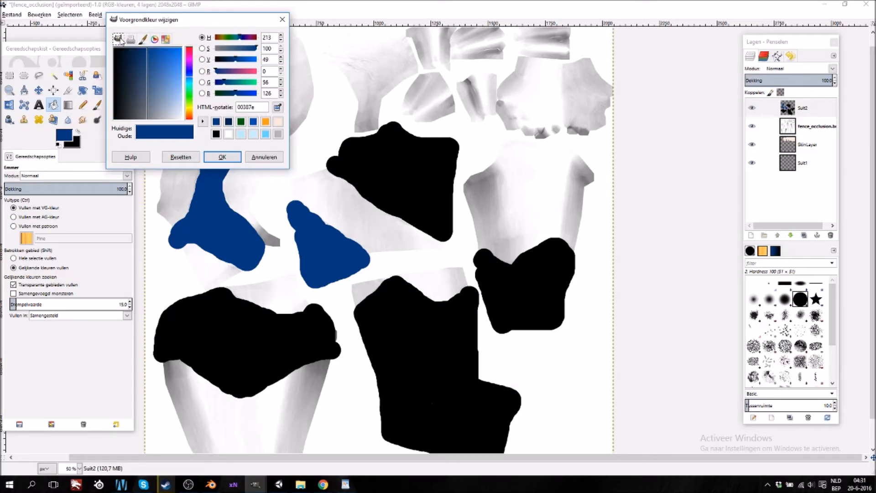
drag(142, 54, 135, 47)
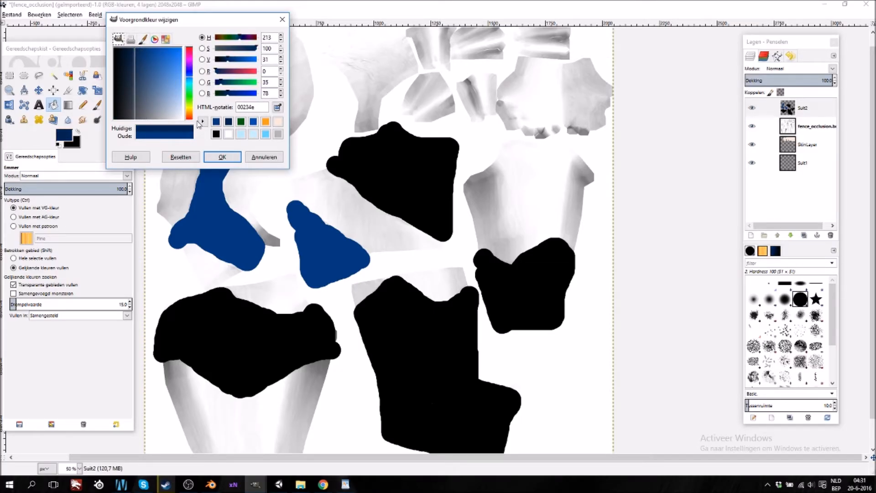
click(217, 159)
Bucket-fill all six suit areas on the Suit2 layer with the navy foreground colour
click(219, 215)
click(322, 239)
click(417, 208)
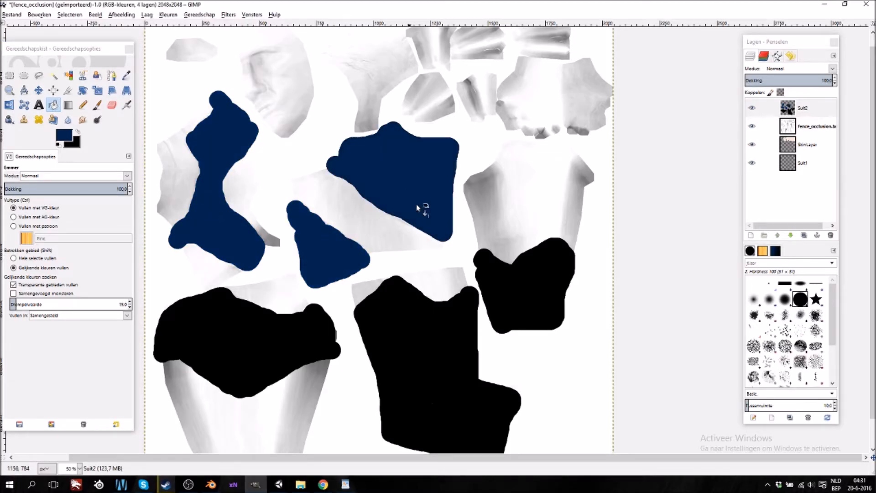
click(429, 340)
click(480, 288)
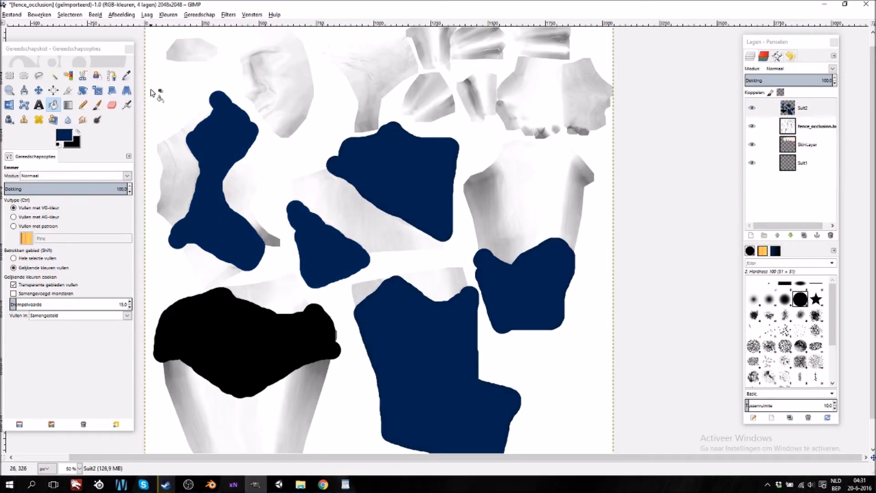
click(211, 353)
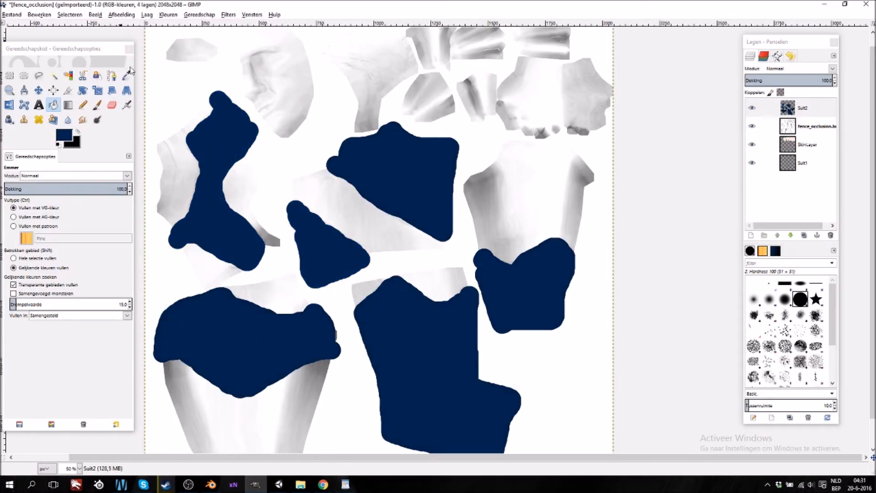
Darken the foreground colour further to a very dark navy, HTML value 001835
click(74, 132)
drag(128, 54, 129, 50)
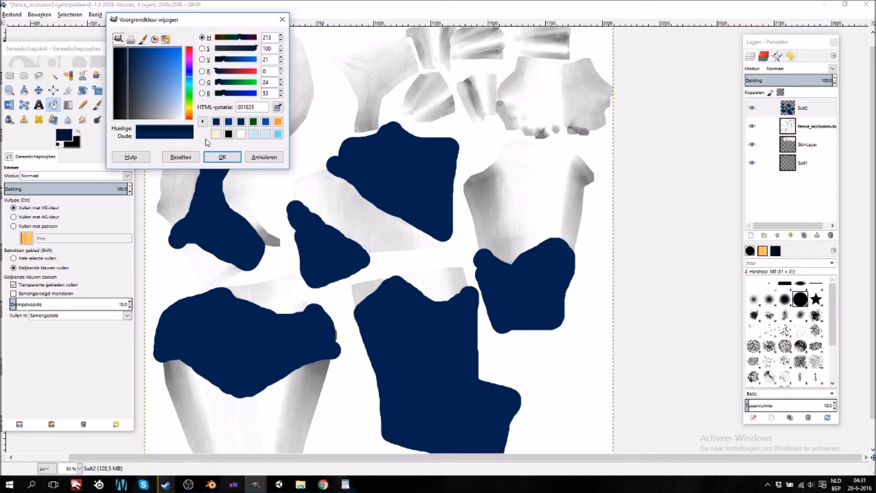
click(223, 157)
Bucket-fill all six suit areas on the Suit2 layer with the very dark navy colour
click(223, 233)
click(325, 242)
click(397, 193)
click(419, 342)
click(525, 274)
click(274, 326)
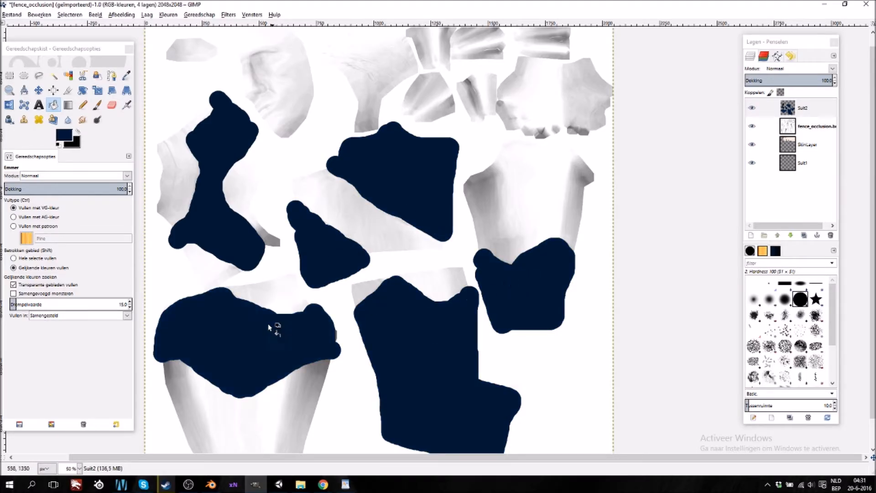
Move the Suit1 layer directly below Suit2 and ready the Pencil tool with black as the foreground colour
click(812, 162)
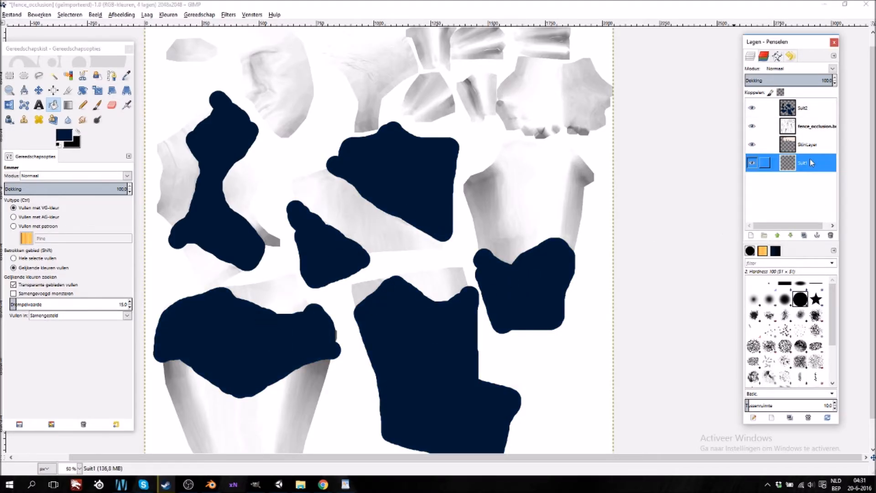
drag(817, 170, 805, 120)
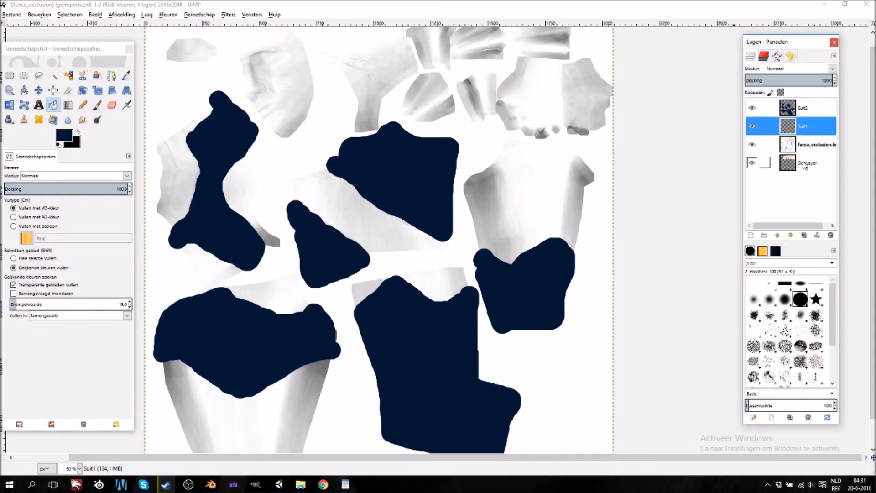
click(79, 132)
click(83, 104)
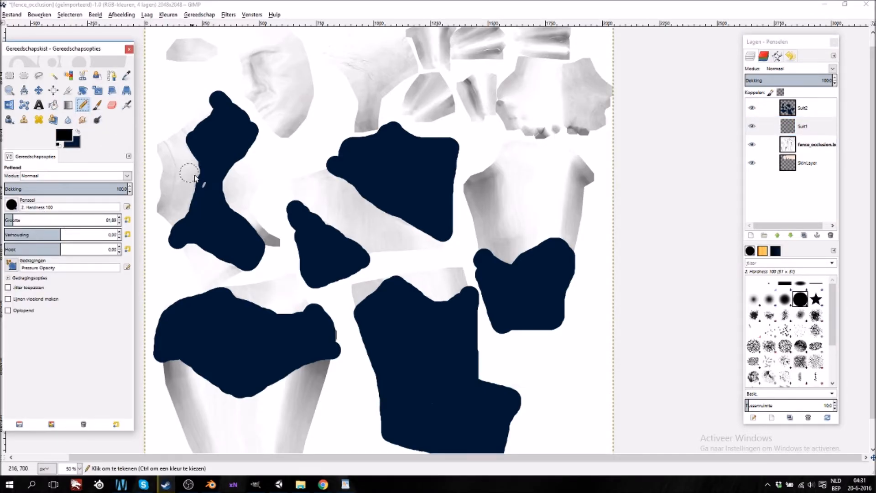
Paint black on Suit1 beside the upper-left suit piece, across the diagonal band of the middle piece, and above the lower-left piece
middle_drag(195, 178, 301, 188)
mouse_move(282, 158)
mouse_down()
mouse_move(269, 165)
mouse_move(274, 230)
mouse_move(296, 187)
mouse_move(289, 167)
mouse_move(281, 168)
mouse_move(280, 212)
mouse_up()
middle_drag(382, 253, 362, 224)
mouse_move(339, 149)
mouse_down()
mouse_move(317, 164)
mouse_move(317, 182)
mouse_move(356, 223)
mouse_move(333, 176)
mouse_move(338, 143)
mouse_up()
mouse_move(378, 173)
mouse_down()
mouse_move(457, 232)
mouse_move(521, 231)
mouse_move(408, 164)
mouse_move(392, 160)
mouse_move(379, 173)
mouse_move(477, 232)
mouse_move(408, 174)
mouse_move(409, 192)
mouse_up()
middle_drag(325, 284, 342, 184)
mouse_move(343, 187)
mouse_down()
mouse_move(403, 204)
mouse_move(395, 176)
mouse_move(353, 186)
mouse_move(391, 190)
mouse_up()
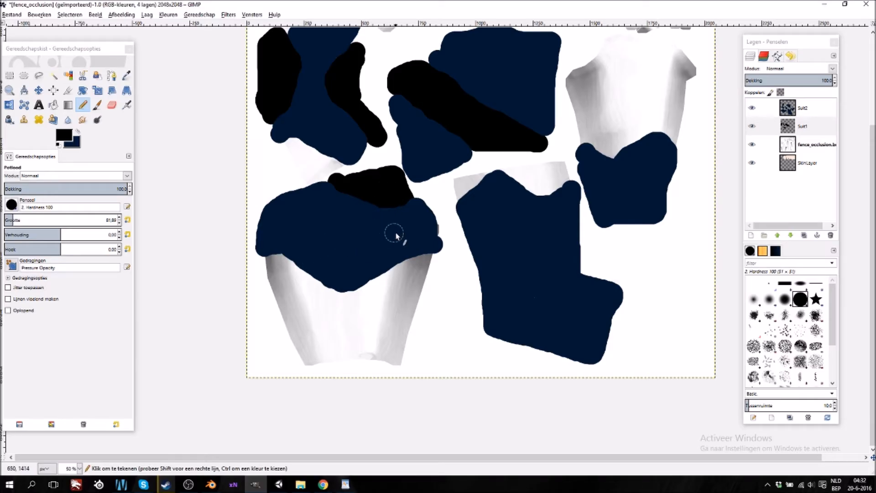
Paint black on Suit1 over the lower-left tapered piece, the strip above the lower-middle piece, and the large upper-right piece
scroll(401, 285, down, 3)
mouse_move(454, 206)
mouse_down()
mouse_move(387, 241)
mouse_move(348, 247)
mouse_move(293, 209)
mouse_move(302, 267)
mouse_move(326, 320)
mouse_move(420, 314)
mouse_move(441, 231)
mouse_move(307, 248)
mouse_move(309, 239)
mouse_move(344, 309)
mouse_move(408, 298)
mouse_move(428, 244)
mouse_move(325, 284)
mouse_move(404, 301)
mouse_move(379, 283)
mouse_up()
middle_drag(452, 196, 381, 270)
mouse_move(394, 226)
mouse_down()
mouse_move(428, 199)
mouse_move(396, 216)
mouse_move(507, 198)
mouse_move(480, 224)
mouse_move(479, 210)
mouse_move(511, 208)
mouse_up()
mouse_move(511, 207)
middle_down()
mouse_move(464, 229)
mouse_move(415, 271)
middle_up()
mouse_move(416, 271)
mouse_down()
mouse_move(402, 215)
mouse_move(413, 183)
mouse_move(456, 161)
mouse_move(495, 164)
mouse_move(518, 185)
mouse_move(502, 267)
mouse_move(514, 196)
mouse_move(453, 262)
mouse_move(426, 258)
mouse_up()
mouse_move(419, 196)
mouse_down()
mouse_move(475, 172)
mouse_move(504, 189)
mouse_move(485, 244)
mouse_move(442, 260)
mouse_up()
mouse_move(429, 210)
mouse_down()
mouse_move(484, 190)
mouse_move(475, 231)
mouse_move(450, 234)
mouse_move(454, 205)
mouse_move(462, 221)
mouse_move(452, 231)
mouse_up()
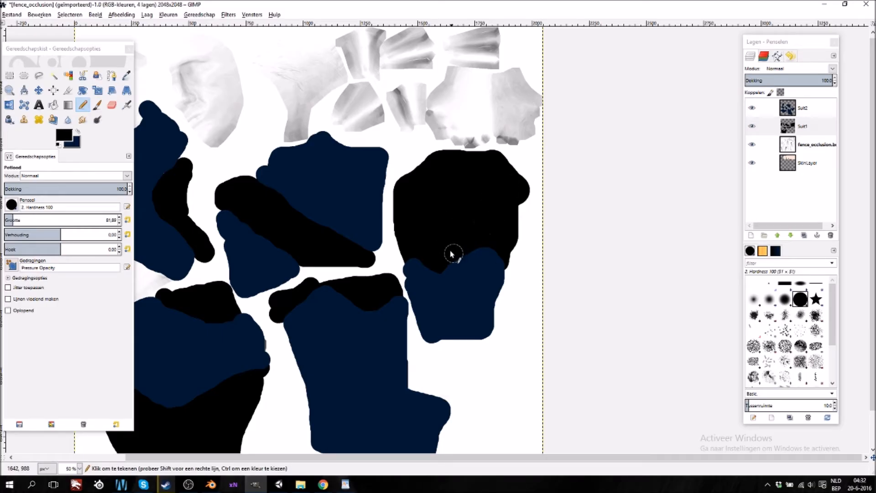
Add a new layer named Eye directly above Suit1
scroll(441, 244, down, 1)
middle_drag(336, 165, 447, 220)
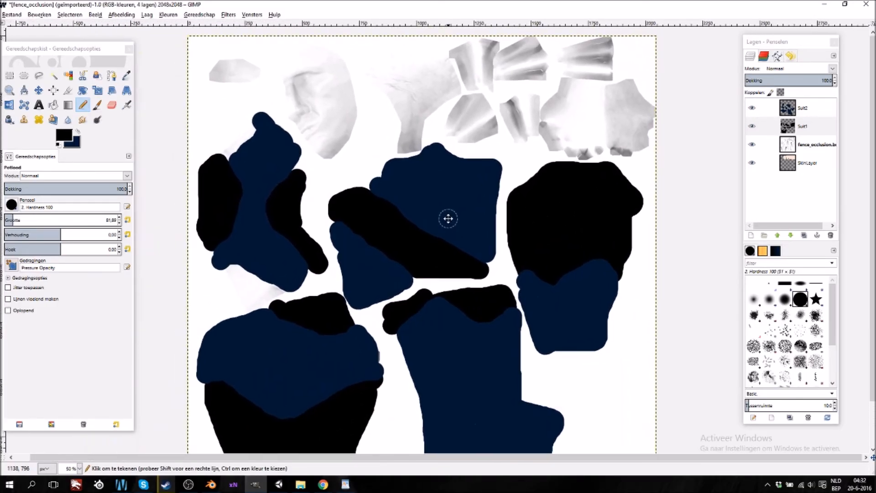
middle_drag(264, 108, 331, 195)
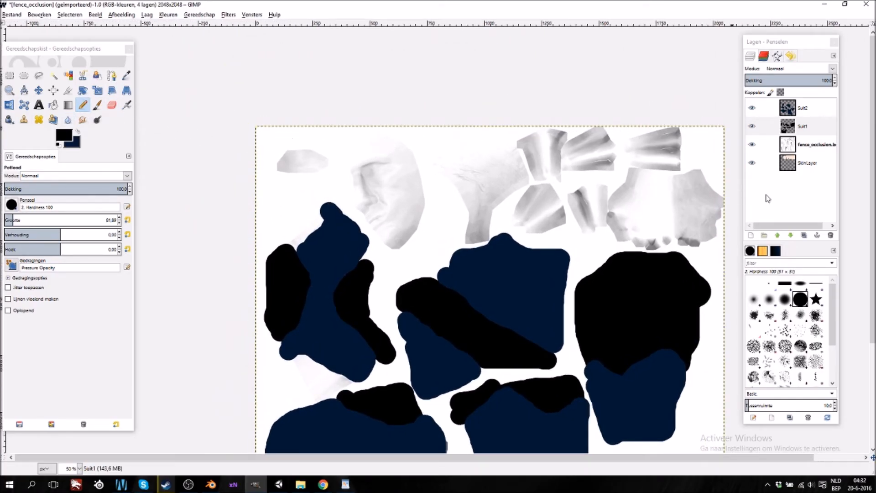
right_click(790, 194)
click(798, 215)
text(Eye)
click(802, 290)
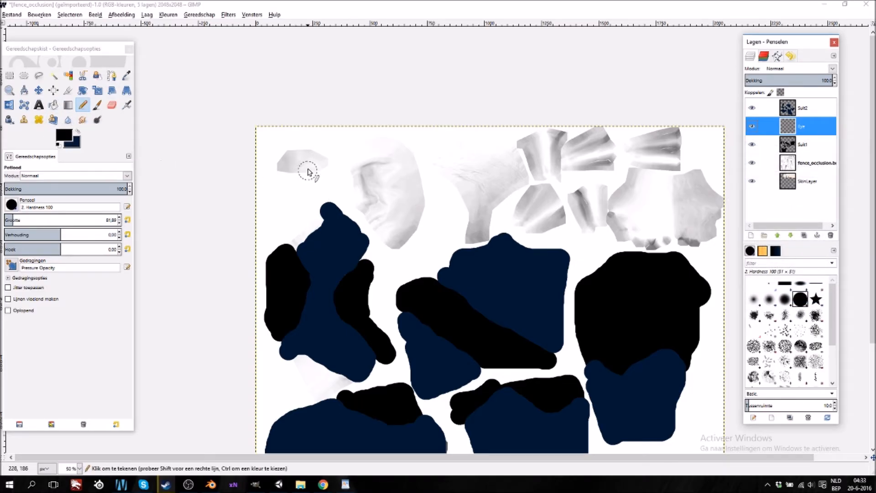
Paint over the small eye patch beside the face on the Eye layer in light grey, HTML value e3e3e3
ctrl+scroll(307, 171, up, 2)
ctrl+scroll(309, 170, up, 2)
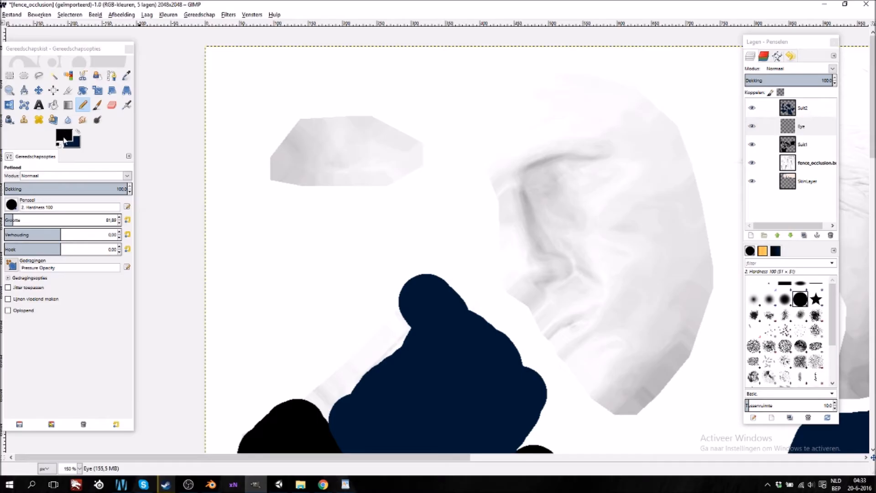
click(78, 131)
click(68, 136)
drag(141, 84, 175, 123)
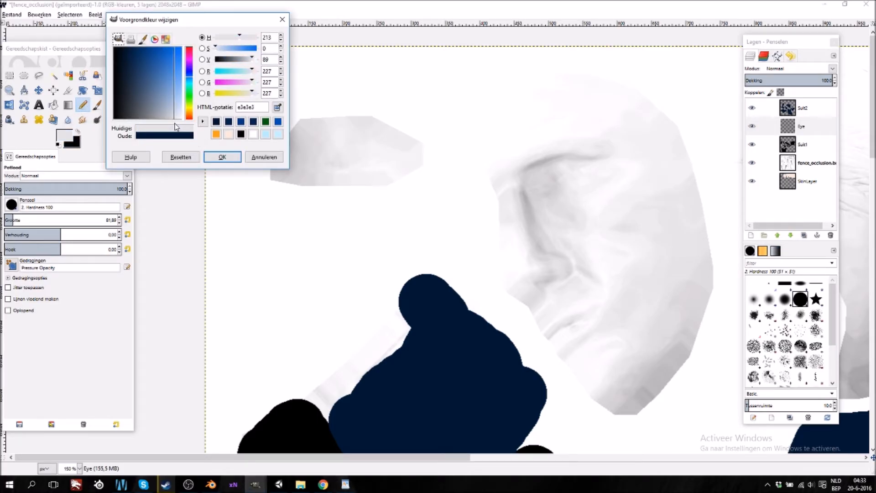
click(222, 157)
mouse_move(315, 183)
mouse_down()
mouse_move(293, 182)
mouse_move(287, 147)
mouse_move(299, 129)
mouse_move(292, 156)
mouse_move(291, 132)
mouse_move(319, 104)
mouse_move(372, 115)
mouse_move(406, 157)
mouse_move(363, 191)
mouse_move(314, 199)
mouse_up()
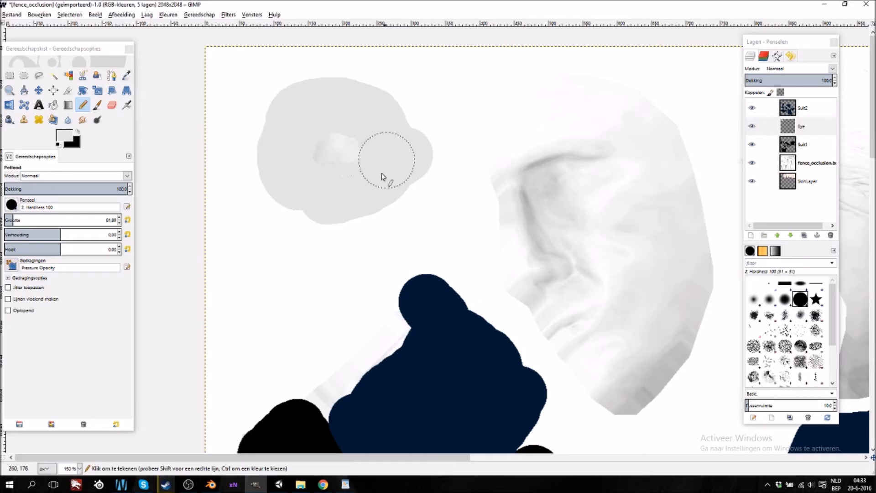
Set up the Pencil with red foreground colour ff0101, the Bristles 01 brush and an opacity of 12.2
click(70, 137)
drag(181, 101, 187, 93)
click(769, 330)
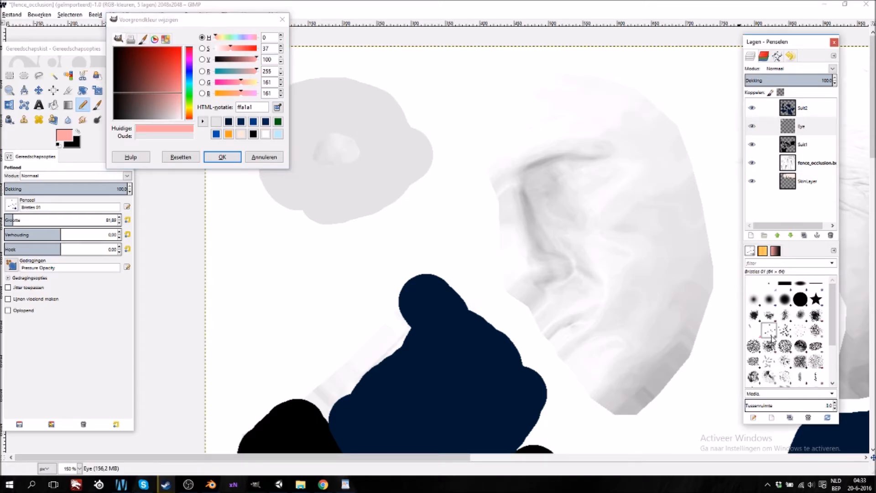
drag(179, 72, 186, 46)
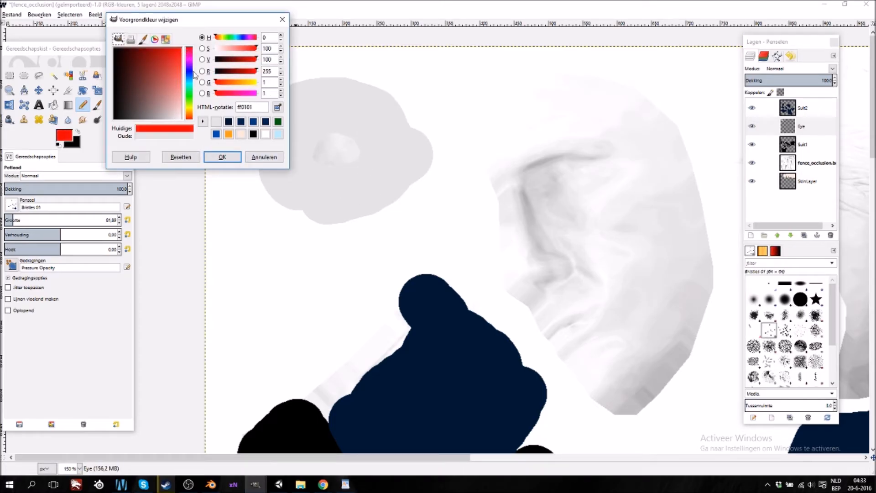
click(221, 157)
drag(98, 190, 45, 191)
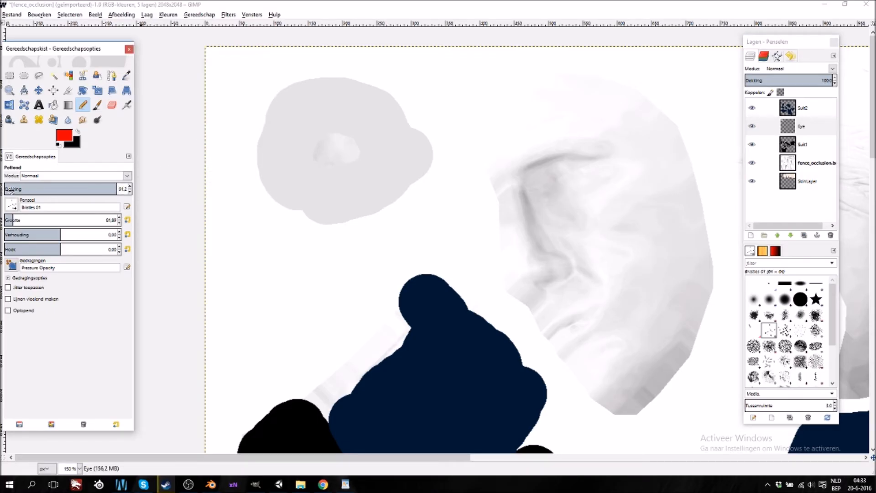
drag(123, 189, 19, 188)
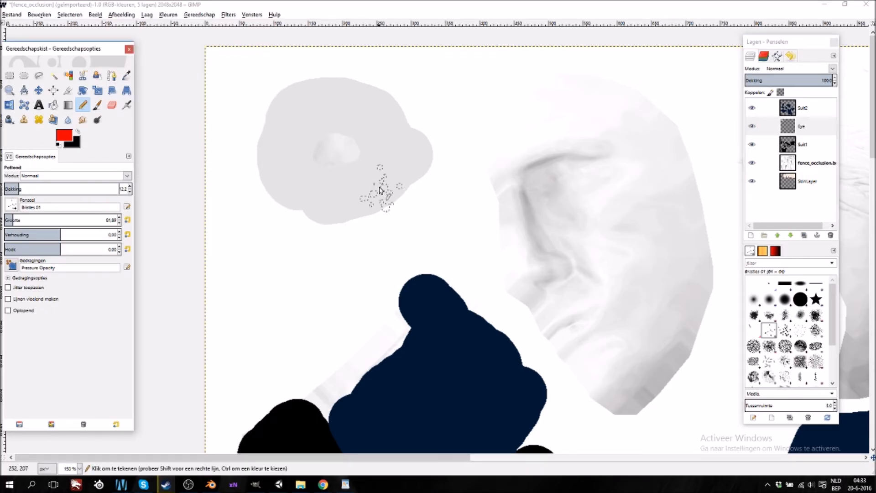
Try adding faint red bristle marks along the left and right edges of the grey eye patch
click(413, 155)
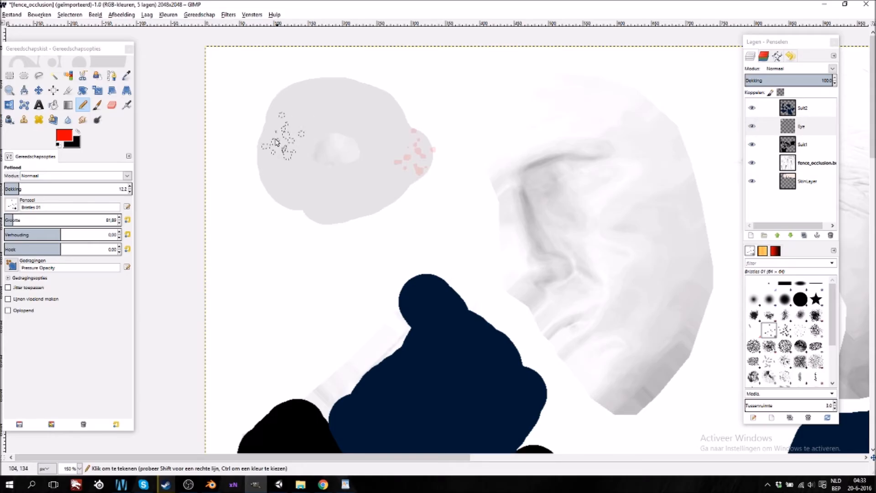
click(265, 147)
click(409, 147)
click(408, 147)
click(403, 137)
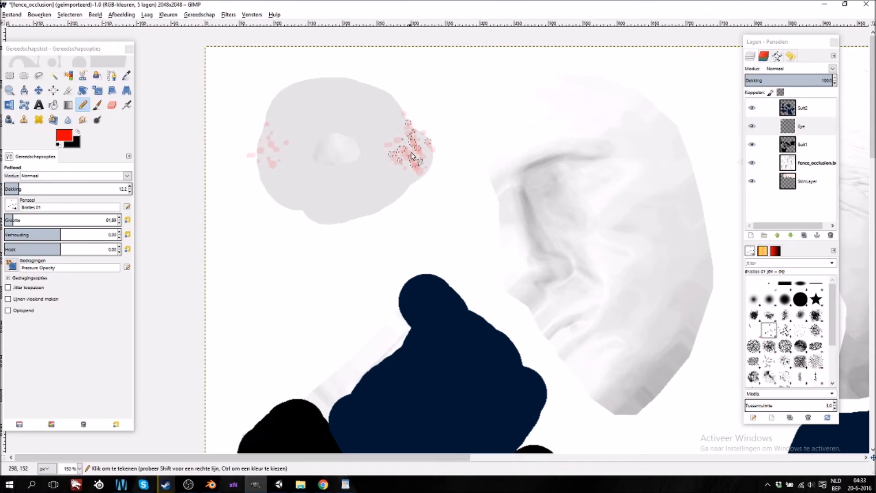
drag(264, 147, 233, 147)
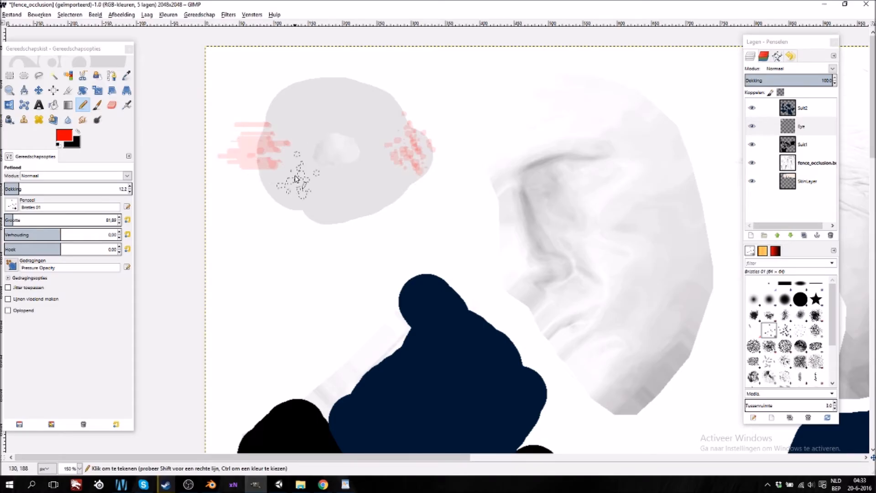
Undo all the red bristle marks on the grey eye patch
key(ctrl+z)
key(ctrl+z)
key(ctrl+z)
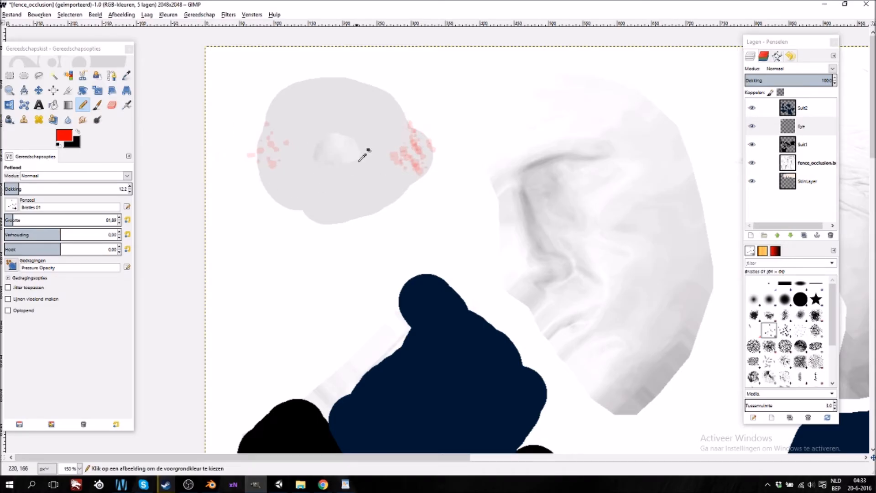
key(ctrl+z)
key(ctrl+z)
key(ctrl+z)
key(ctrl+z)
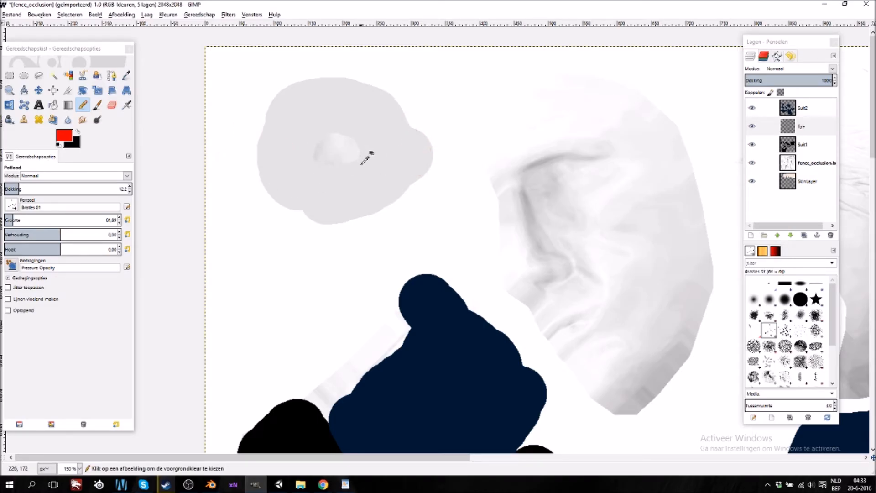
Switch to the Bristles 02 brush, try a red stroke on the eye patch's right edge, and undo it
click(785, 334)
drag(428, 155, 417, 160)
key(ctrl+z)
key(ctrl+z)
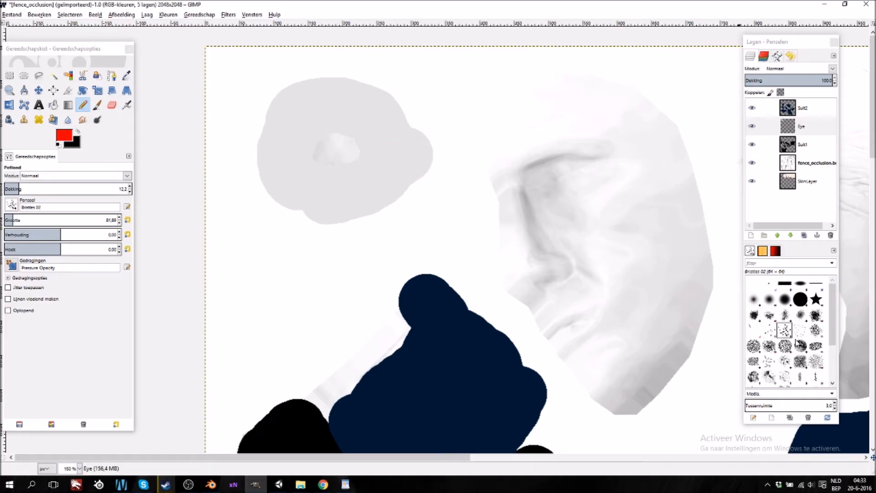
Add faint red marks on both sides of the grey eye patch with the Acrylic 03 brush
click(785, 315)
click(413, 156)
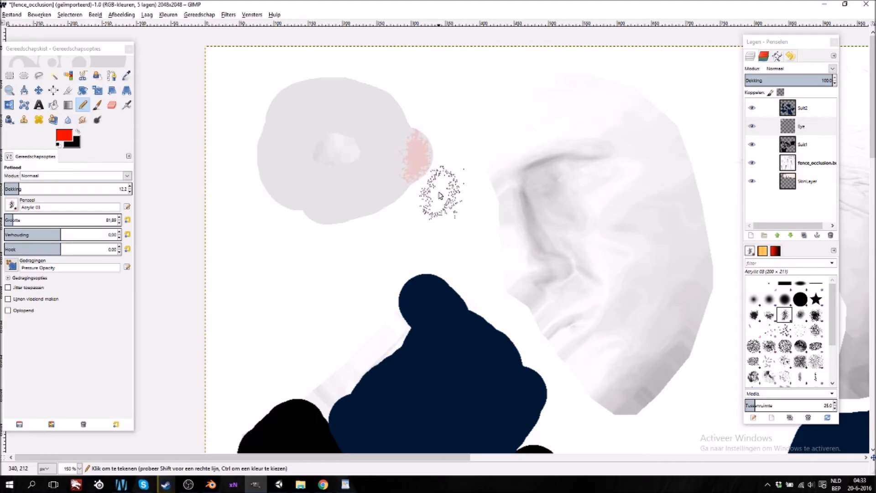
click(263, 144)
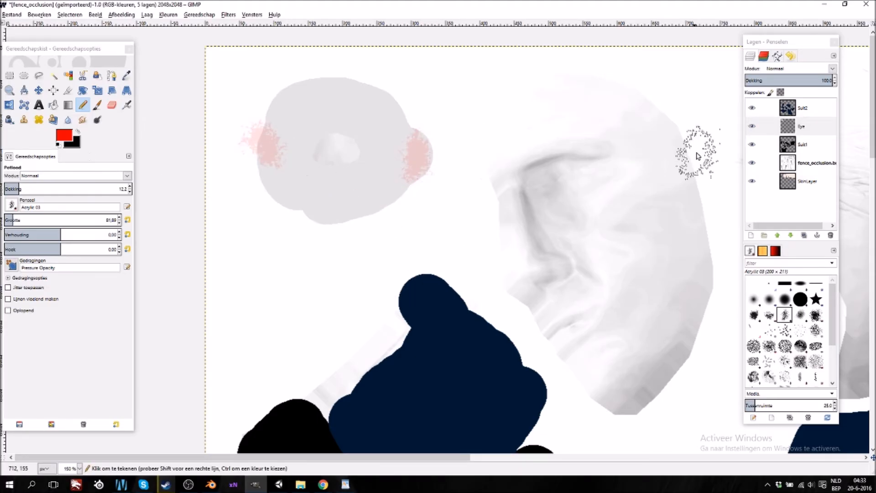
Set up the Pencil with green foreground colour 01f16c, an opacity of 100 and the 2. Hardness 100 brush
click(815, 163)
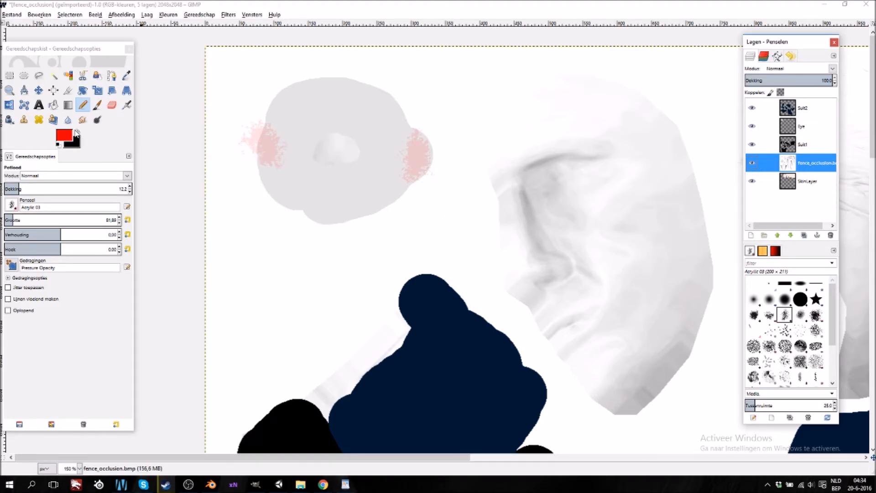
click(77, 133)
click(63, 138)
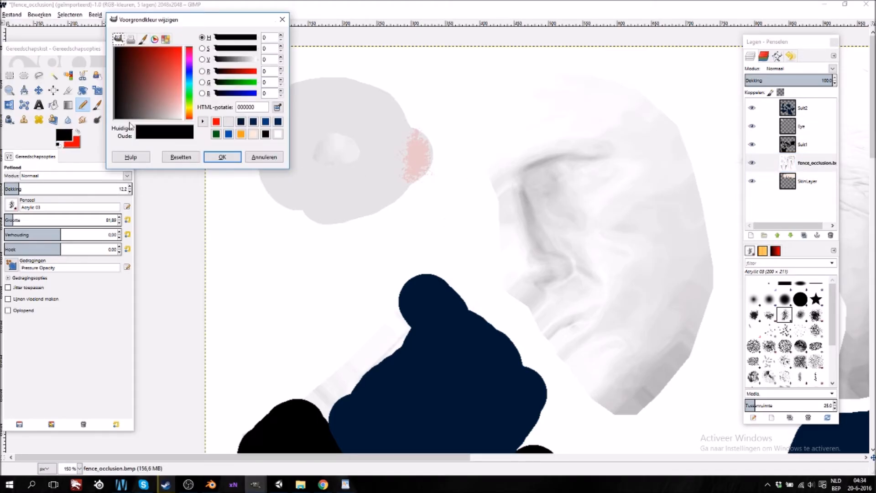
drag(192, 78, 193, 95)
mouse_move(170, 60)
mouse_down()
mouse_move(168, 51)
mouse_move(184, 61)
mouse_move(170, 46)
mouse_move(178, 51)
mouse_up()
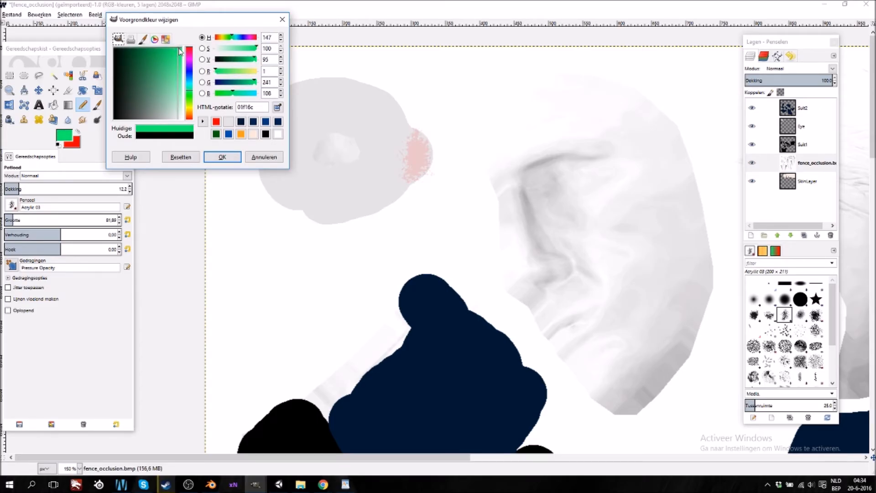
click(131, 188)
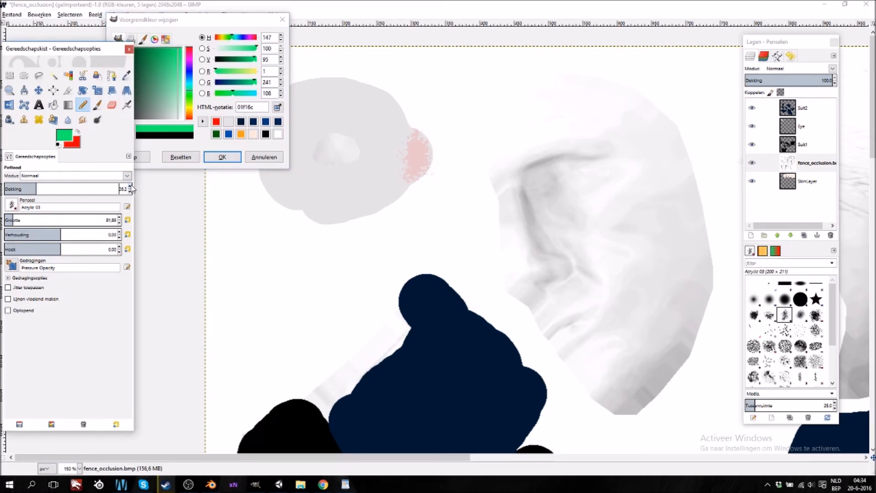
click(219, 159)
click(12, 206)
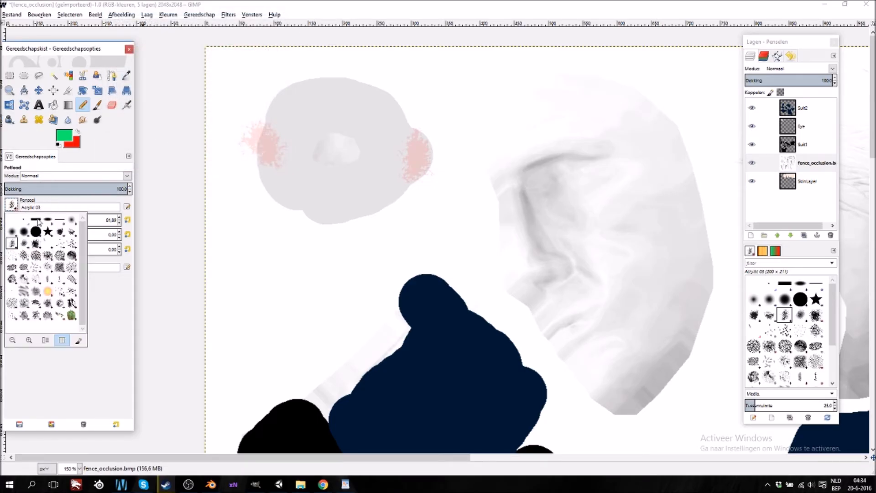
click(36, 236)
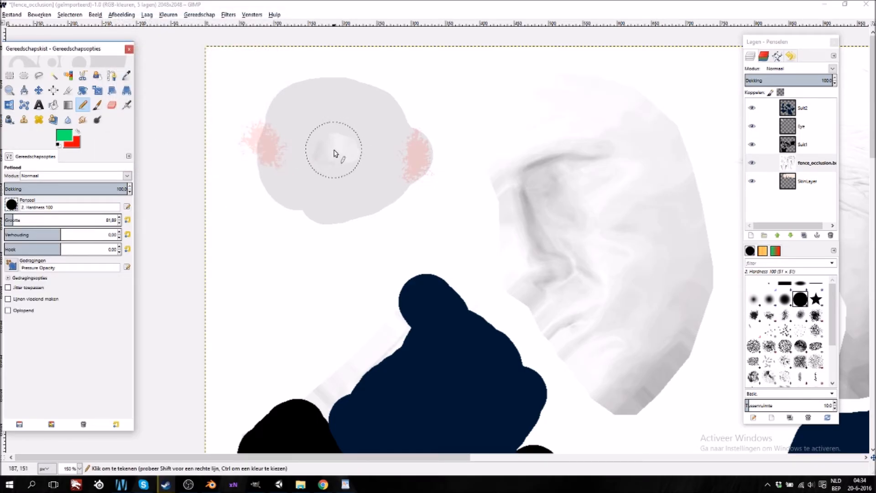
Undo a trial green stroke on the fence_occlusion.bmp layer and stamp a green iris at the eye patch's centre on the Eye layer
drag(338, 154, 340, 160)
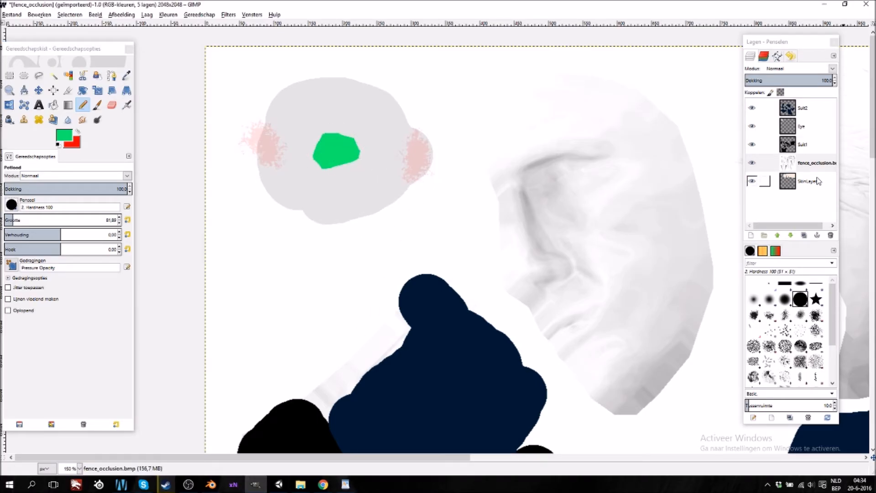
key(ctrl+z)
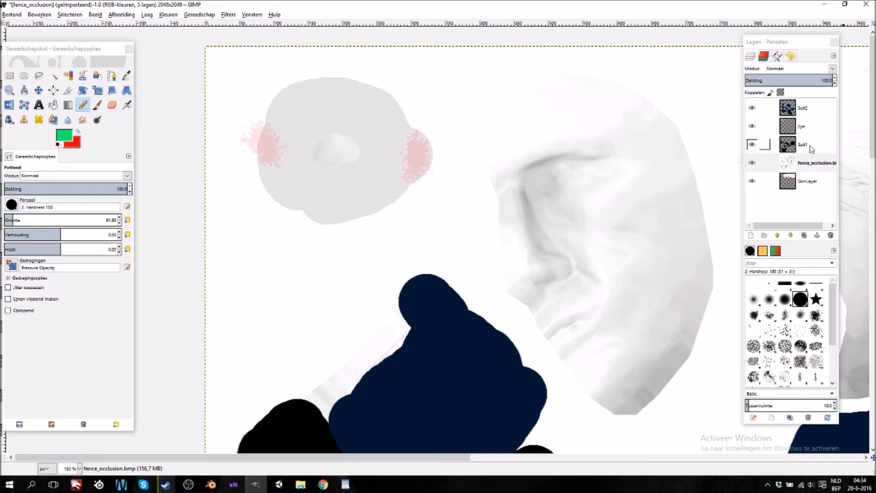
click(812, 128)
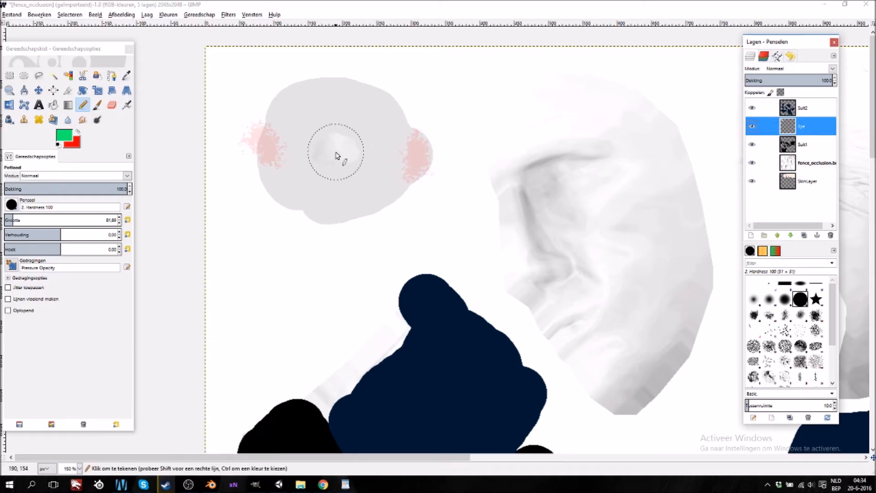
click(335, 155)
Set the foreground colour to light mint green 97ffc5 and stamp it over the green iris
click(66, 135)
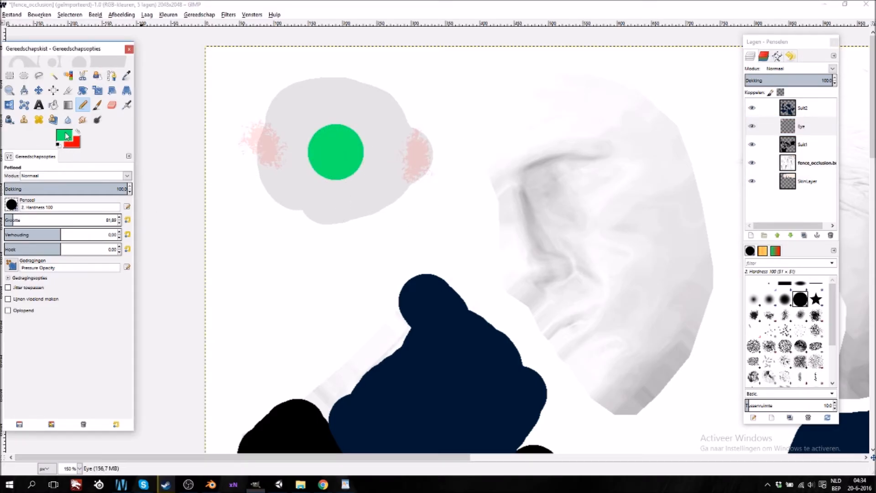
click(186, 91)
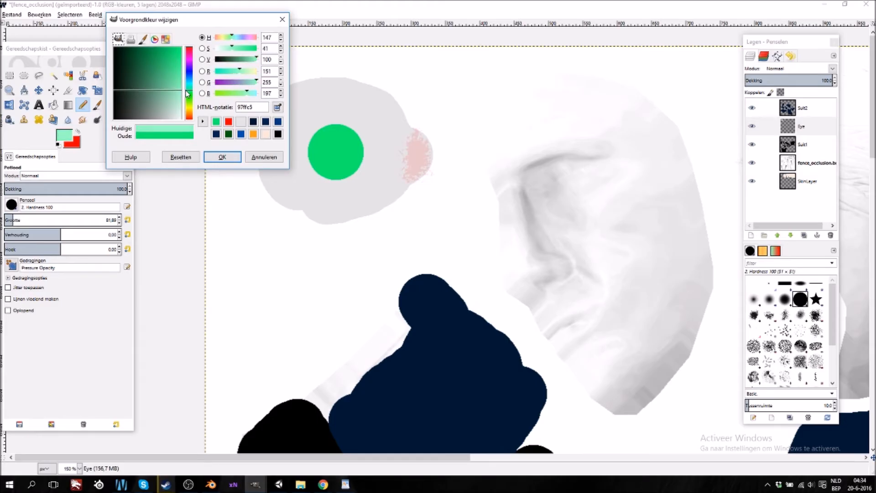
click(210, 156)
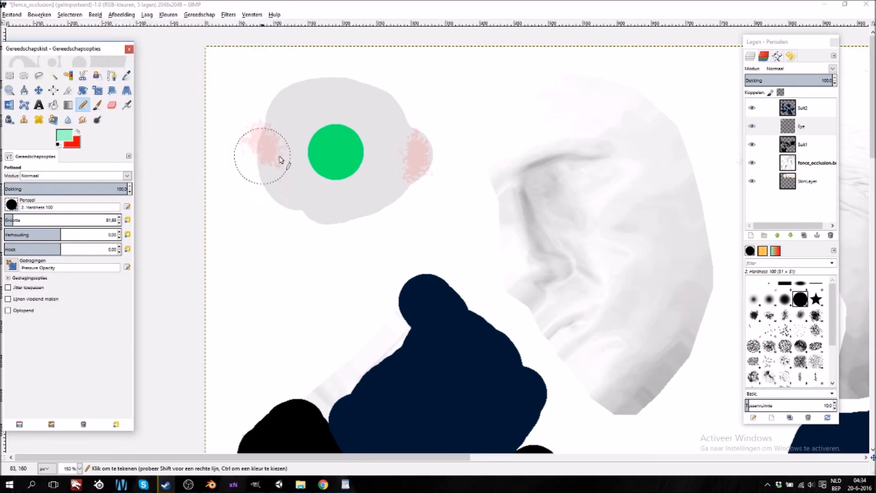
click(337, 152)
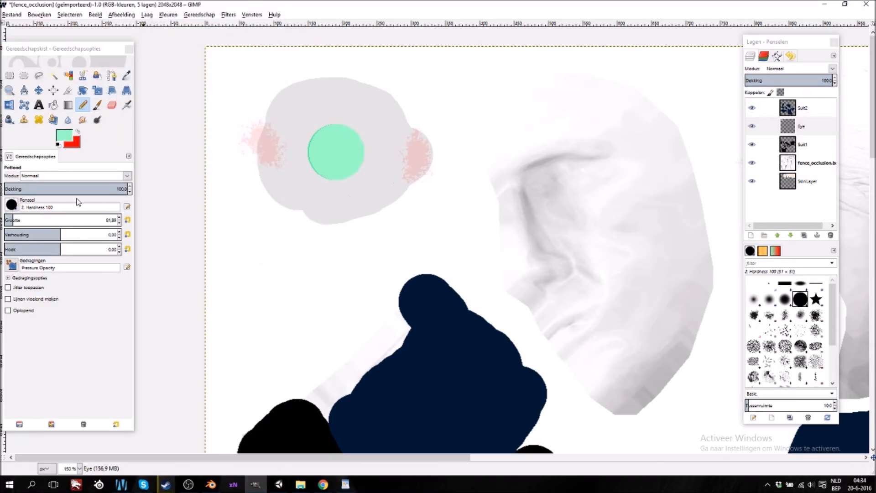
Set the foreground colour to black and the brush size to 22.89, and stamp a pupil at the iris's centre
click(68, 135)
drag(129, 109, 112, 121)
click(215, 159)
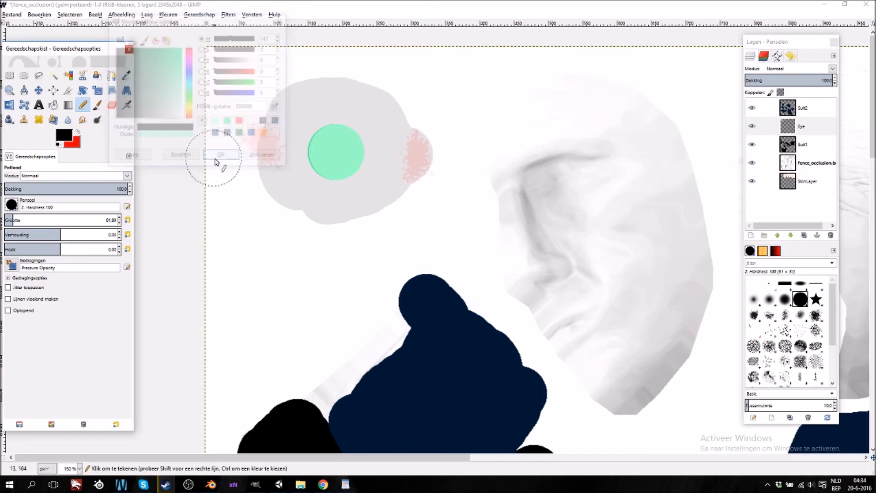
click(120, 224)
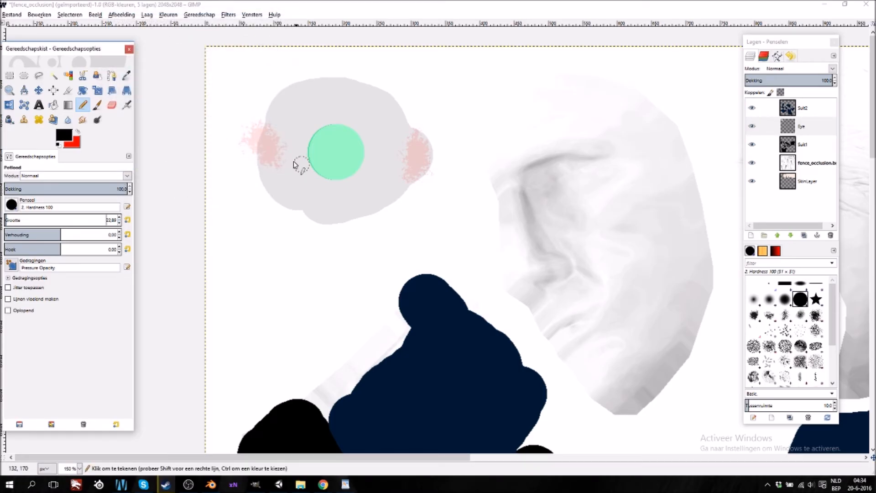
click(337, 155)
ctrl+scroll(495, 229, down, 6)
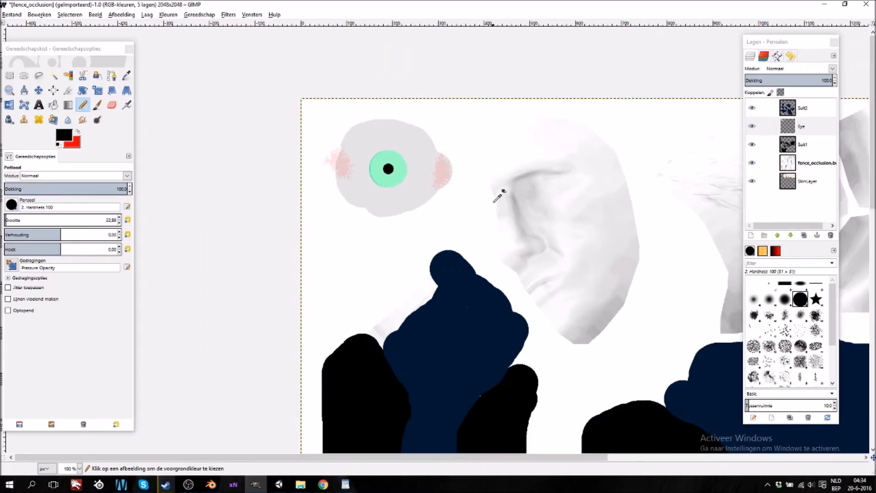
ctrl+scroll(499, 197, up, 2)
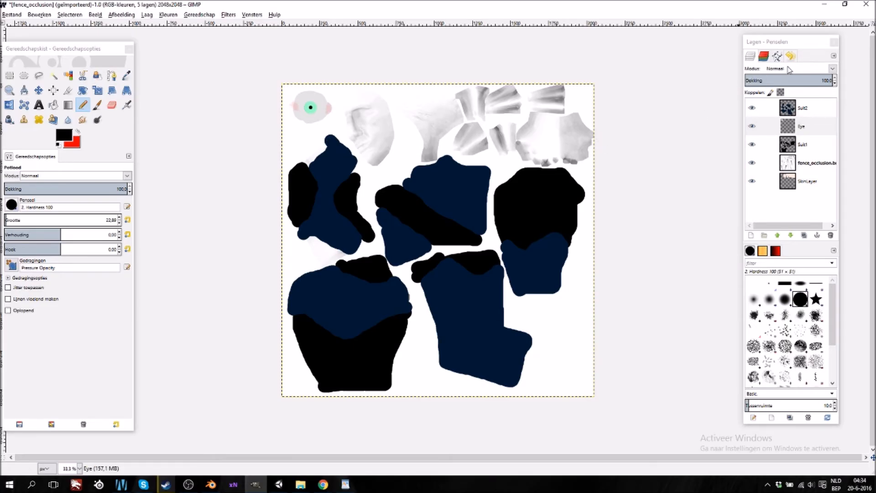
click(14, 16)
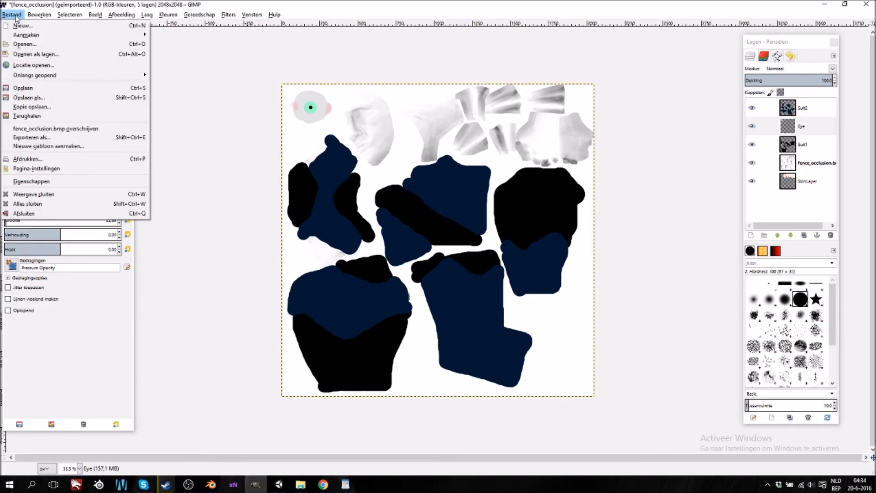
click(54, 137)
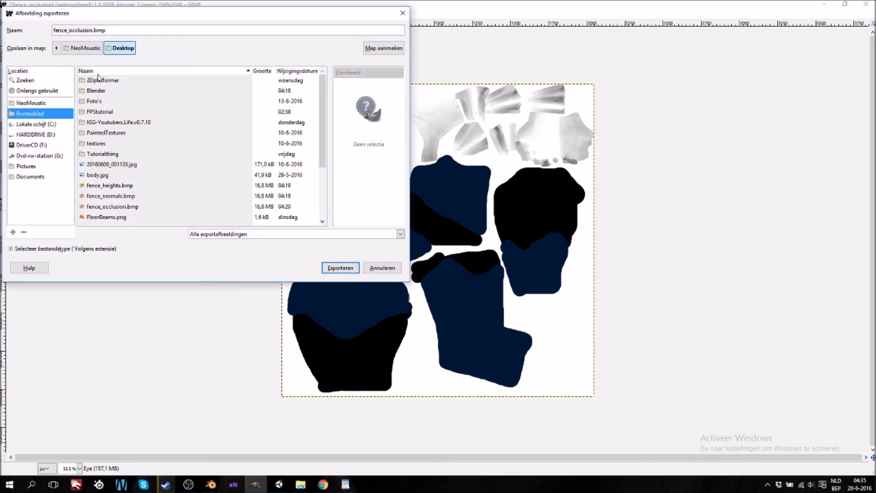
click(93, 31)
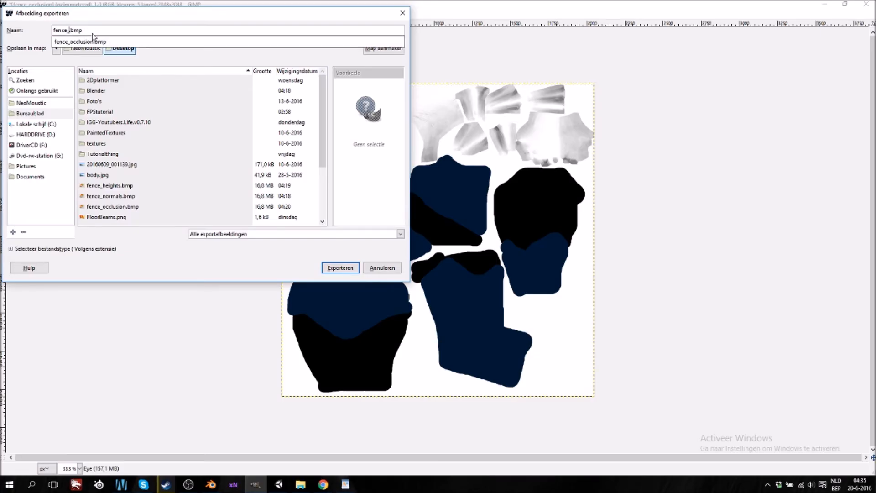
text(texture)
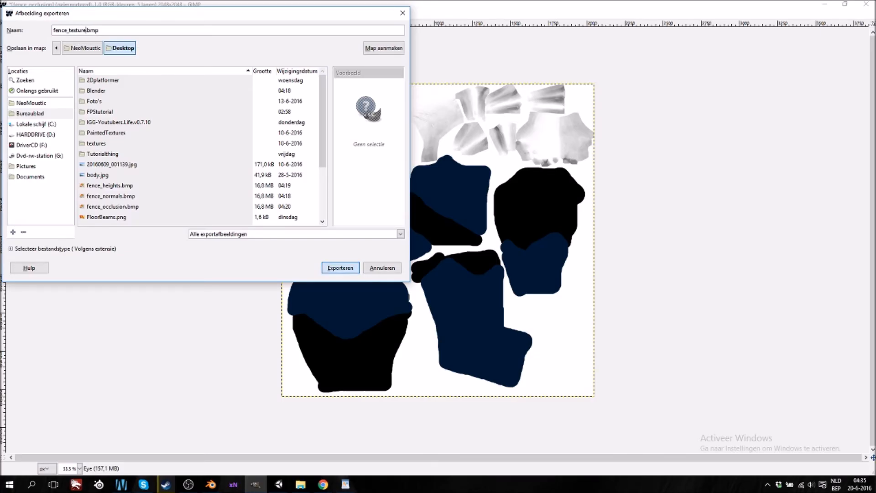
key(Return)
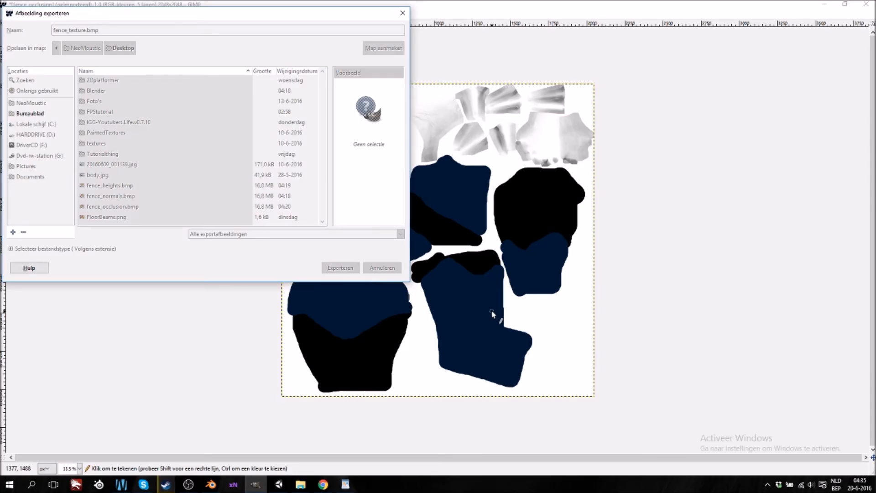
key(Return)
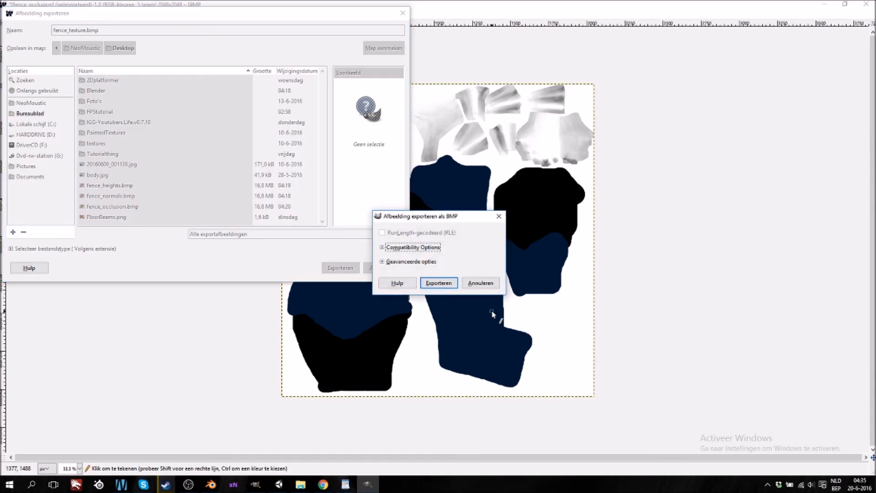
click(480, 283)
Move the fence_occlusion.bmp layer to the top of the layer stack and set its mode to Multiply (Vermenigvuldigen)
drag(805, 164, 805, 103)
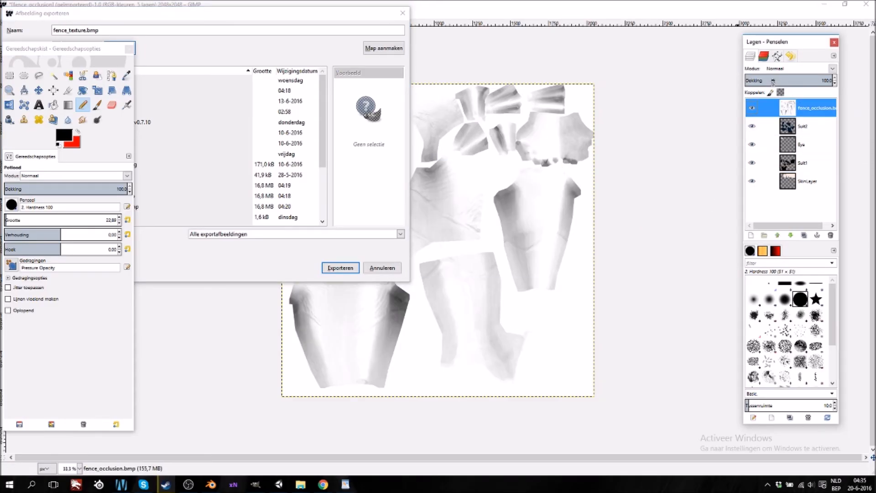
click(776, 69)
click(804, 147)
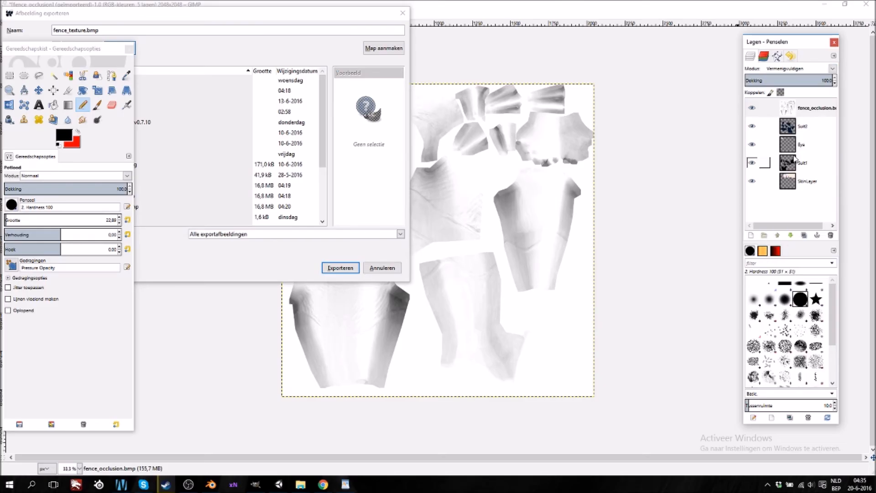
right_click(645, 259)
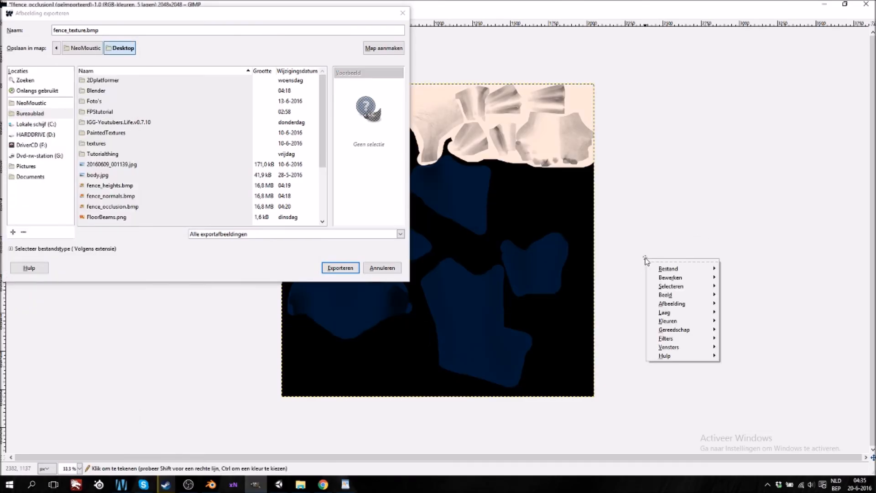
click(627, 236)
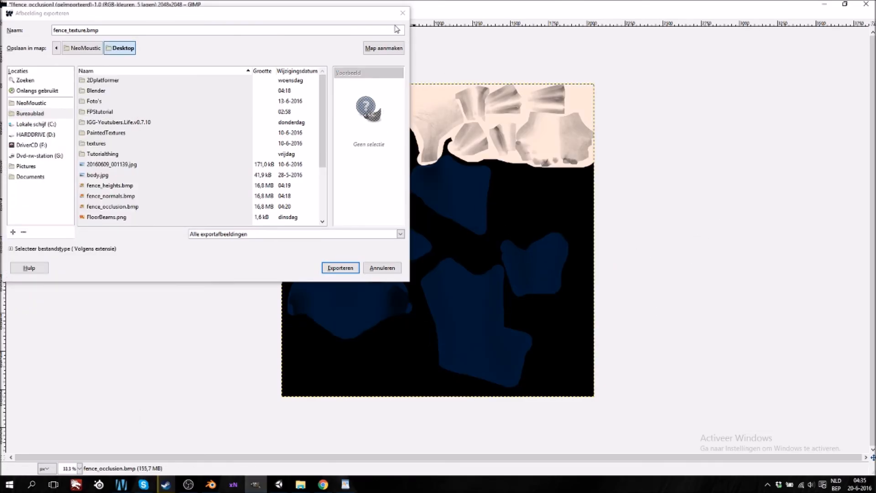
click(383, 269)
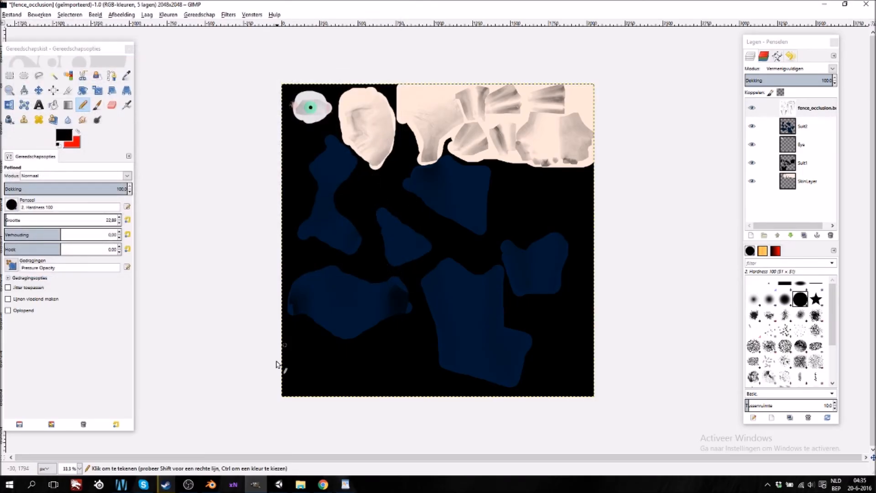
Export the image to the Desktop as fence_occlusion.png with the default PNG options
mouse_move(280, 487)
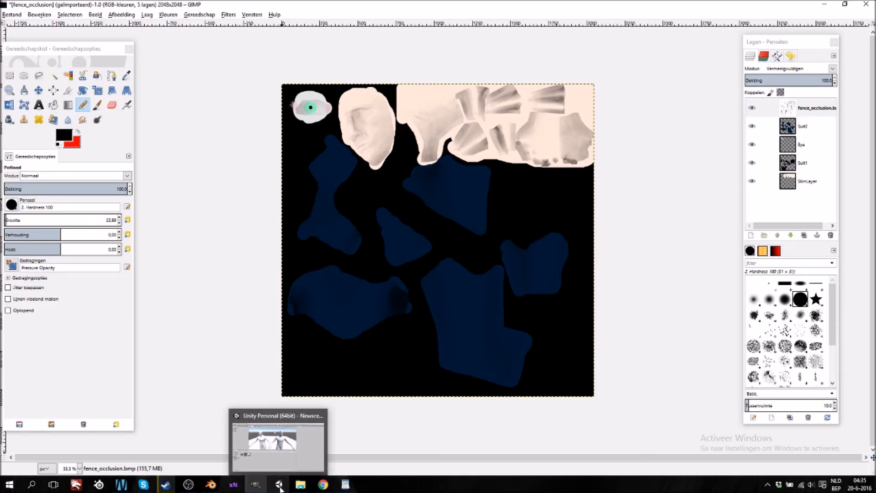
click(12, 14)
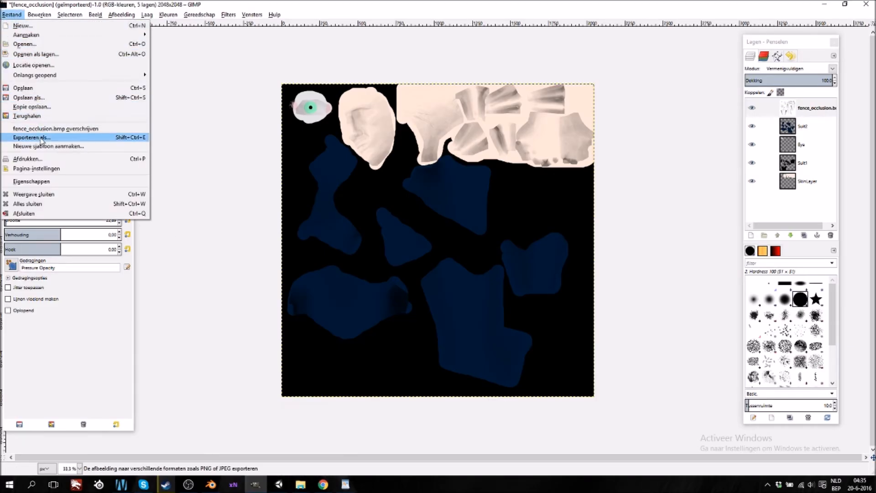
click(31, 138)
click(106, 31)
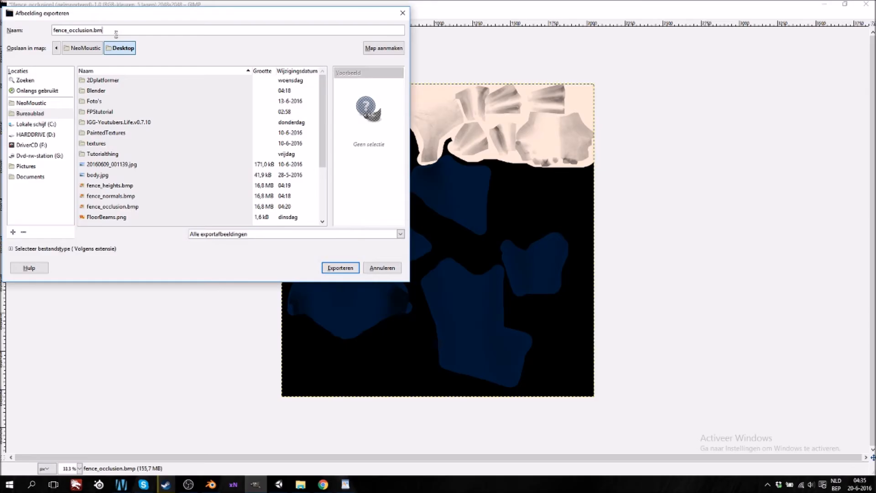
key(BackSpace)
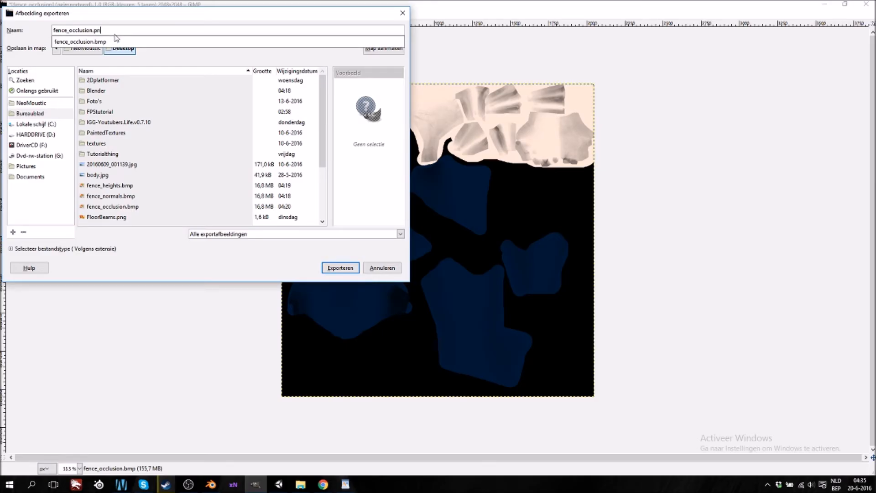
click(334, 266)
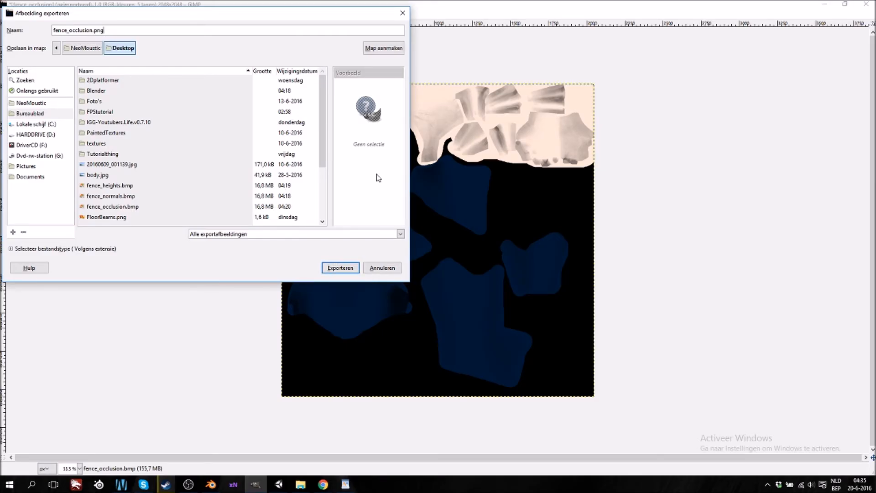
click(351, 266)
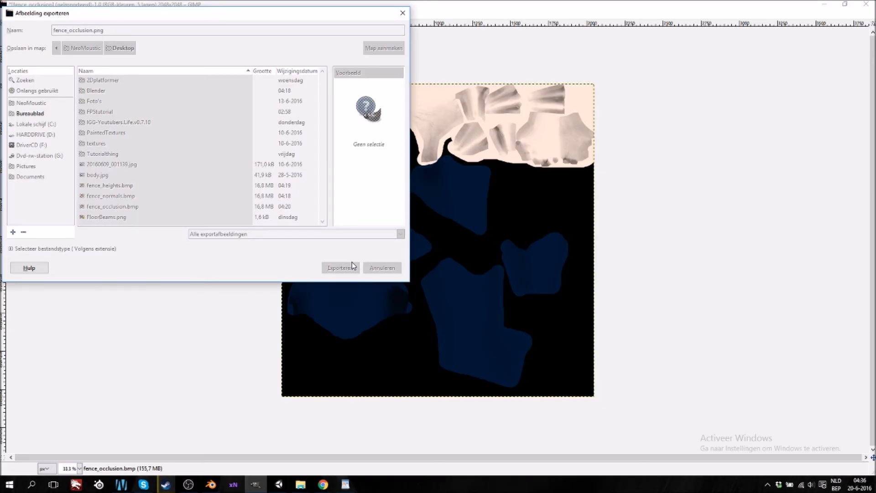
click(352, 263)
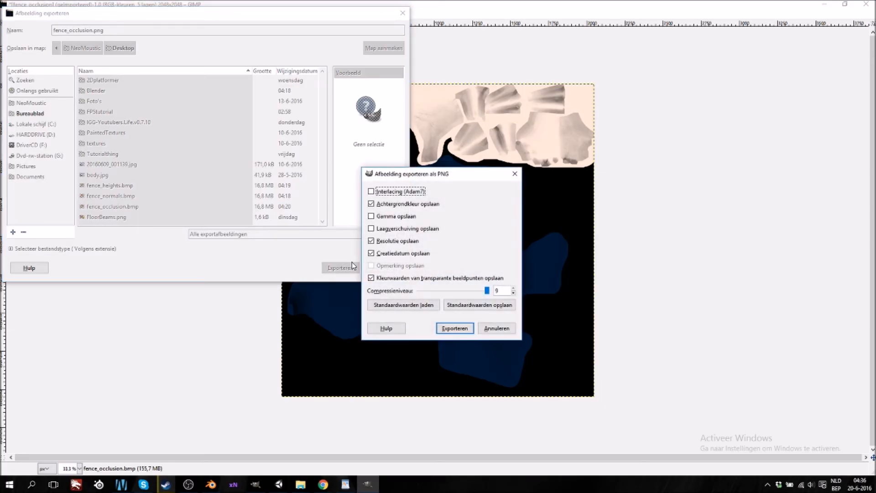
click(447, 328)
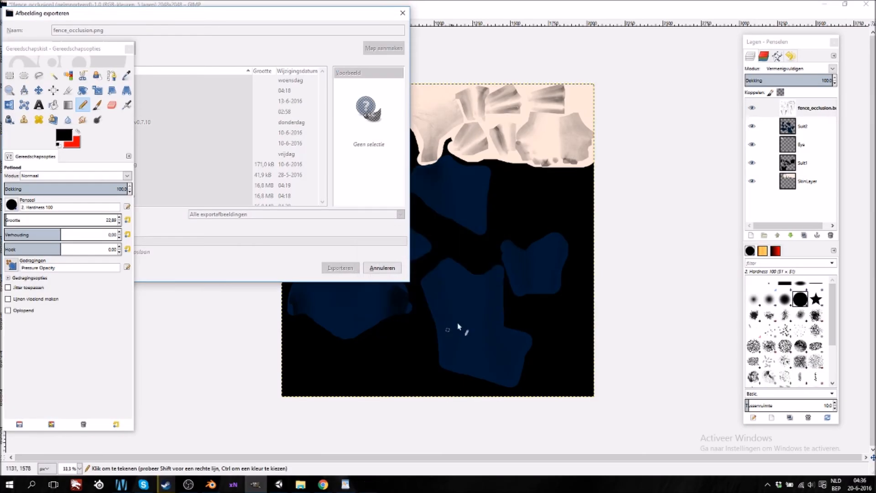
Switch to Unity, import fence_occlusion.png into the Characters Materials folder and assign it as the Albedo map of MainCharMat
click(826, 5)
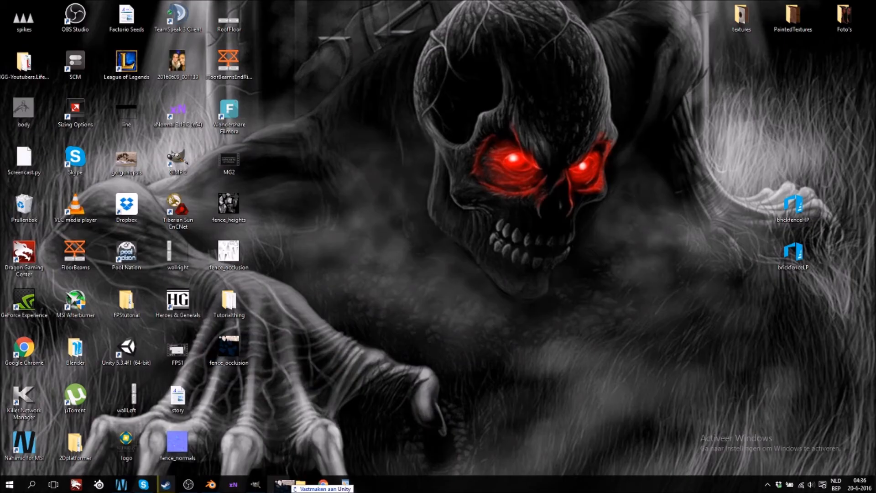
click(279, 484)
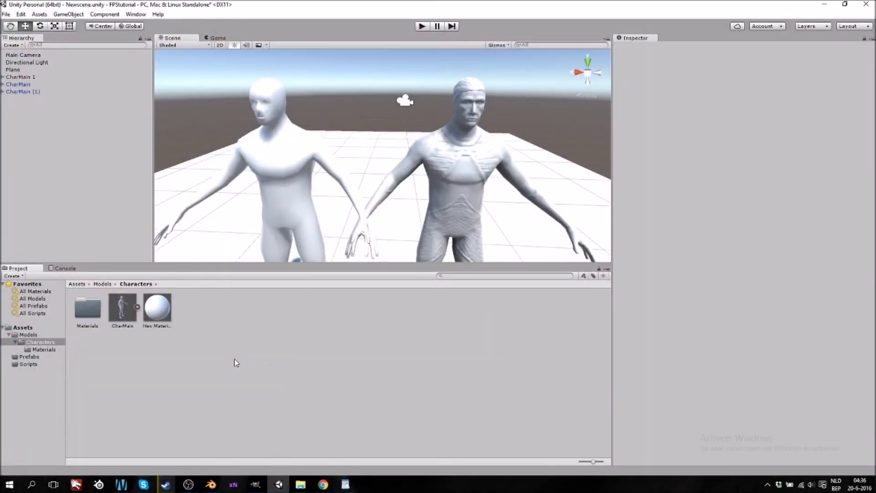
click(168, 312)
double_click(91, 312)
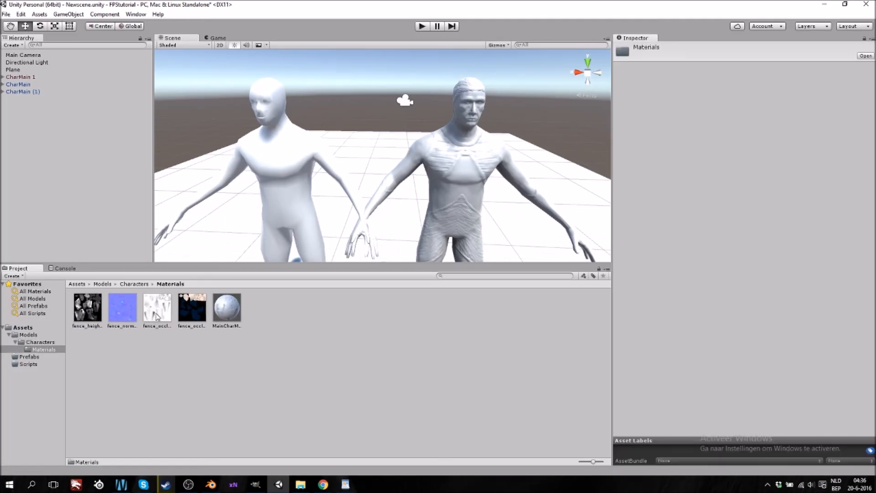
click(219, 315)
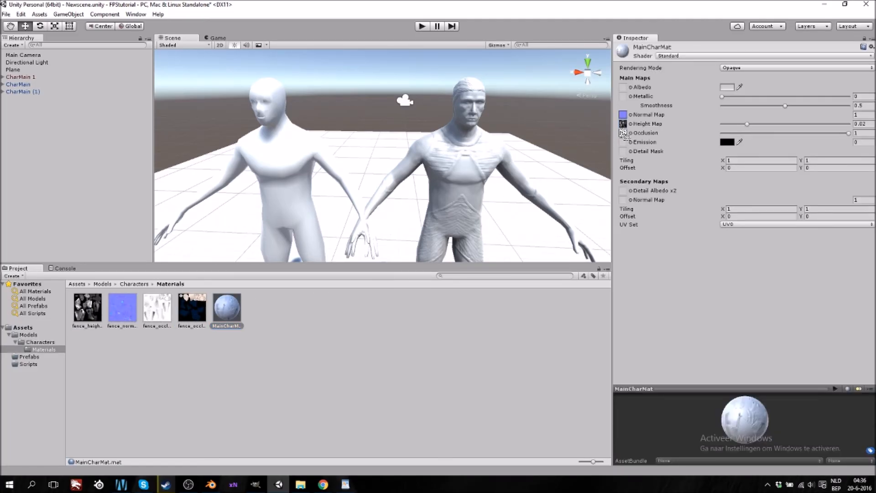
drag(629, 97, 623, 87)
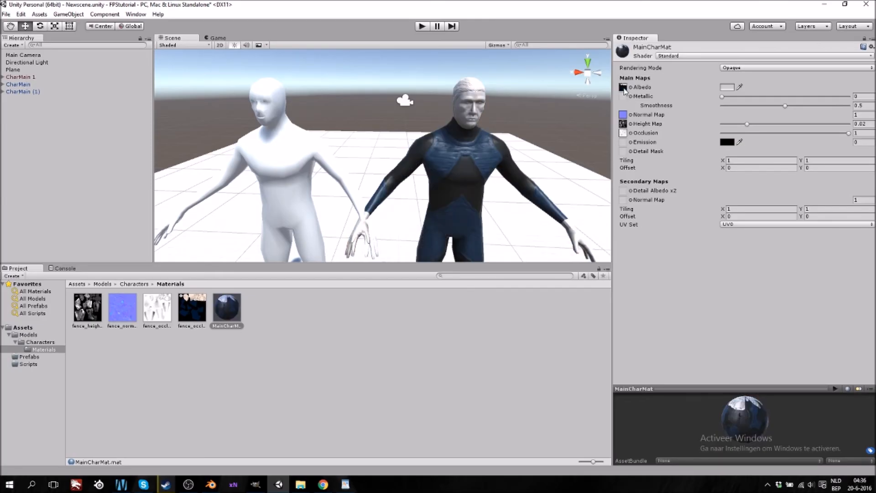
Change MainCharMat's shader to Standard (Specular setup) and set its Smoothness to 0.208
alt+drag(497, 189, 453, 168)
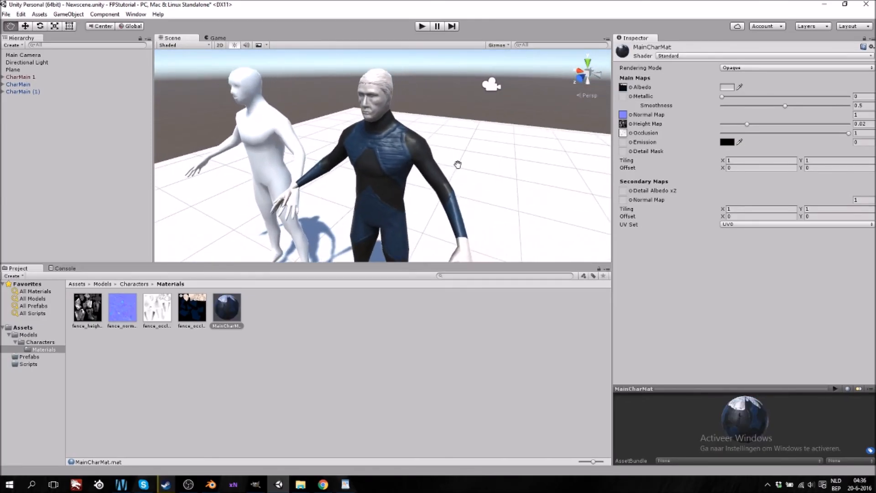
click(729, 55)
click(726, 77)
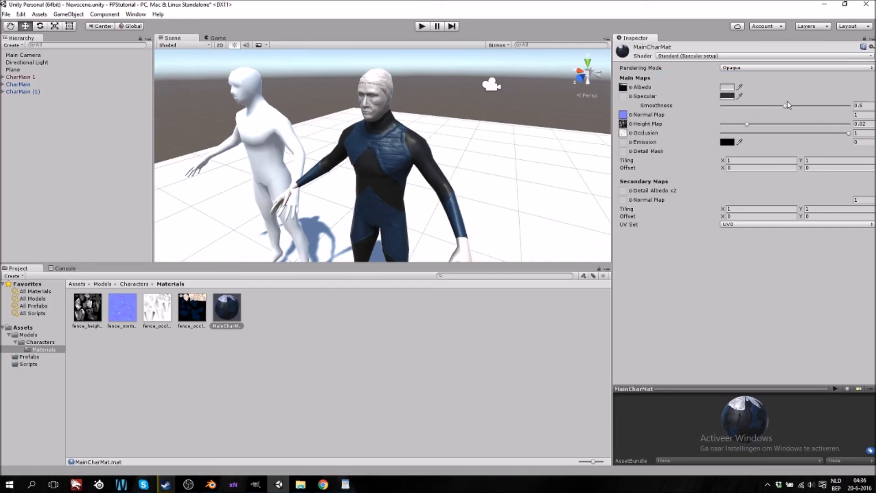
drag(786, 105, 754, 109)
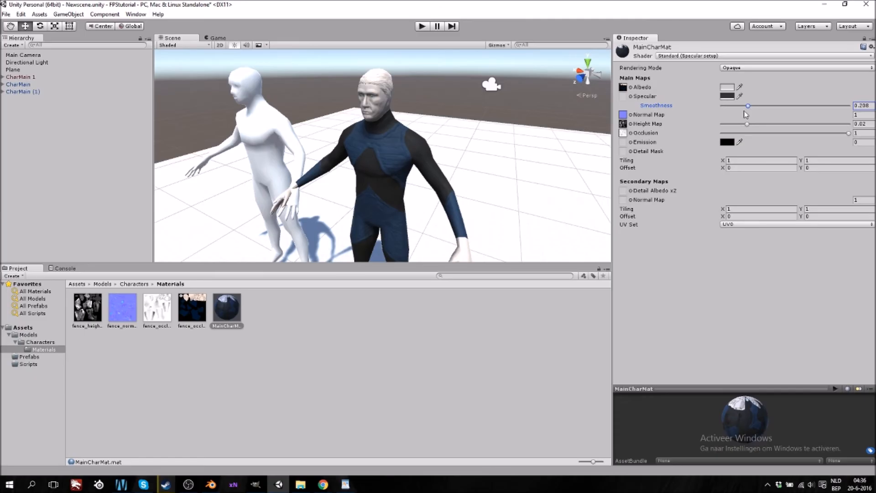
Examine the textured character's face, eyes and suit up close and from several sides in the scene
right_drag(395, 227, 414, 188)
mouse_move(382, 206)
middle_down()
mouse_move(395, 177)
mouse_move(396, 202)
middle_up()
scroll(395, 182, down, 1)
scroll(394, 189, up, 2)
scroll(395, 202, up, 2)
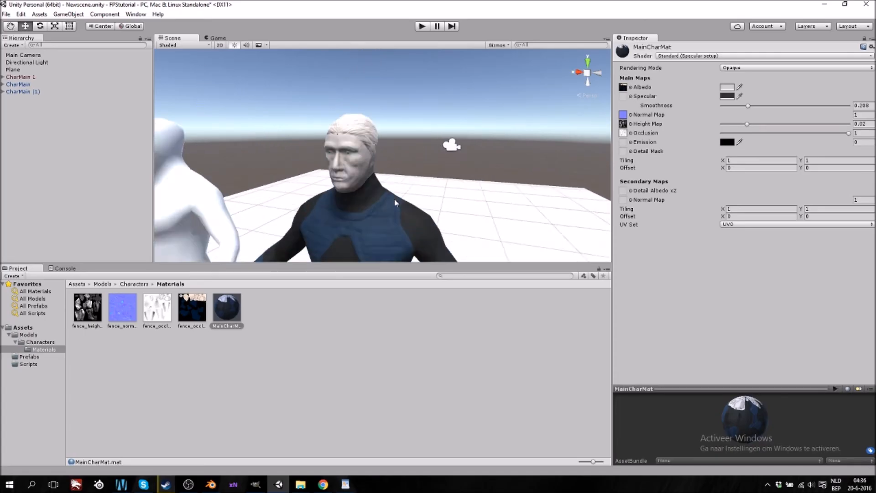
scroll(395, 204, up, 2)
right_drag(301, 213, 352, 209)
mouse_move(352, 210)
middle_down()
mouse_move(361, 204)
mouse_move(347, 206)
middle_up()
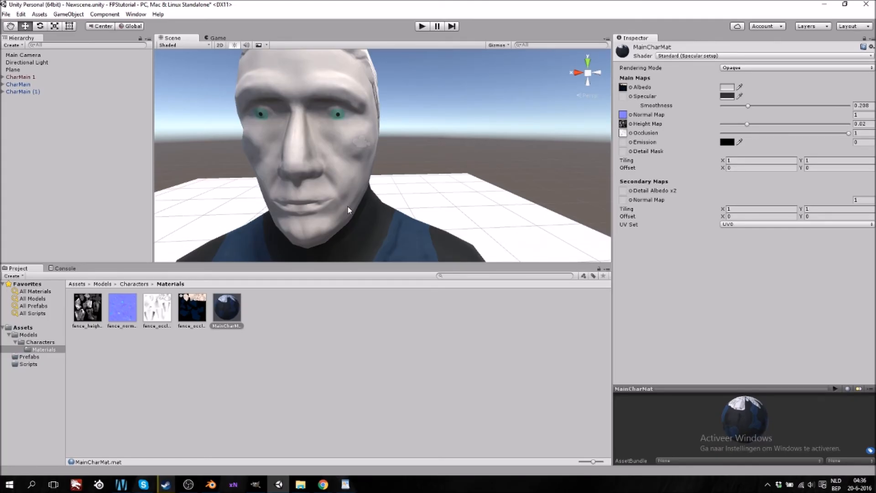
mouse_move(348, 206)
middle_down()
mouse_move(352, 196)
mouse_move(349, 207)
middle_up()
scroll(349, 207, down, 5)
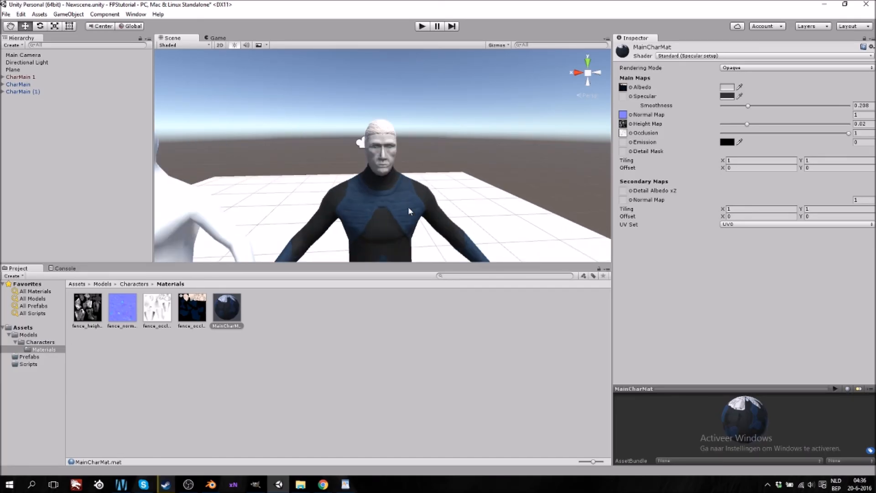
alt+drag(475, 197, 386, 213)
scroll(388, 212, up, 3)
middle_drag(531, 185, 498, 201)
scroll(493, 203, down, 5)
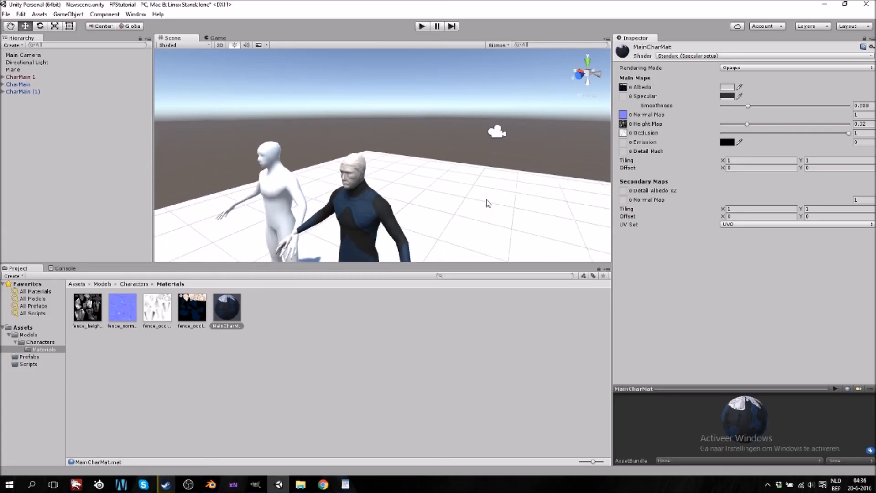
mouse_move(360, 186)
middle_down()
mouse_move(357, 178)
mouse_move(371, 195)
mouse_move(349, 194)
middle_up()
scroll(370, 195, up, 5)
scroll(272, 146, down, 6)
Rotate the Directional Light to about X -8.76, Y 12.74, Z 25.48
click(353, 86)
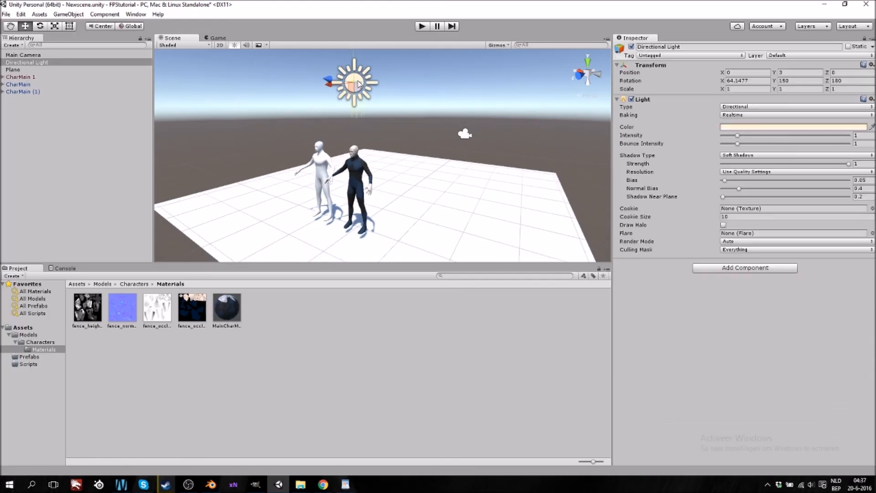
key(f)
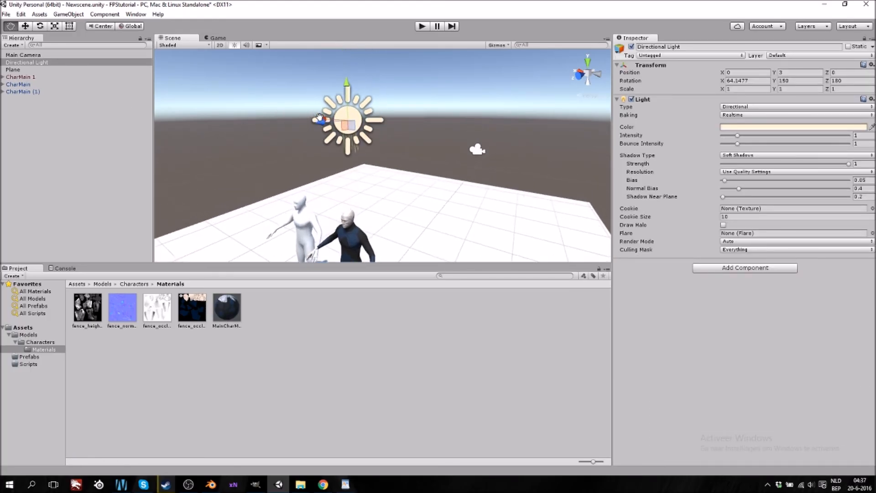
click(40, 26)
drag(340, 120, 565, 45)
Inspect both characters from several sides under the changed lighting
middle_drag(359, 223, 364, 172)
scroll(365, 171, up, 5)
scroll(365, 173, up, 6)
middle_drag(321, 146, 348, 157)
right_drag(346, 171, 429, 183)
mouse_move(345, 183)
middle_down()
mouse_move(369, 165)
mouse_move(332, 180)
middle_up()
right_drag(332, 180, 397, 132)
mouse_move(397, 132)
middle_down()
mouse_move(422, 121)
mouse_move(413, 131)
middle_up()
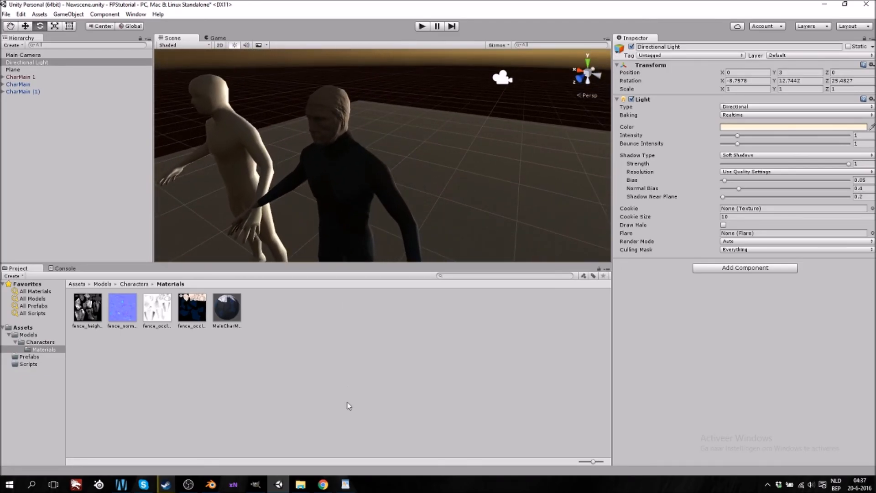
Switch to GIMP, select SkinLayer and set the foreground colour to brown 633100
click(258, 486)
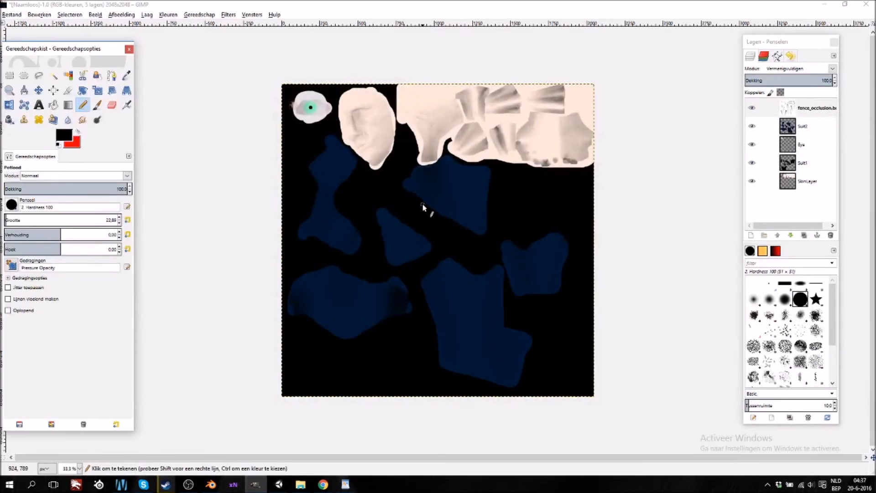
middle_drag(444, 129, 448, 180)
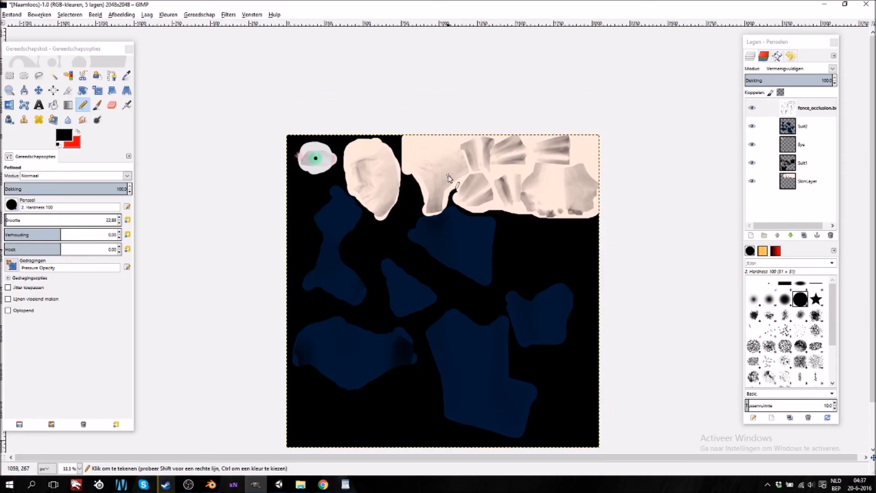
ctrl+scroll(453, 171, up, 3)
middle_drag(457, 152, 464, 188)
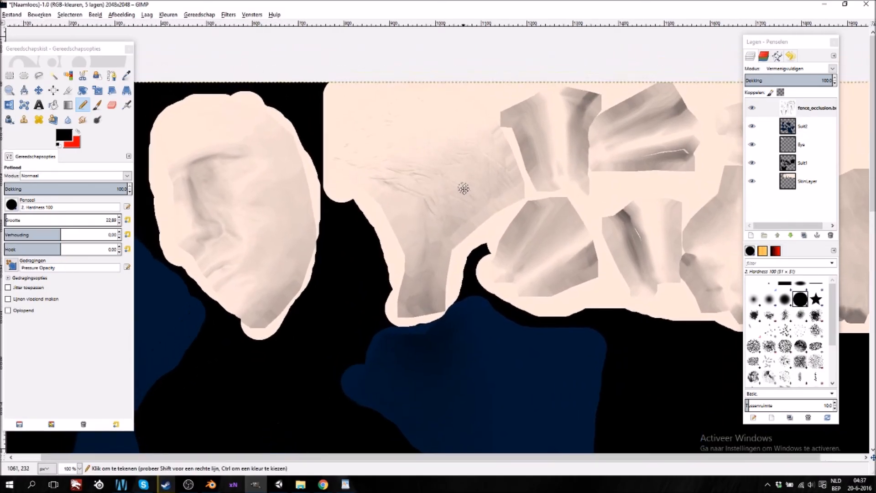
click(806, 180)
click(64, 134)
drag(135, 88, 142, 49)
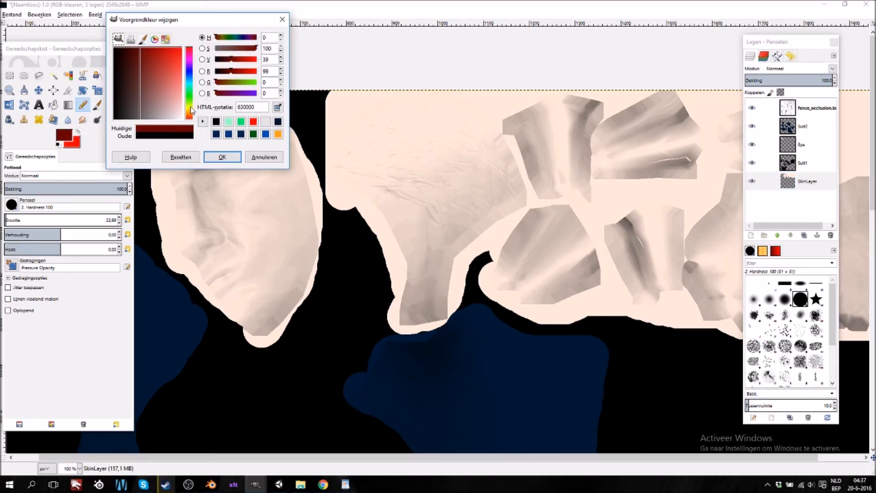
click(191, 109)
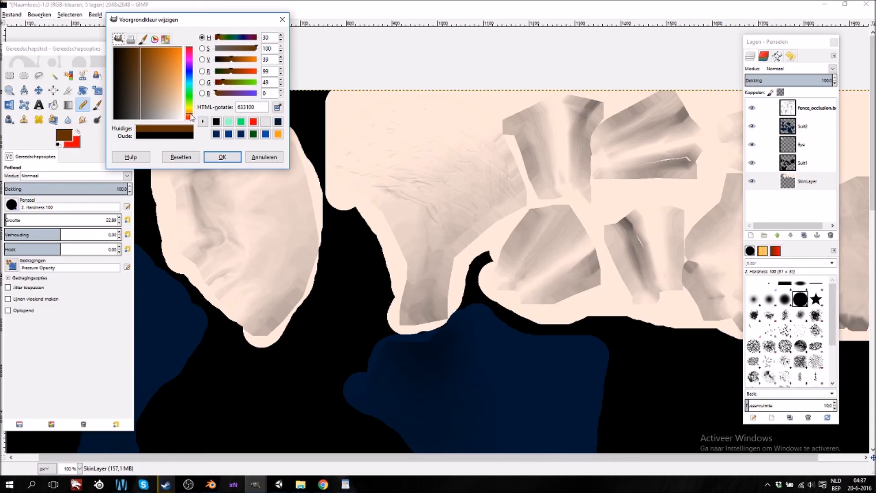
click(220, 157)
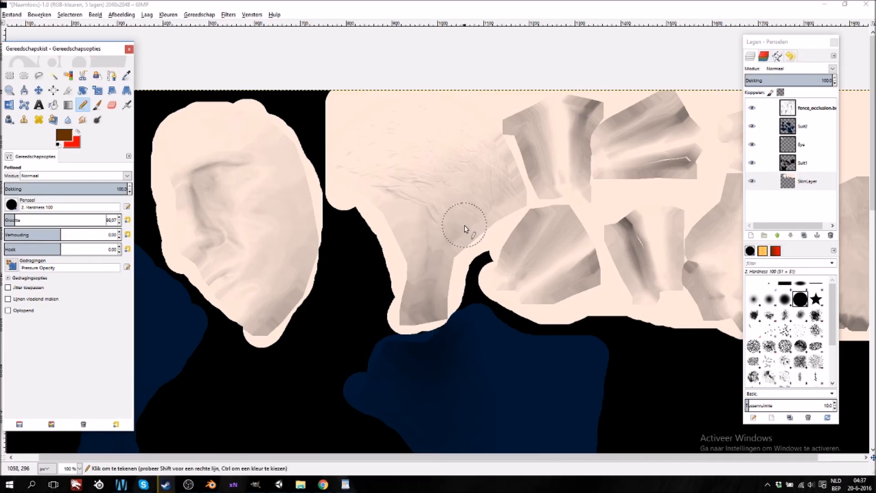
Set the brush size to 98.07 and paint brown over the upper part of the skin patch beside the face on SkinLayer
drag(465, 225, 455, 220)
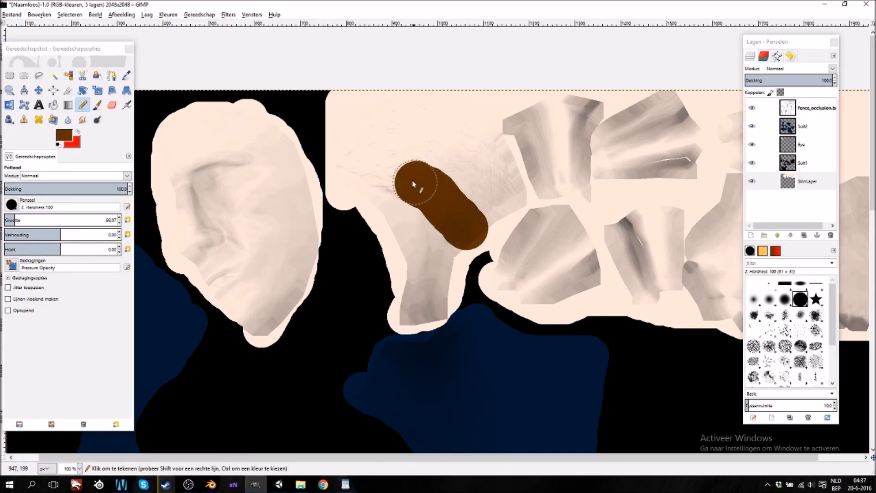
mouse_move(396, 173)
mouse_down()
mouse_move(355, 157)
mouse_move(356, 131)
mouse_move(377, 114)
mouse_move(340, 114)
mouse_move(423, 112)
mouse_up()
mouse_move(477, 133)
mouse_down()
mouse_move(504, 183)
mouse_move(505, 195)
mouse_move(485, 212)
mouse_move(456, 157)
mouse_move(392, 139)
mouse_move(440, 152)
mouse_move(462, 209)
mouse_up()
ctrl+scroll(450, 172, down, 3)
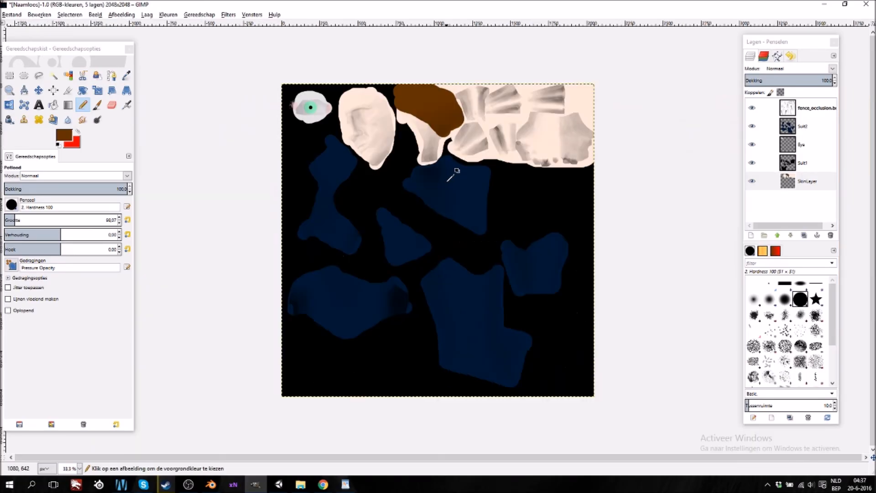
middle_drag(452, 165, 455, 186)
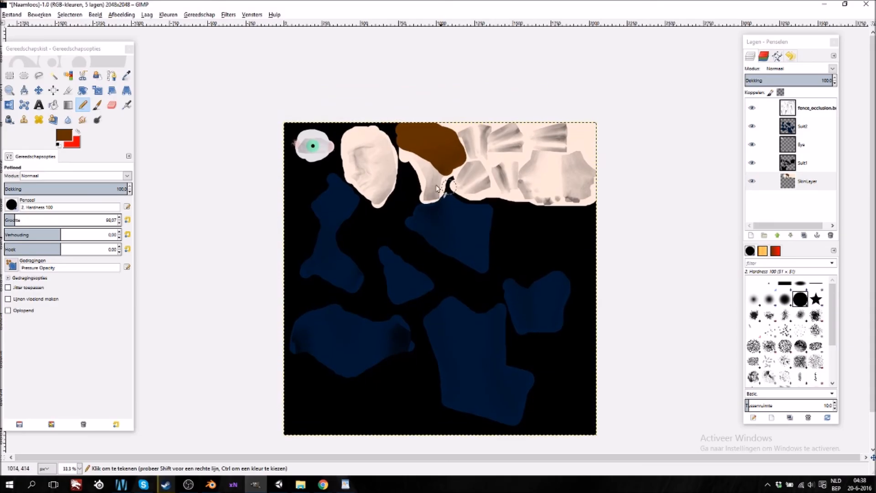
click(13, 15)
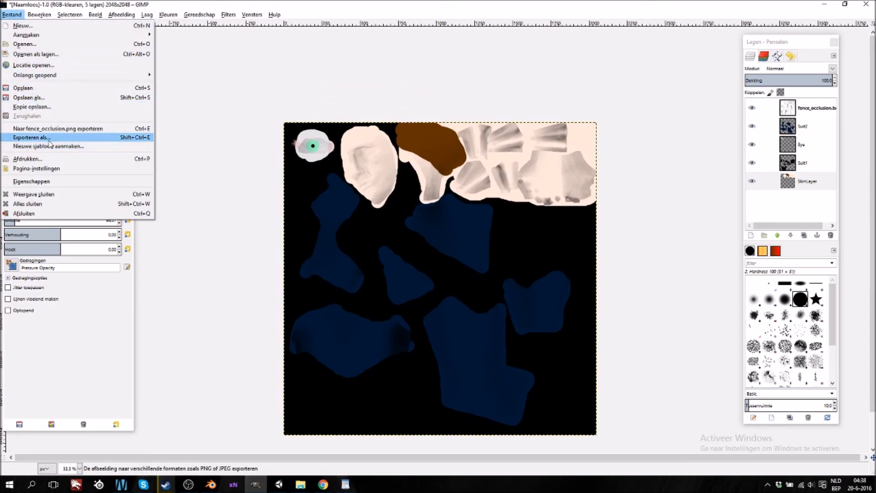
click(84, 137)
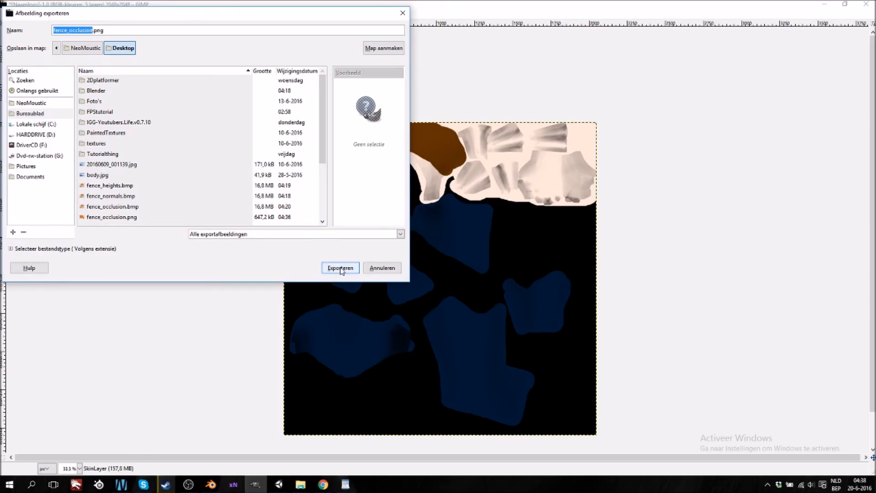
click(382, 268)
Re-export the painted texture over fence_occlusion.png and switch to Unity
click(10, 15)
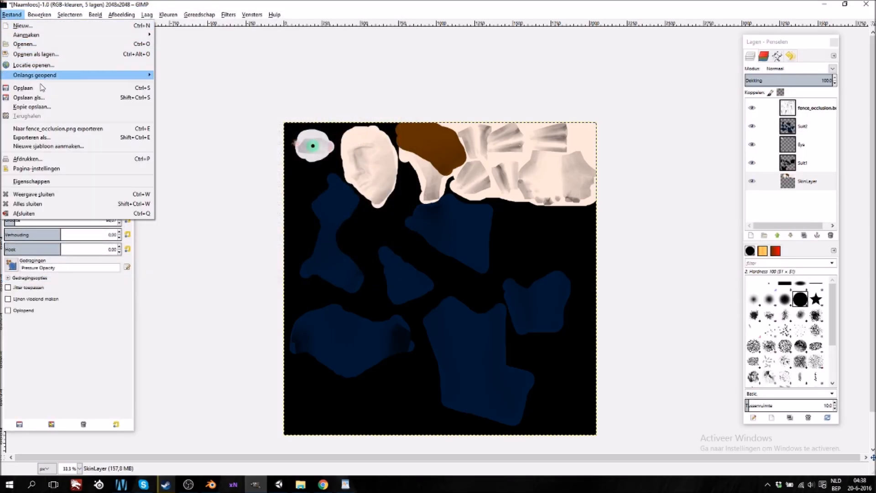
click(52, 130)
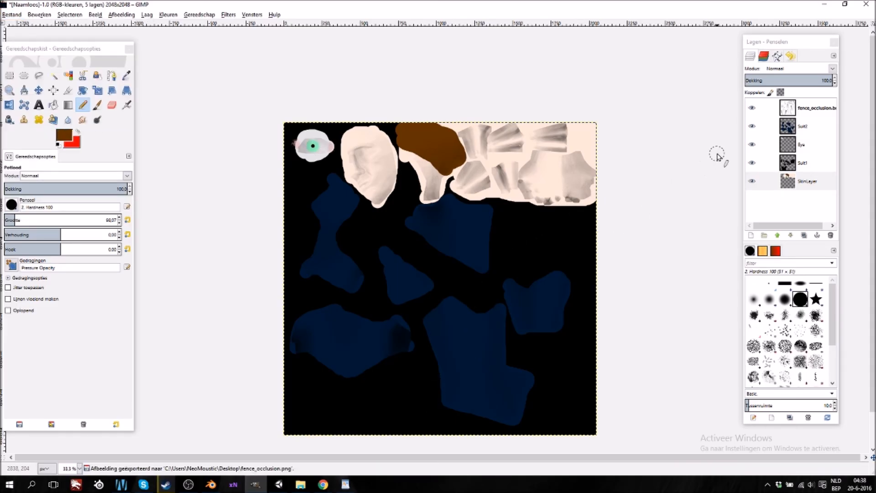
click(824, 4)
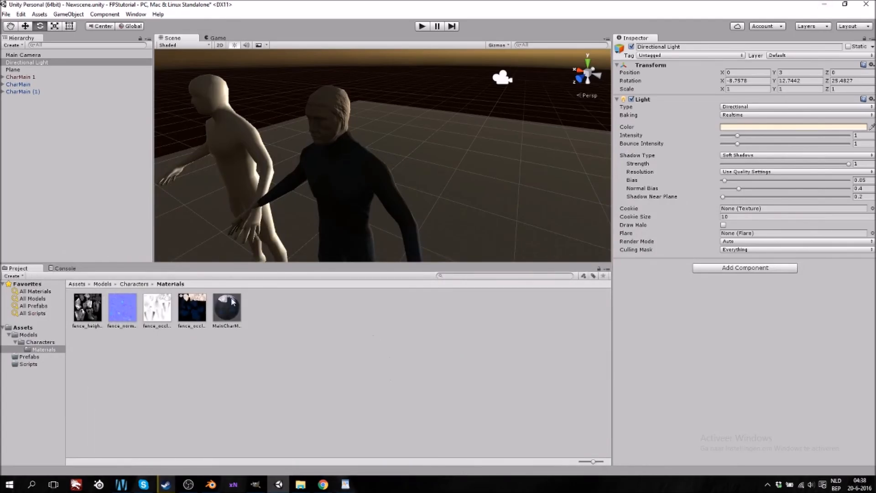
Delete the outdated painted fence_occlusion texture from the Materials folder
click(188, 306)
right_click(188, 306)
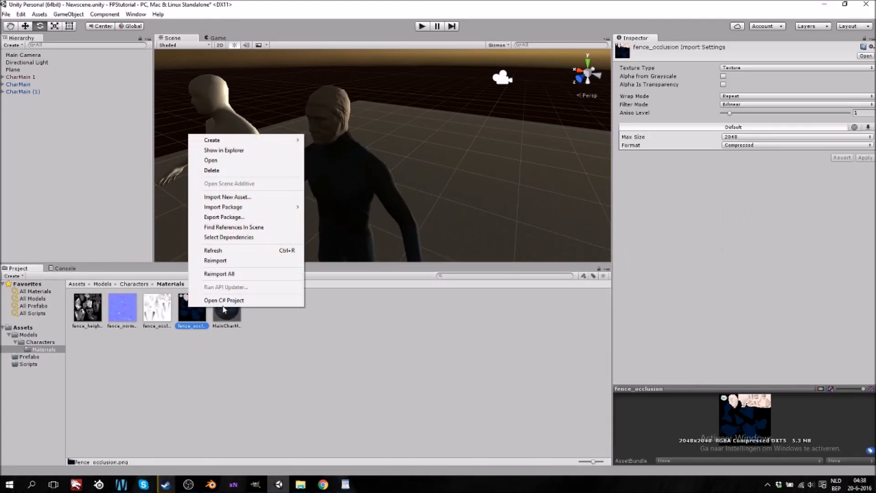
click(242, 171)
click(466, 260)
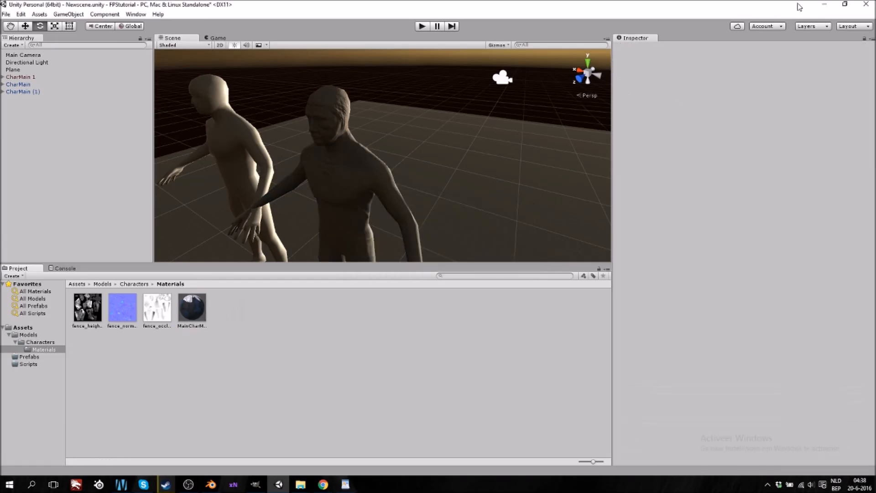
Import the newly exported fence_occlusion.png from the desktop into Materials and assign it as the Albedo map of MainCharMat
click(833, 5)
drag(232, 349, 264, 372)
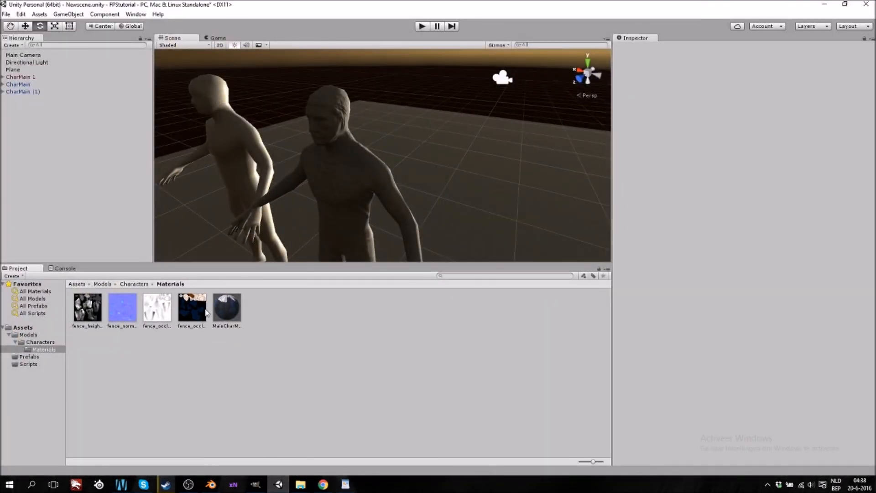
click(226, 310)
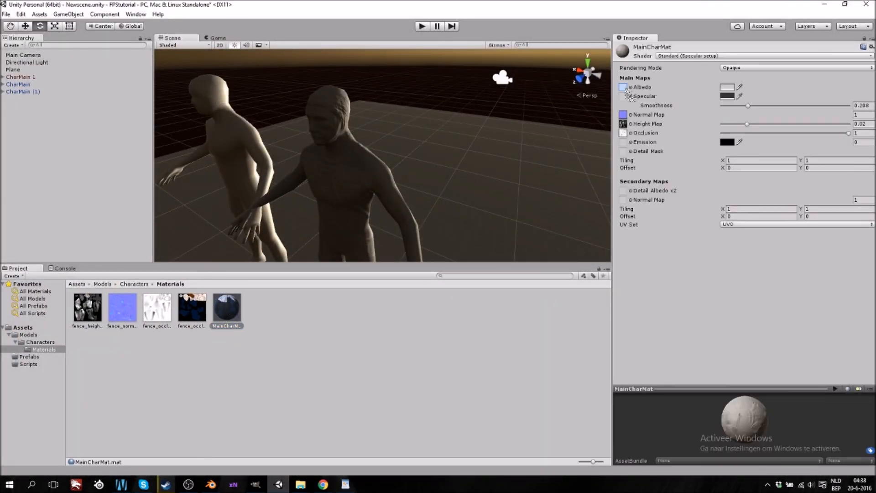
drag(629, 95, 623, 87)
Examine the retextured character's head, suit and hands from the side and the front
right_drag(511, 189, 420, 173)
middle_drag(521, 214, 500, 218)
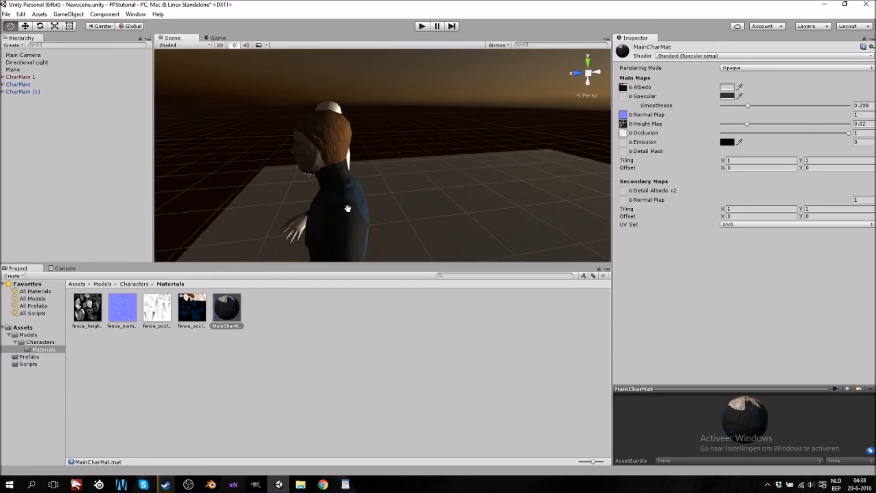
middle_drag(346, 208, 479, 212)
right_drag(369, 215, 487, 235)
middle_drag(331, 227, 308, 219)
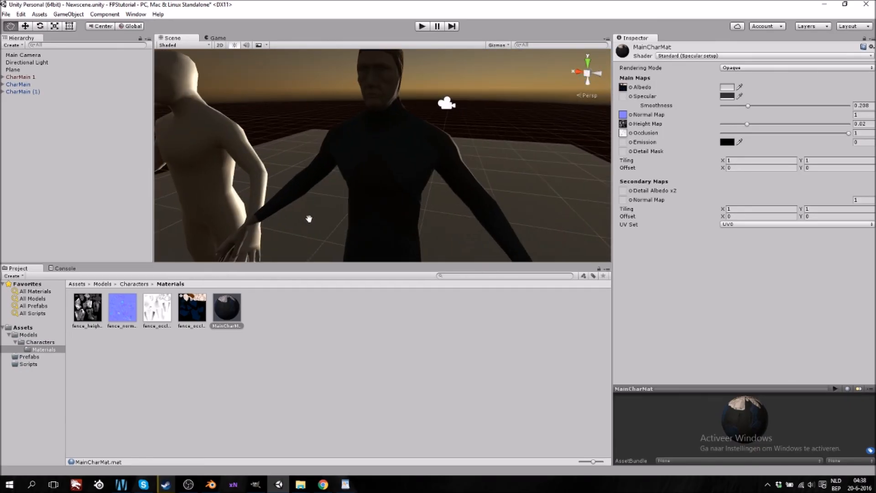
scroll(359, 185, down, 3)
middle_drag(383, 200, 381, 201)
scroll(386, 219, up, 3)
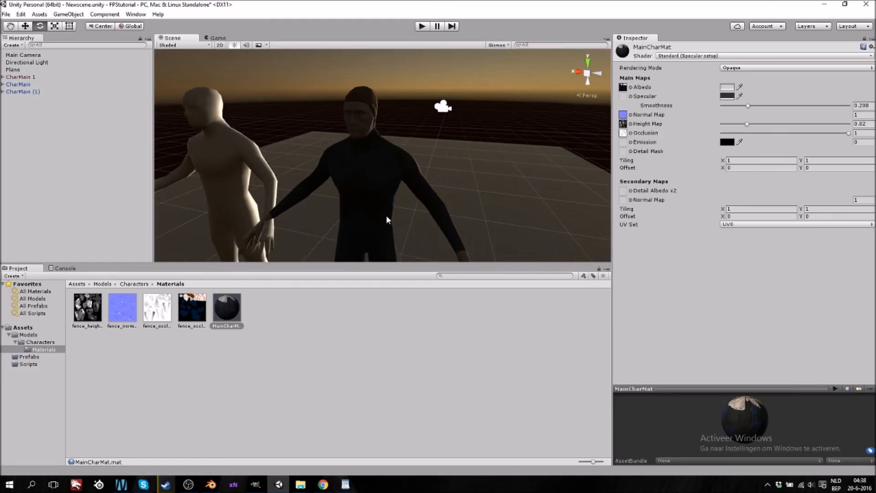
scroll(328, 187, down, 3)
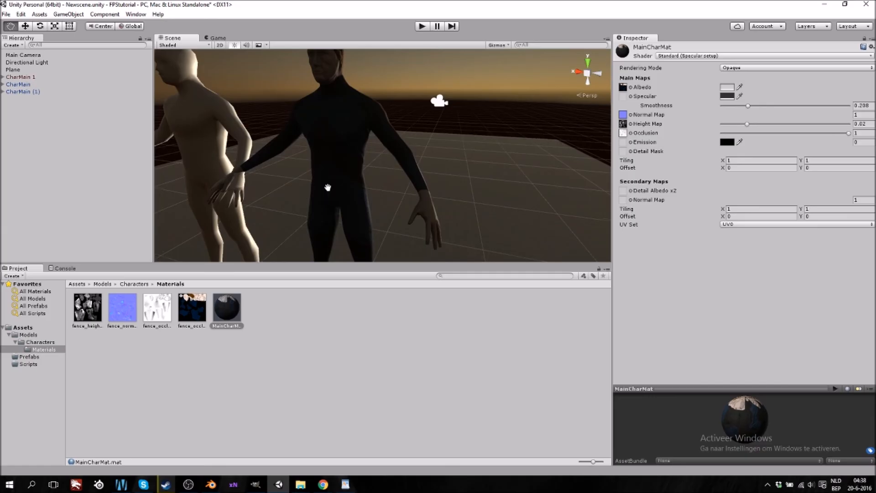
scroll(330, 182, up, 5)
scroll(332, 179, down, 4)
middle_drag(340, 150, 342, 158)
right_drag(333, 199, 402, 200)
middle_drag(260, 196, 300, 196)
middle_drag(391, 197, 326, 196)
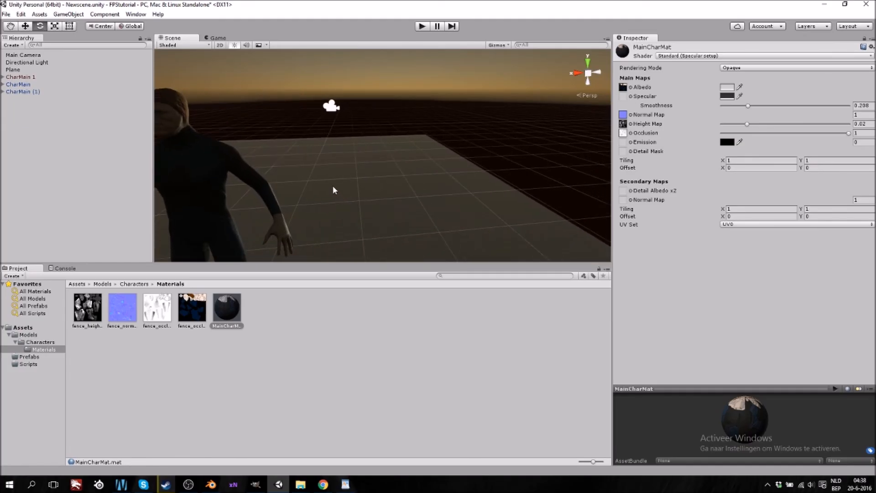
Rotate the Directional Light to about X -18.25, Y 166.73, Z -148.32 so it lights the characters' fronts
scroll(331, 185, down, 4)
scroll(318, 155, down, 4)
click(325, 91)
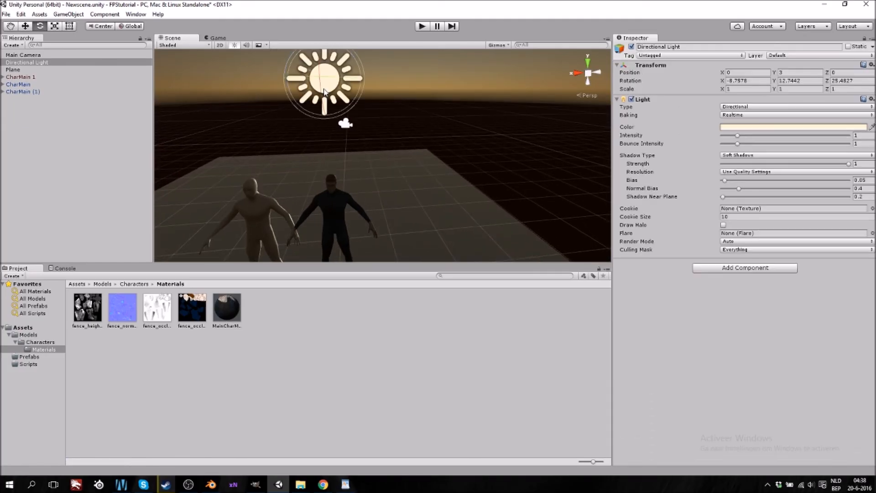
drag(324, 101, 337, 433)
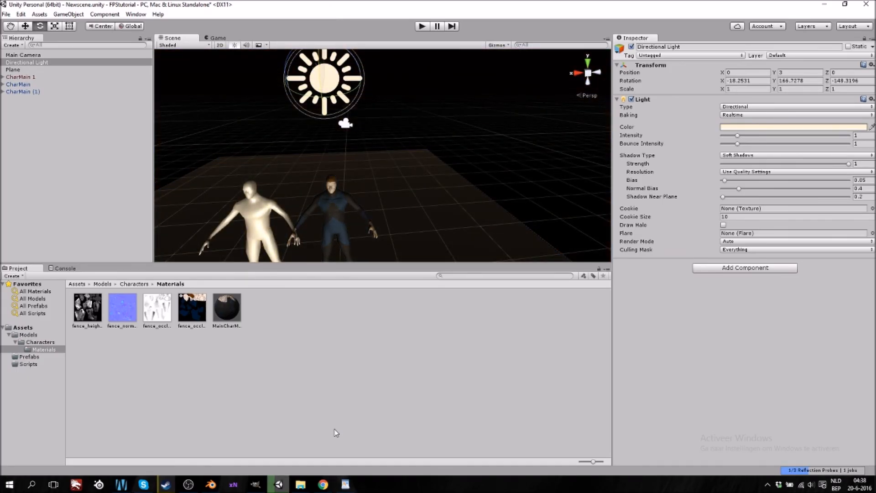
Inspect the textured character's face, hair and suit up close and from several angles under the new lighting
middle_drag(396, 145, 360, 162)
right_drag(361, 163, 300, 169)
middle_drag(447, 196, 462, 174)
scroll(462, 171, up, 10)
middle_drag(530, 150, 417, 179)
right_drag(332, 180, 436, 178)
middle_drag(238, 178, 303, 176)
scroll(353, 138, up, 5)
scroll(350, 136, down, 3)
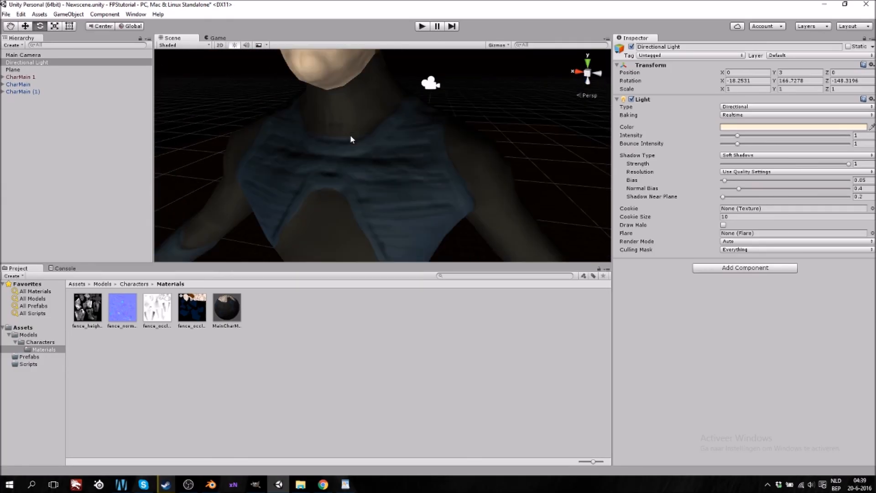
middle_drag(351, 127, 354, 132)
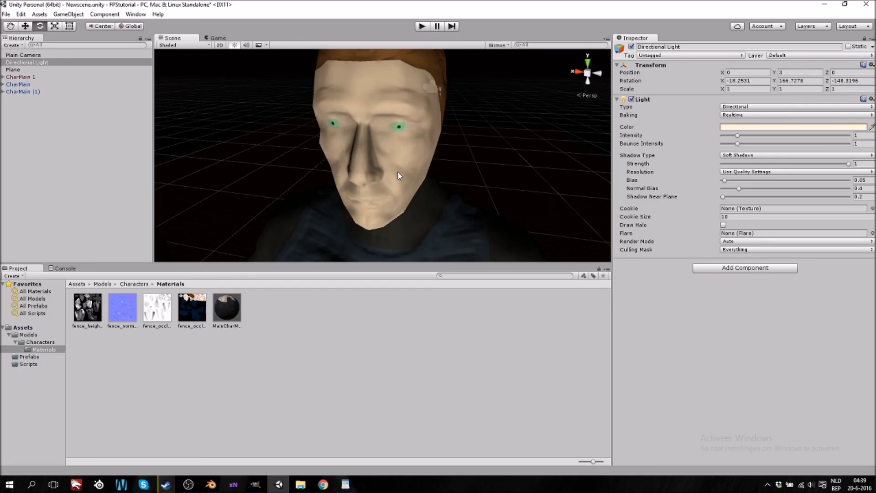
scroll(399, 176, down, 5)
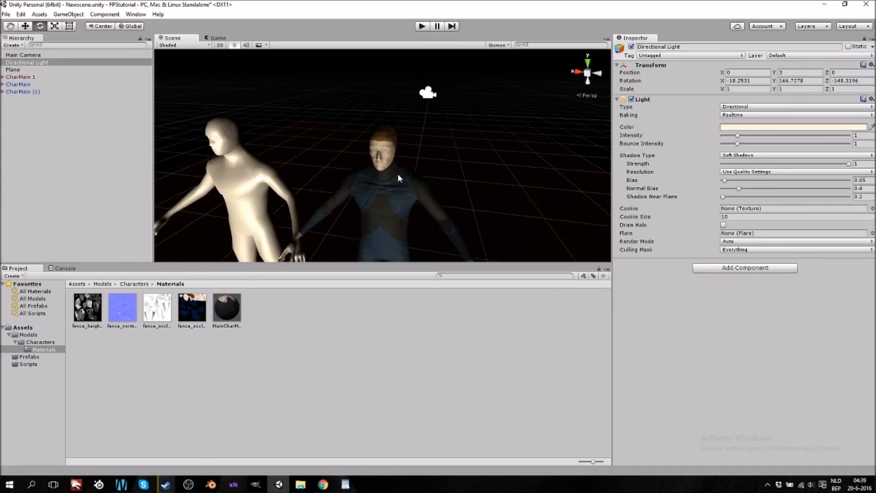
scroll(398, 175, up, 5)
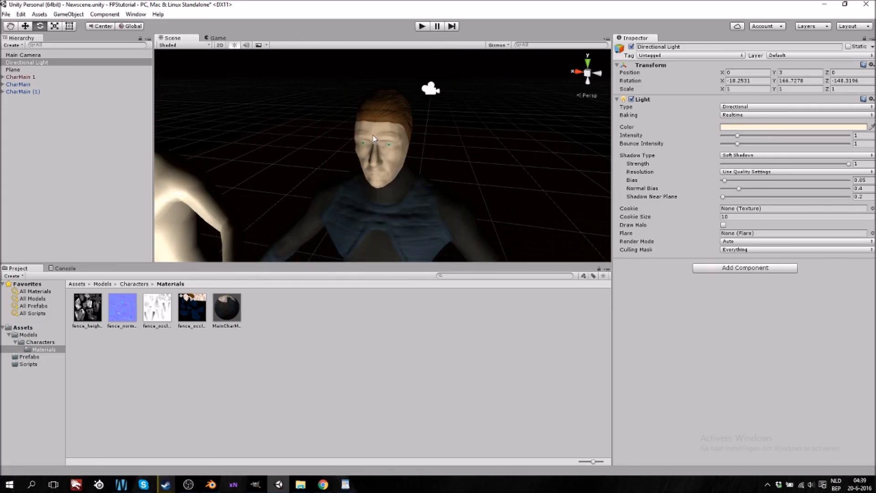
scroll(418, 190, down, 5)
alt+drag(463, 172, 395, 178)
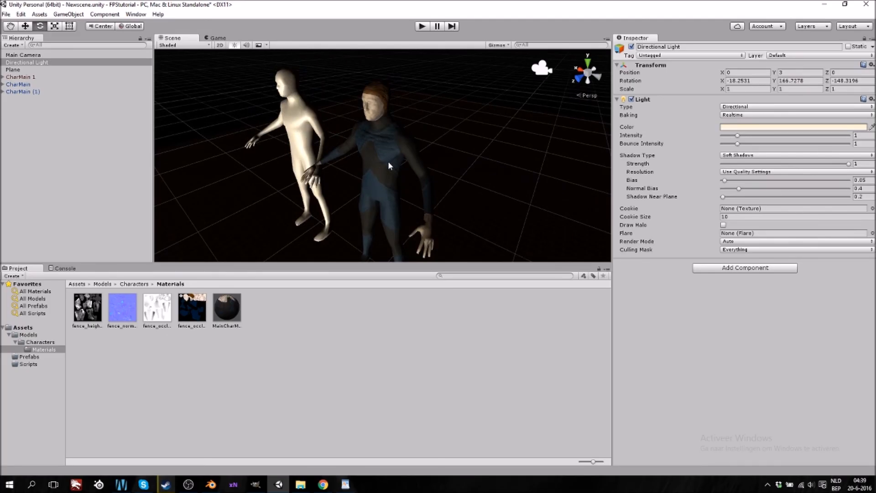
right_drag(359, 196, 377, 201)
middle_drag(269, 199, 302, 201)
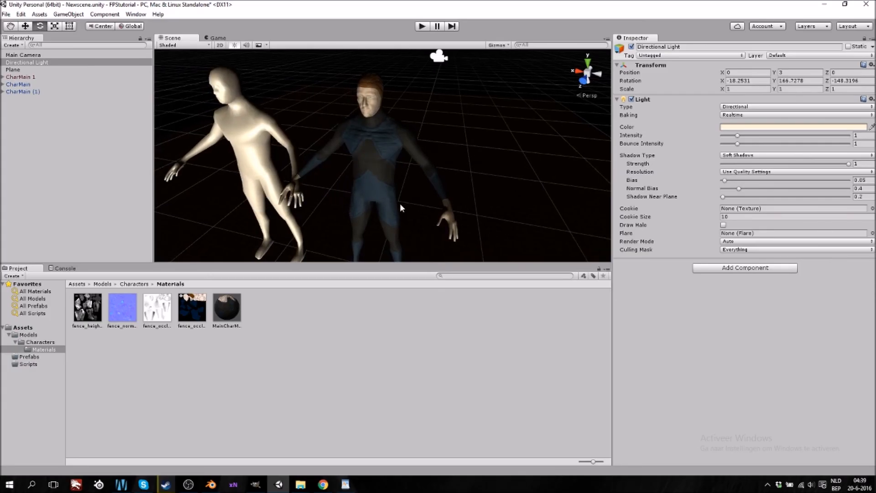
right_drag(476, 222, 505, 224)
middle_drag(504, 224, 478, 219)
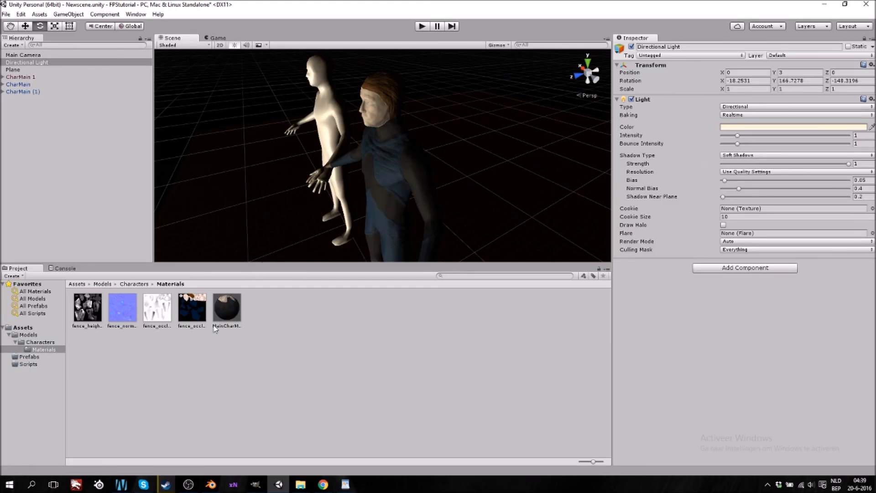
Set MainCharMat's Height Map strength to 0.0116 and Smoothness to 0.082, keeping Occlusion at 1
click(228, 307)
drag(749, 124, 715, 132)
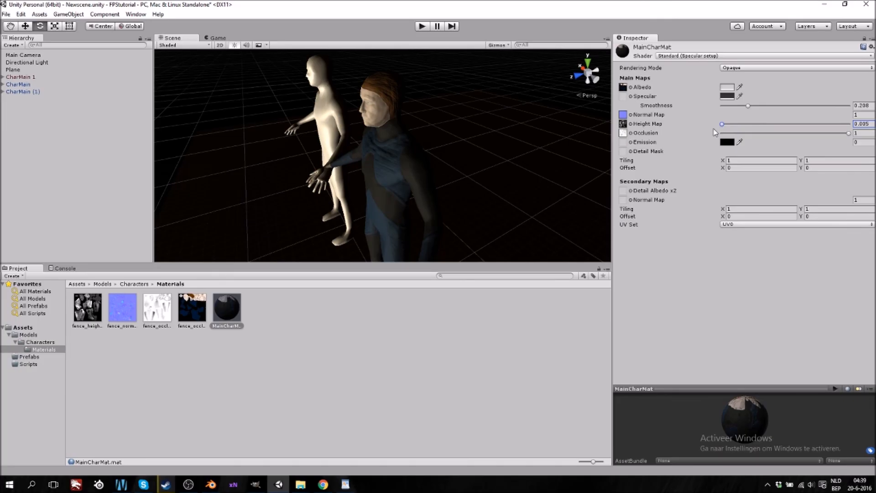
click(733, 124)
mouse_move(748, 106)
mouse_down()
mouse_move(715, 115)
mouse_move(733, 112)
mouse_up()
mouse_move(848, 134)
mouse_down()
mouse_move(757, 140)
mouse_move(854, 131)
mouse_up()
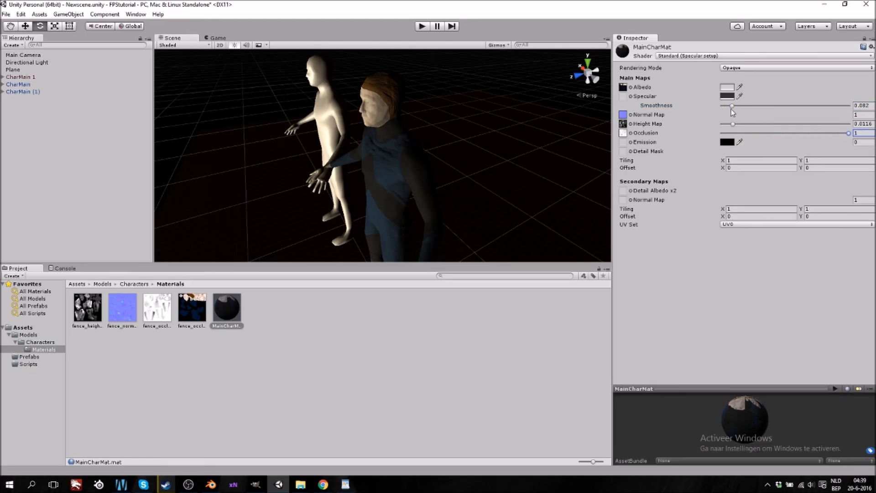
Try different Normal Map strengths on MainCharMat, including 3, and settle on 0.9
click(858, 114)
text(0.2)
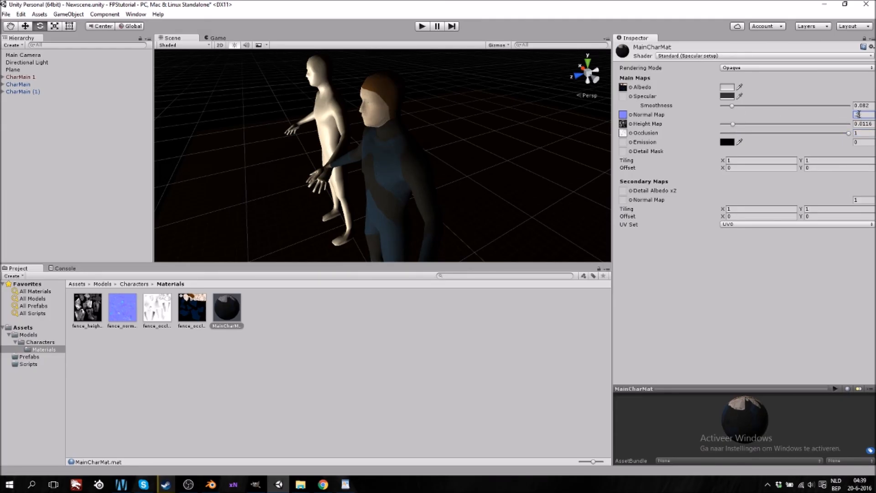
key(Return)
text(3)
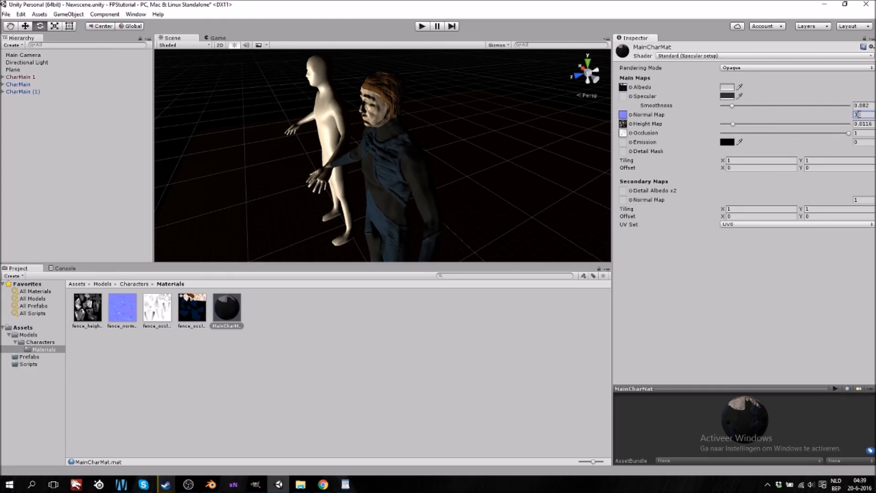
key(BackSpace)
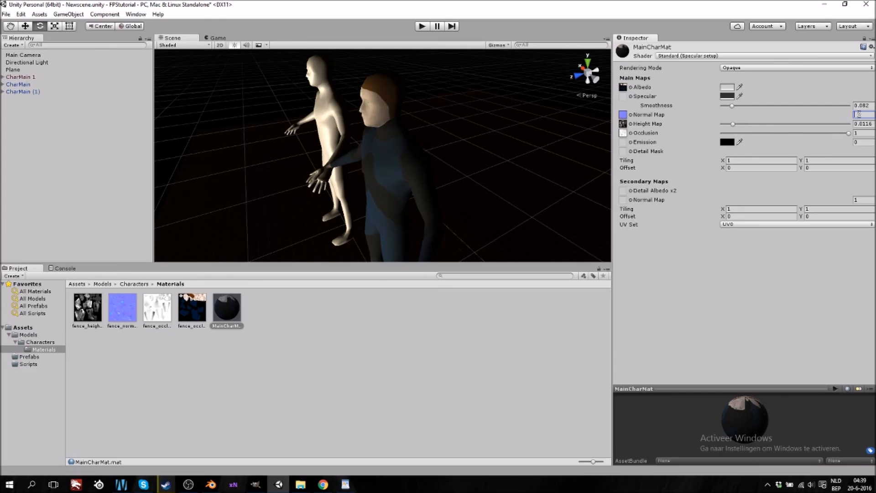
text(1)
key(BackSpace)
text(0.5)
Examine the suit and the whole character from the front and above with the adjusted material
middle_drag(350, 177, 396, 183)
right_drag(388, 182, 506, 178)
middle_drag(292, 191, 348, 185)
scroll(349, 185, up, 3)
scroll(349, 185, up, 5)
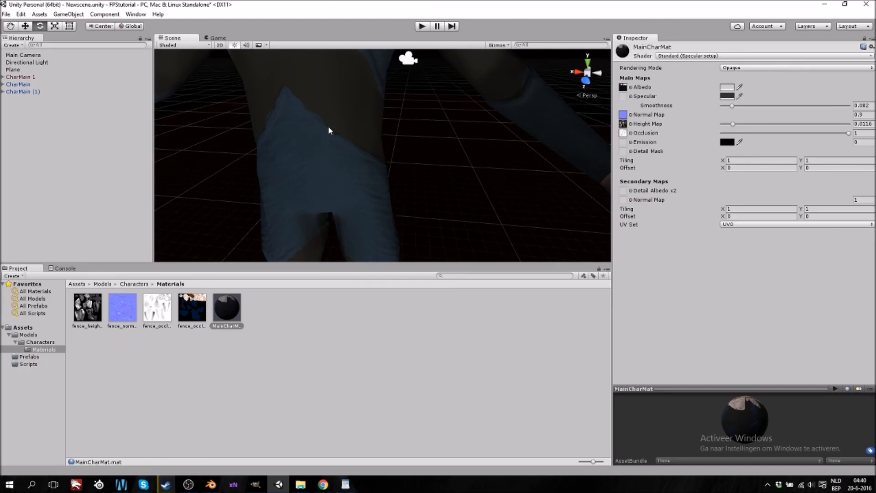
mouse_move(321, 102)
middle_down()
mouse_move(321, 111)
mouse_move(323, 100)
middle_up()
scroll(395, 140, down, 10)
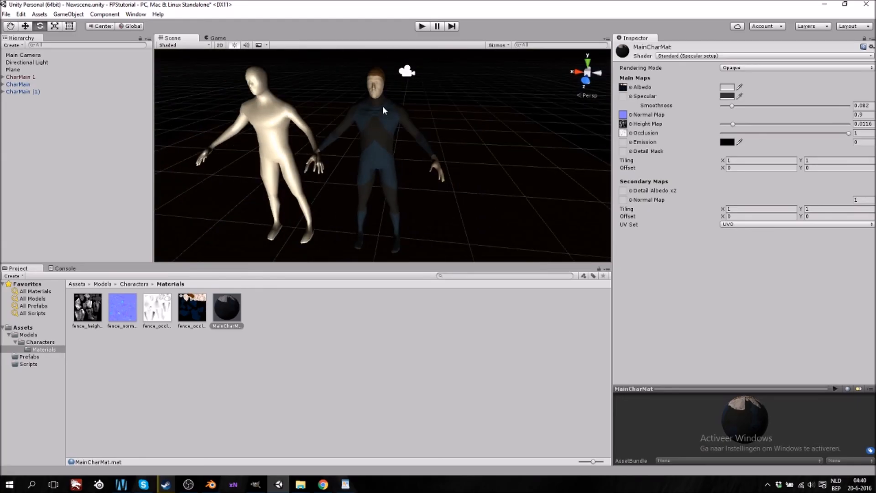
scroll(383, 132, up, 2)
scroll(387, 145, up, 2)
alt+drag(410, 146, 418, 174)
middle_drag(417, 174, 379, 176)
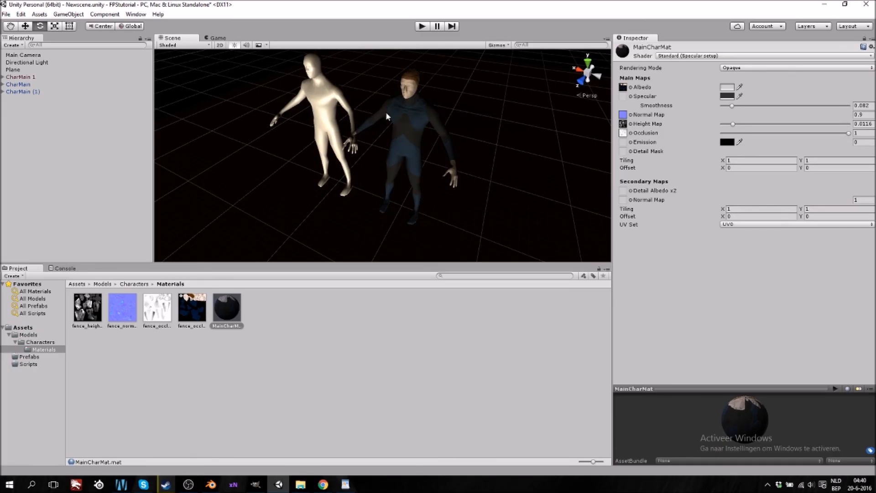
scroll(387, 115, up, 4)
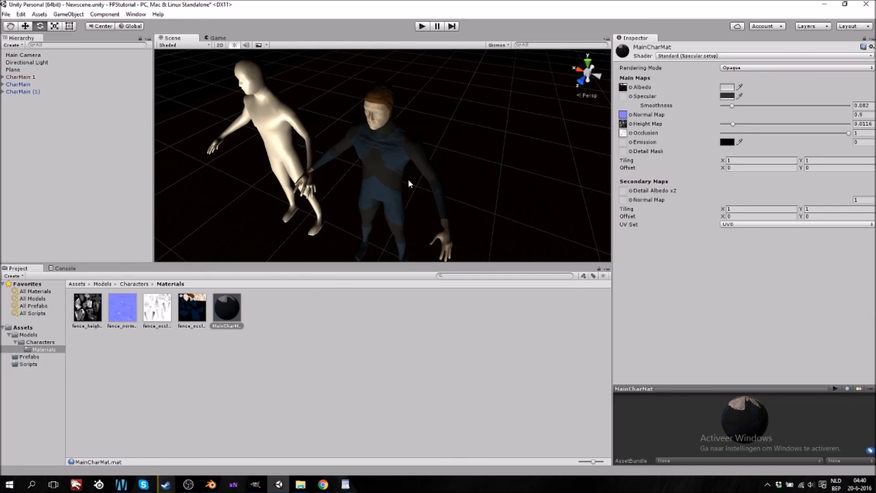
Delete the untextured CharMain (1) character from the scene
click(276, 131)
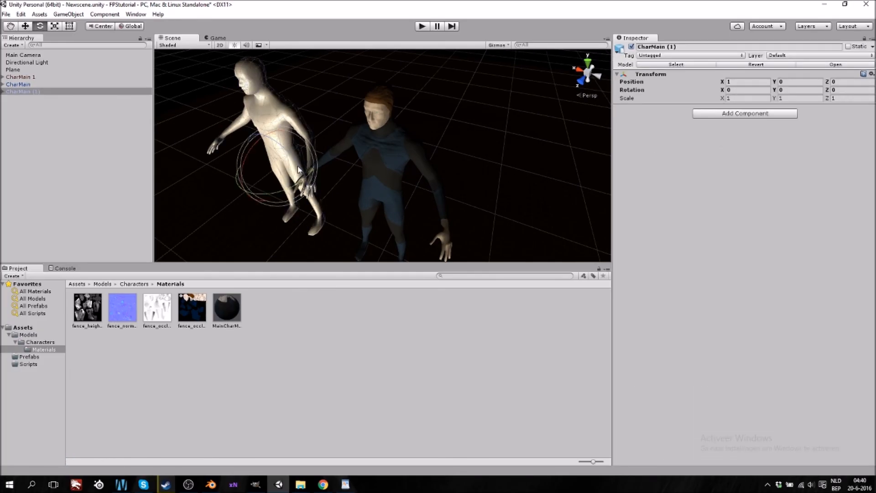
key(x)
right_click(21, 92)
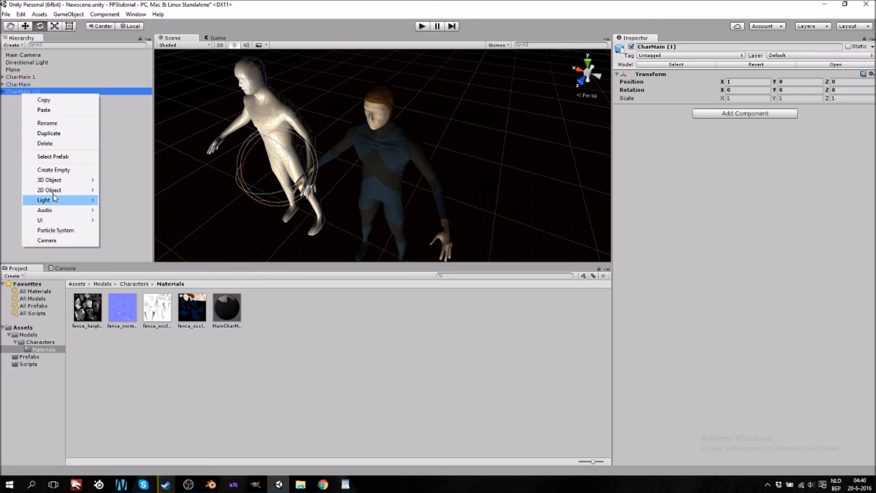
click(61, 144)
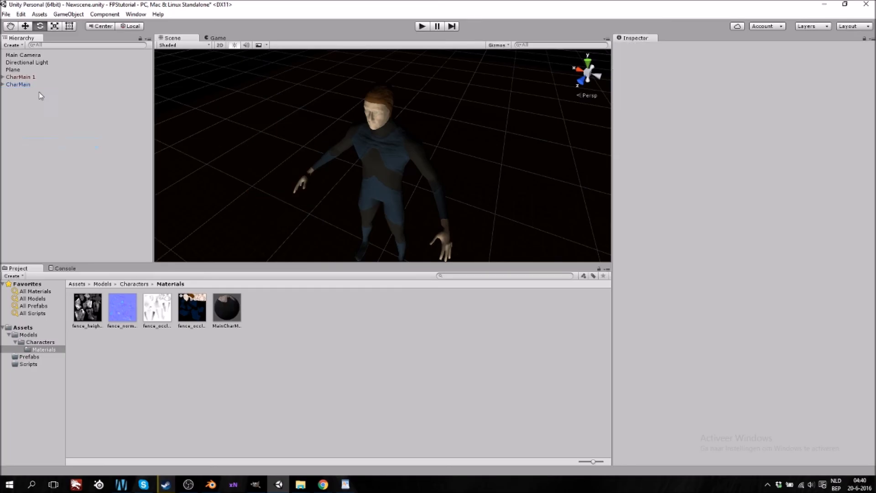
click(23, 85)
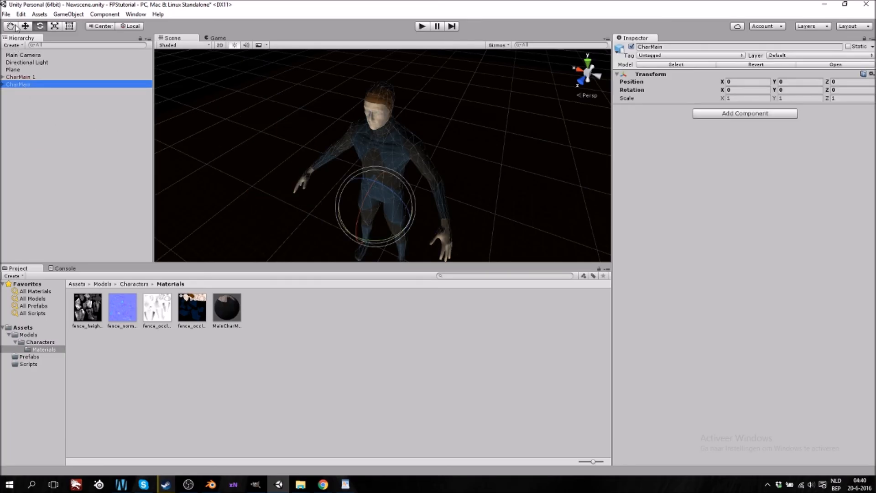
click(29, 28)
drag(348, 196, 267, 173)
key(ctrl+z)
Delete the leftover CharMain 1 object from the scene, keeping only CharMain
click(46, 77)
drag(347, 196, 231, 173)
right_click(39, 77)
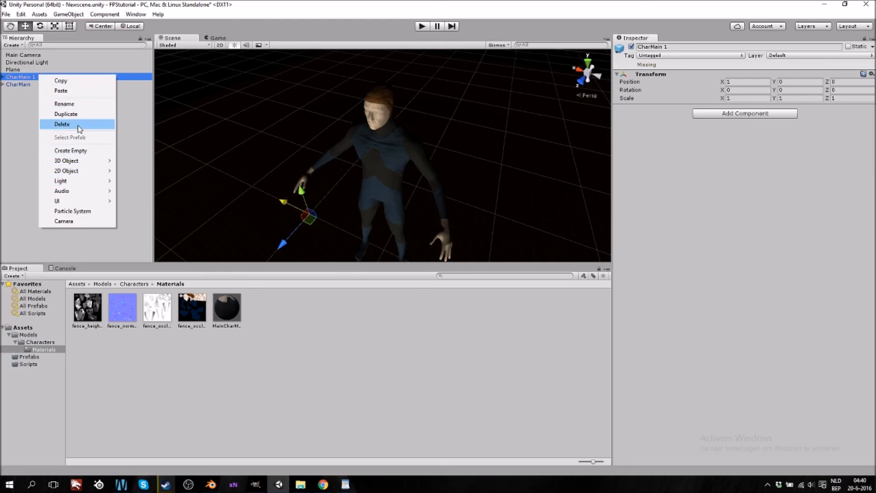
click(62, 124)
scroll(316, 212, down, 3)
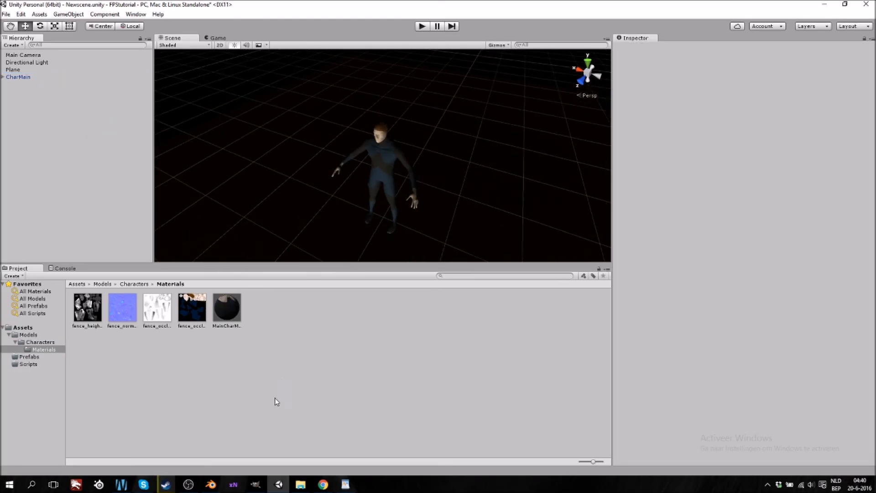